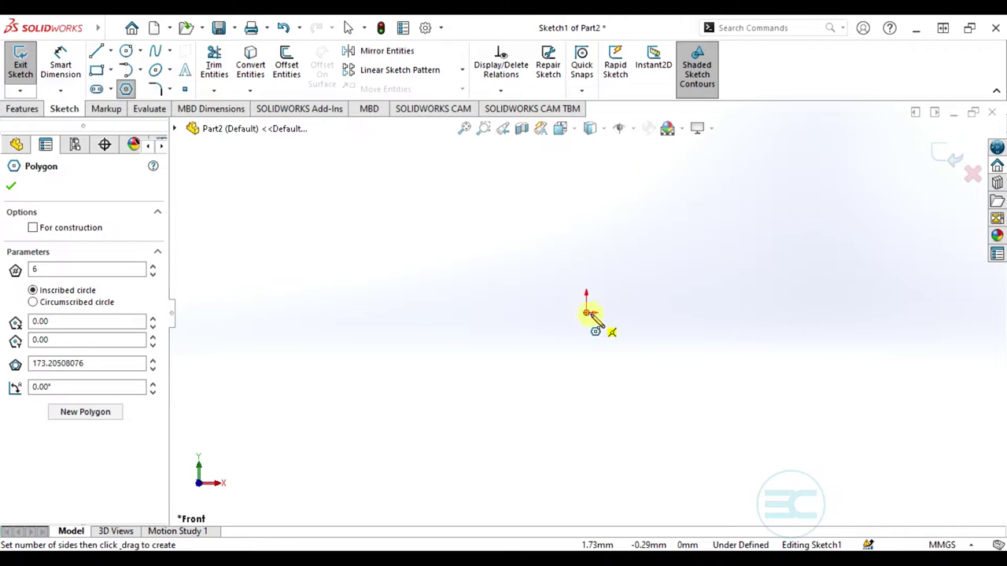
# Sketch an 8-sided polygon centred on the origin with an inscribed circle about 44 mm in diameter, kept as non-construction geometry.
pyautogui.click(589, 313)
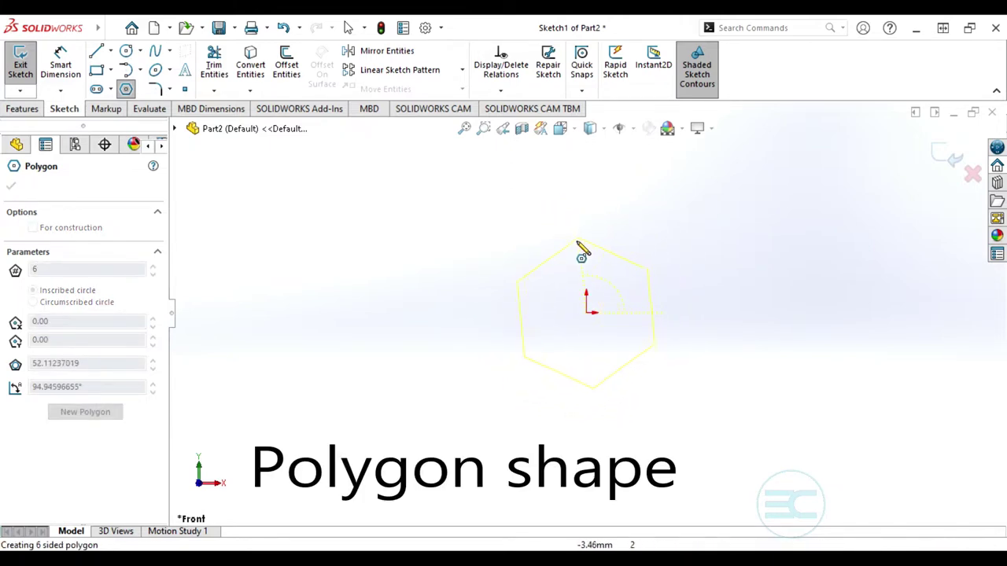
pyautogui.click(655, 314)
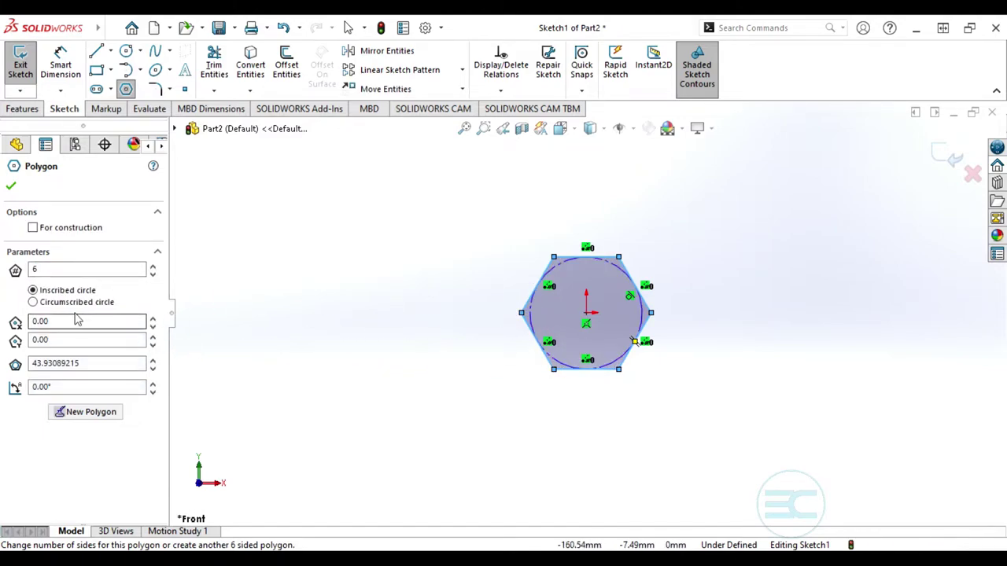
pyautogui.click(33, 303)
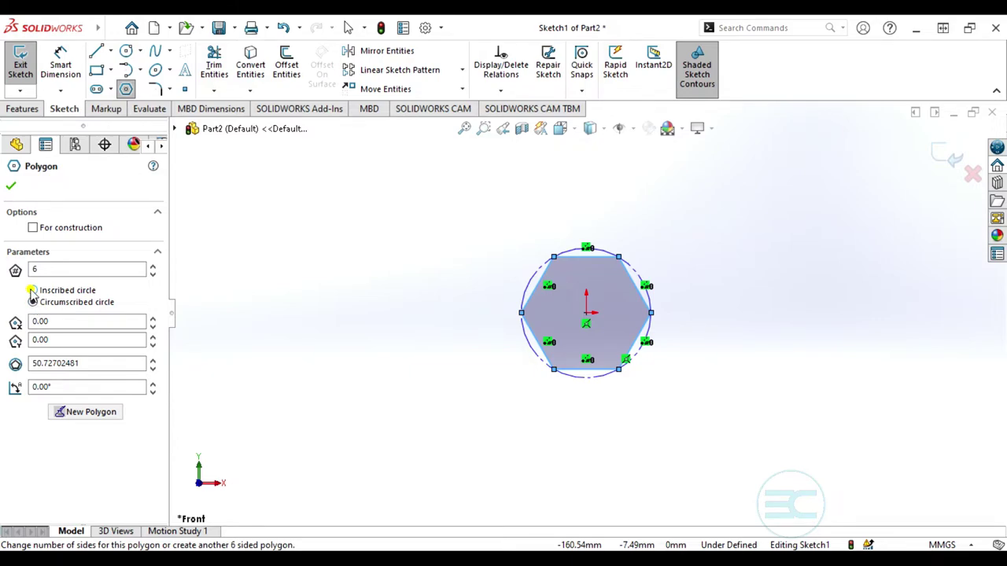
pyautogui.click(32, 290)
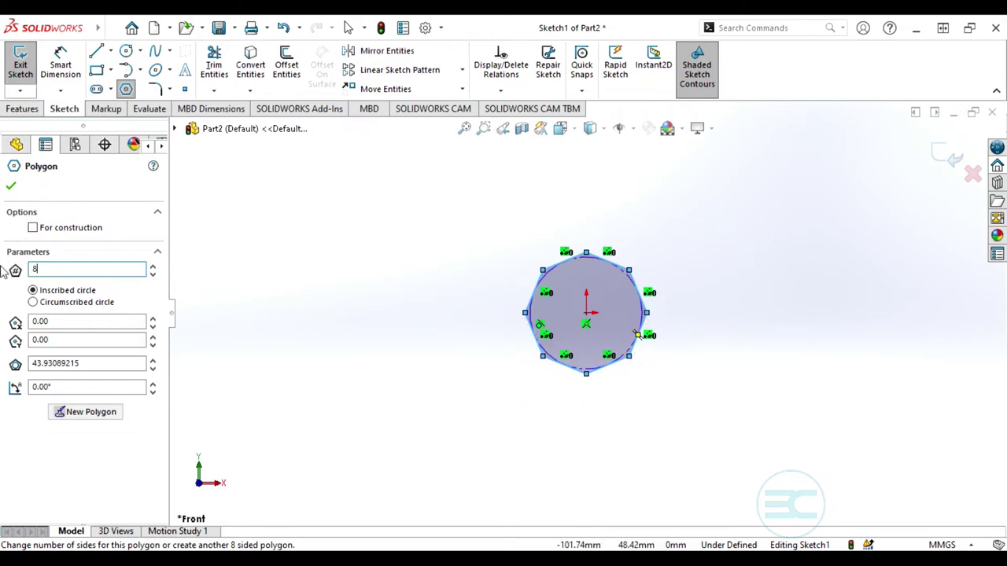
pyautogui.click(33, 228)
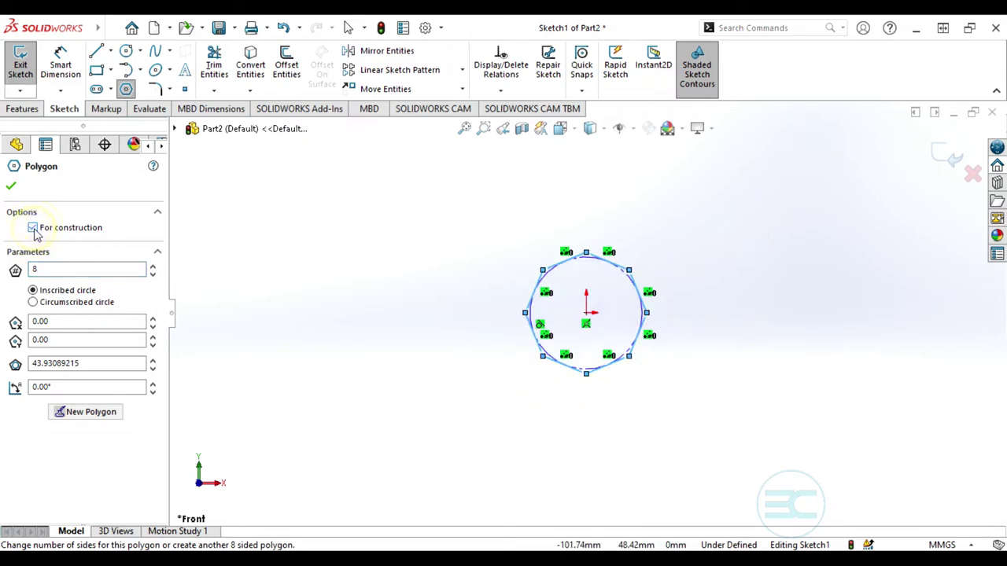
pyautogui.click(33, 229)
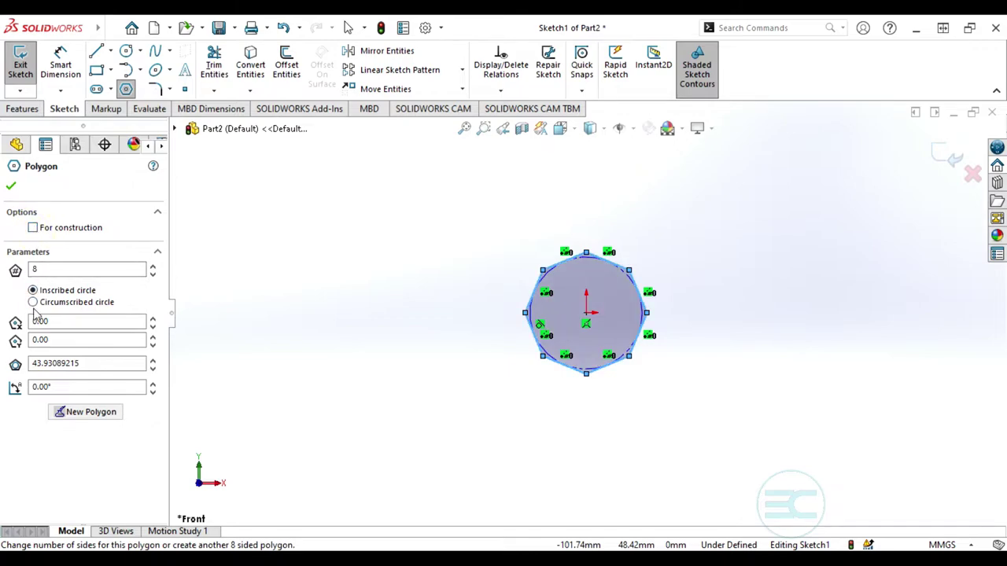
pyautogui.click(11, 187)
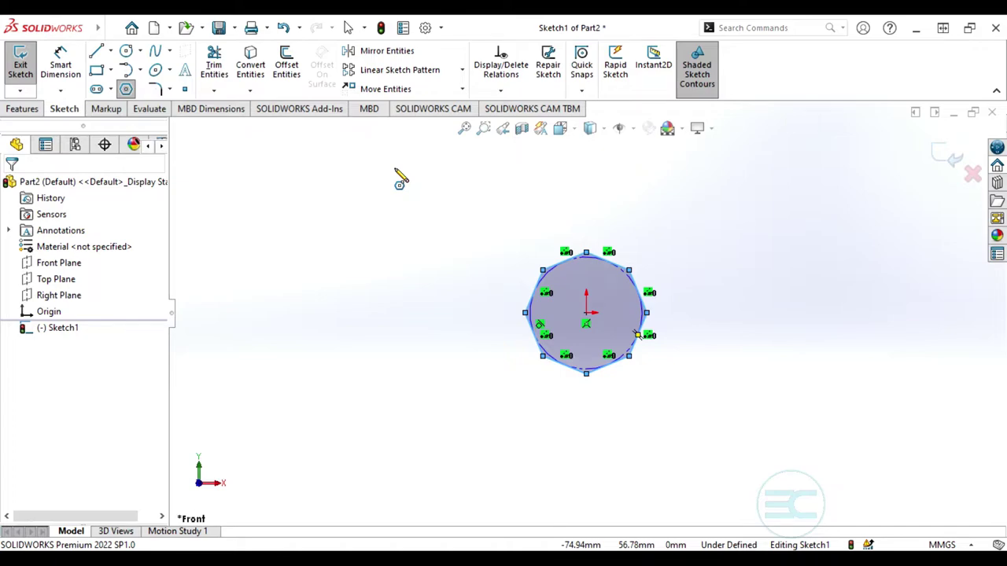
# Dimension the diameter of the polygon's inscribed construction circle.
pyautogui.click(61, 64)
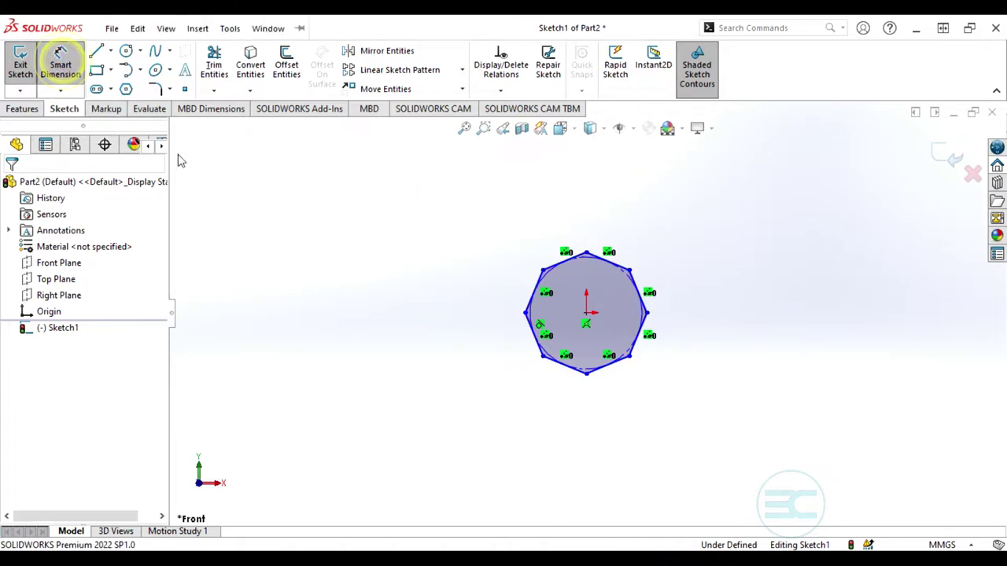
pyautogui.click(643, 317)
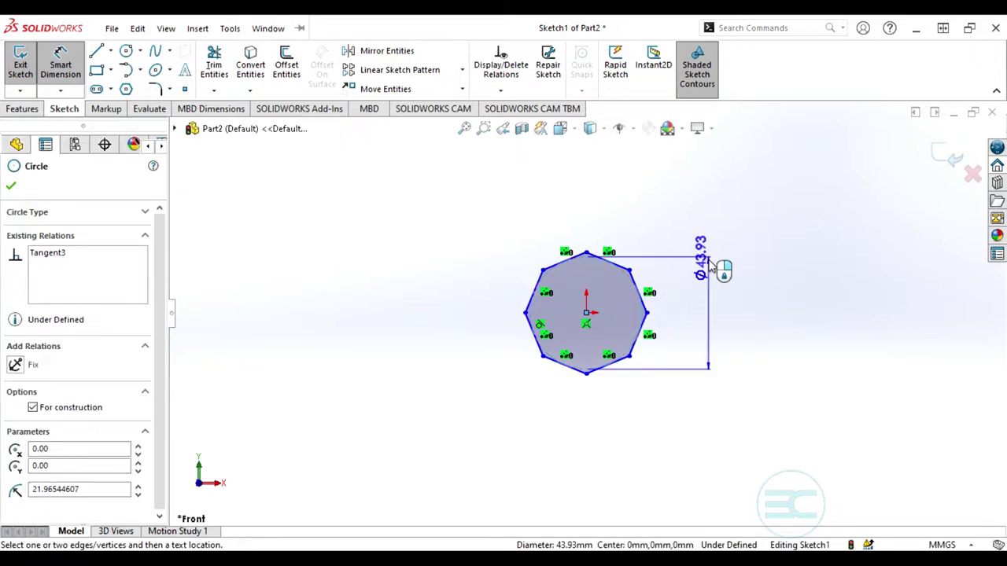
pyautogui.click(714, 263)
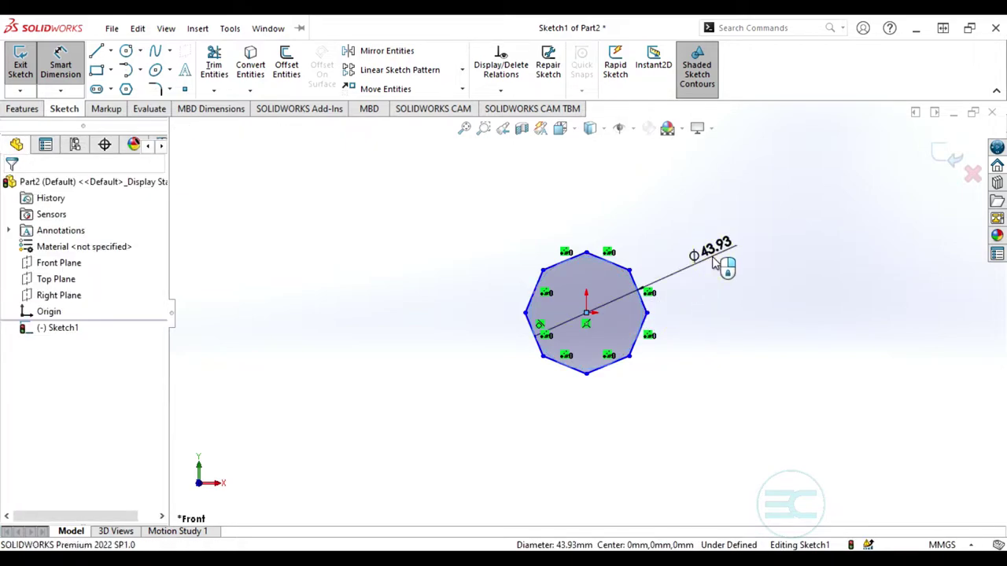
pyautogui.press('Escape')
# Add a vertical relation to the lower-left slanted side of the octagon.
pyautogui.click(533, 328)
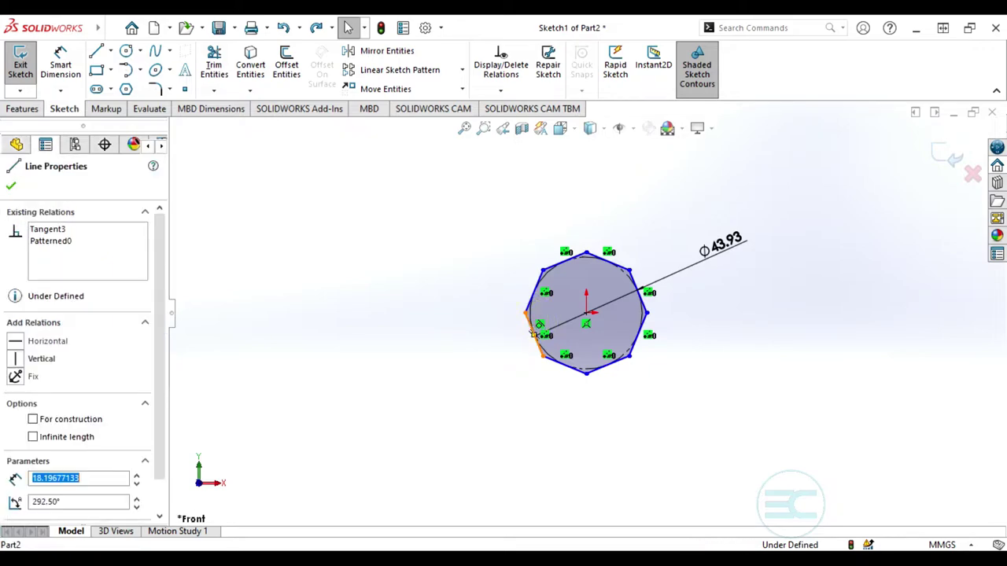
pyautogui.click(598, 261)
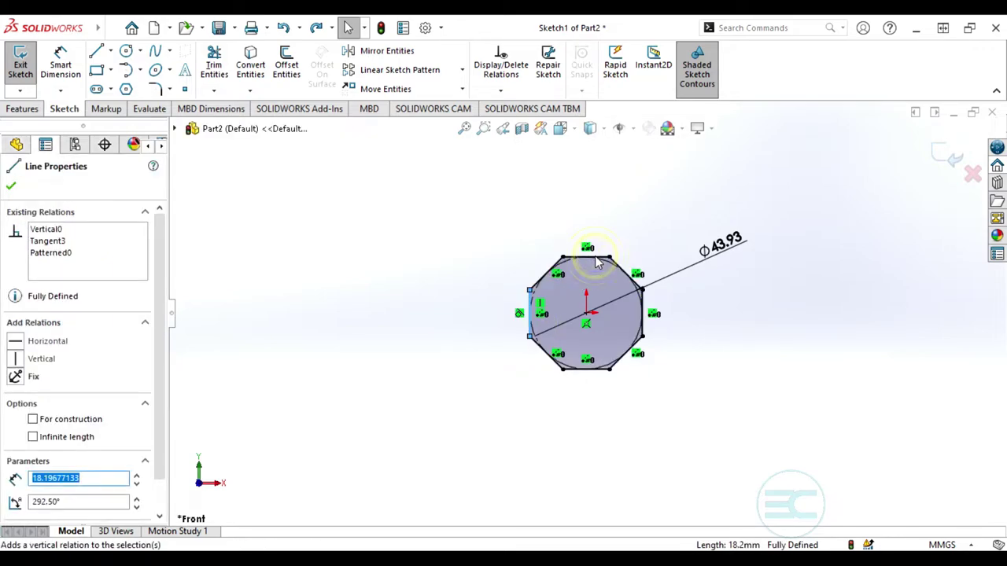
pyautogui.click(769, 356)
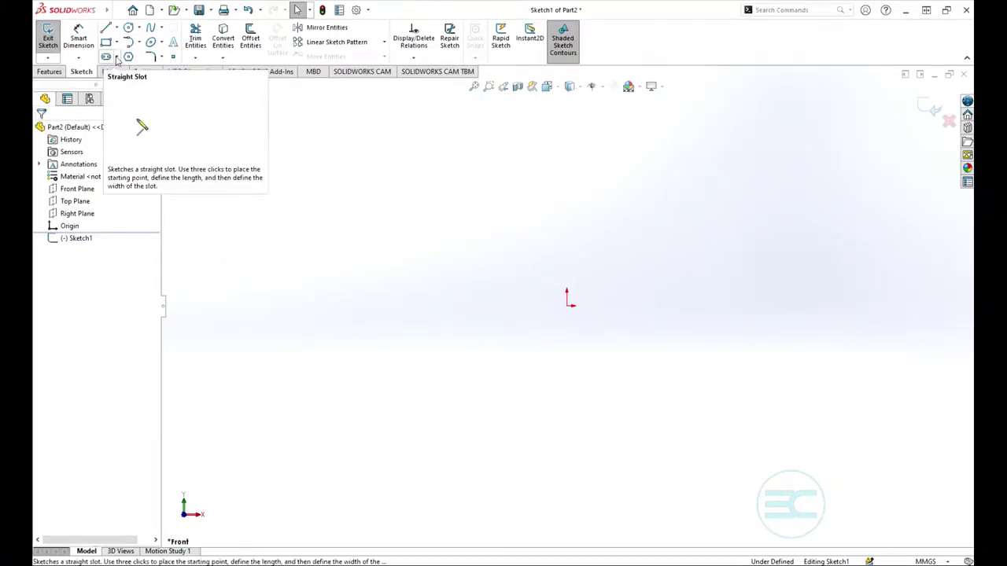
# Sketch a horizontal straight slot above the origin, about 63 mm between centres and 16 mm wide, with dimensions added.
pyautogui.click(117, 57)
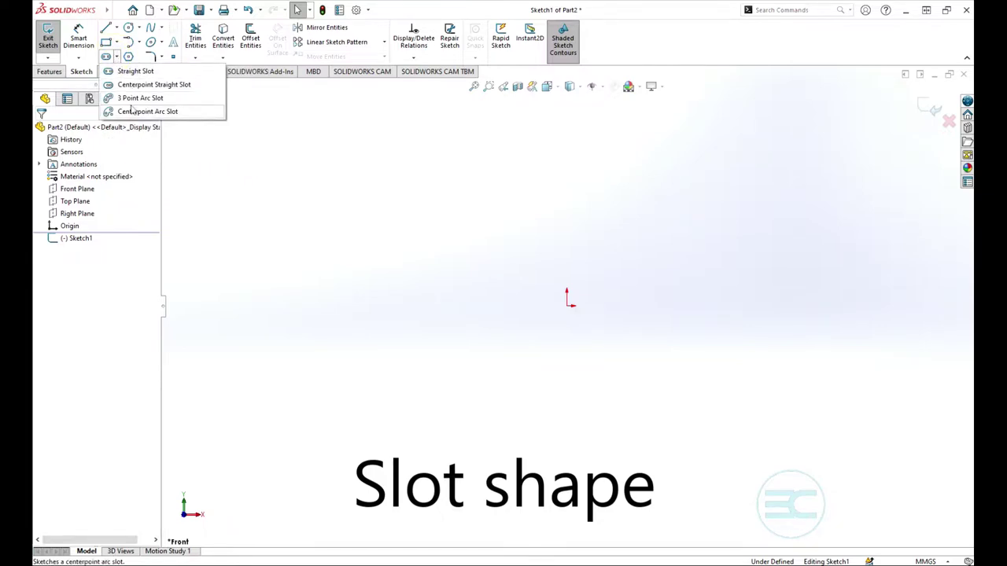
pyautogui.click(132, 71)
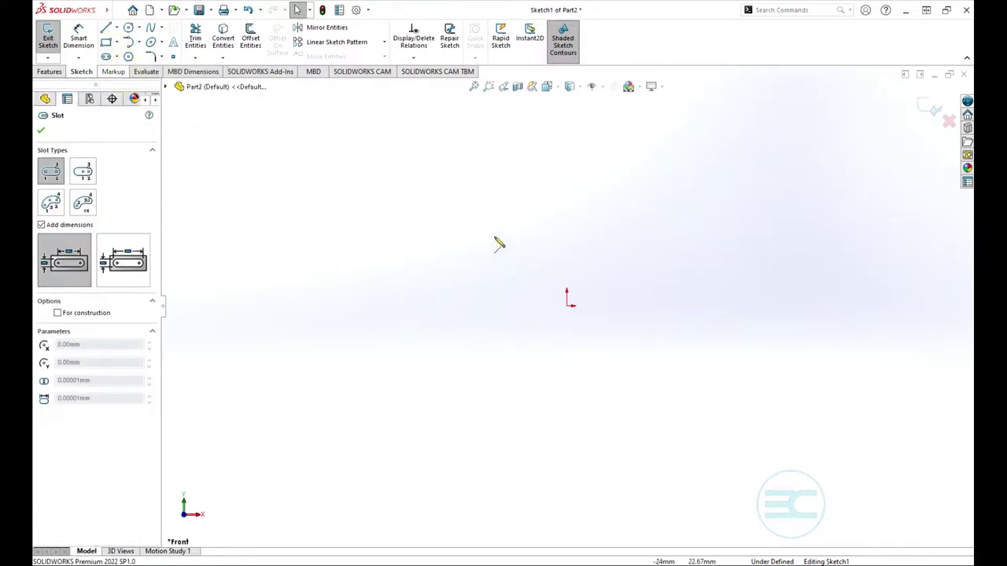
pyautogui.click(429, 249)
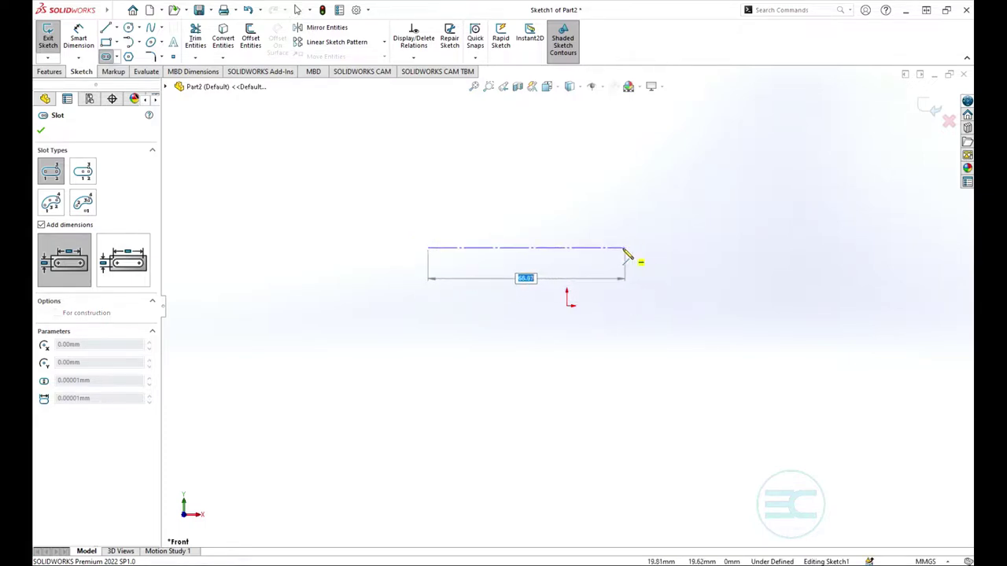
pyautogui.click(616, 249)
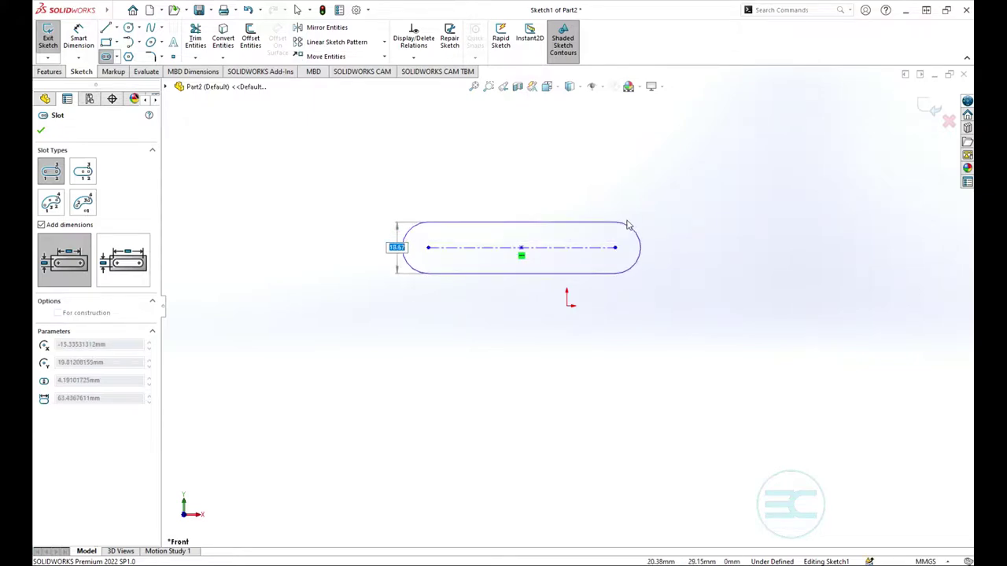
pyautogui.click(630, 225)
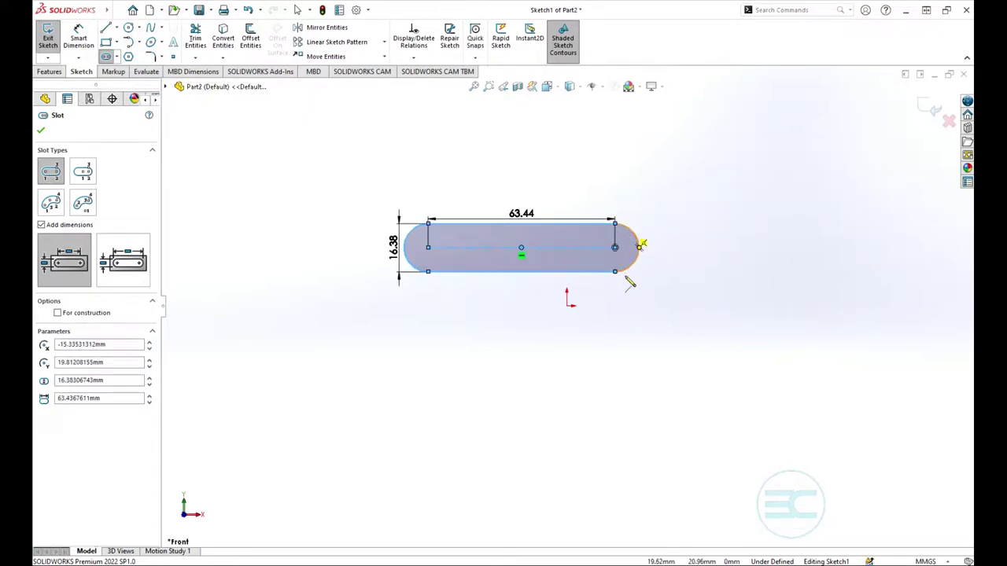
# Sketch a horizontal centerpoint straight slot below the first one without dimensions, about 67 mm between centres and 22 mm wide.
pyautogui.click(67, 266)
pyautogui.click(84, 174)
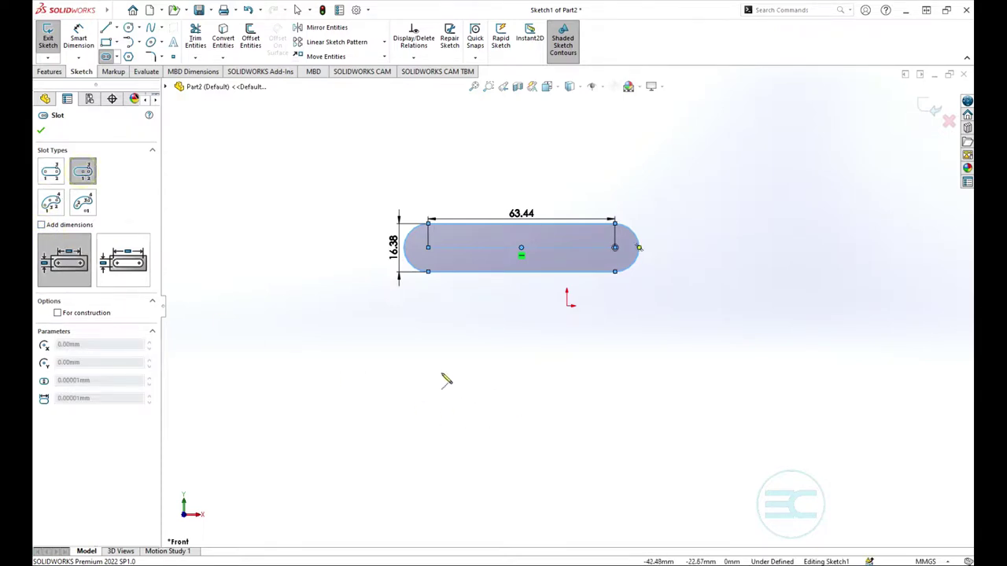
pyautogui.moveTo(449, 386); pyautogui.dragTo(549, 383)
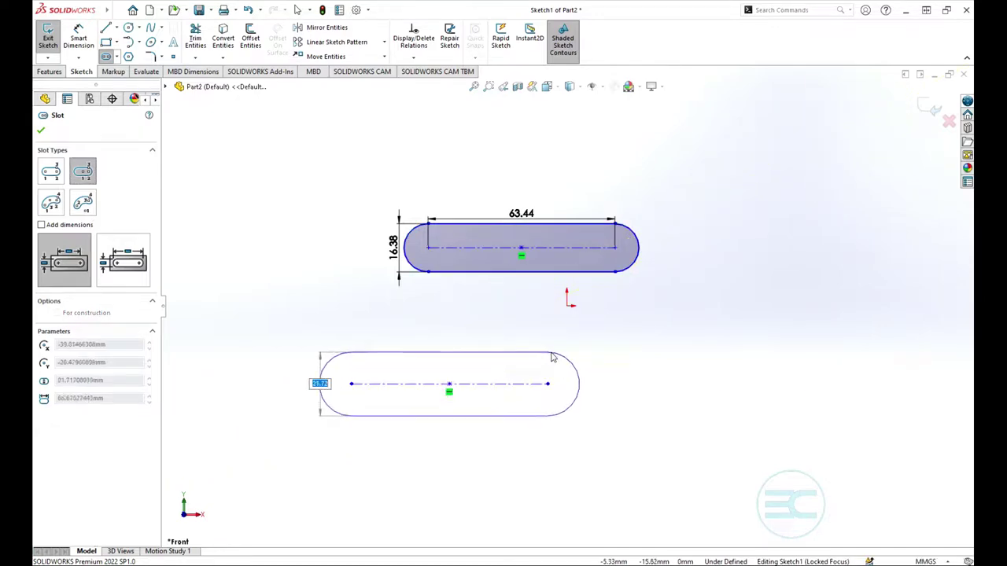
pyautogui.click(553, 354)
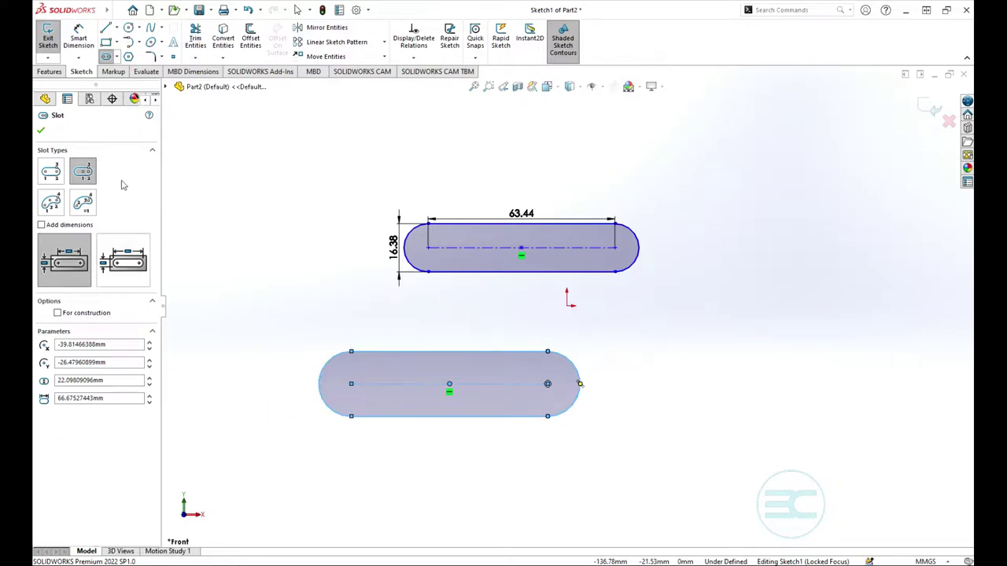
# Sketch a dimensioned 3-point arc slot to the upper right of the straight slots, about 20 mm radius, 128° and 16 mm wide.
pyautogui.click(41, 225)
pyautogui.click(51, 203)
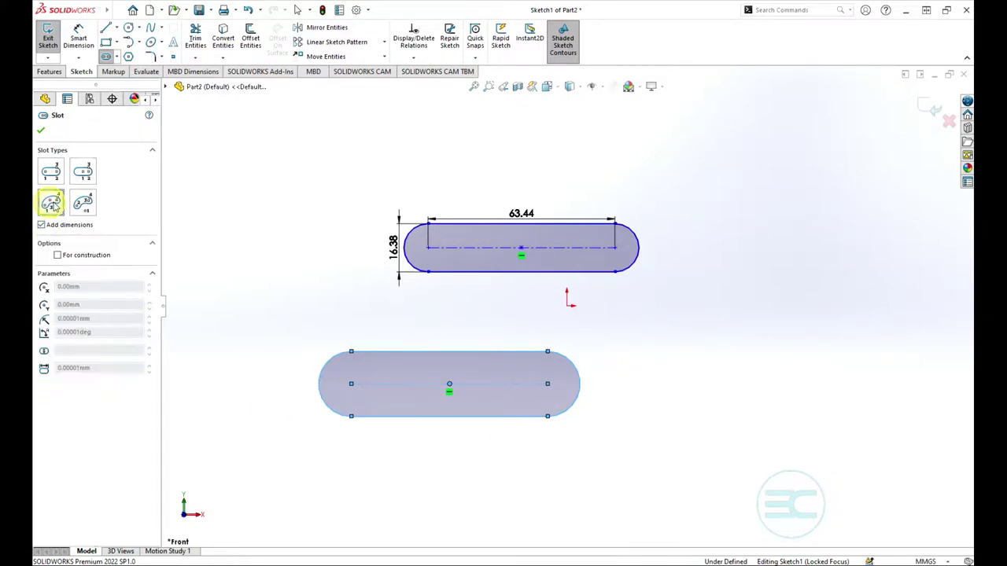
pyautogui.click(749, 178)
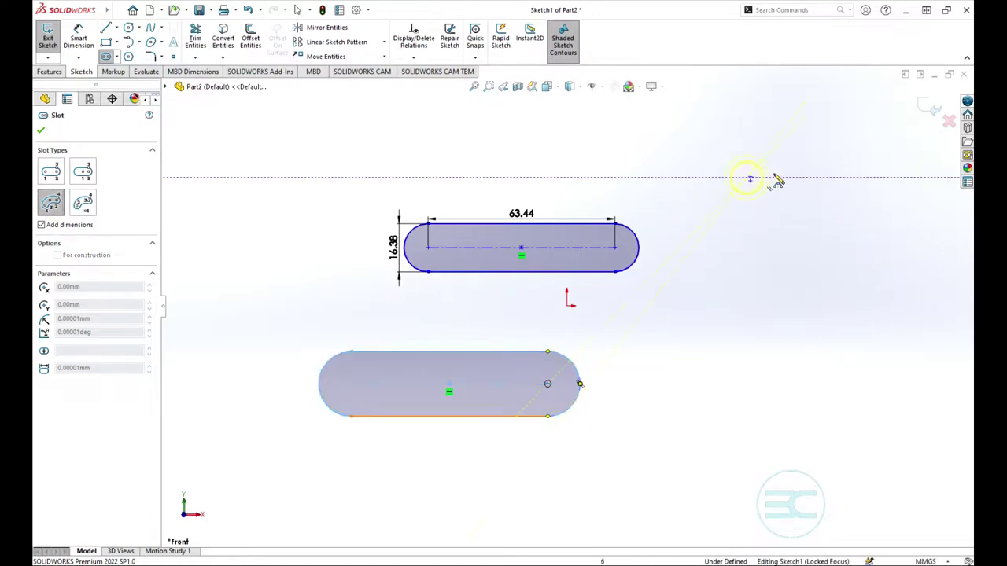
pyautogui.click(858, 179)
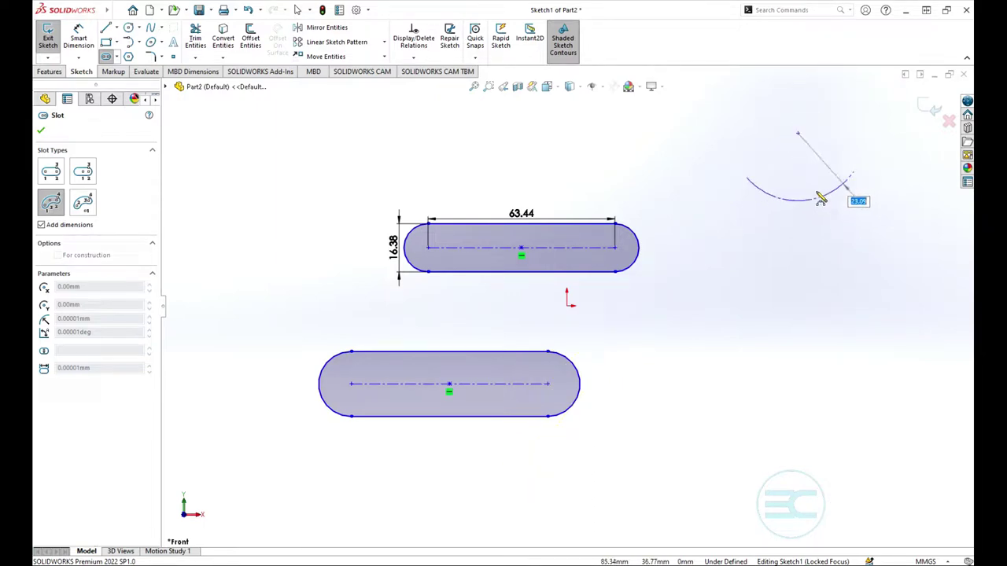
pyautogui.click(832, 153)
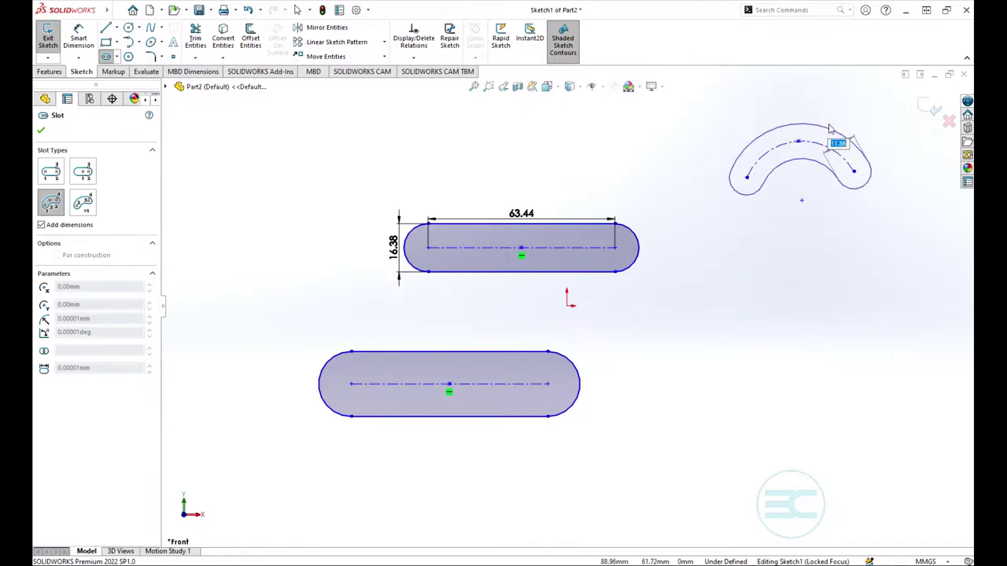
pyautogui.click(832, 126)
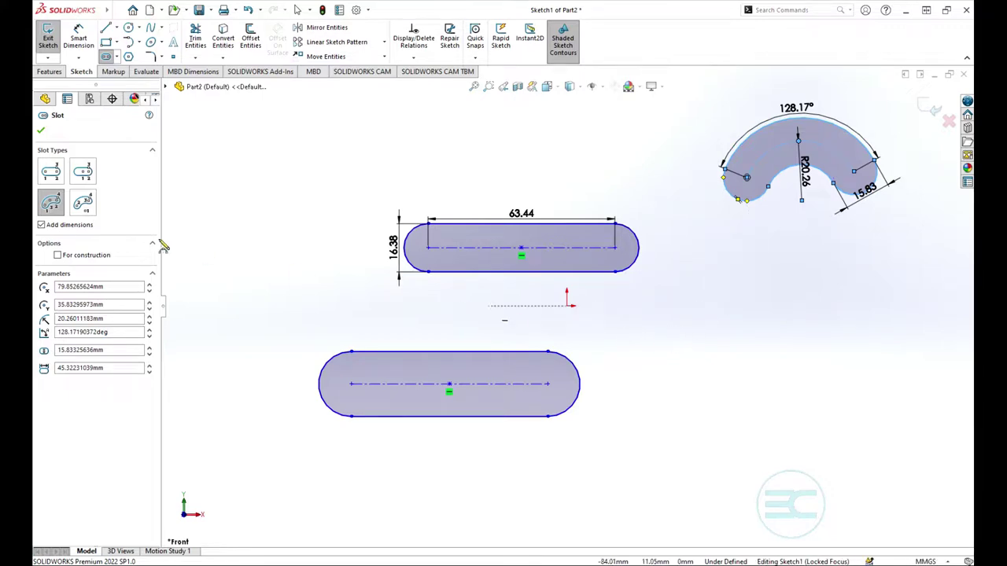
# Sketch a dimensioned centerpoint arc slot below the first arc slot, about 19 mm radius, 108° and 15 mm wide, and finish the slot command.
pyautogui.click(82, 203)
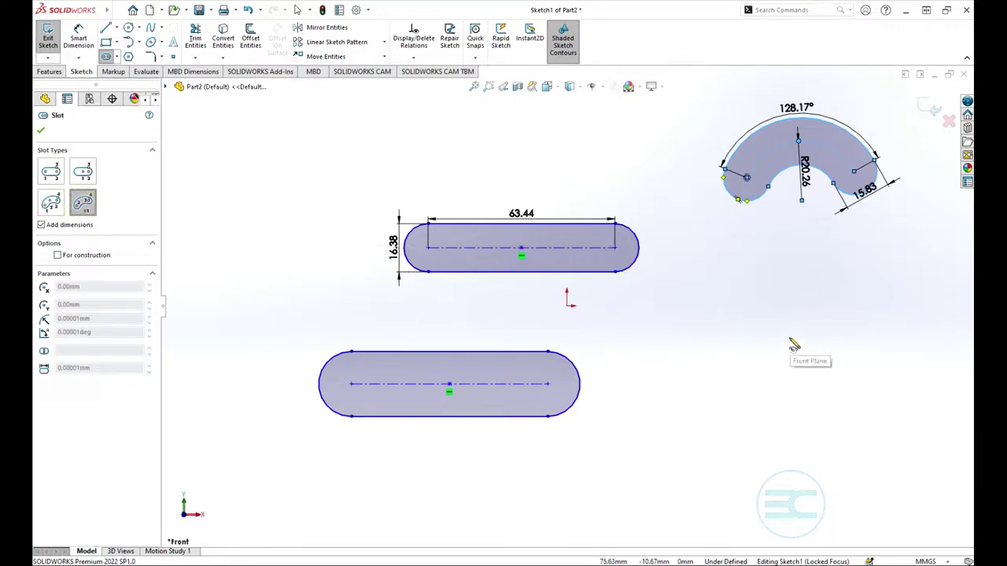
pyautogui.click(837, 354)
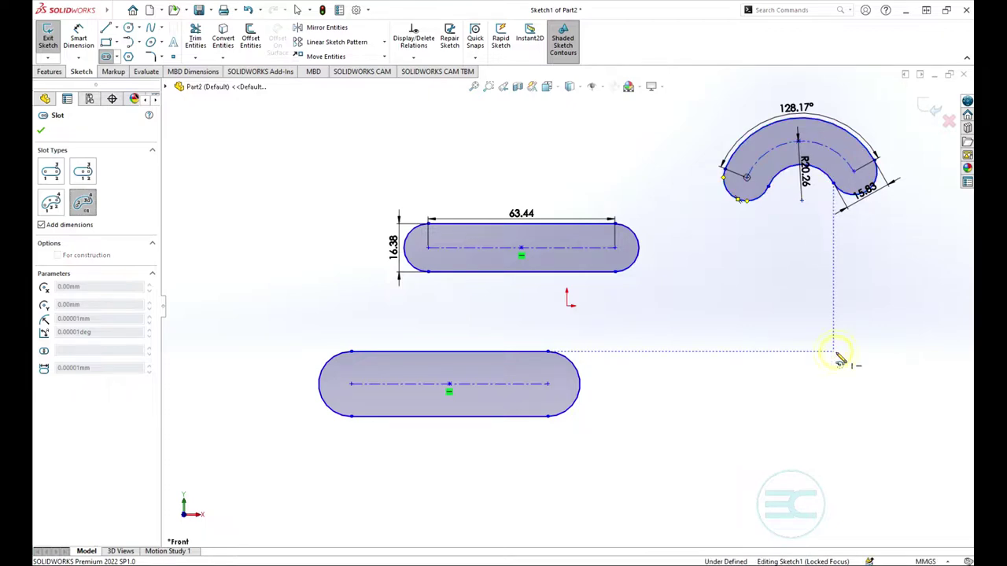
pyautogui.click(786, 335)
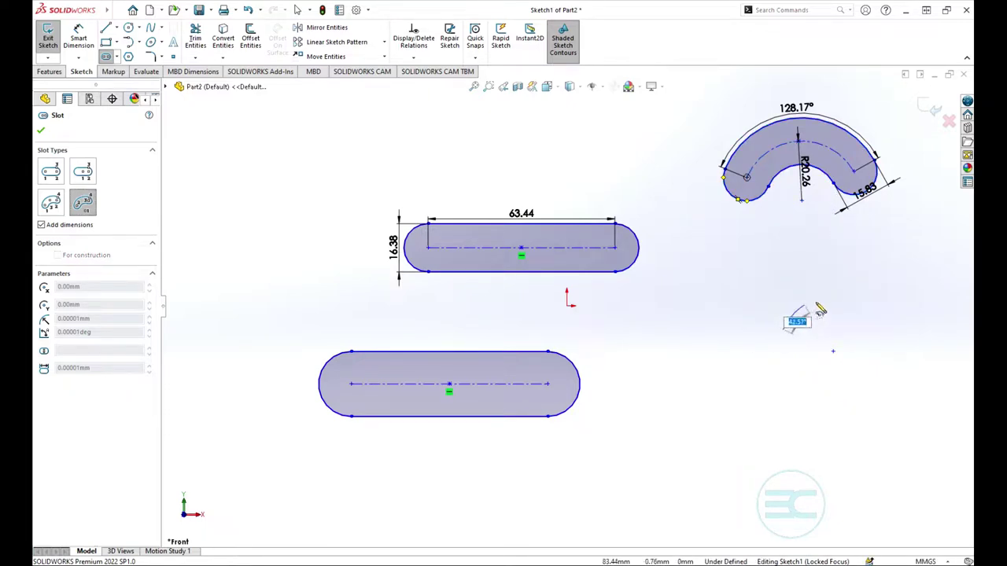
pyautogui.click(873, 310)
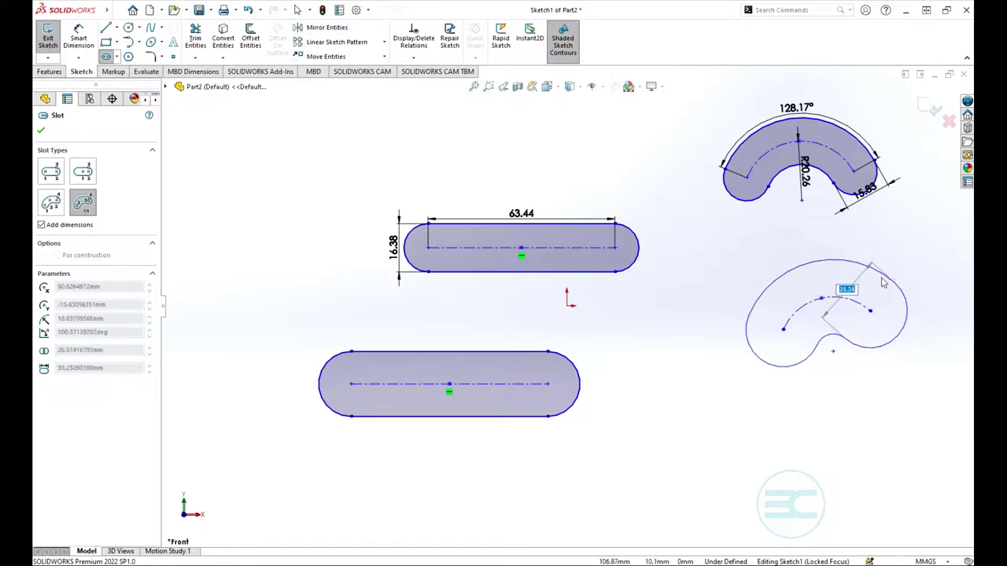
pyautogui.click(886, 296)
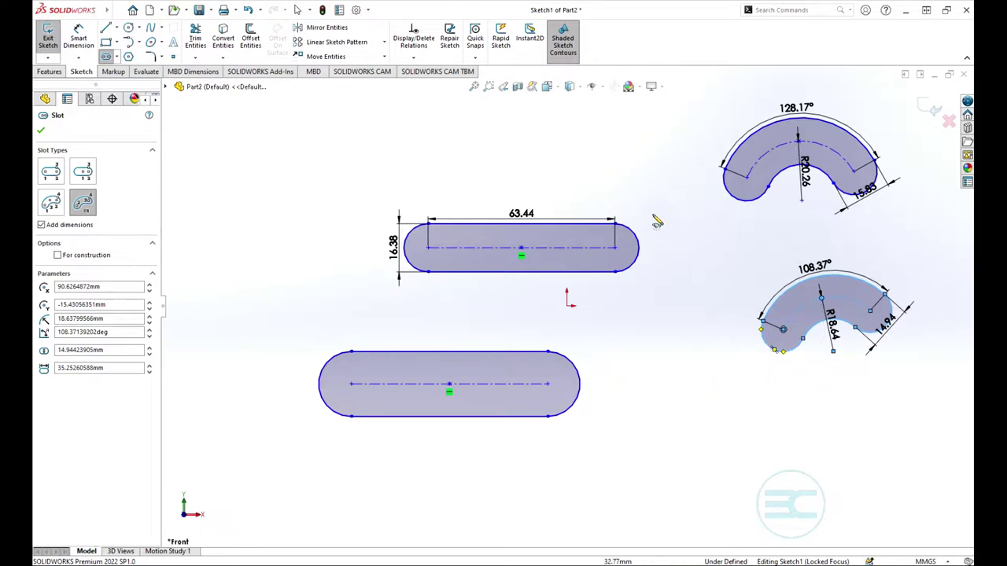
pyautogui.scroll(4, 722, 380)
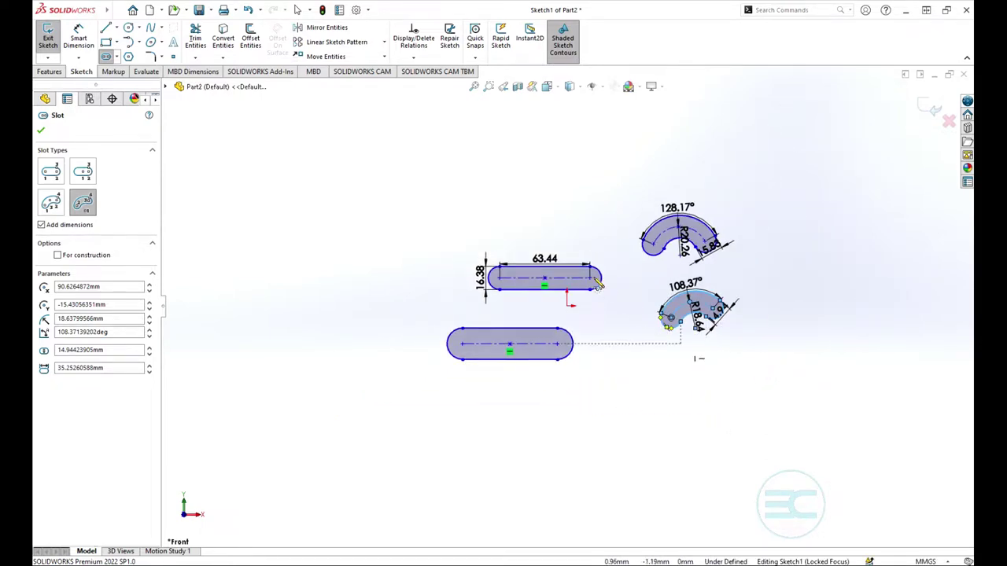
pyautogui.click(41, 130)
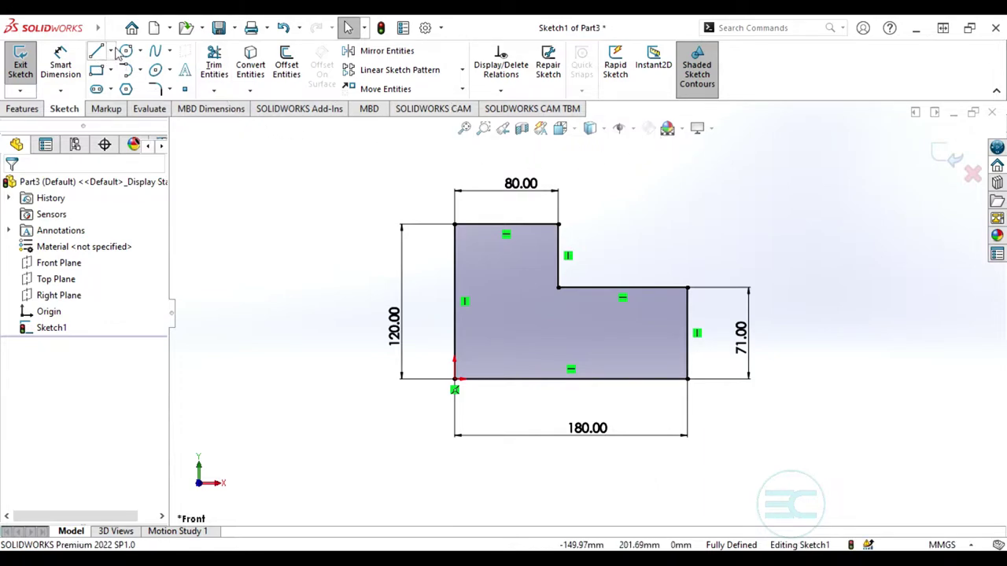
# Fillet the two upper corners of the L-shaped profile's 80 mm wide leg with a 15 mm radius.
pyautogui.click(155, 89)
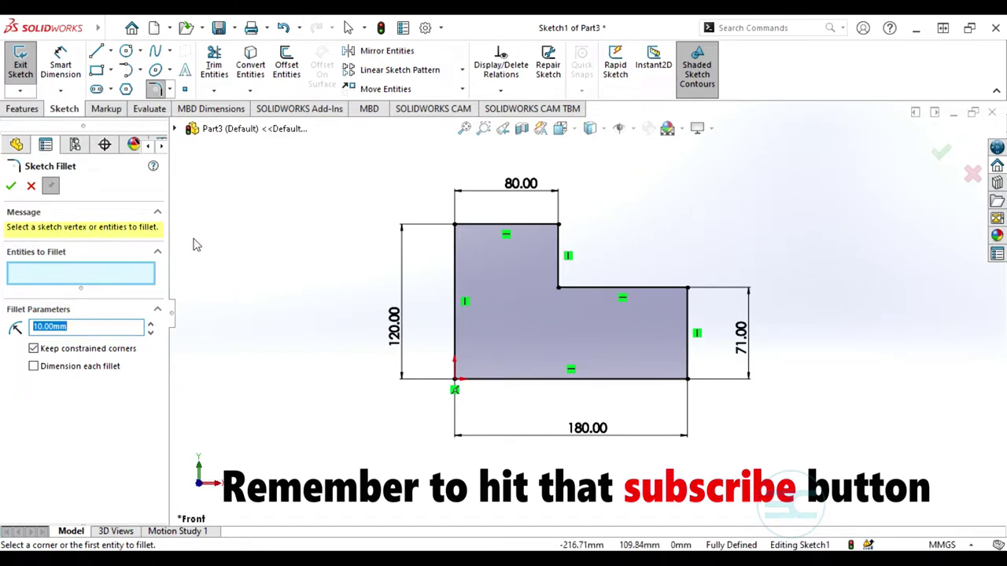
pyautogui.click(454, 226)
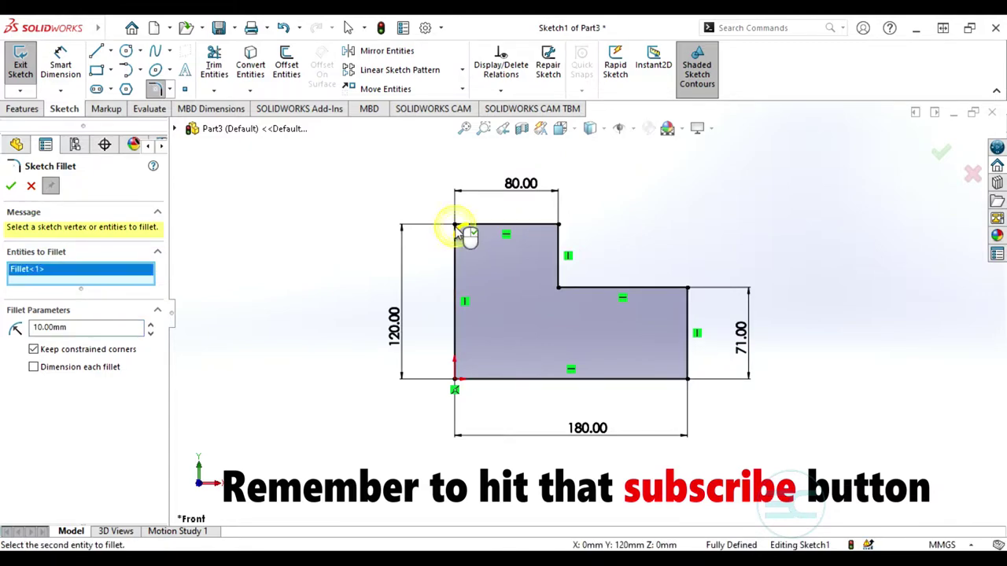
pyautogui.click(559, 226)
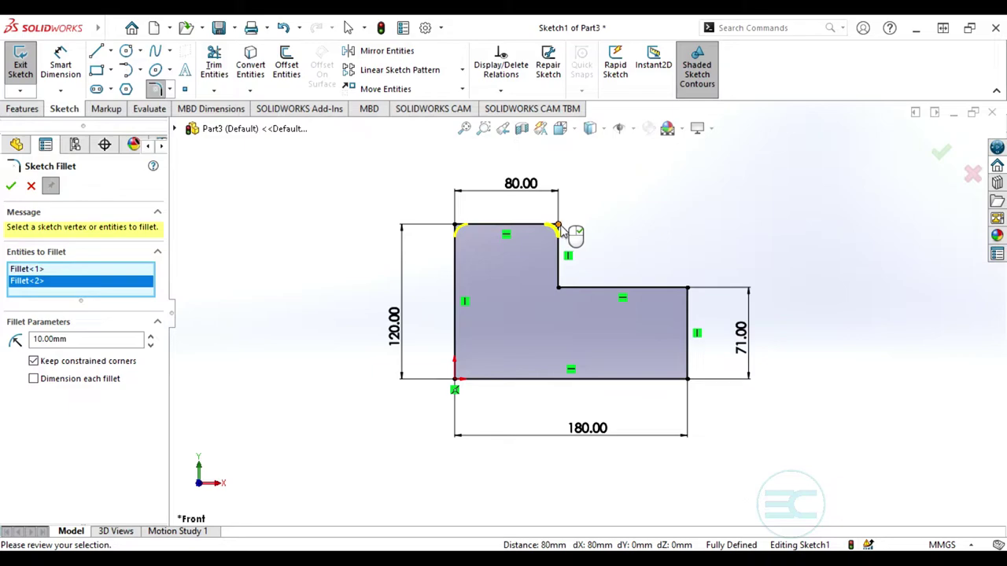
pyautogui.click(78, 343)
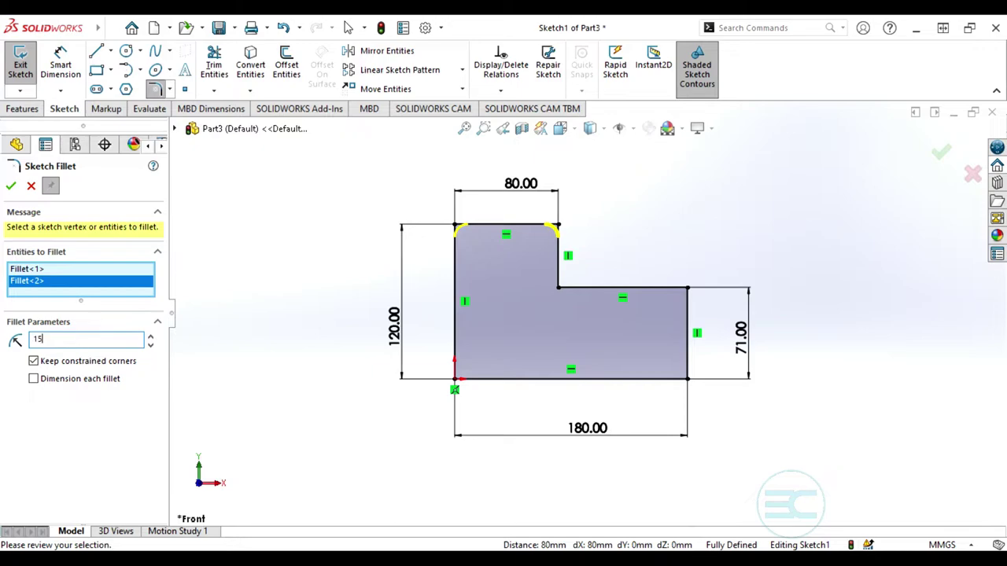
pyautogui.write('15')
pyautogui.press('Return')
pyautogui.click(11, 185)
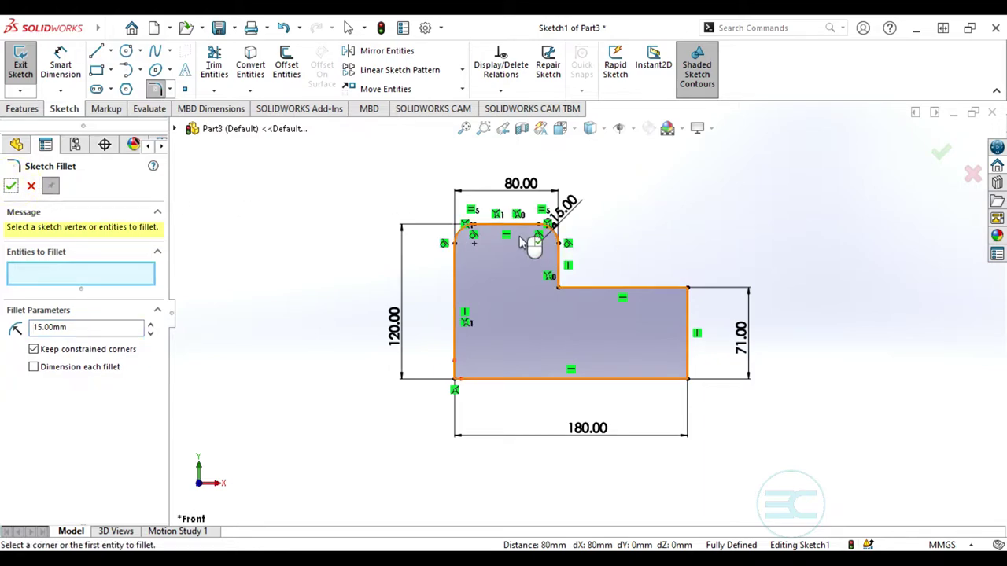
# Fillet the profile's bottom corners with each fillet dimensioned, using 10 mm at the origin and 20 mm at the opposite end.
pyautogui.scroll(5, 532, 240)
pyautogui.scroll(-10, 582, 285)
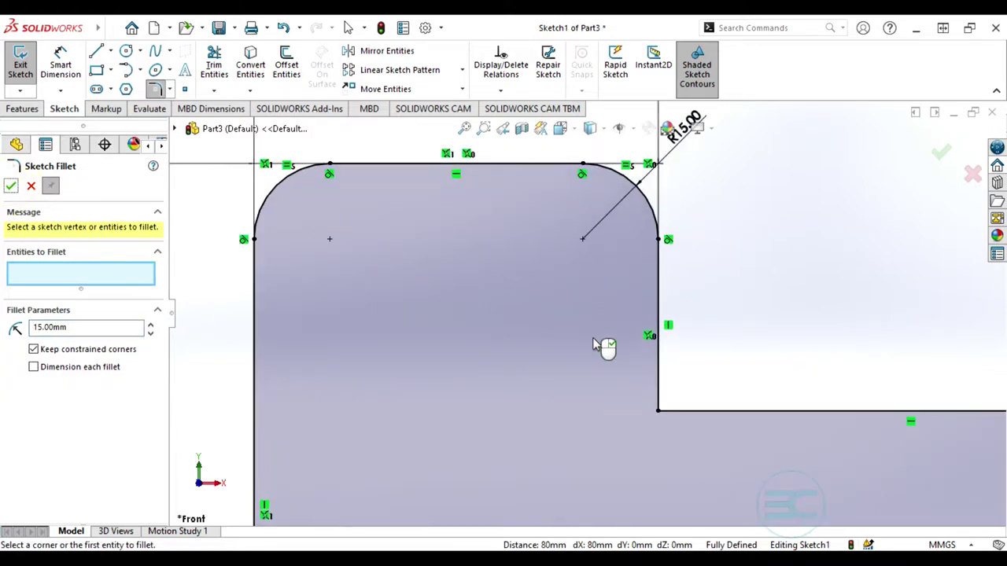
pyautogui.scroll(3, 594, 339)
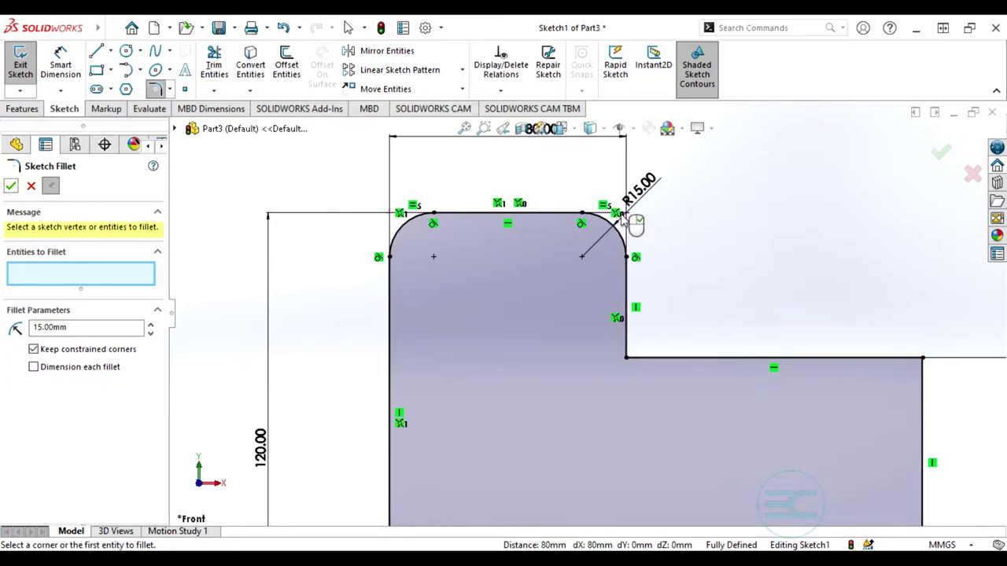
pyautogui.scroll(6, 712, 218)
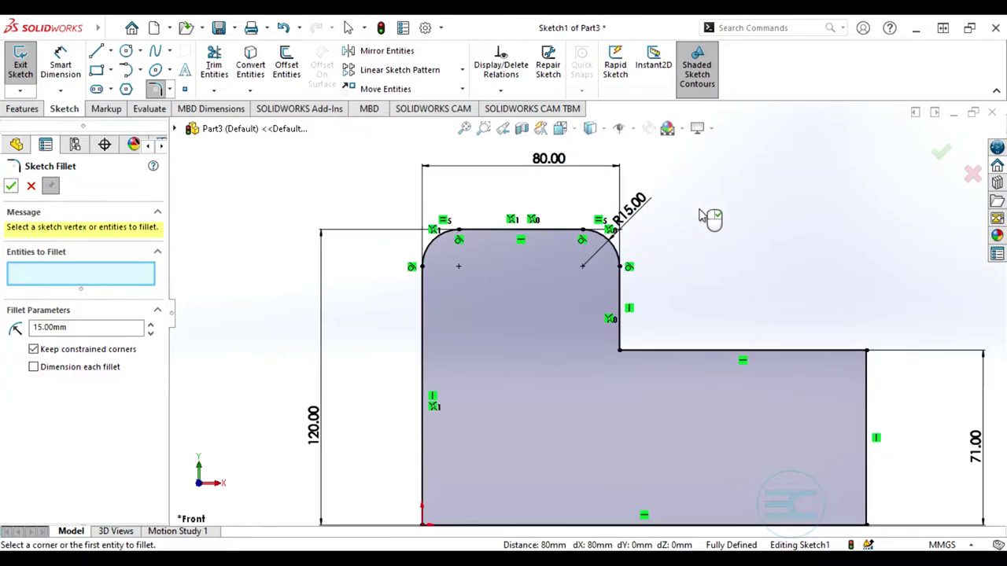
pyautogui.scroll(-3, 683, 431)
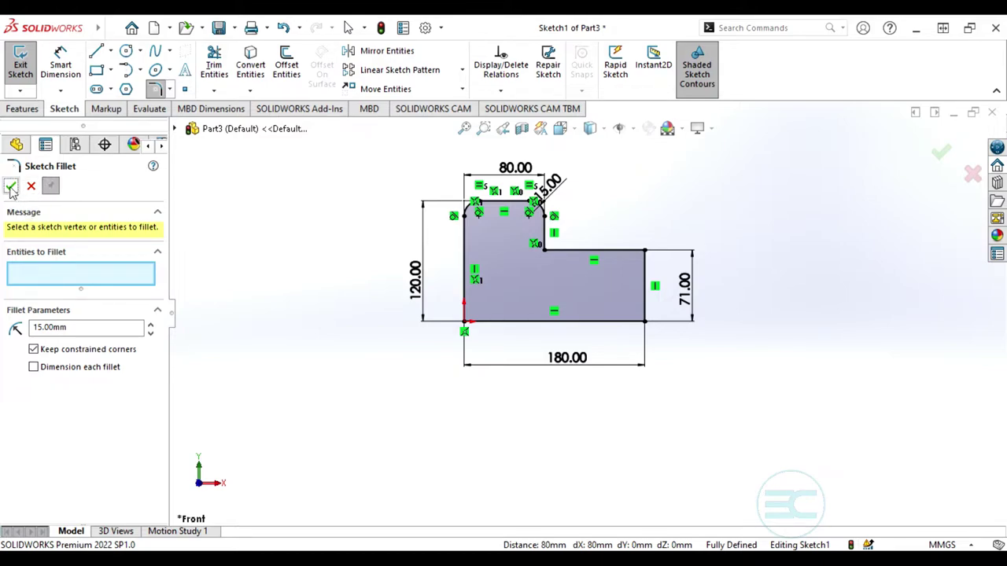
pyautogui.click(31, 374)
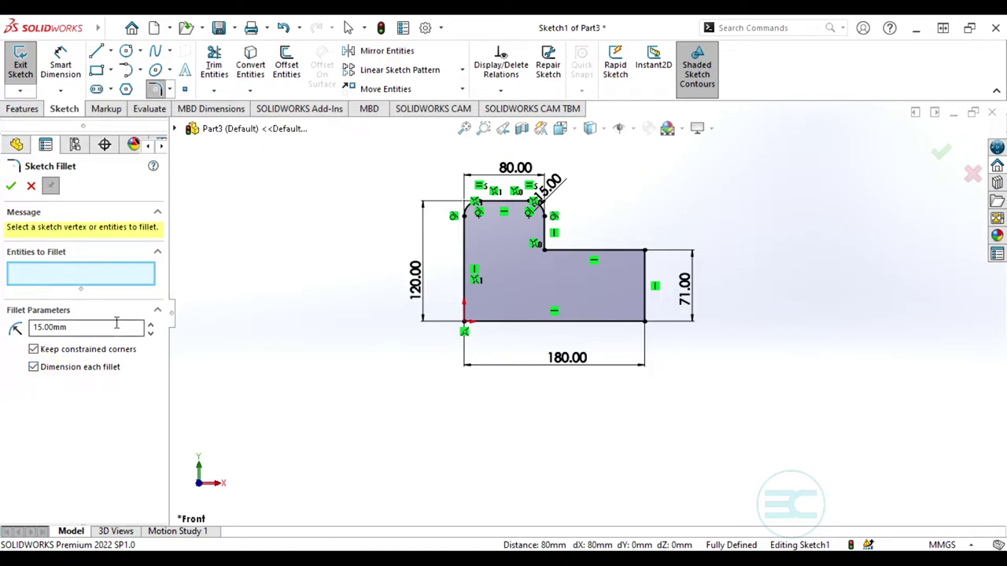
pyautogui.click(462, 321)
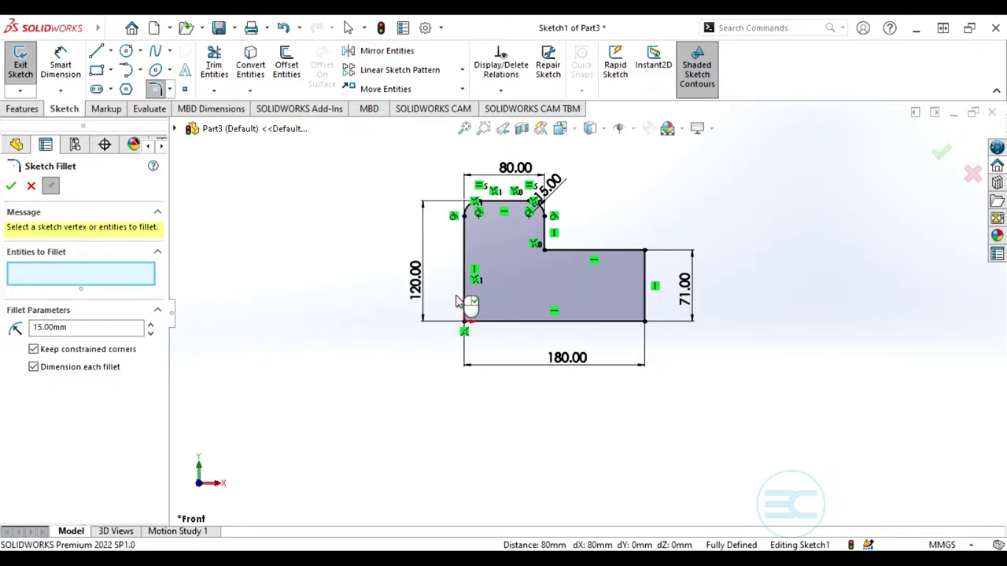
pyautogui.click(463, 322)
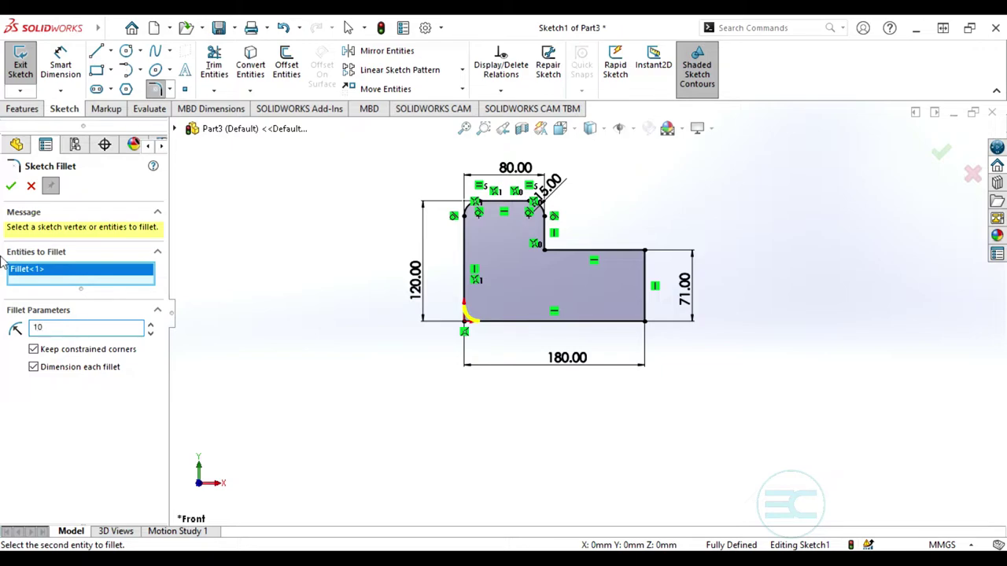
pyautogui.click(13, 187)
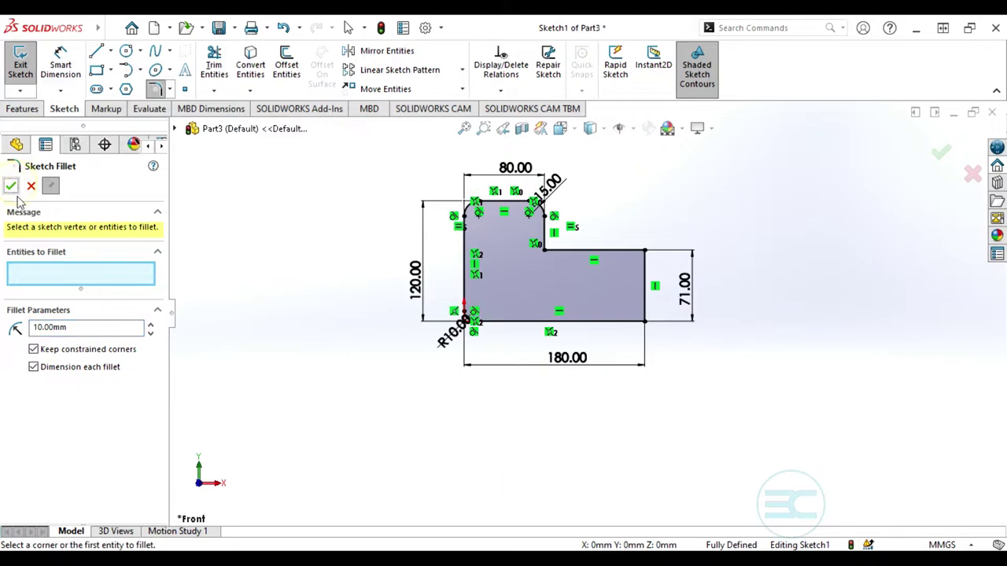
pyautogui.click(644, 322)
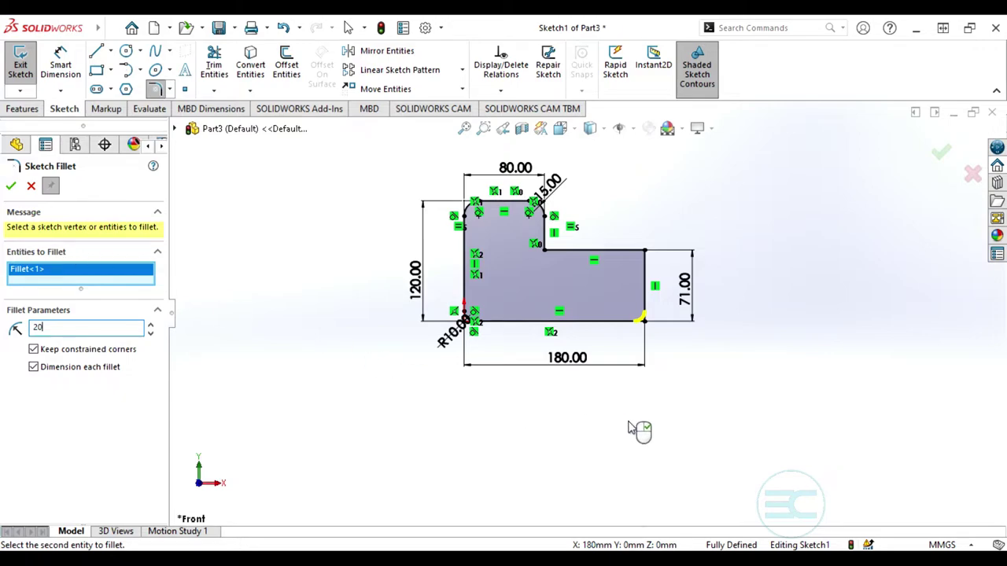
pyautogui.click(11, 188)
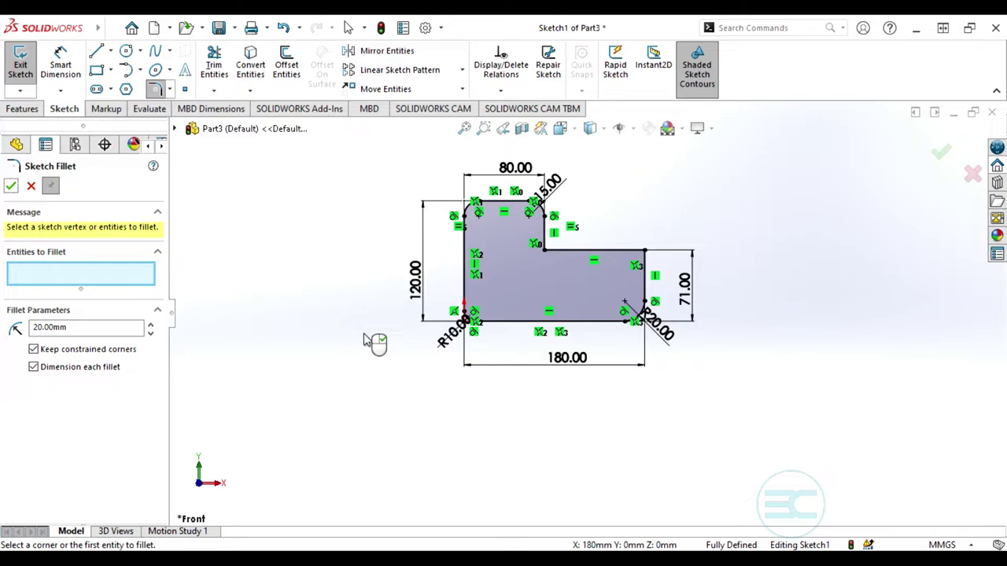
# Fillet the outer upper corner of the 71 mm high leg with a 5 mm radius and finish the Sketch Fillet command.
pyautogui.keyDown('ctrl'); pyautogui.moveTo(376, 341); pyautogui.dragTo(309, 410, button='middle'); pyautogui.keyUp('ctrl')
pyautogui.click(580, 321)
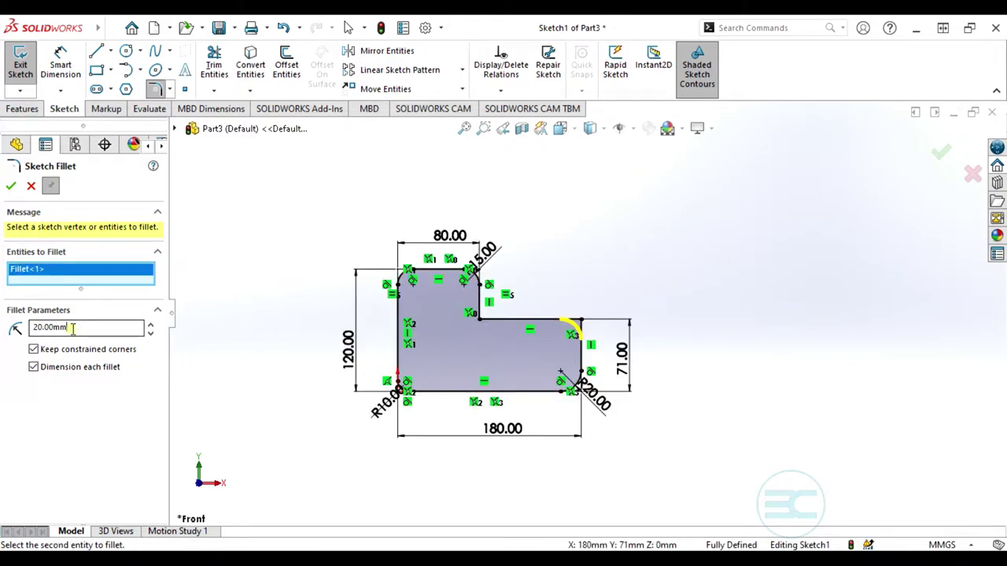
pyautogui.click(73, 328)
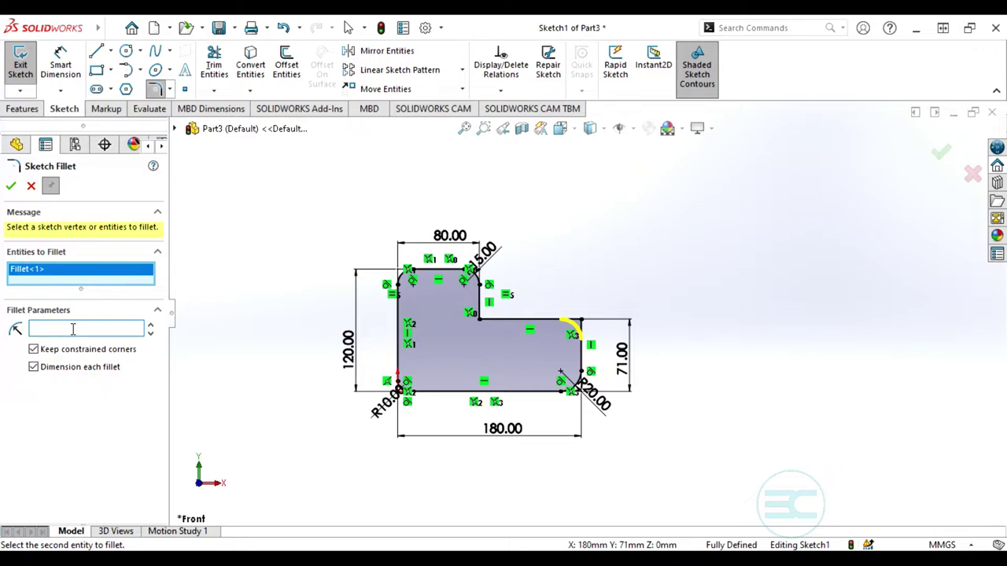
pyautogui.press('Return')
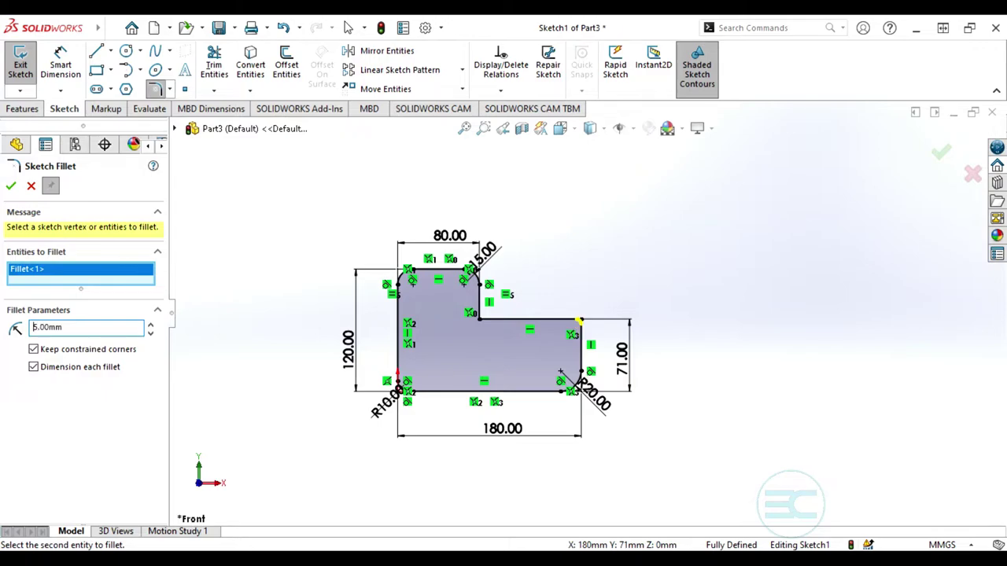
pyautogui.click(11, 187)
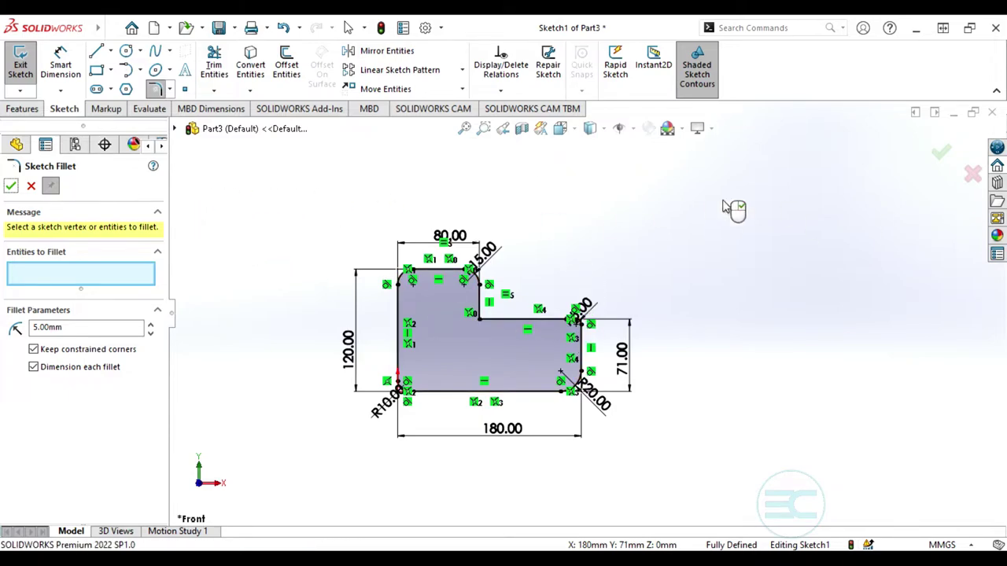
pyautogui.click(942, 152)
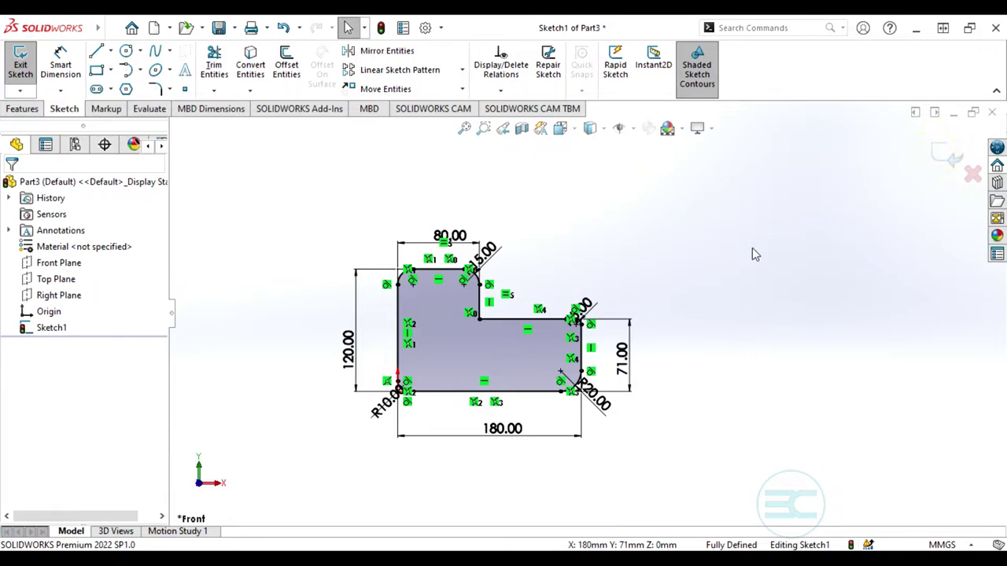
pyautogui.scroll(-5, 555, 329)
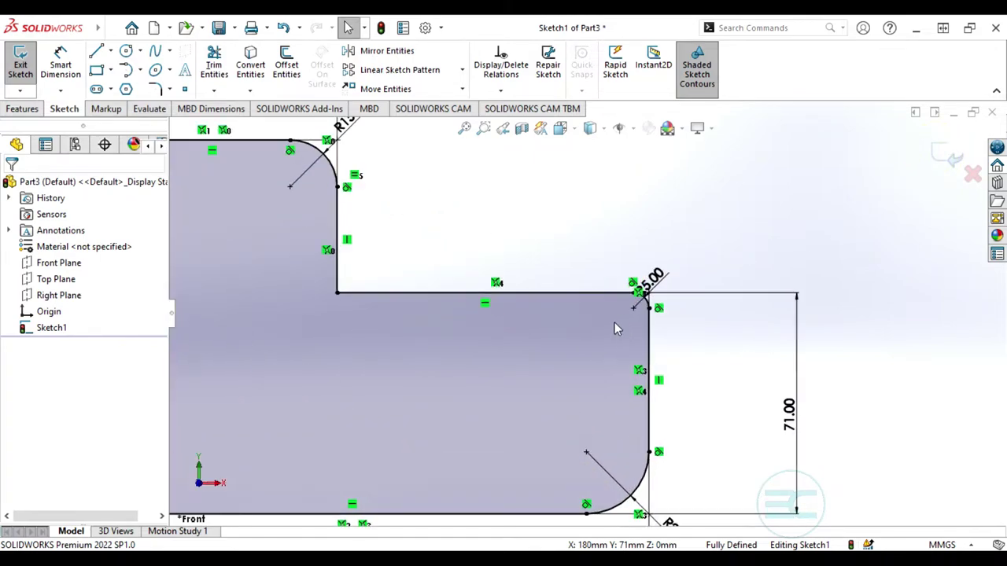
pyautogui.scroll(6, 616, 329)
pyautogui.scroll(-2, 596, 358)
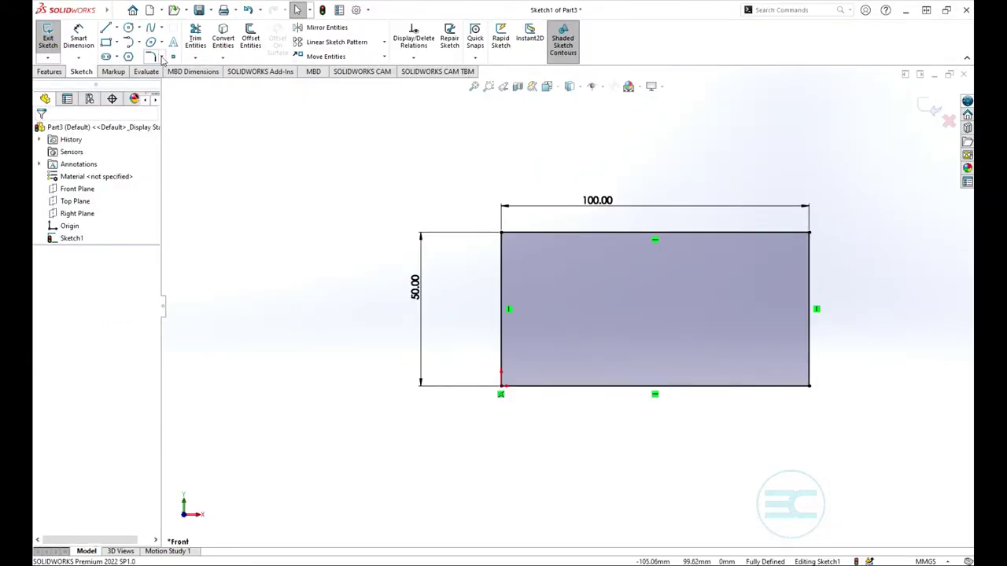
# Add an equal-distance 10 mm Sketch Chamfer to the upper-left corner of the 100 by 50 mm rectangle.
pyautogui.click(163, 59)
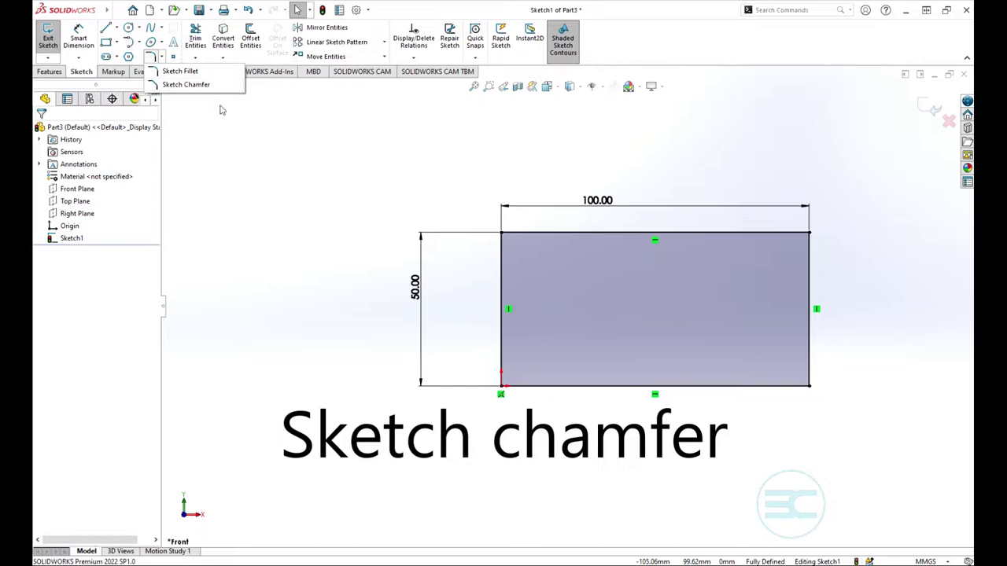
pyautogui.click(186, 86)
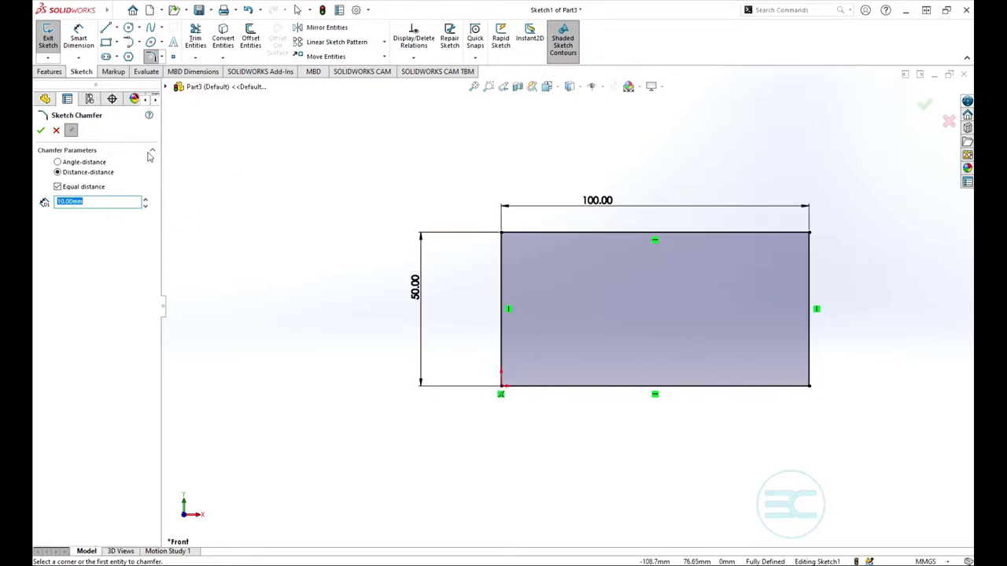
pyautogui.click(502, 233)
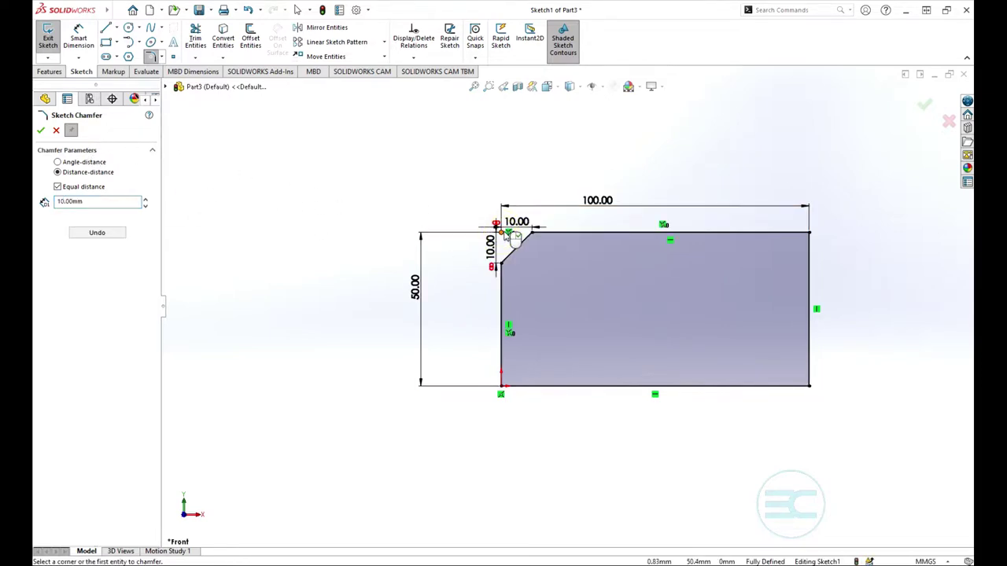
pyautogui.click(41, 130)
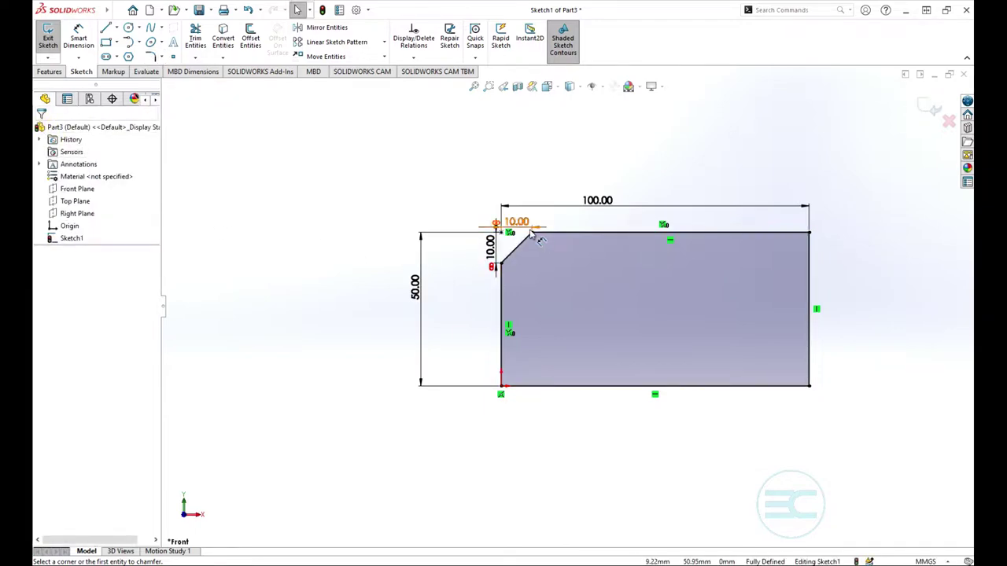
# Set the vertical distance dimension of the rectangle's corner chamfer to 12 mm.
pyautogui.scroll(-3, 532, 240)
pyautogui.scroll(-3, 506, 287)
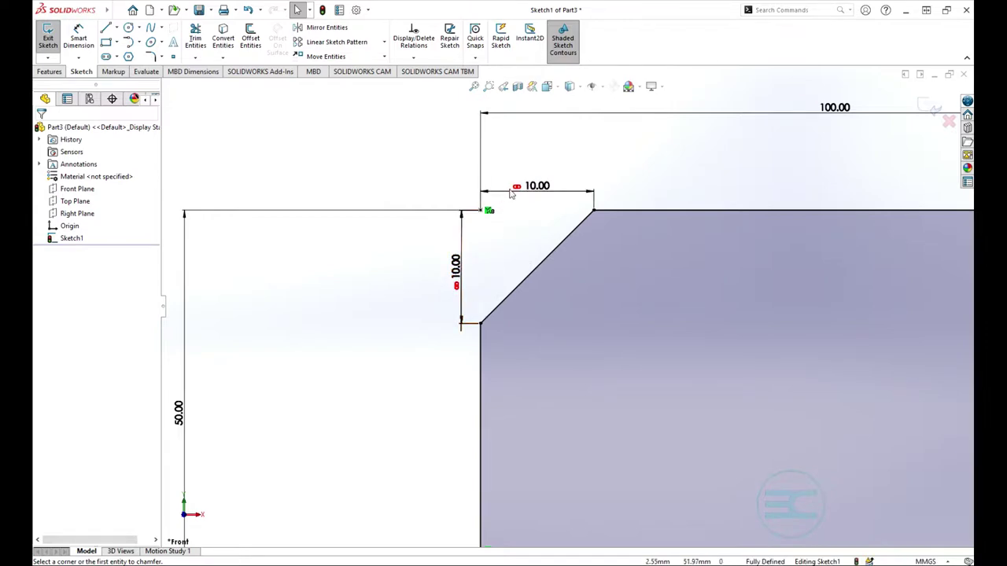
pyautogui.click(457, 269)
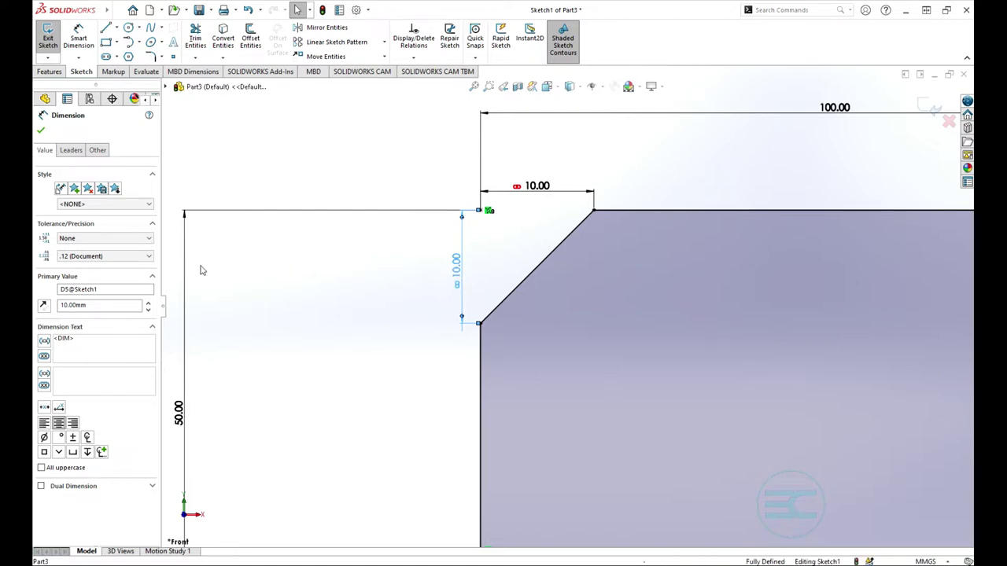
pyautogui.click(89, 305)
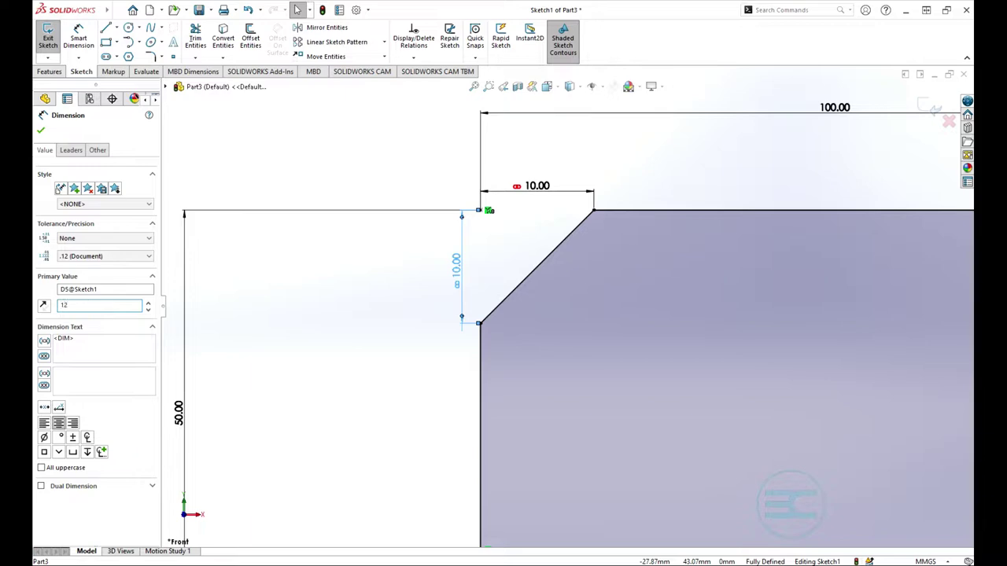
pyautogui.write('12')
pyautogui.press('Return')
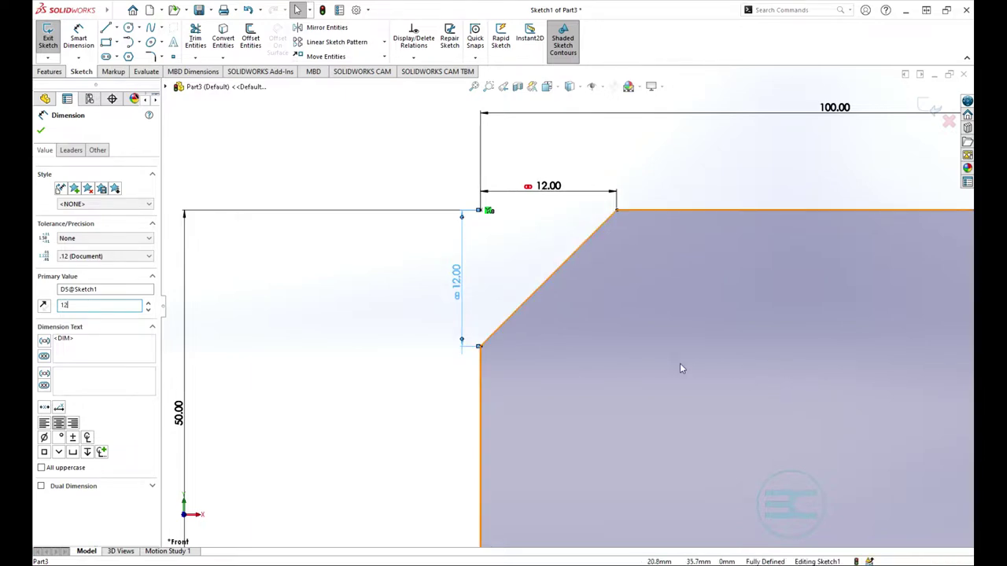
pyautogui.press('f')
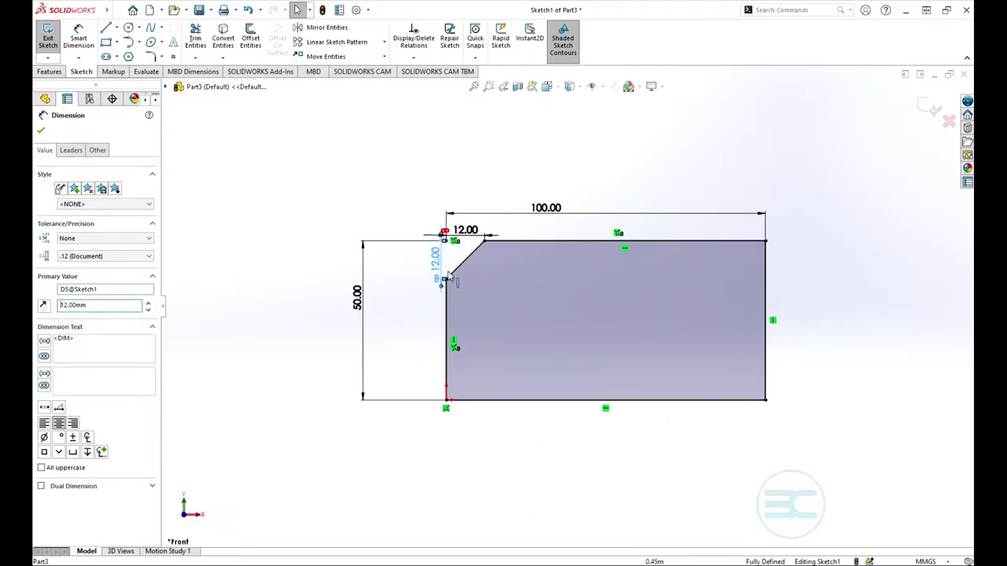
pyautogui.click(41, 131)
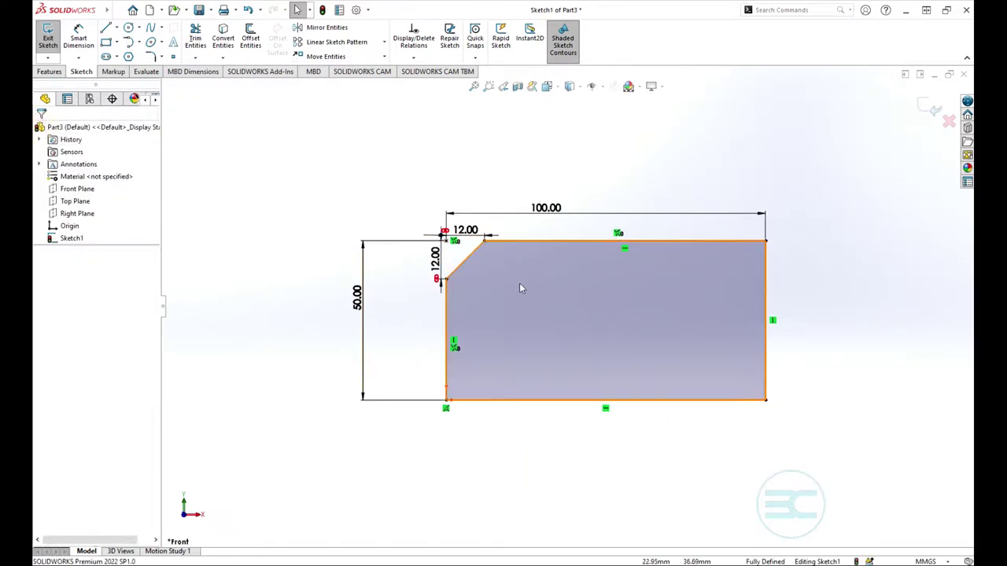
# Add an unequal distance-distance Sketch Chamfer to the rectangle's upper-right corner, 15 mm along the top edge and 10 mm down the right edge.
pyautogui.scroll(-3, 515, 284)
pyautogui.scroll(4, 515, 322)
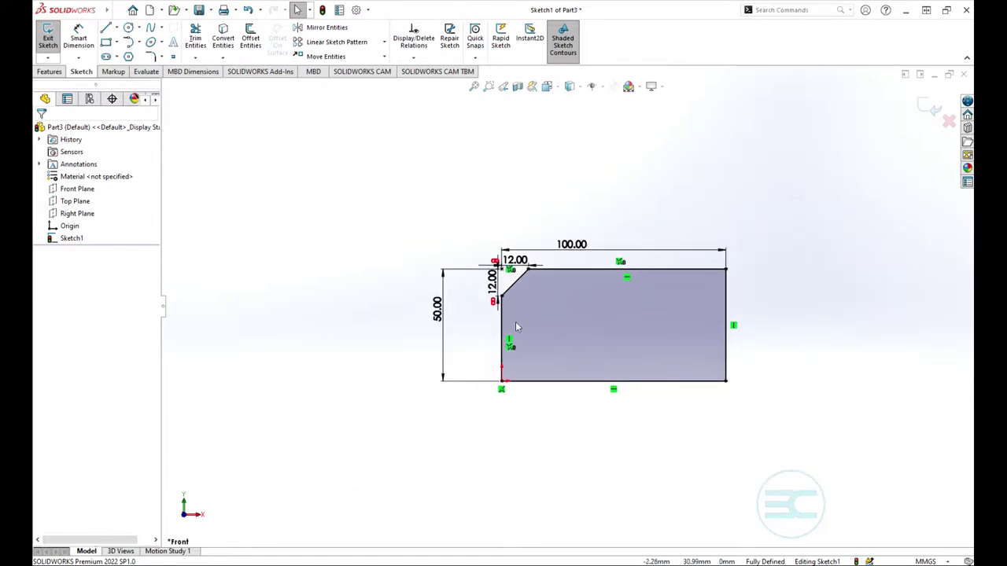
pyautogui.scroll(-2, 600, 362)
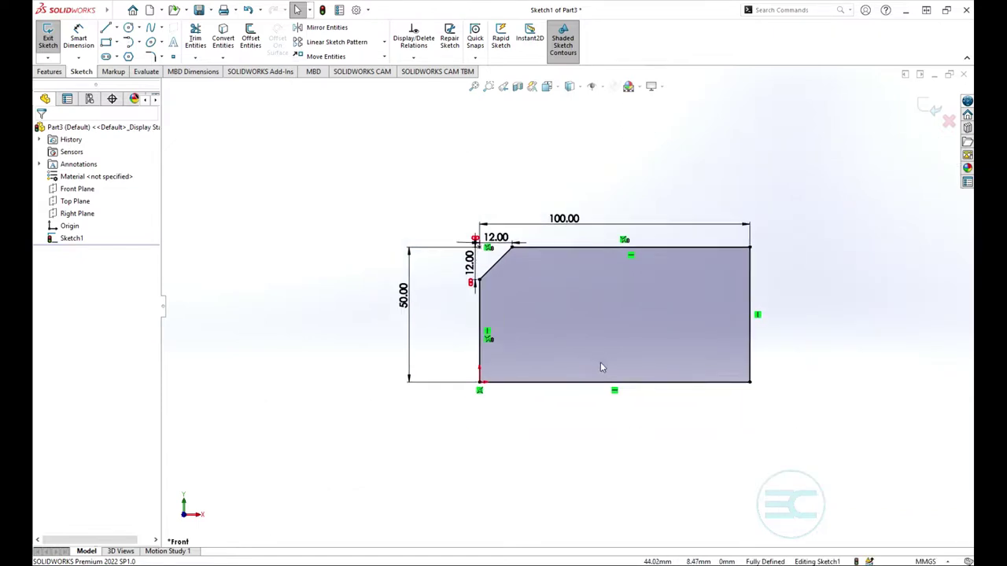
pyautogui.click(161, 57)
pyautogui.click(173, 85)
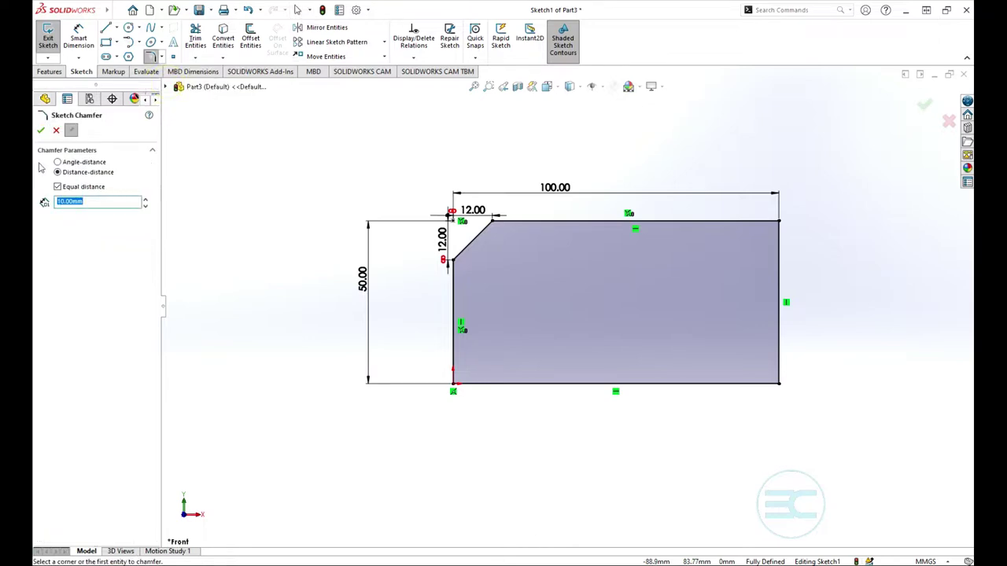
pyautogui.click(57, 188)
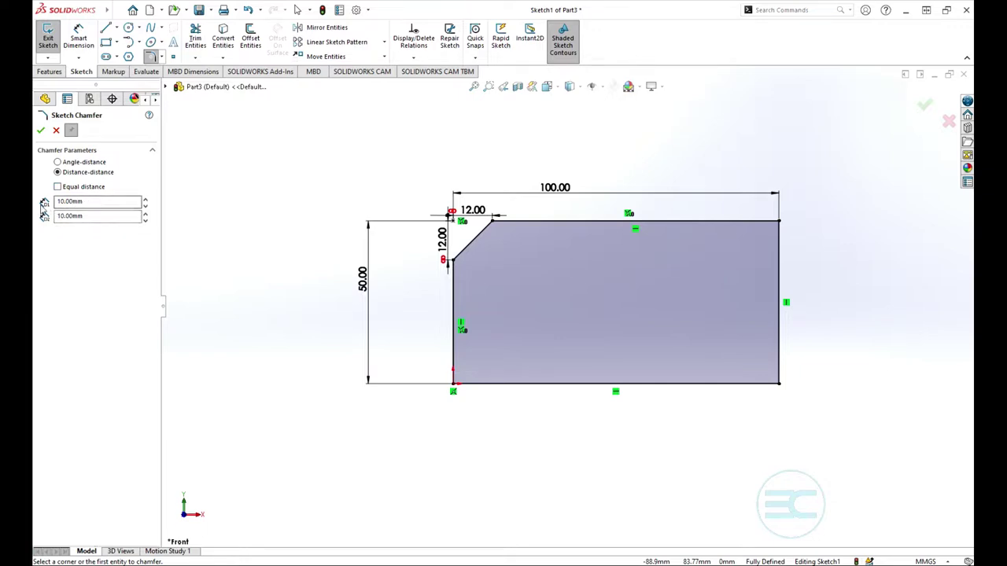
pyautogui.click(86, 203)
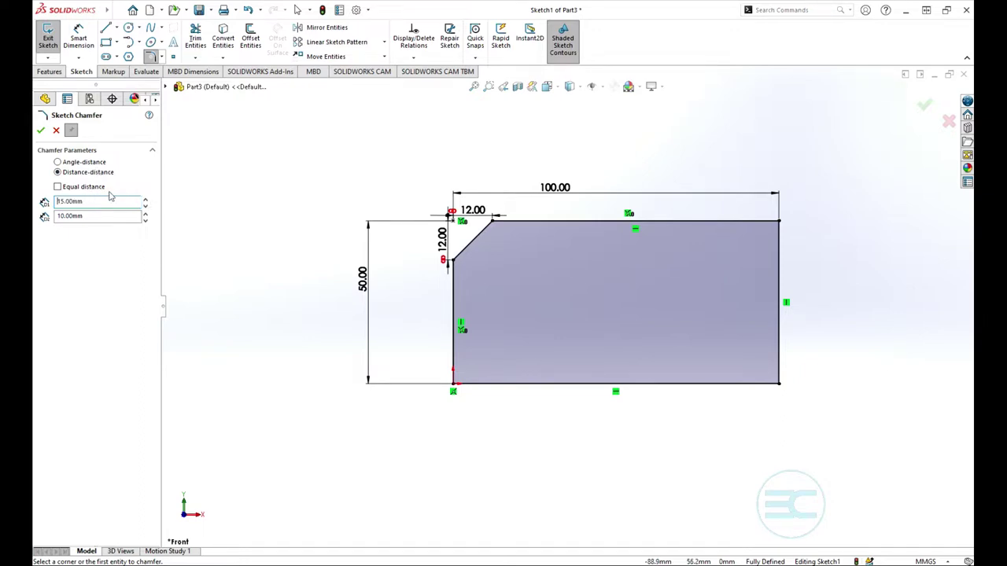
pyautogui.click(755, 223)
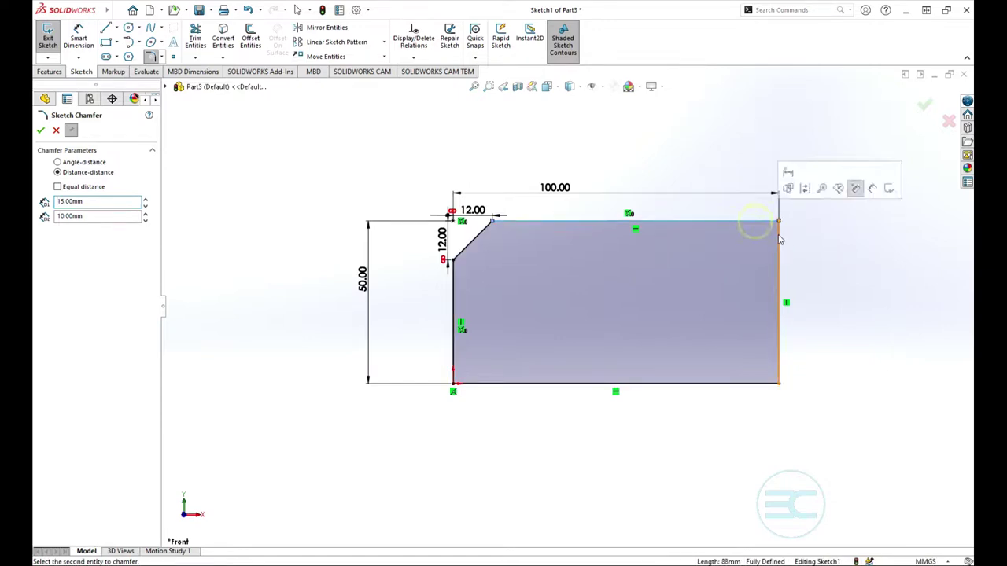
pyautogui.click(781, 244)
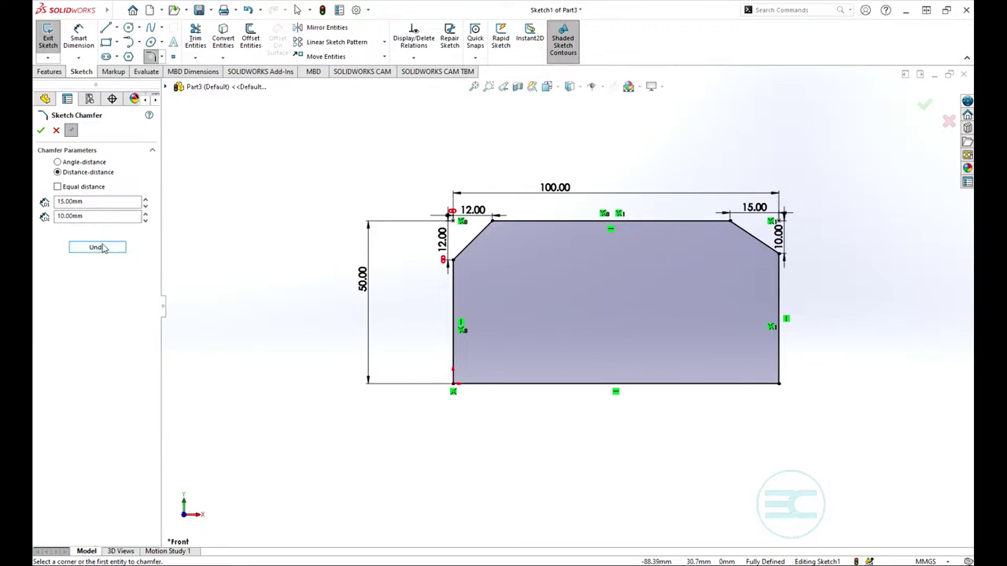
pyautogui.click(41, 130)
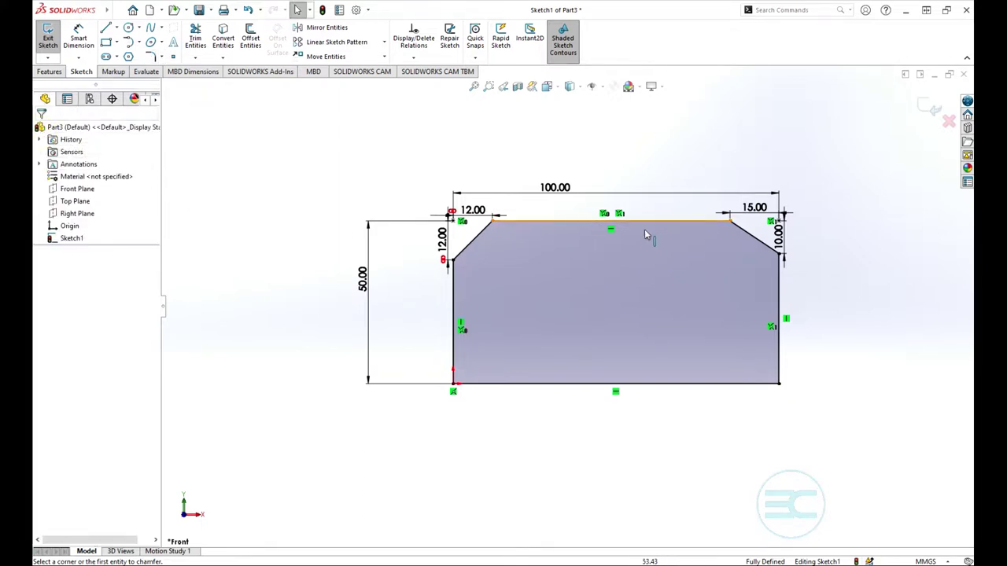
# Chamfer the rectangle's lower-right corner by angle-distance with 20 mm and 60 degrees, choosing the bottom edge before the right edge.
pyautogui.scroll(-3, 762, 310)
pyautogui.scroll(2, 761, 309)
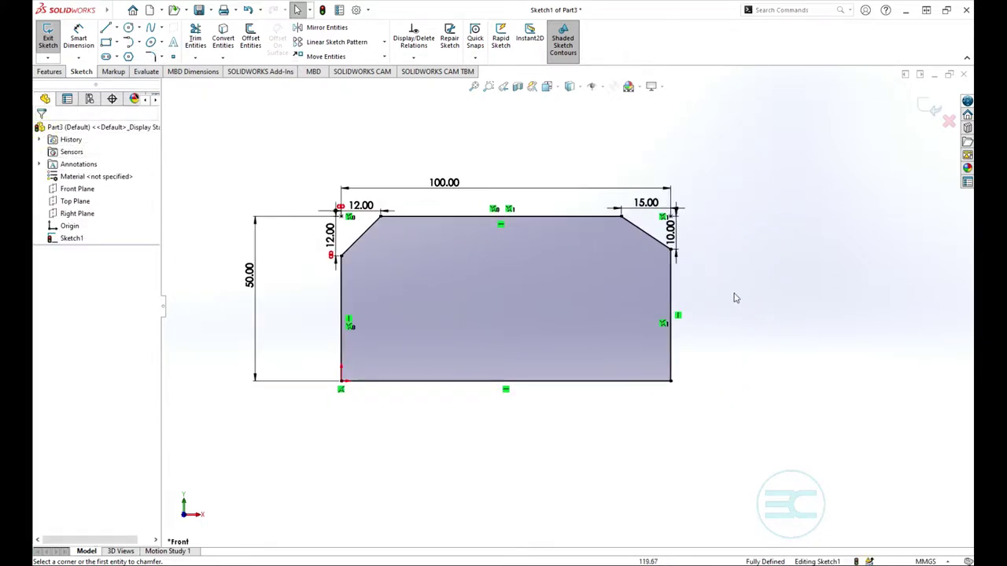
pyautogui.scroll(-2, 645, 369)
pyautogui.scroll(2, 641, 372)
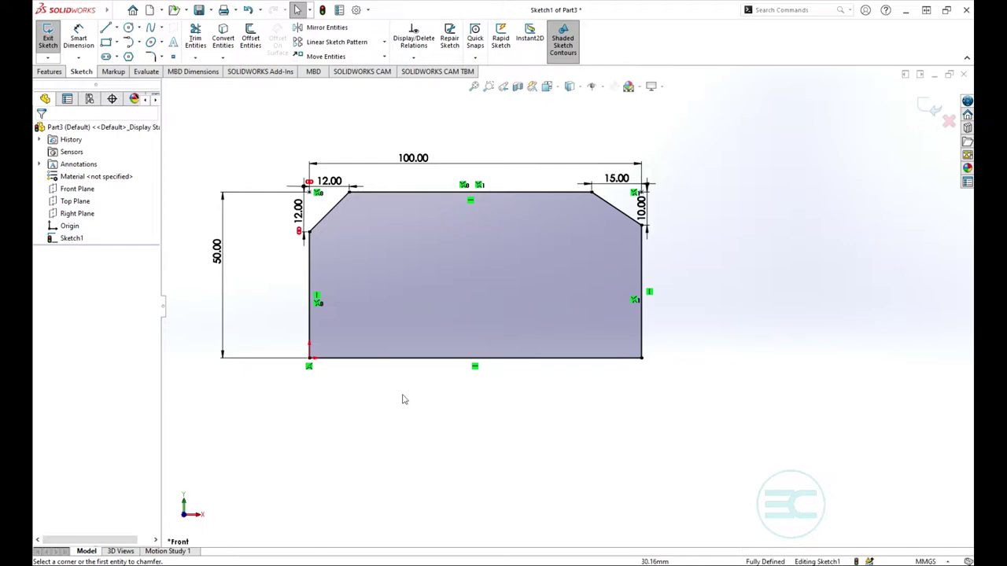
pyautogui.click(162, 57)
pyautogui.click(168, 84)
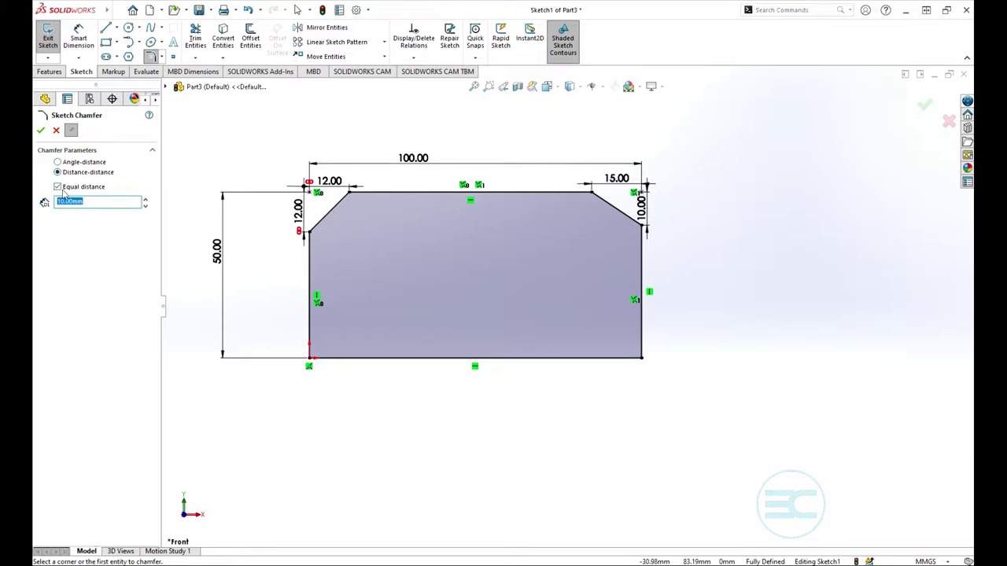
pyautogui.click(58, 162)
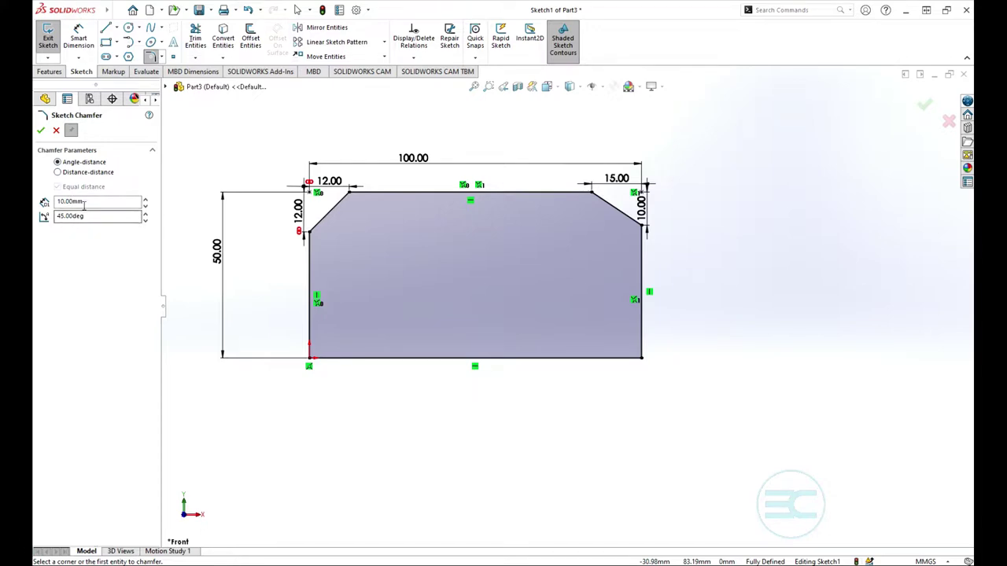
pyautogui.doubleClick(79, 201)
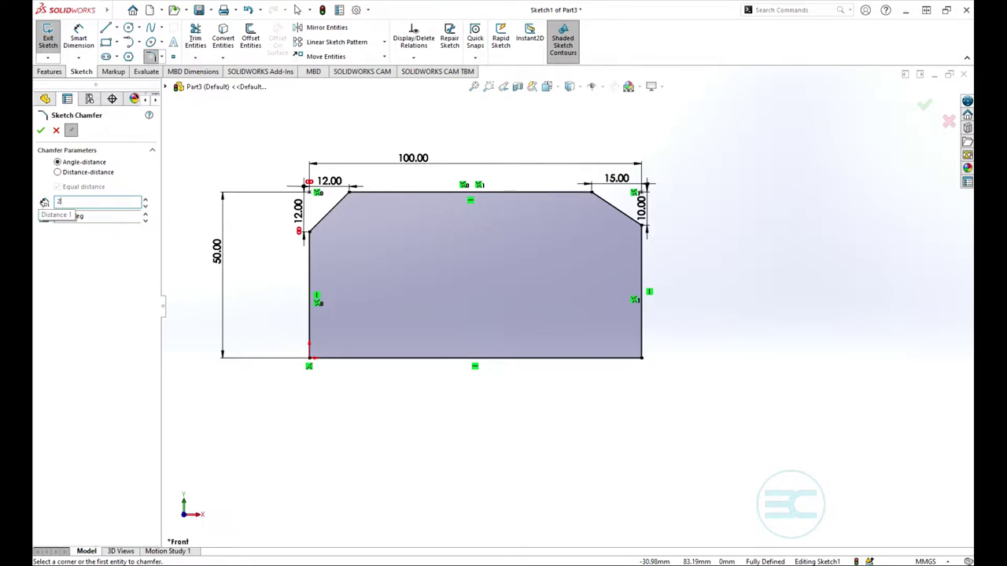
pyautogui.press('Tab')
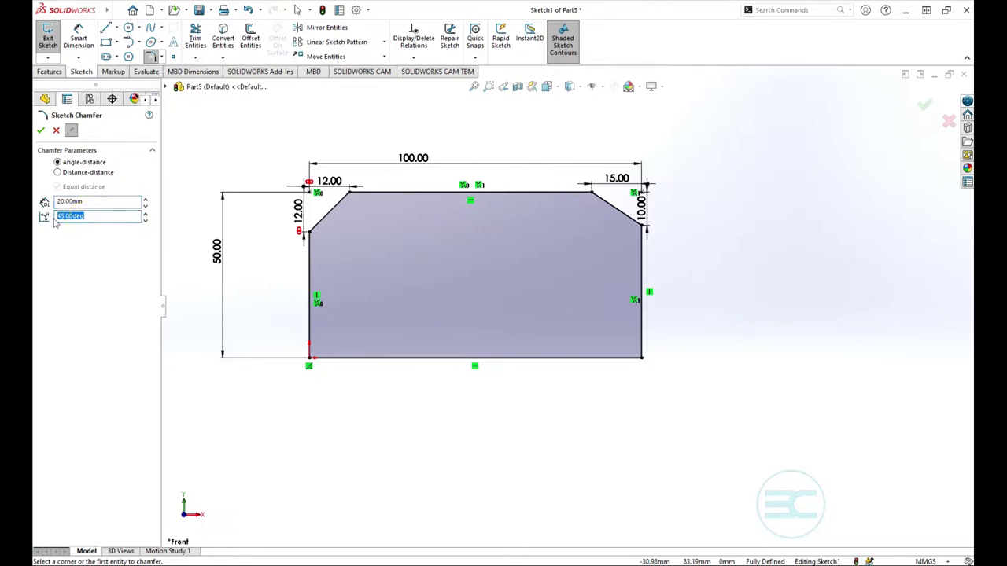
pyautogui.write('60')
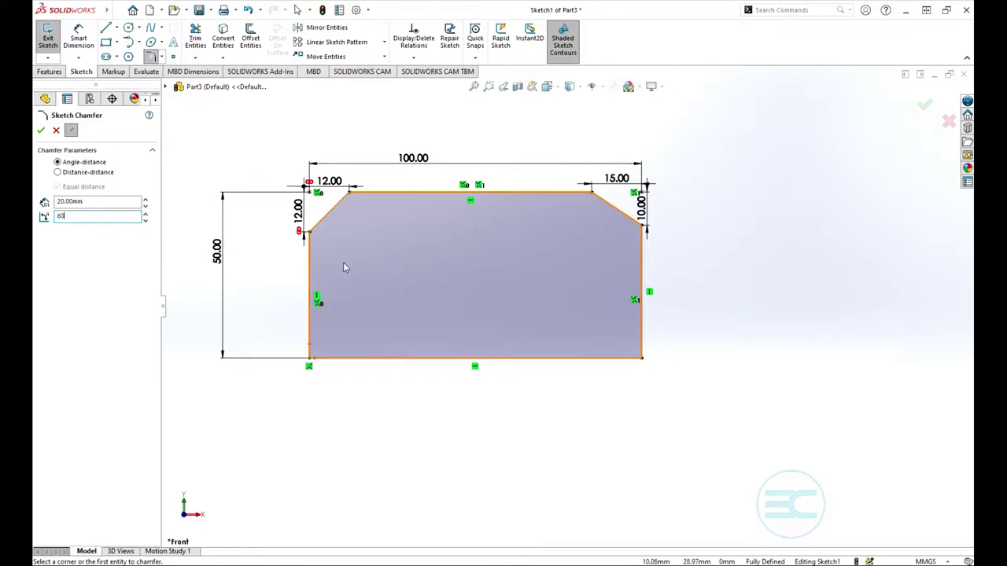
pyautogui.click(622, 363)
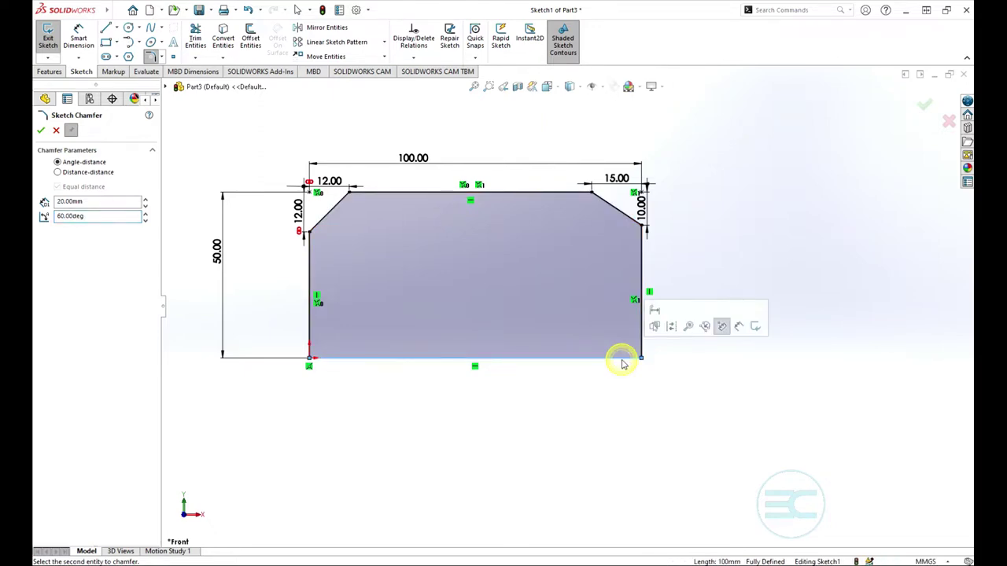
pyautogui.click(641, 338)
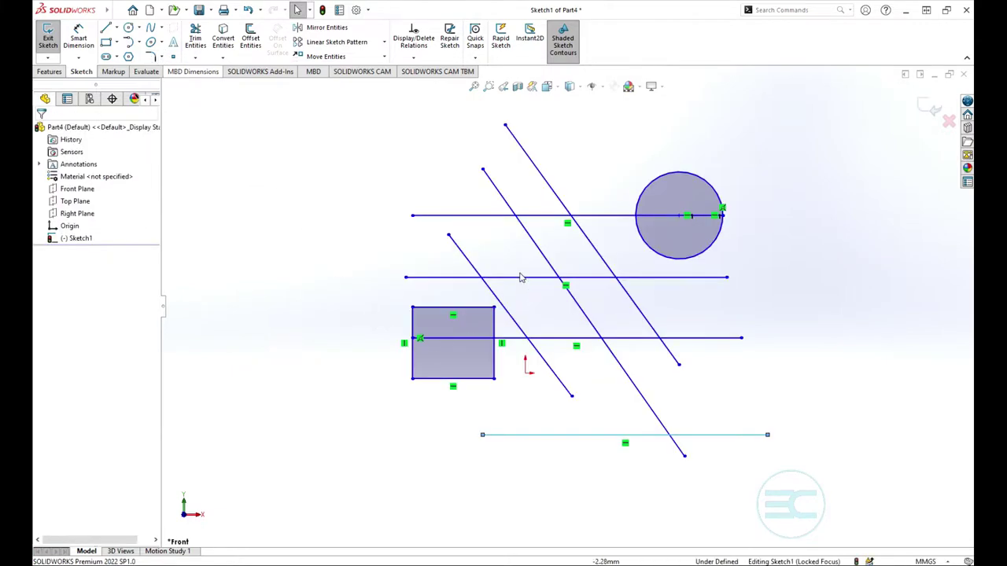
# Try Power trim on the circle, the two longer diagonals' upper ends and the horizontal lines' right ends, and undo the trim.
pyautogui.scroll(2, 521, 281)
pyautogui.scroll(-2, 650, 313)
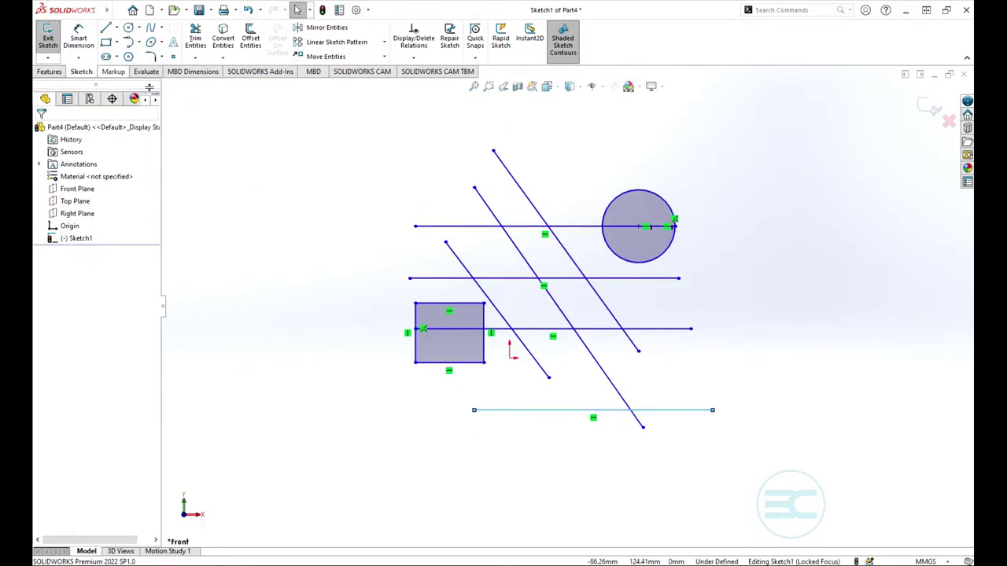
pyautogui.click(197, 59)
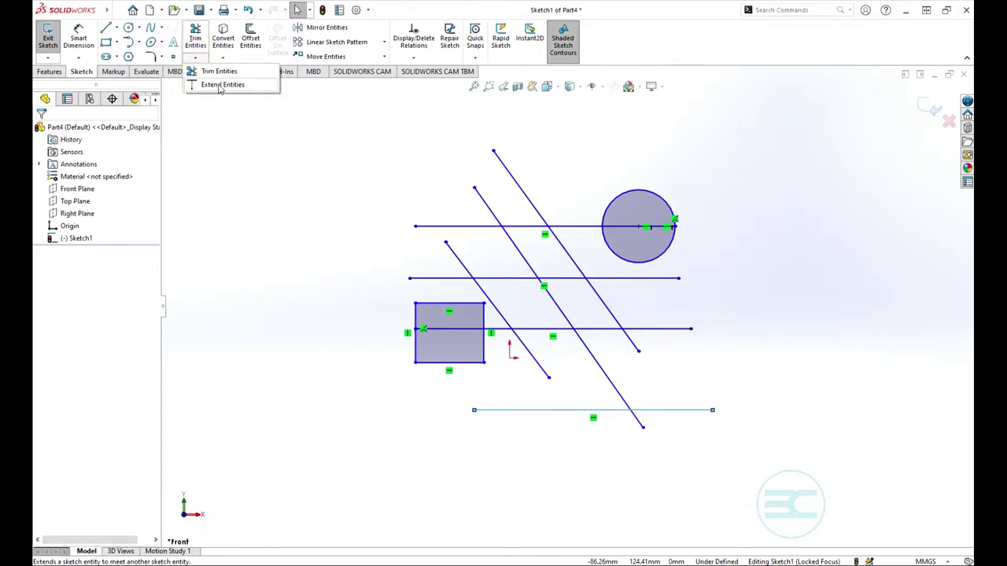
pyautogui.click(214, 72)
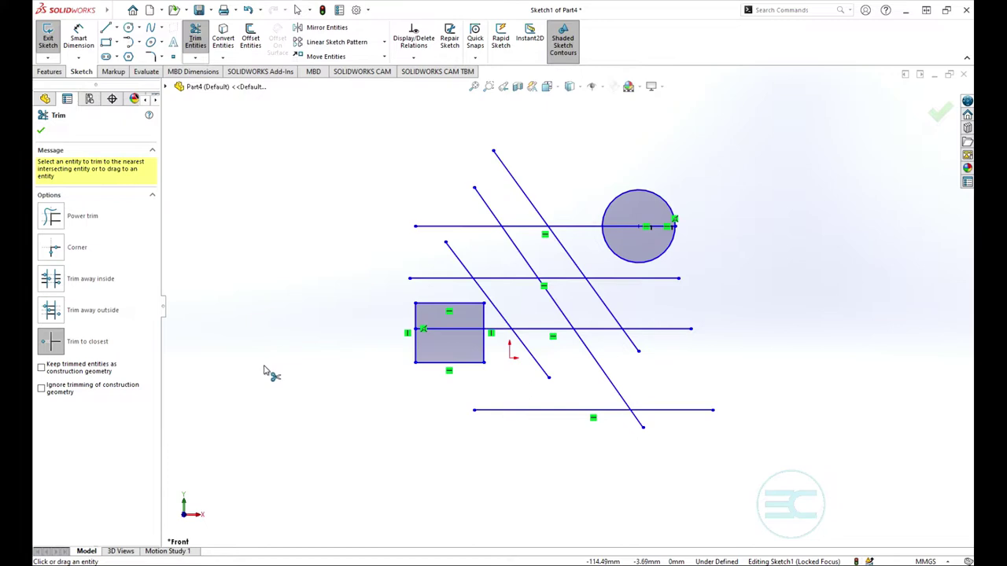
pyautogui.click(77, 219)
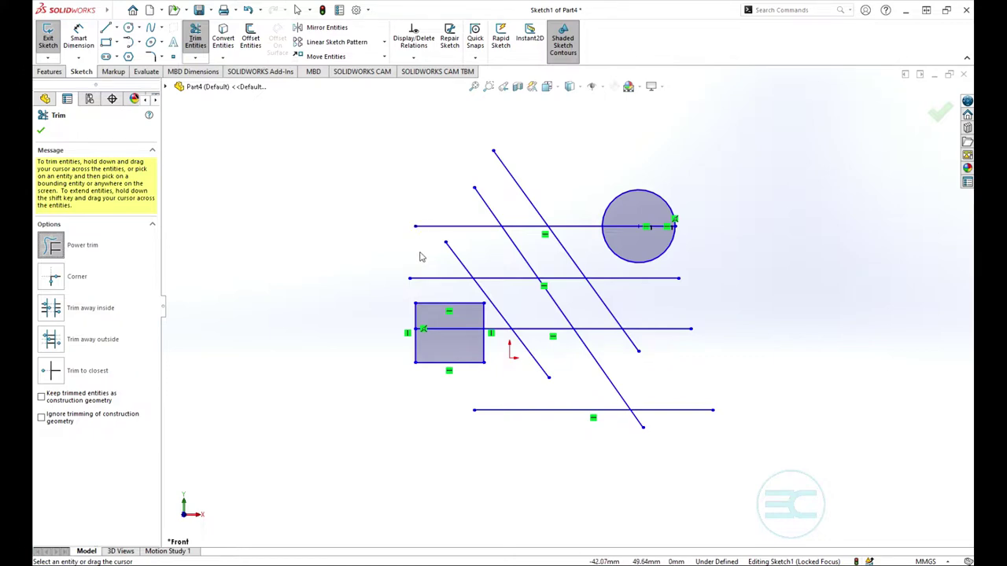
pyautogui.moveTo(422, 250)
pyautogui.mouseDown()
pyautogui.moveTo(544, 183)
pyautogui.moveTo(683, 207)
pyautogui.moveTo(651, 236)
pyautogui.moveTo(685, 250)
pyautogui.moveTo(659, 292)
pyautogui.moveTo(684, 354)
pyautogui.moveTo(690, 422)
pyautogui.mouseUp()
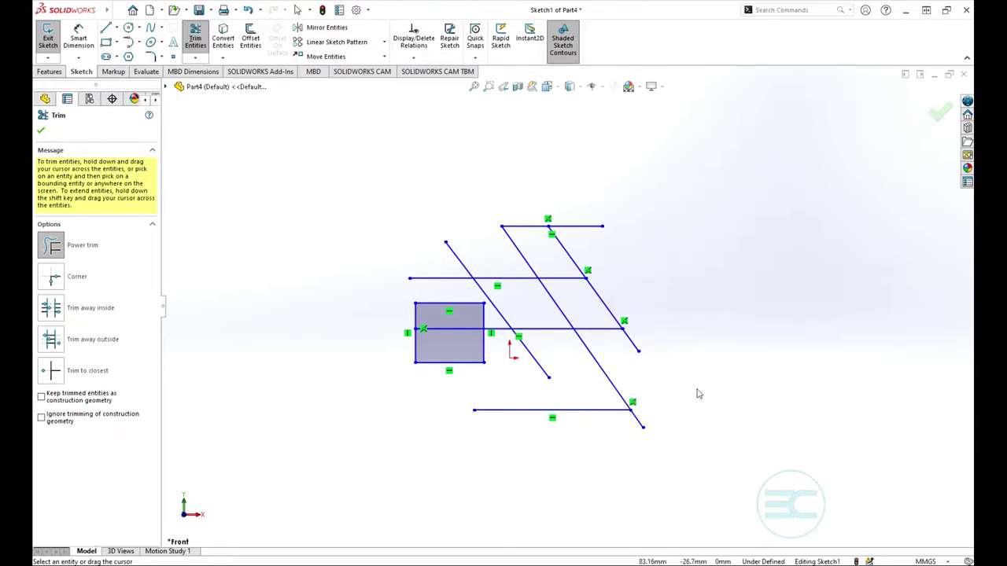
pyautogui.click(248, 9)
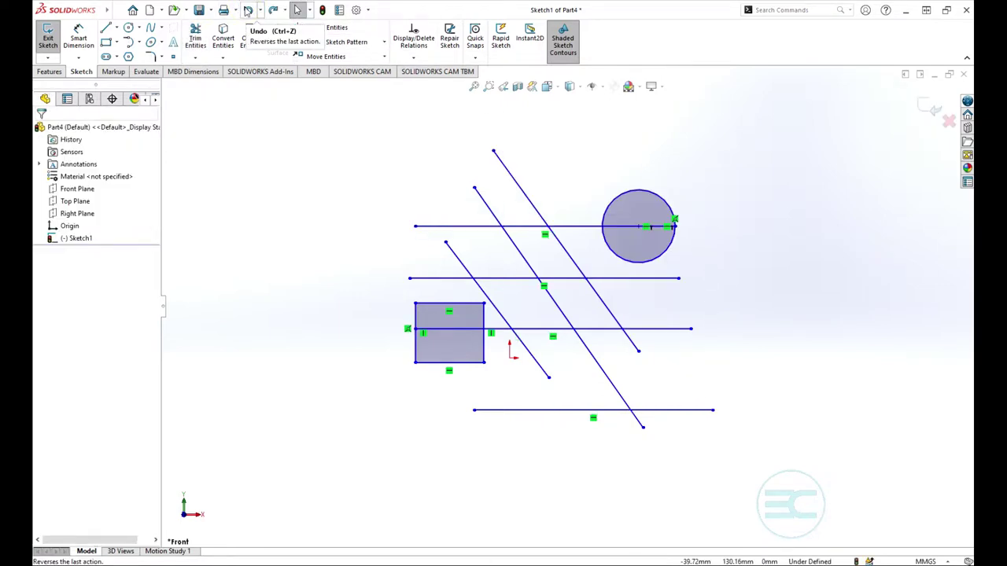
# Try Corner trim on the shortest diagonal with the second horizontal line and the middle diagonal with the third, and undo both trims.
pyautogui.click(196, 41)
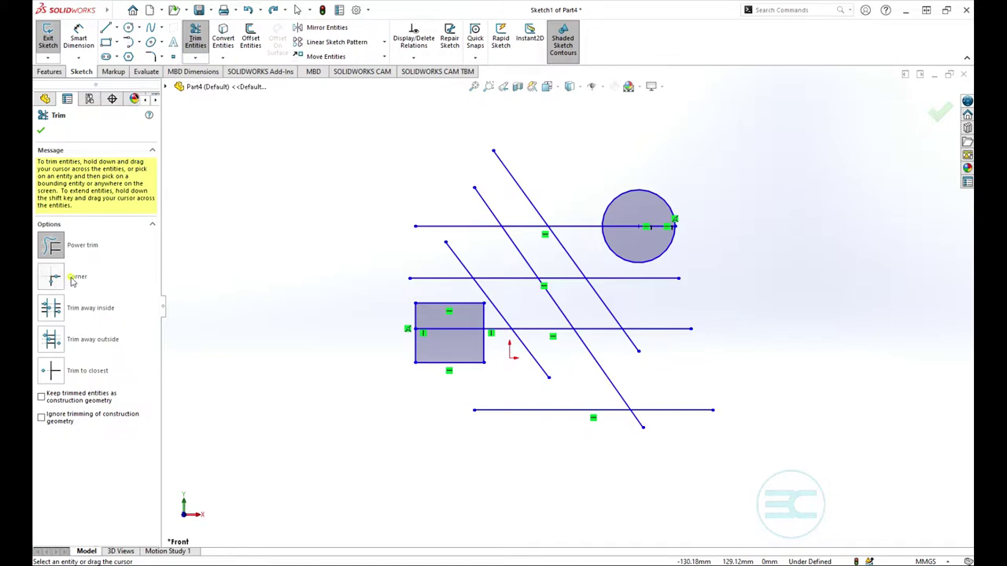
pyautogui.click(72, 281)
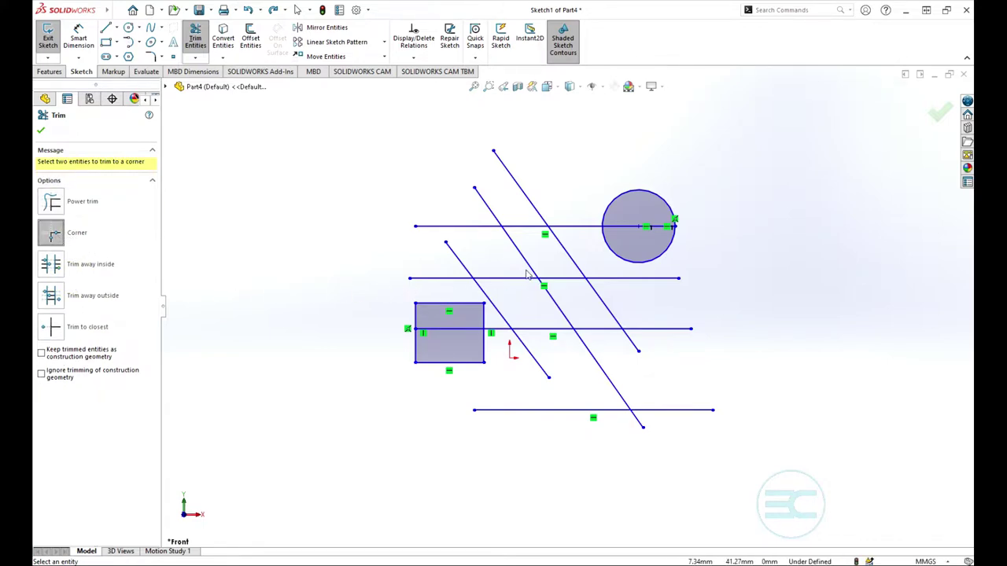
pyautogui.click(462, 265)
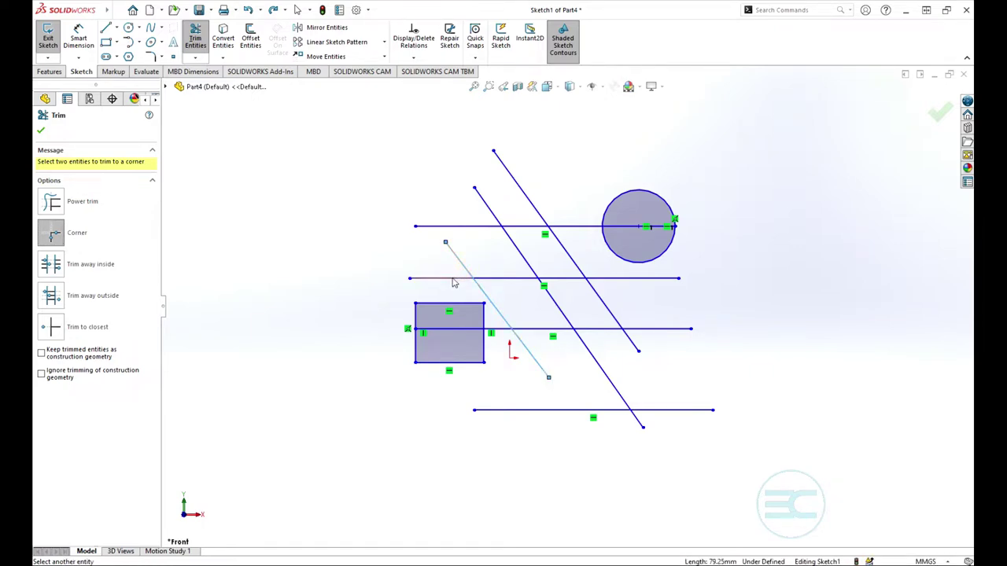
pyautogui.click(453, 280)
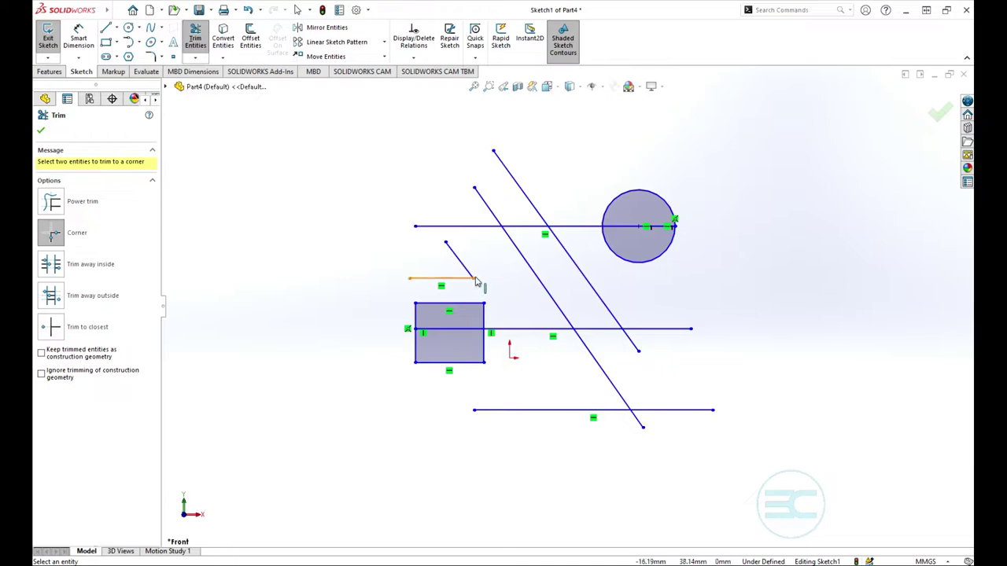
pyautogui.click(606, 336)
pyautogui.click(594, 359)
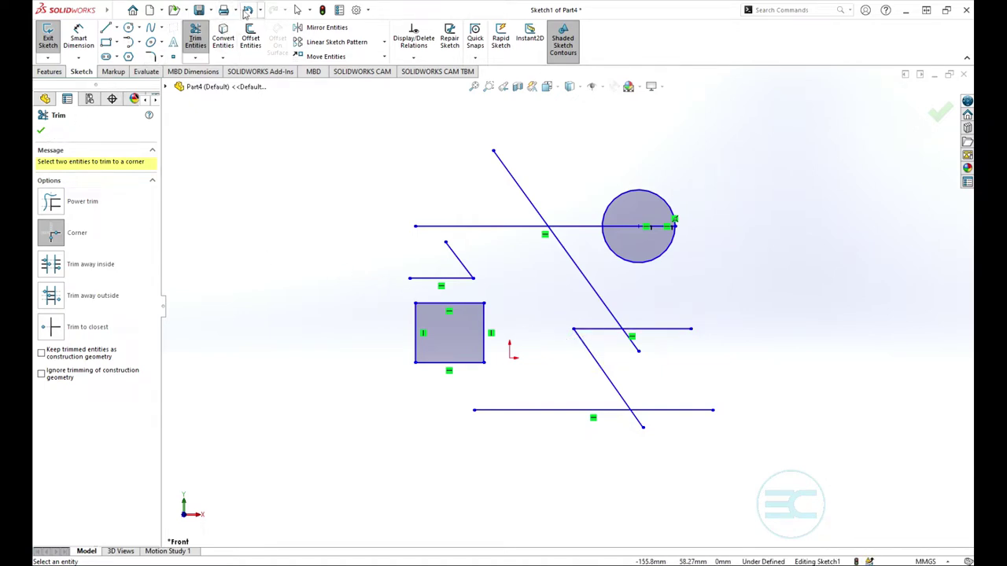
pyautogui.click(247, 11)
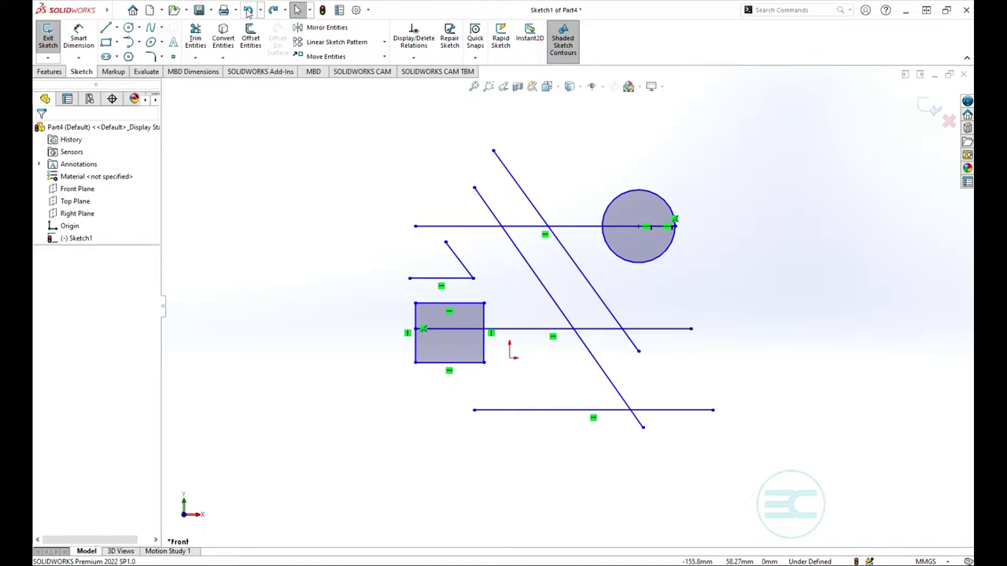
pyautogui.click(247, 10)
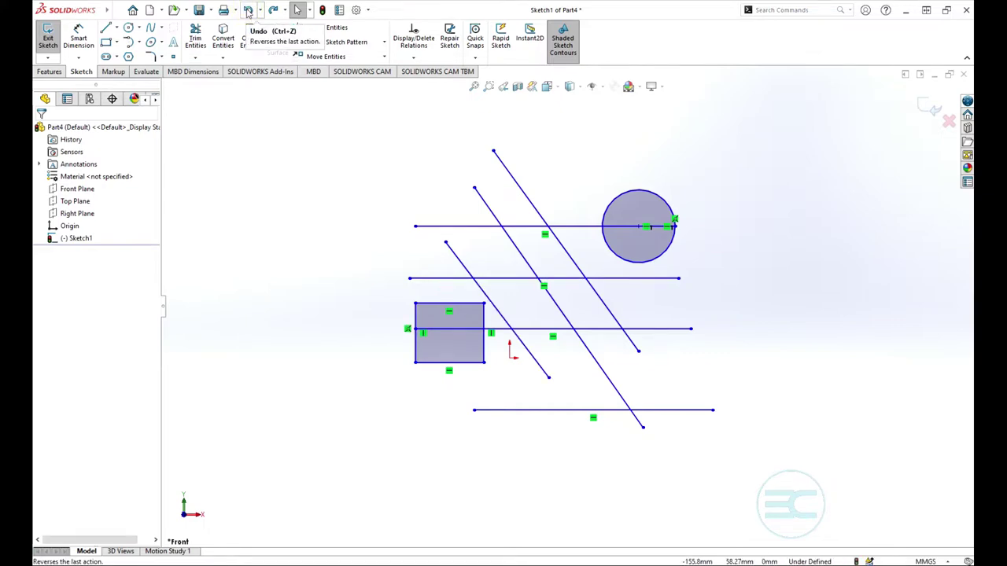
# Trim away the inside portion of the third horizontal line, using the shortest diagonal and the uppermost diagonal as boundaries.
pyautogui.click(195, 39)
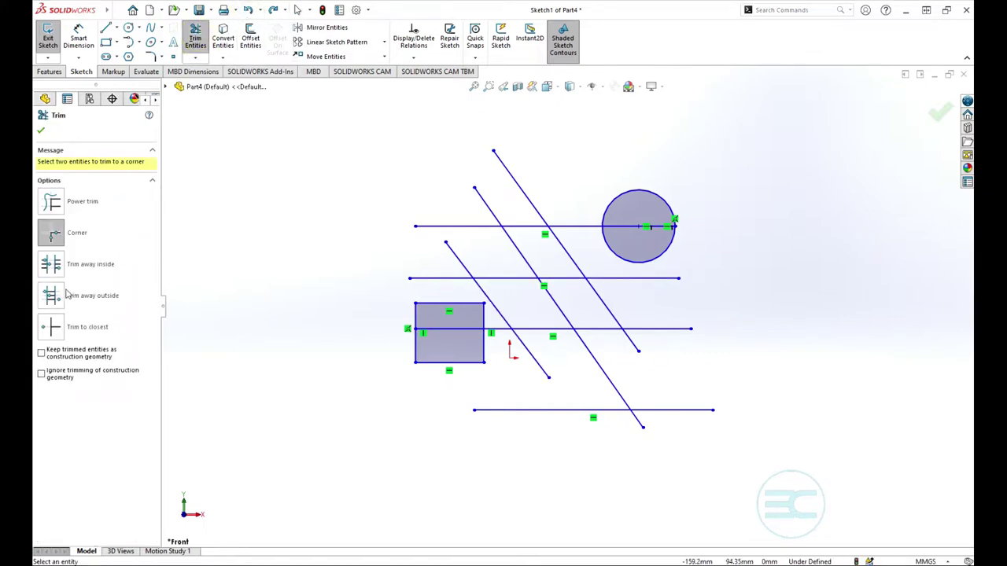
pyautogui.click(57, 267)
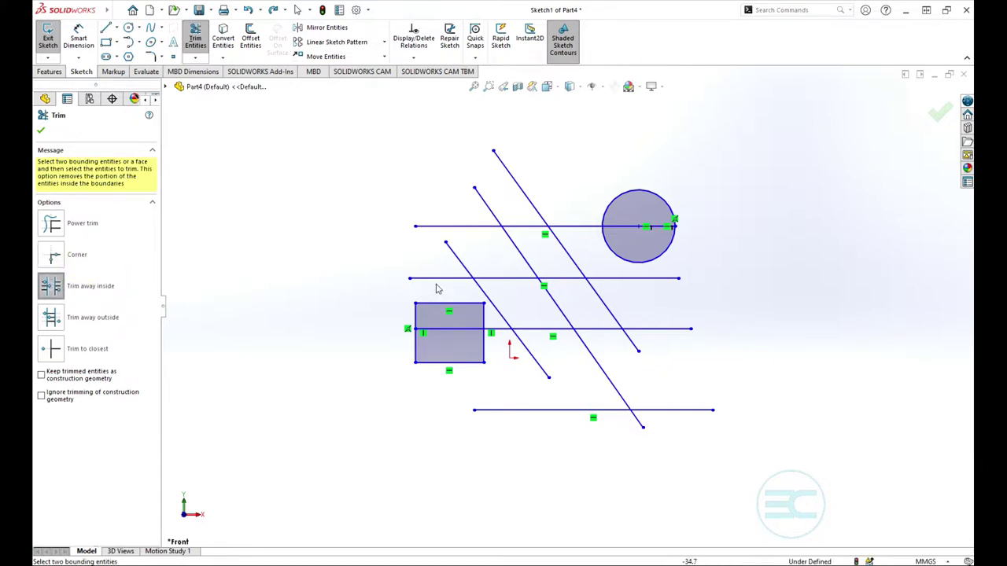
pyautogui.click(507, 318)
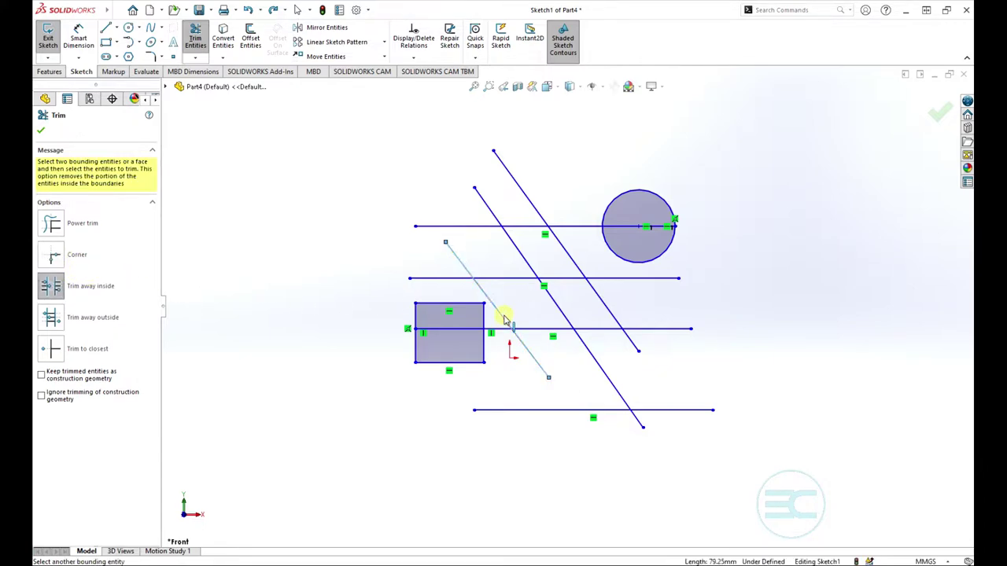
pyautogui.click(596, 300)
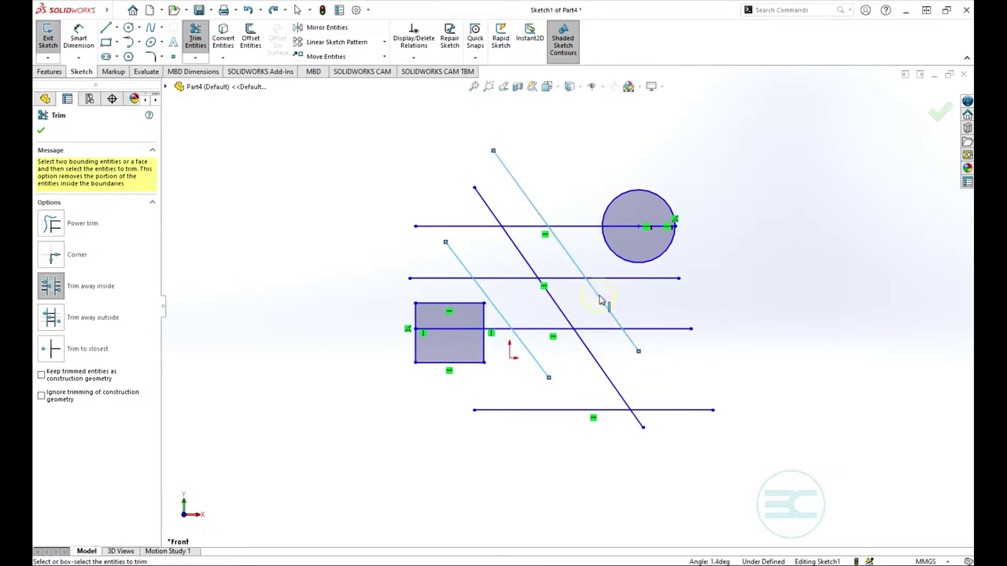
pyautogui.click(598, 329)
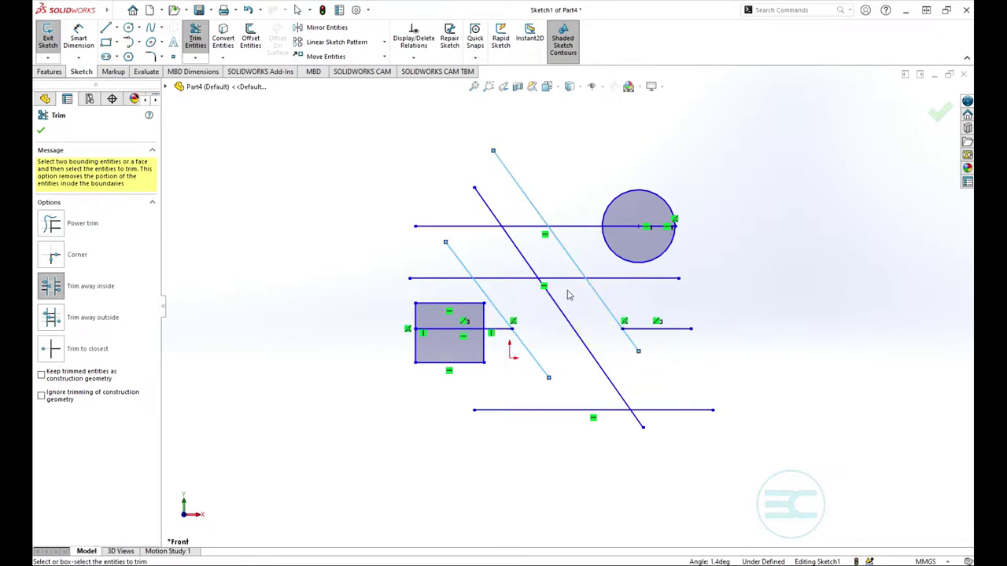
# Try Trim away inside on the second horizontal line between the same two diagonals, and undo both inside trims.
pyautogui.click(563, 285)
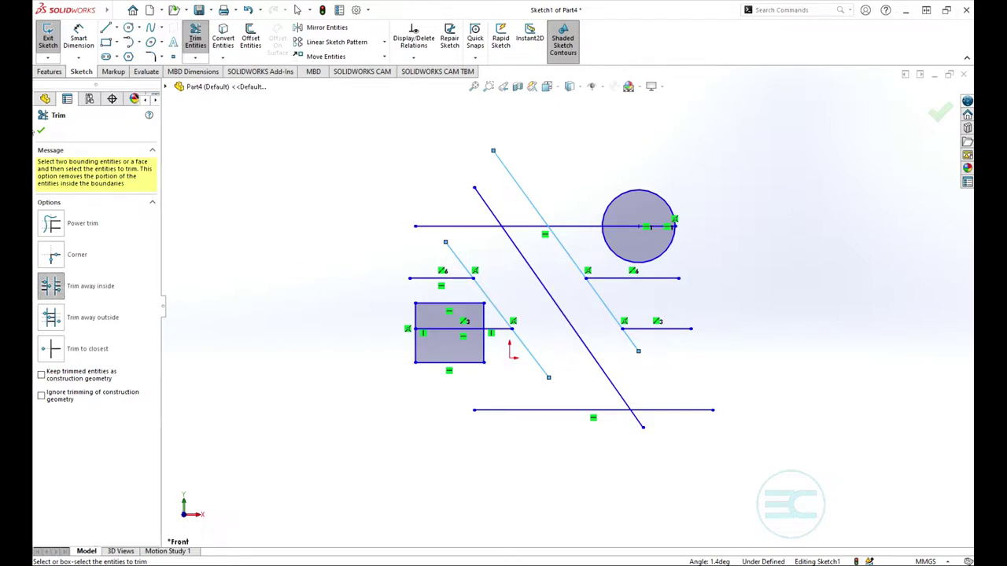
pyautogui.click(249, 10)
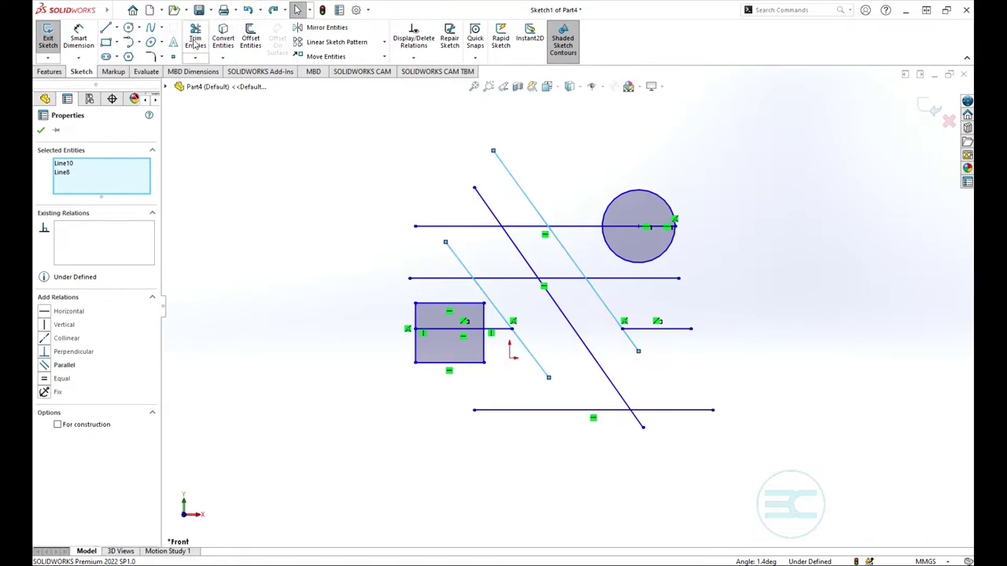
pyautogui.click(249, 10)
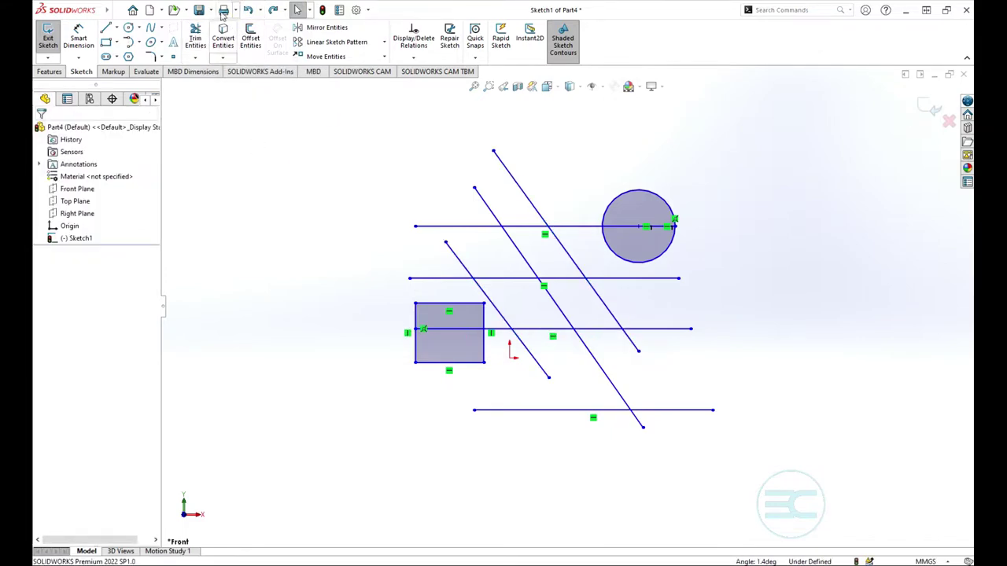
# Try Trim away outside on the third and second horizontal lines, bounded by the shortest and uppermost diagonals, and undo the trims.
pyautogui.click(196, 39)
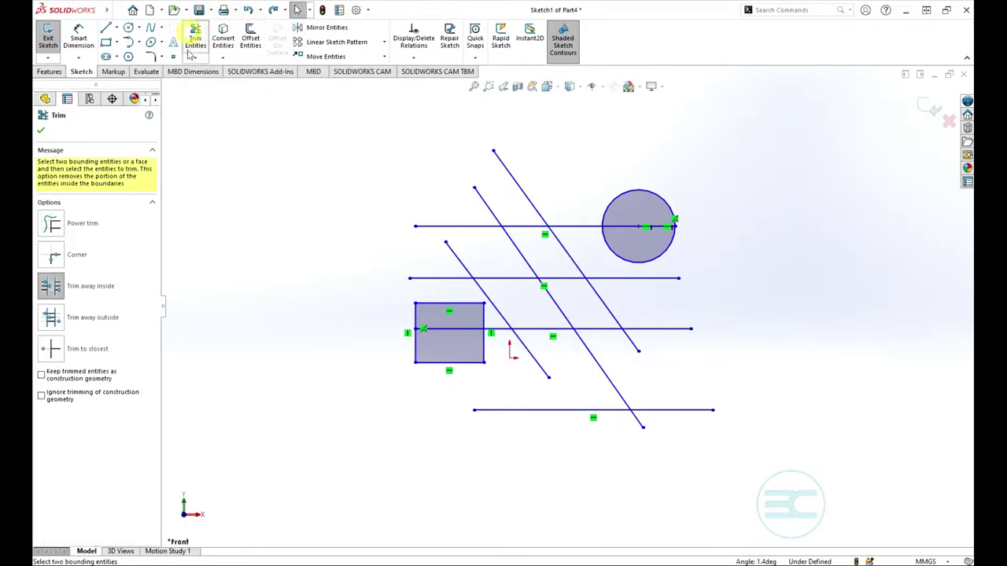
pyautogui.click(88, 321)
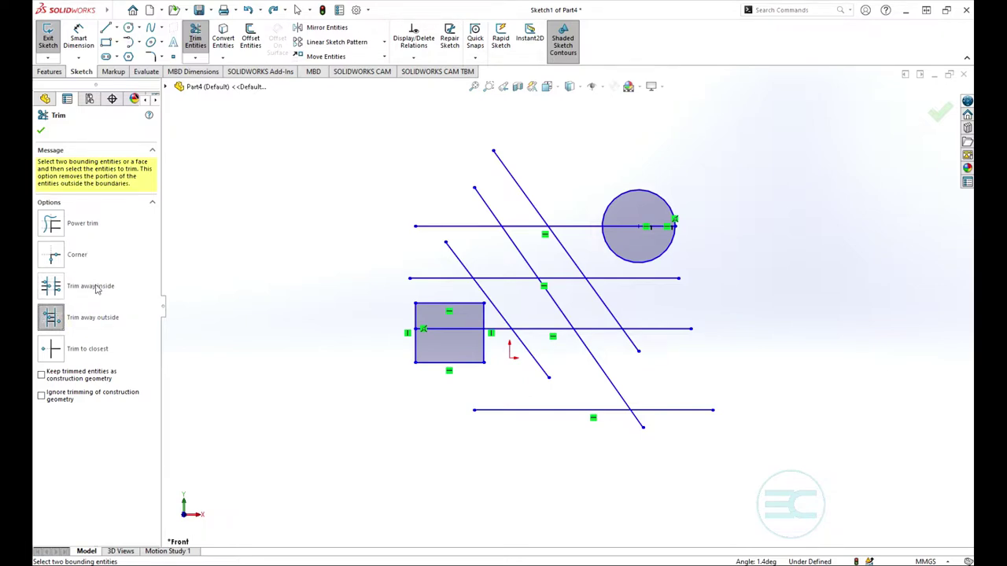
pyautogui.click(502, 318)
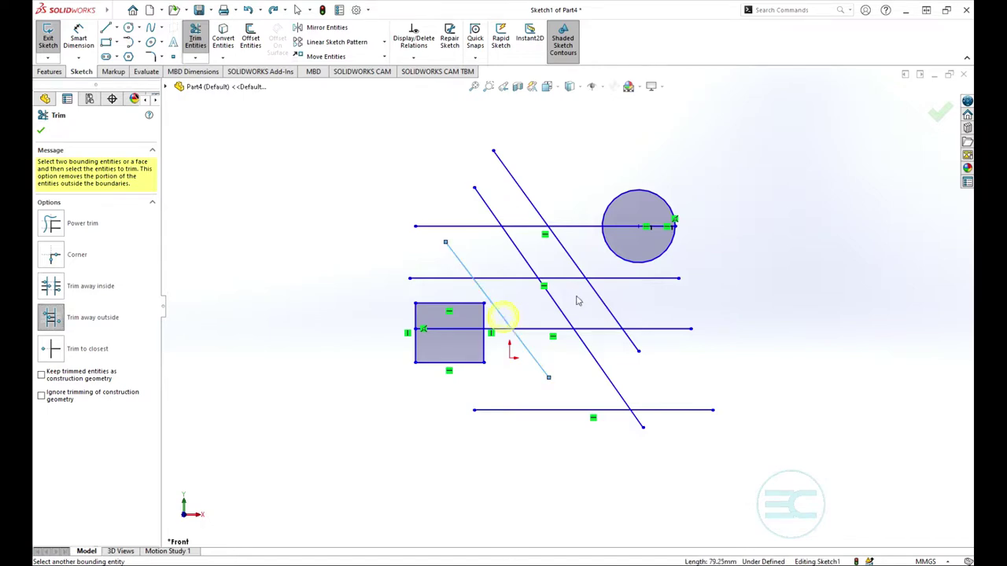
pyautogui.click(604, 303)
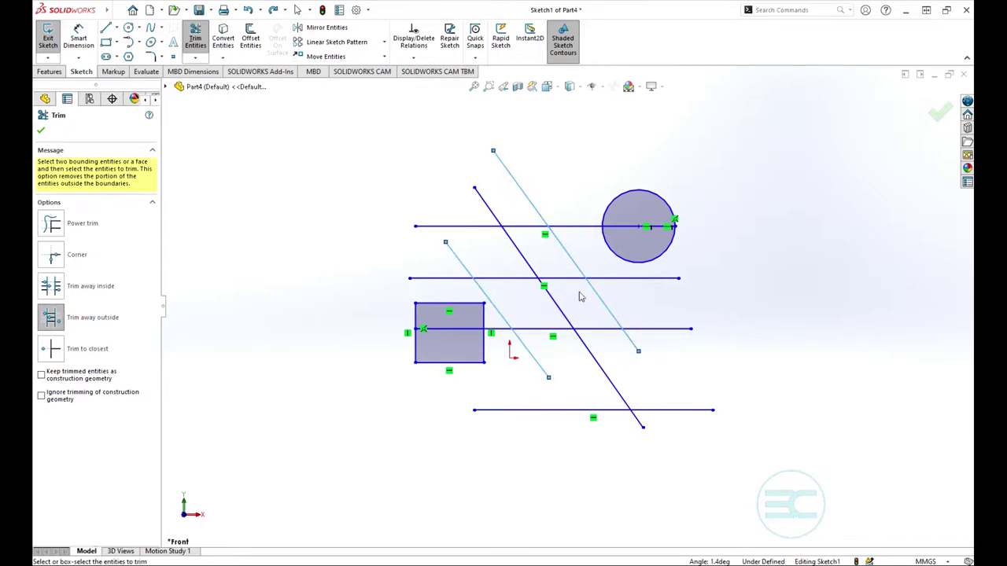
pyautogui.click(589, 329)
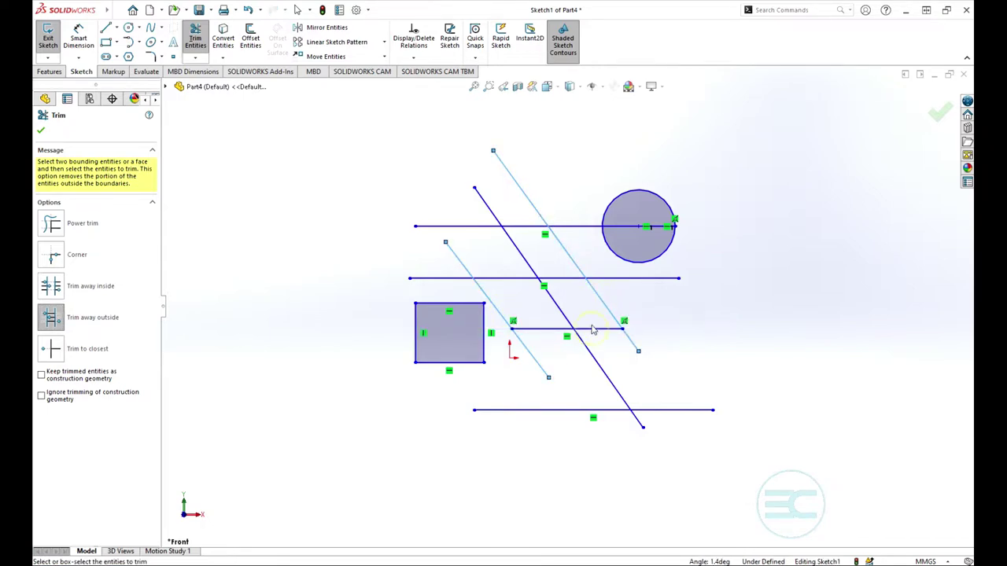
pyautogui.click(561, 281)
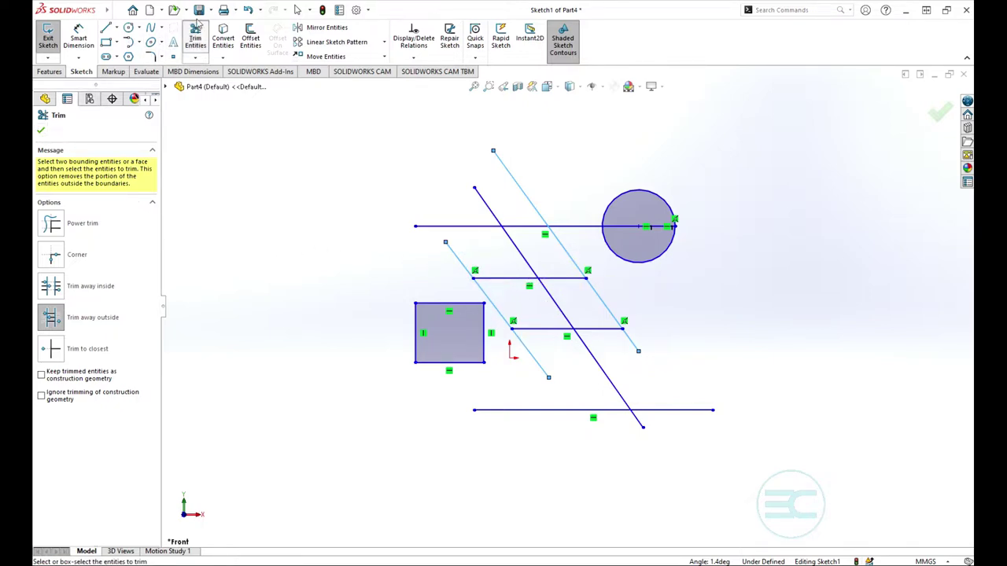
pyautogui.click(247, 9)
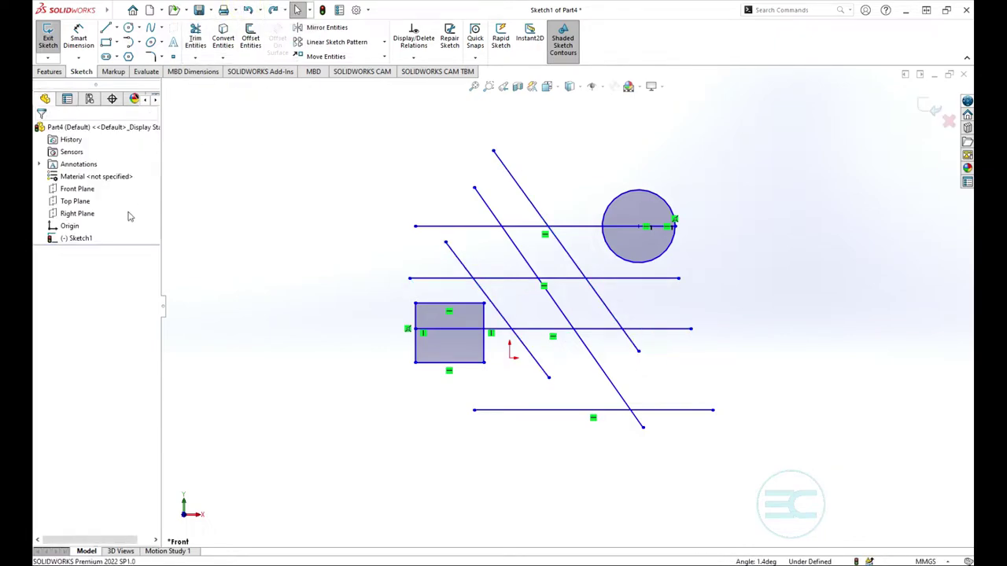
# Try Trim to closest on the top two horizontals' left ends, uppermost diagonal's upper end, circle's upper half, line inside it, and both ends of the shortest diagonal.
pyautogui.click(196, 36)
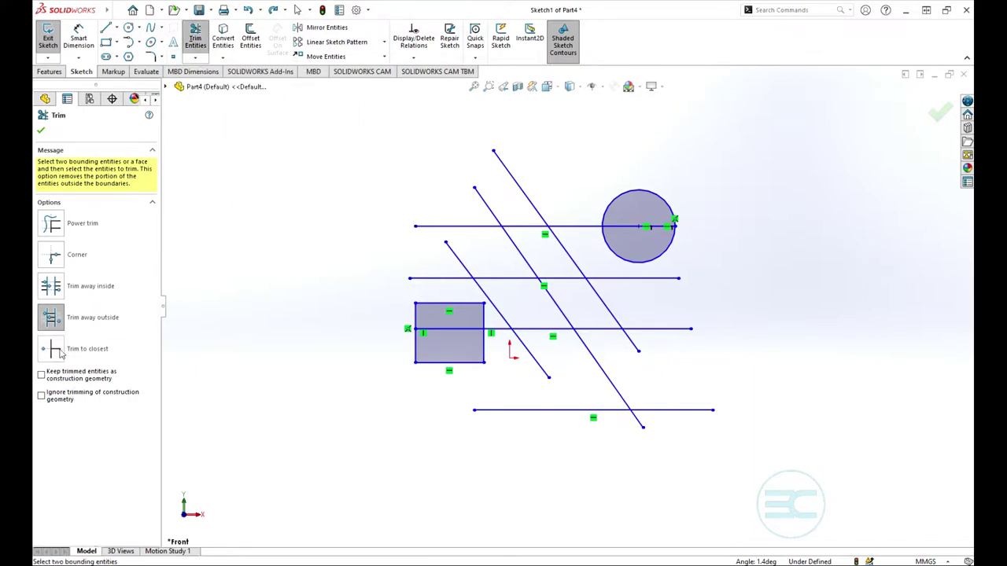
pyautogui.click(84, 352)
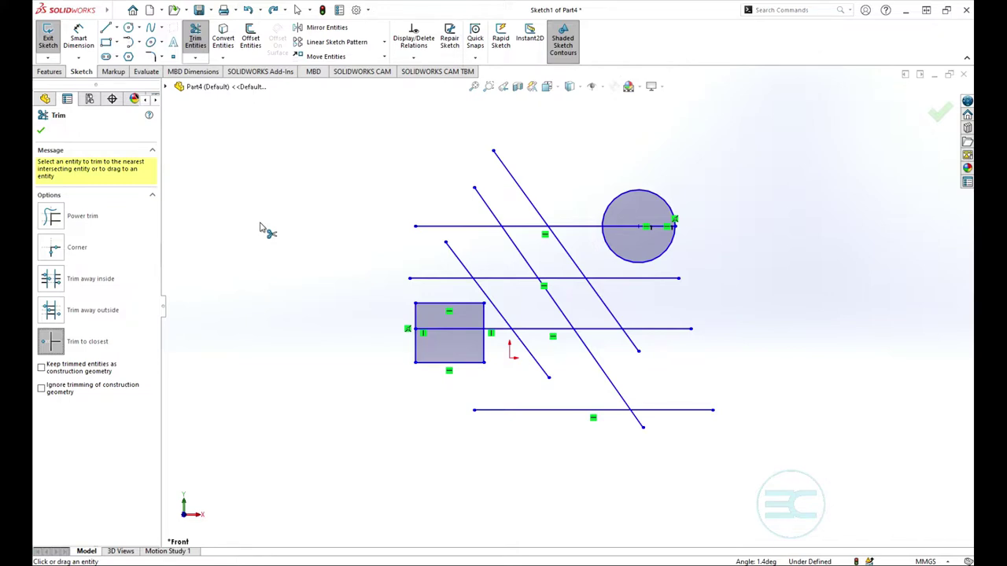
pyautogui.click(443, 279)
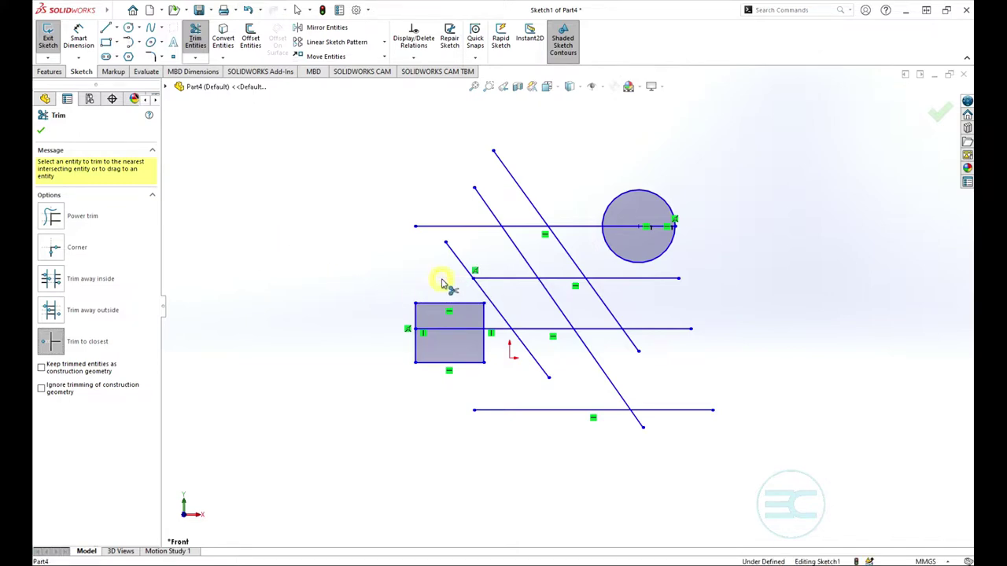
pyautogui.click(454, 226)
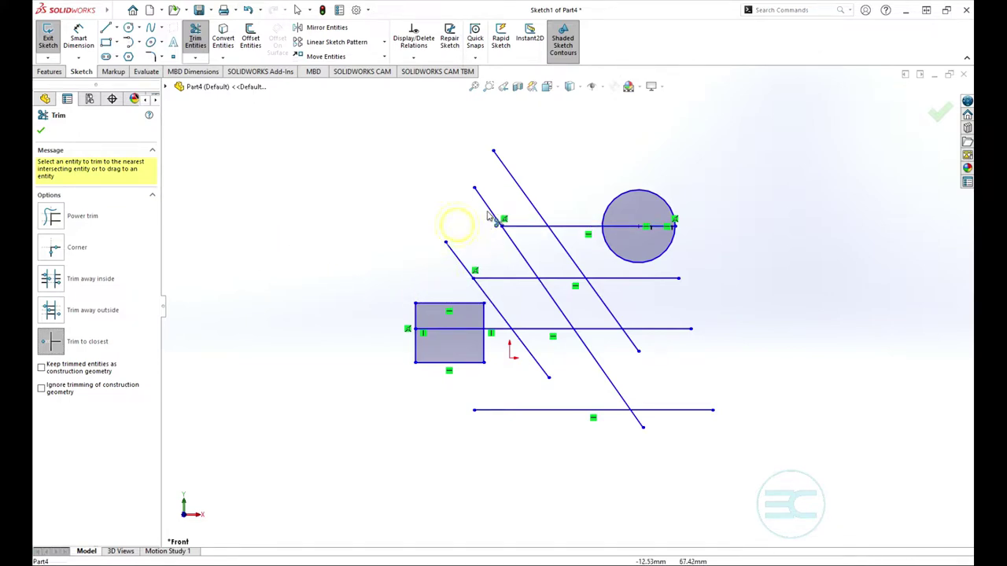
pyautogui.click(523, 198)
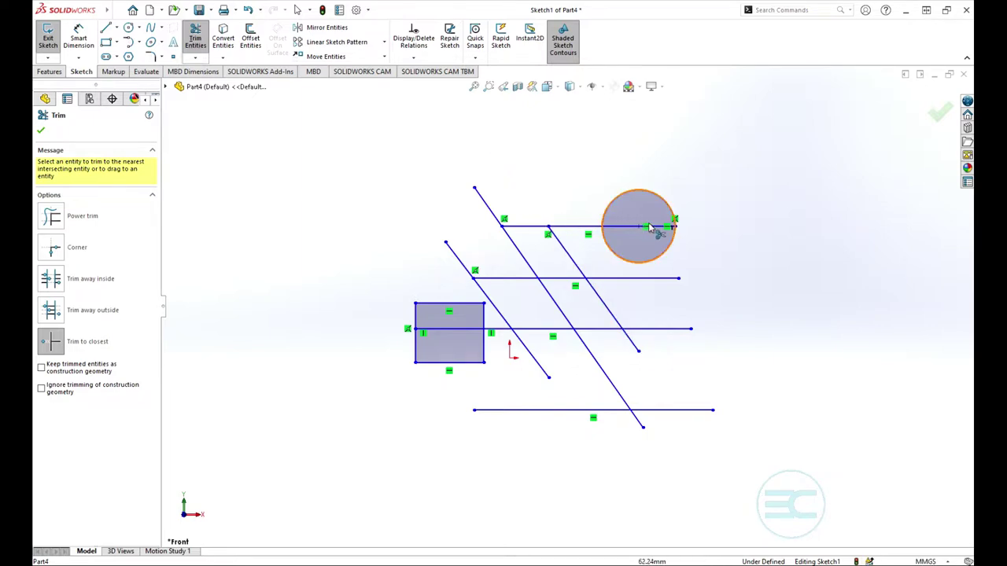
pyautogui.click(635, 192)
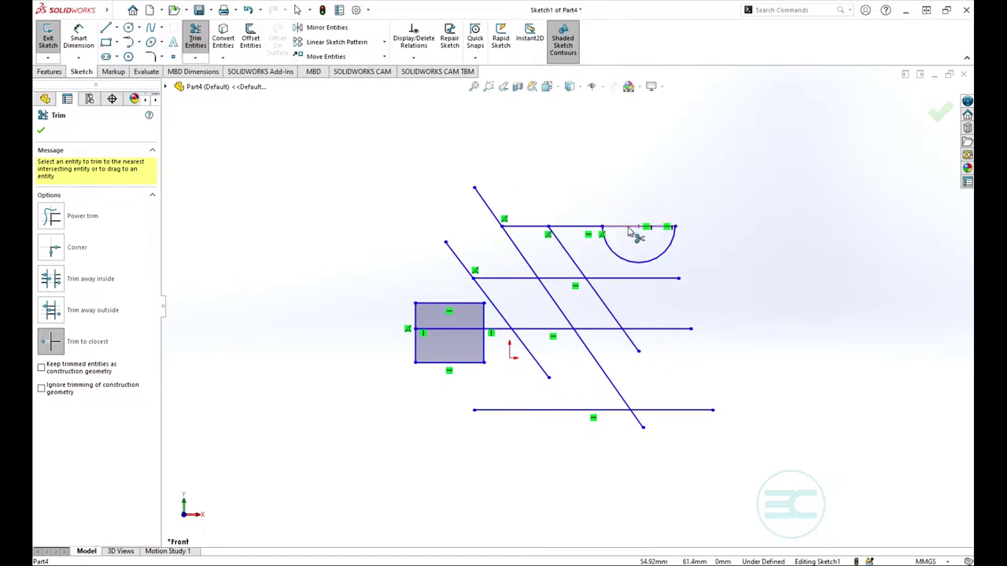
pyautogui.click(634, 227)
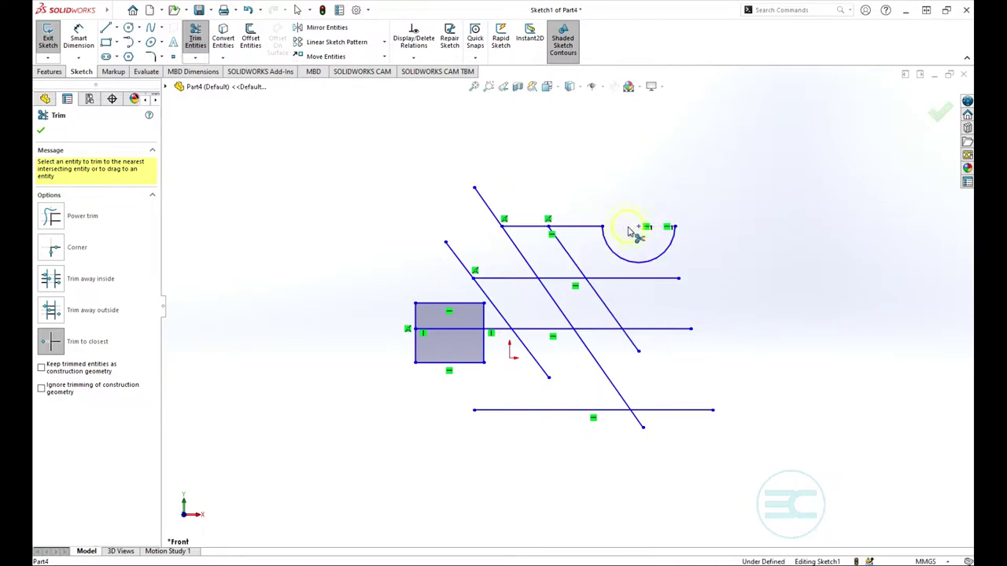
pyautogui.click(541, 370)
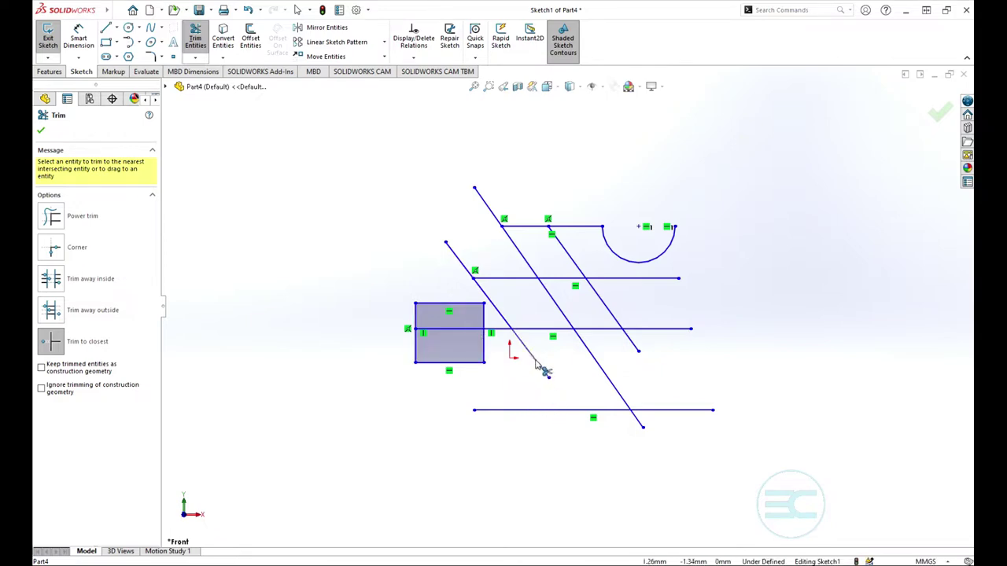
pyautogui.click(452, 253)
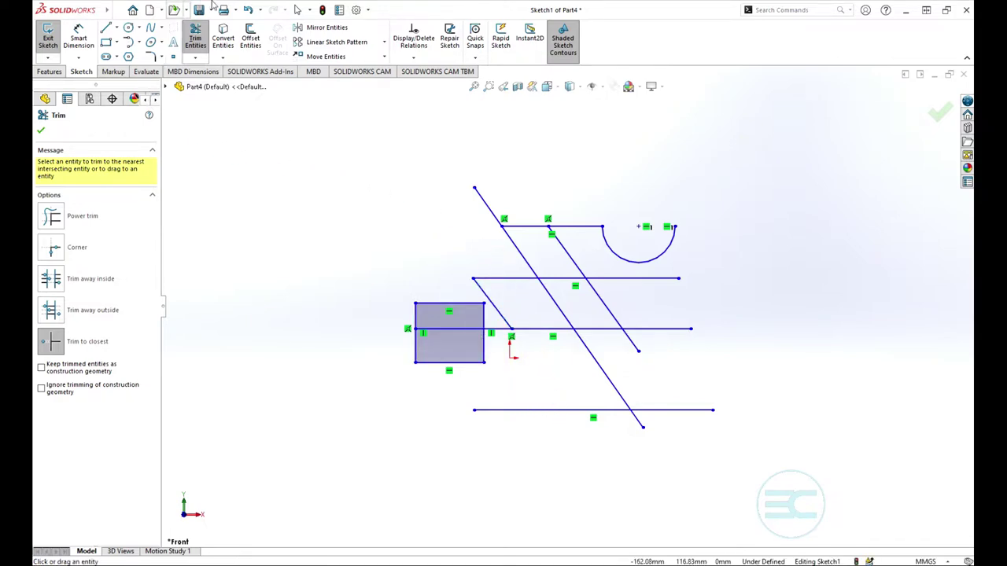
# Undo all the Trim to closest cuts on the lines and the circle.
pyautogui.click(247, 10)
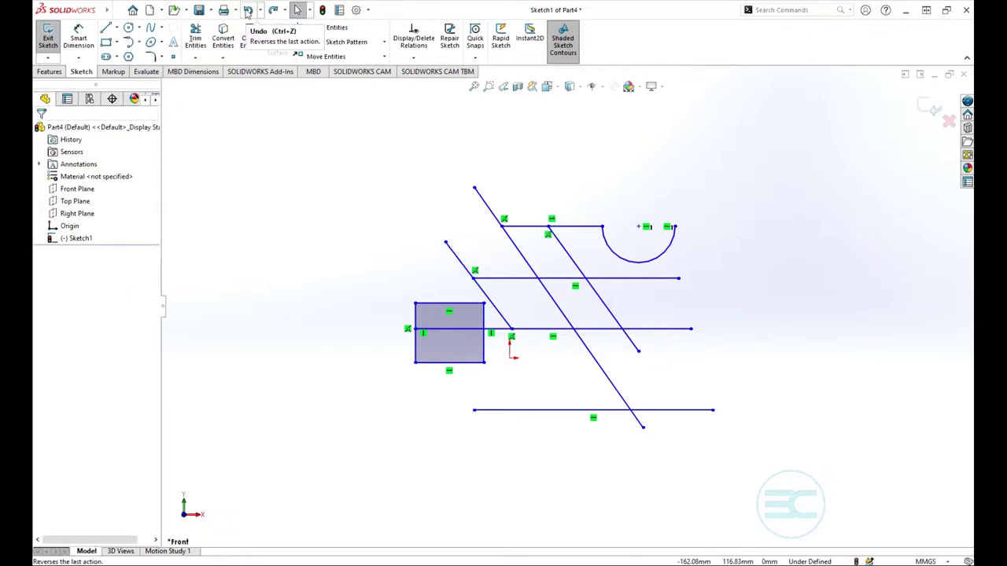
pyautogui.click(247, 10)
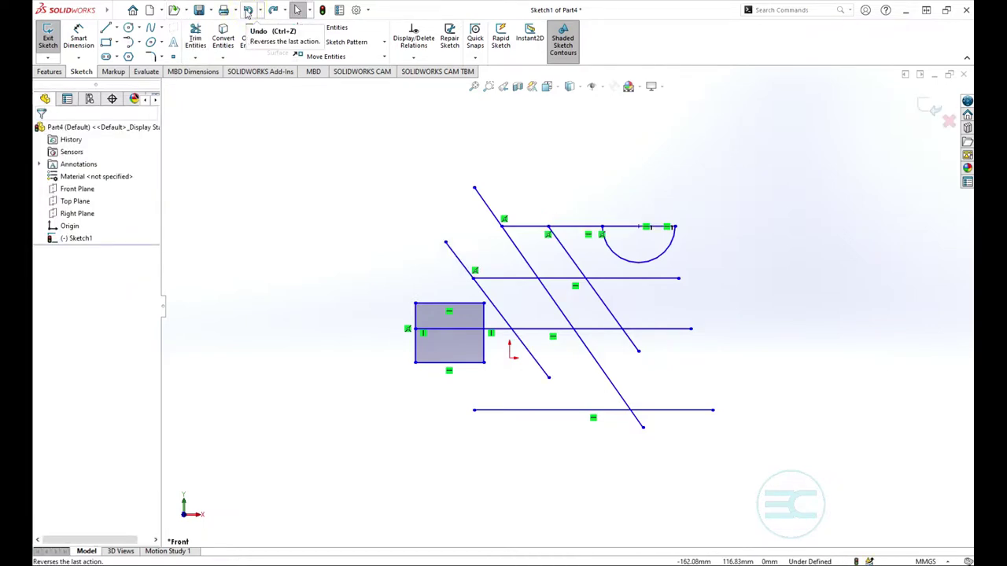
pyautogui.click(247, 11)
pyautogui.click(247, 10)
pyautogui.click(247, 10)
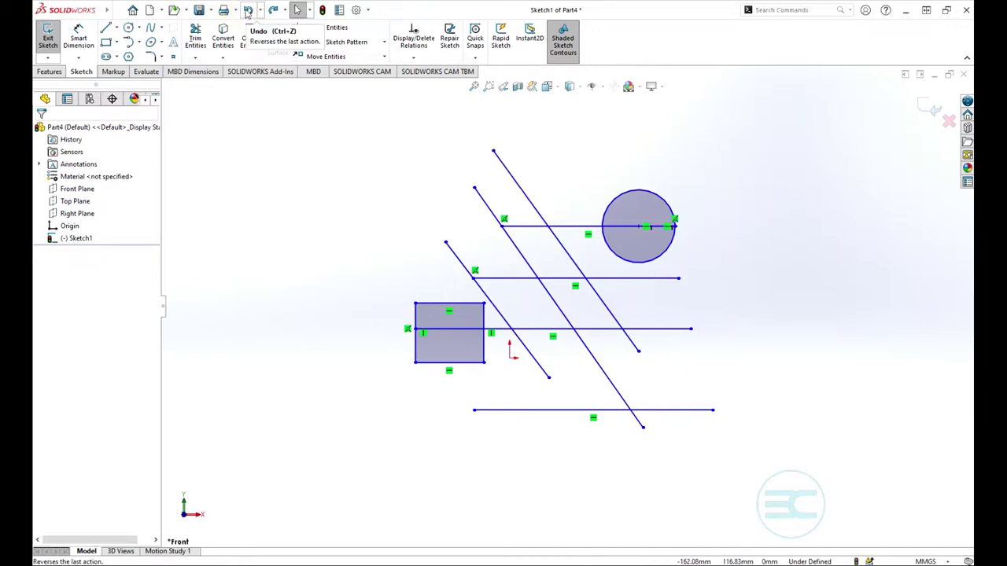
pyautogui.click(247, 10)
pyautogui.click(247, 11)
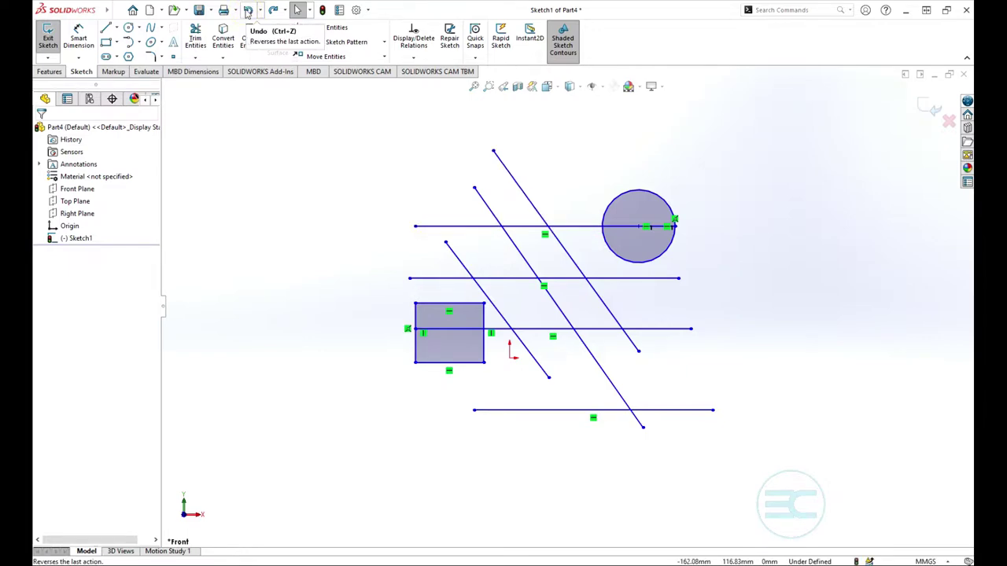
# Using Trim to closest, convert the top line's left end, uppermost diagonal's segment between the top two horizontals, and bottom line's left portion to construction geometry.
pyautogui.click(196, 39)
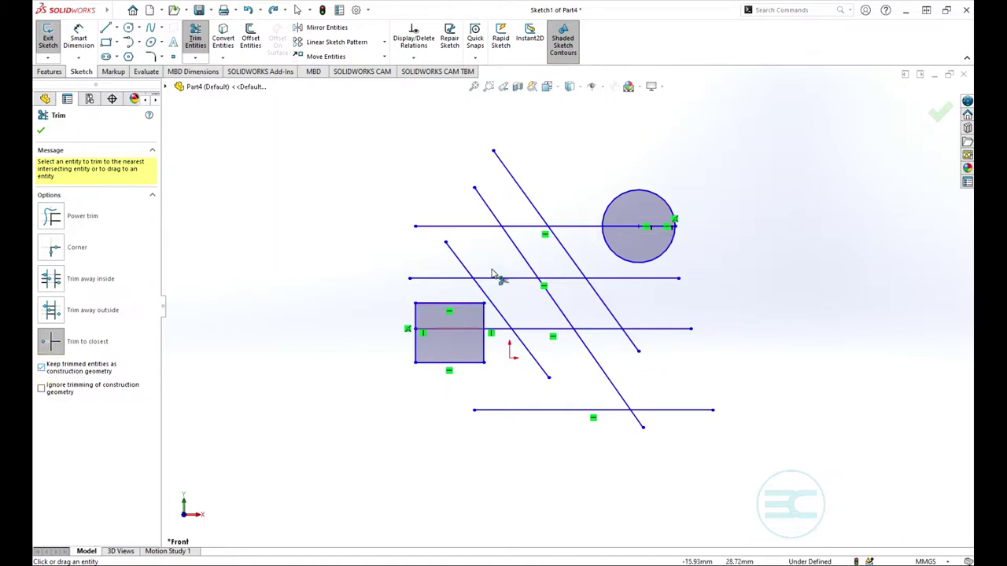
pyautogui.click(434, 228)
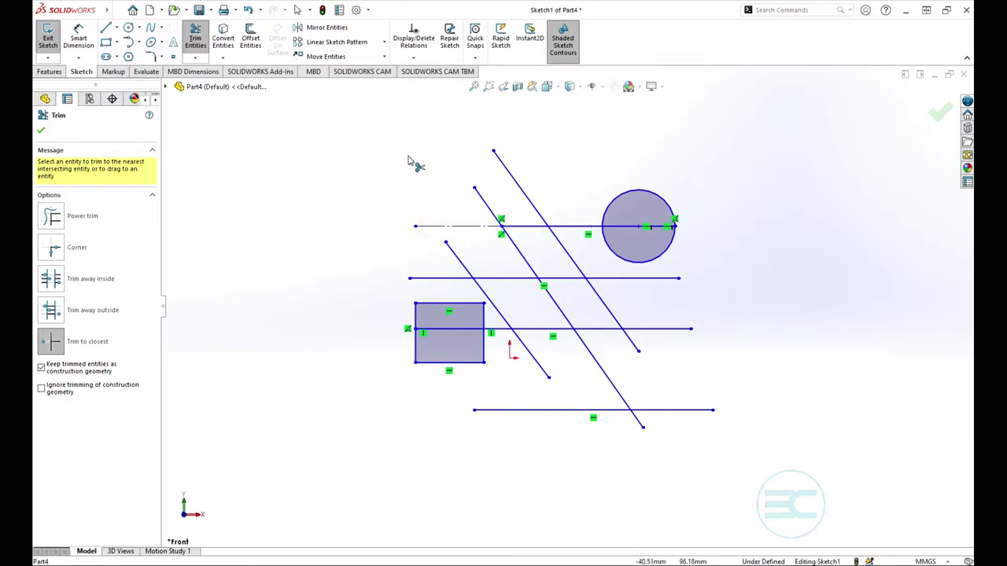
pyautogui.click(573, 263)
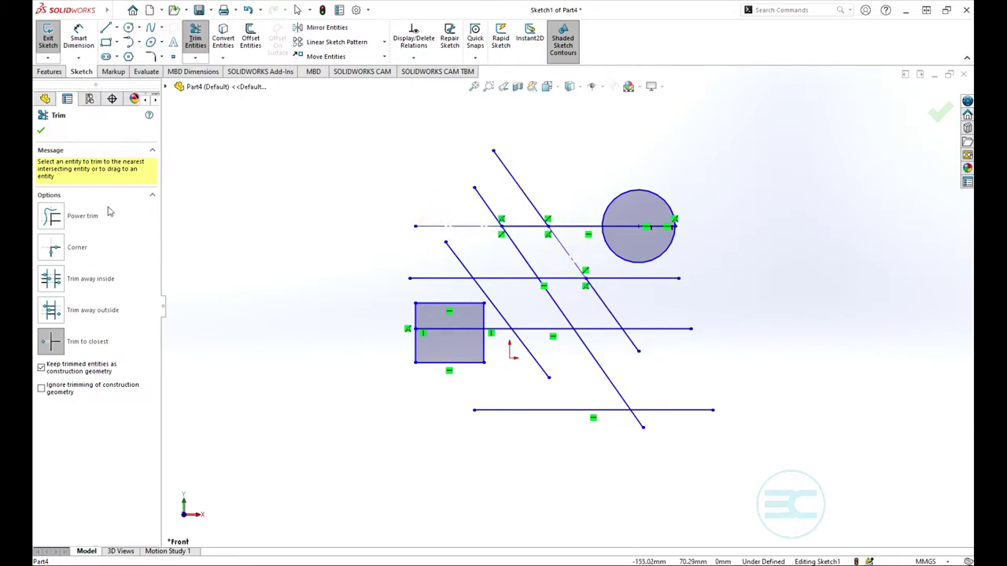
pyautogui.click(543, 411)
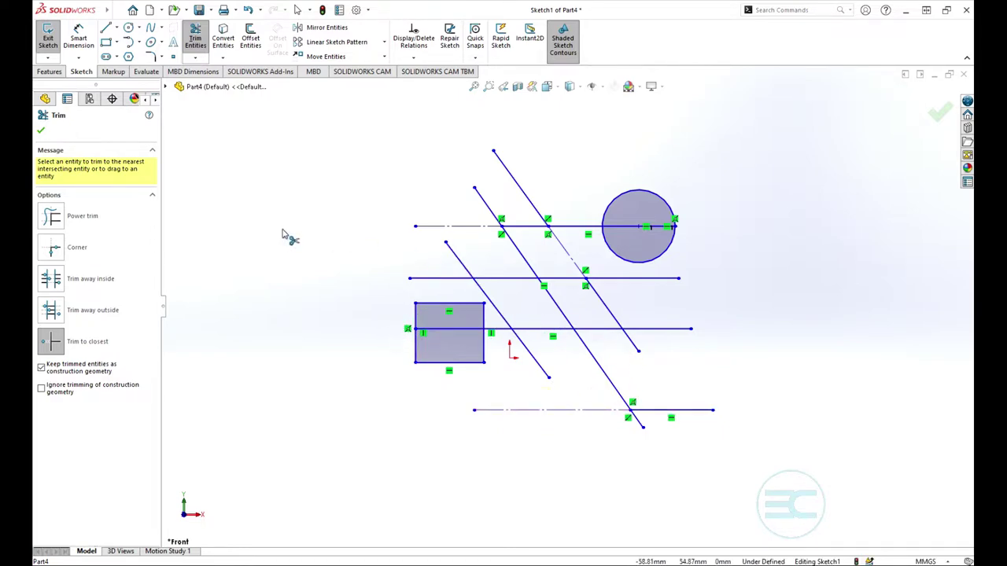
# Trim away the inside of the second and third horizontal lines between the shortest and middle diagonals, keeping the trimmed portions as construction geometry.
pyautogui.click(88, 285)
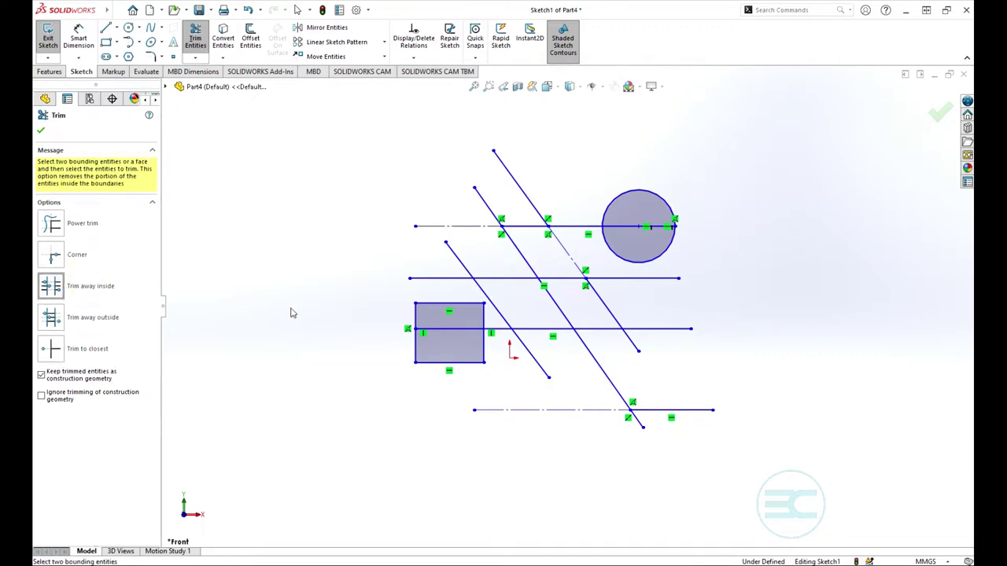
pyautogui.click(494, 306)
pyautogui.click(552, 300)
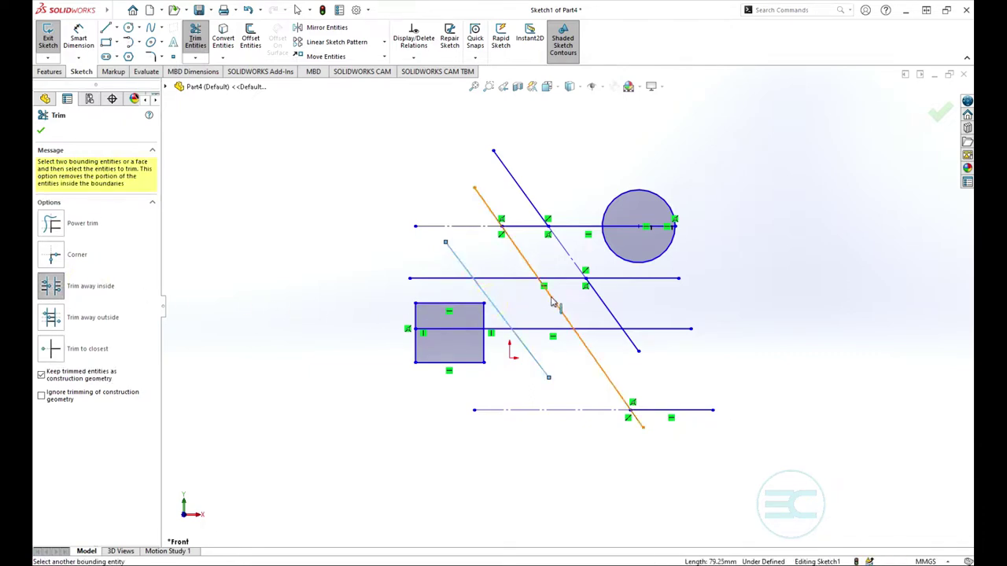
pyautogui.click(507, 280)
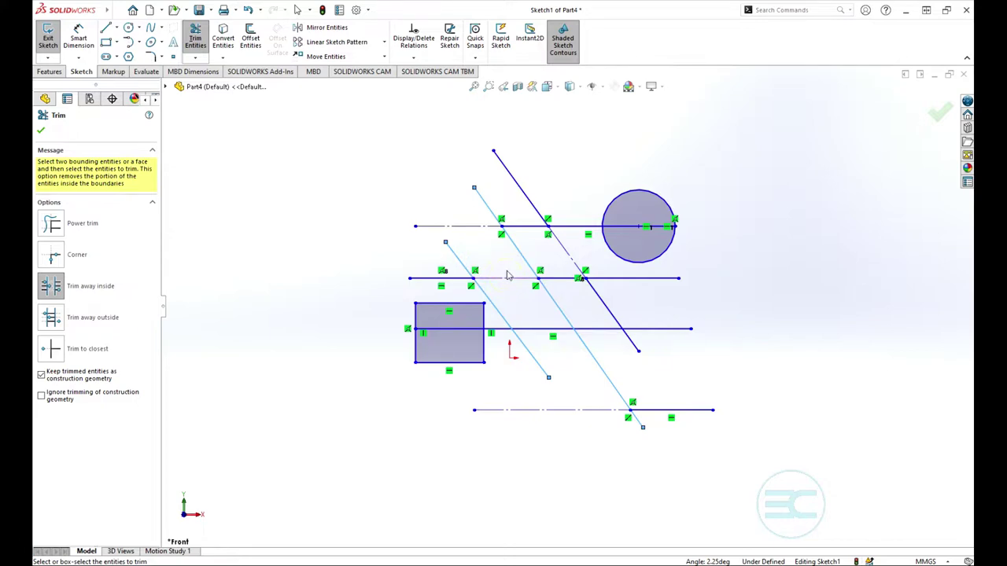
pyautogui.click(532, 328)
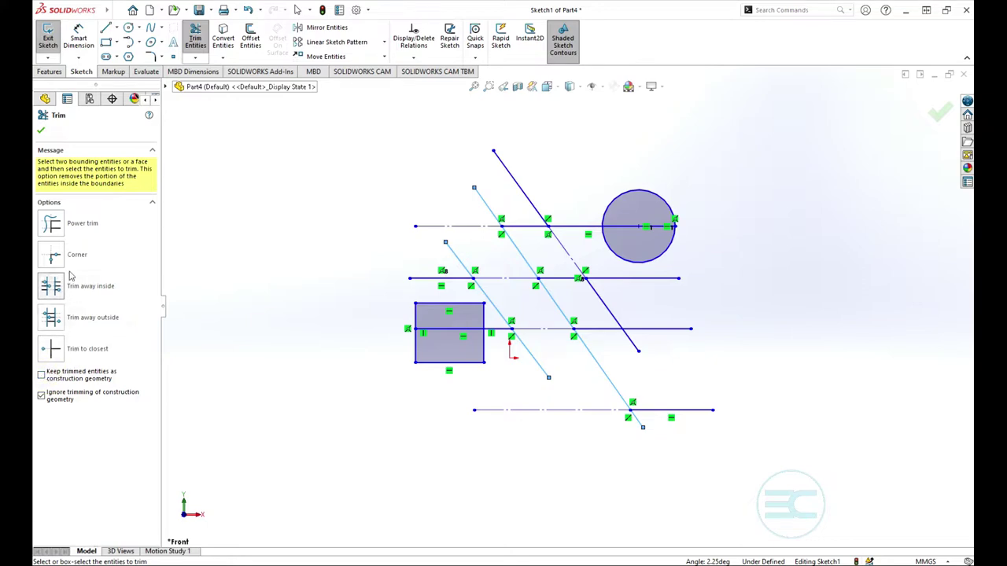
# Ignoring construction geometry and not keeping trimmed entities, use Trim to closest to remove the second horizontal line's left end and the bottom line's right end.
pyautogui.click(82, 354)
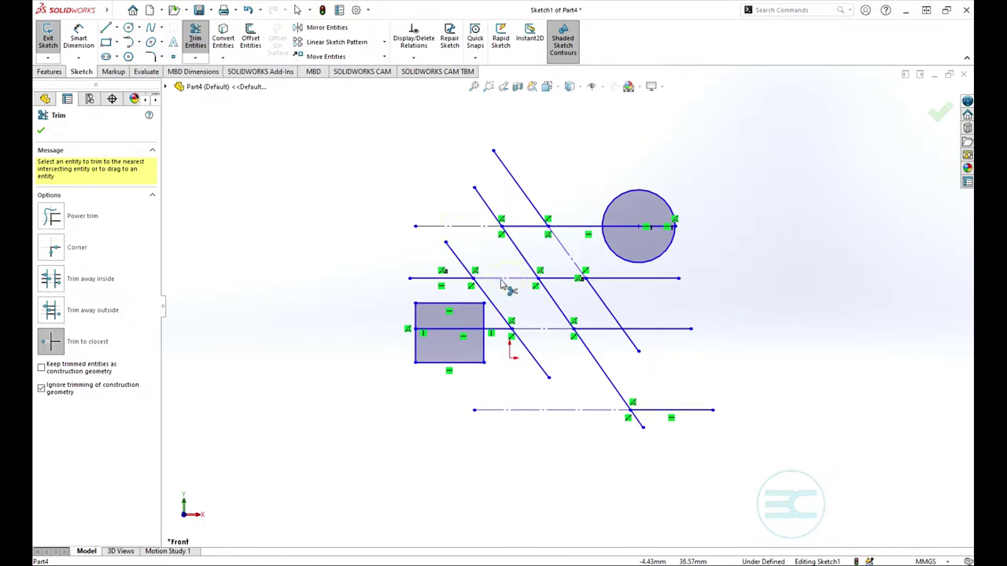
pyautogui.click(511, 284)
pyautogui.click(535, 332)
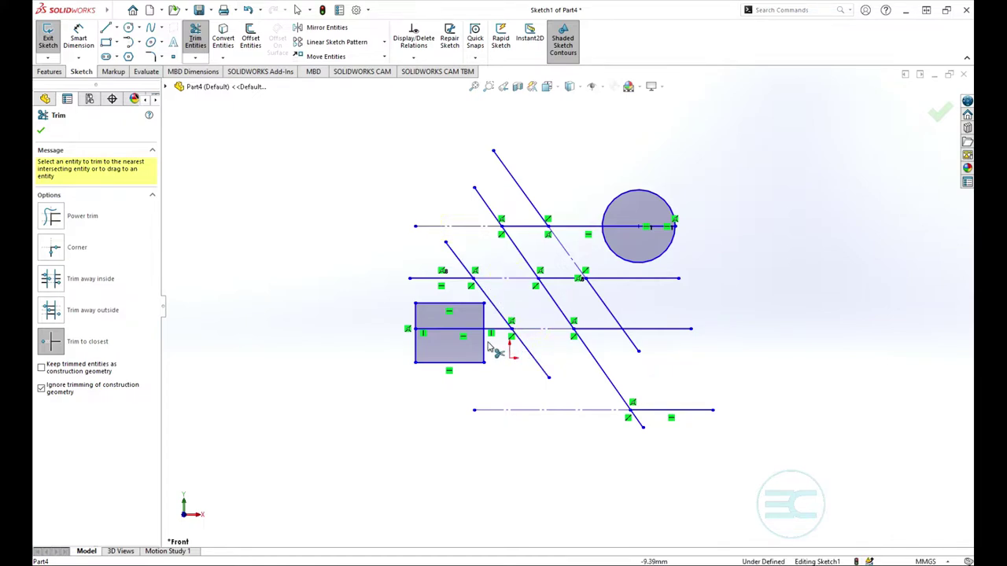
pyautogui.click(425, 282)
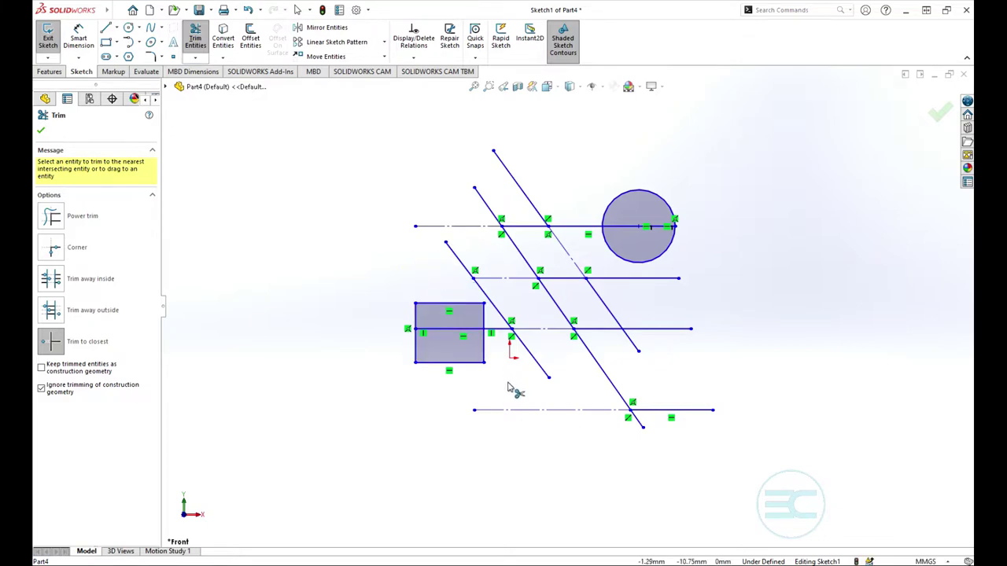
pyautogui.click(675, 410)
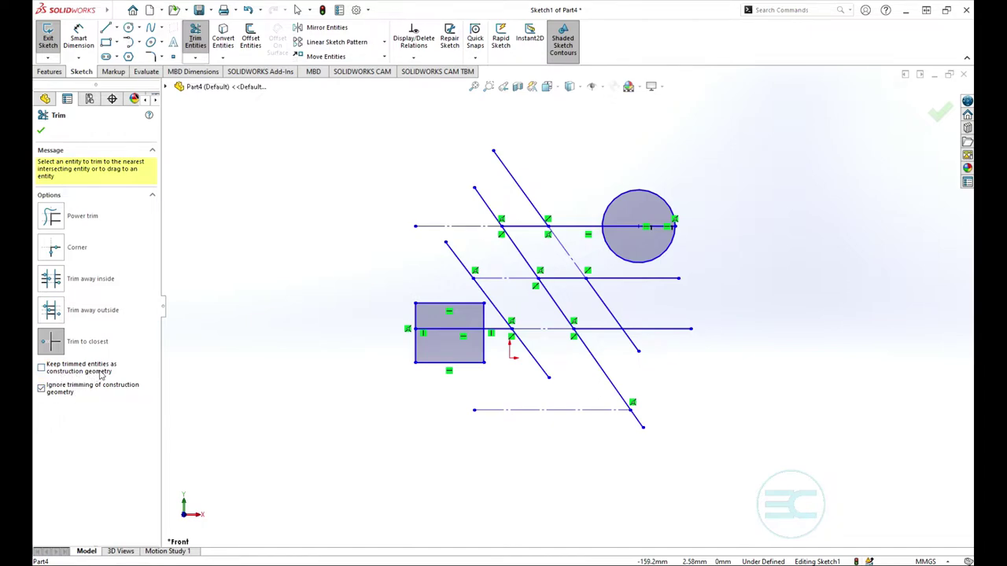
# Undo all the construction-geometry trims and cuts, restoring the horizontal and diagonal lines to full length.
pyautogui.click(248, 9)
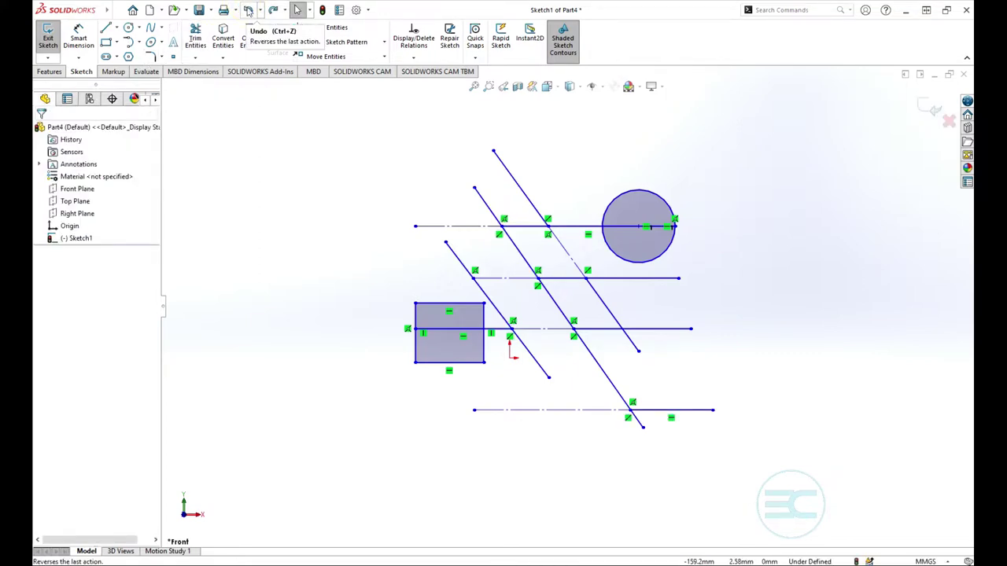
pyautogui.click(248, 9)
pyautogui.click(249, 9)
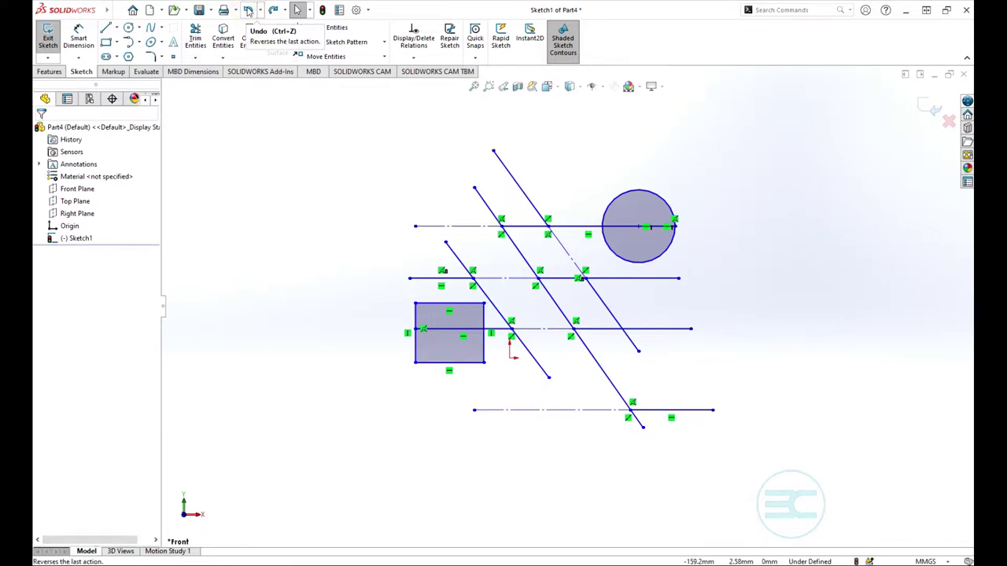
pyautogui.click(249, 9)
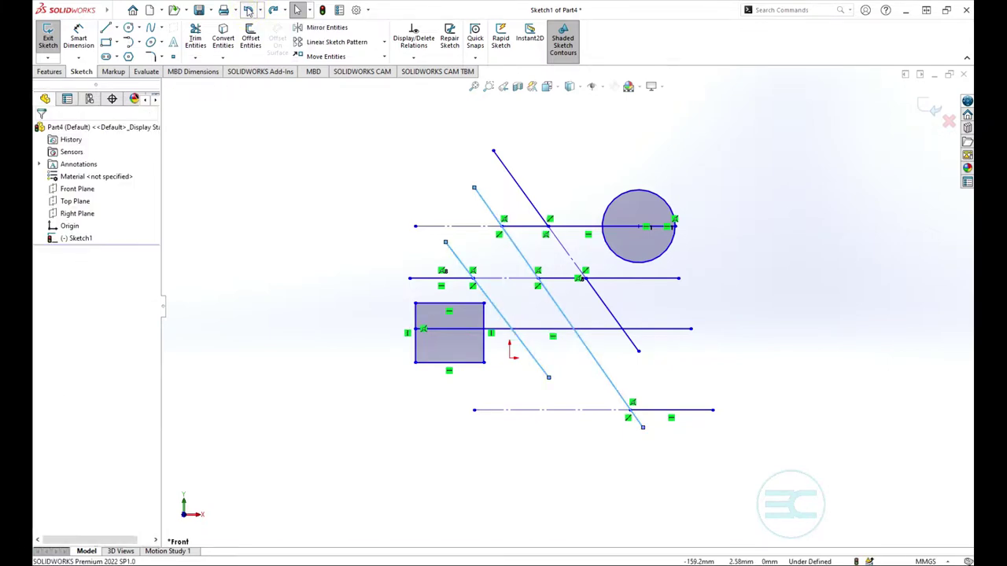
pyautogui.click(248, 9)
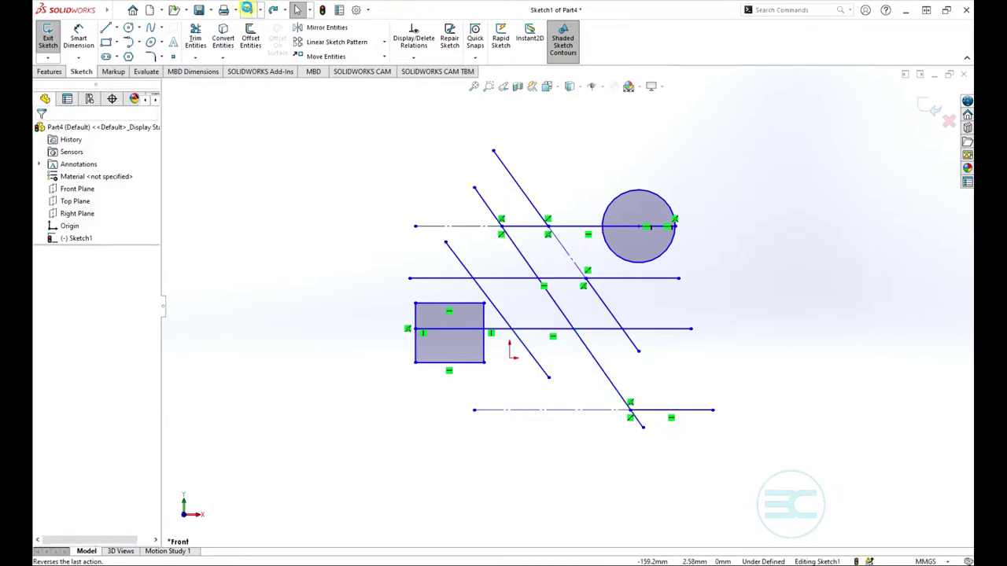
pyautogui.click(248, 9)
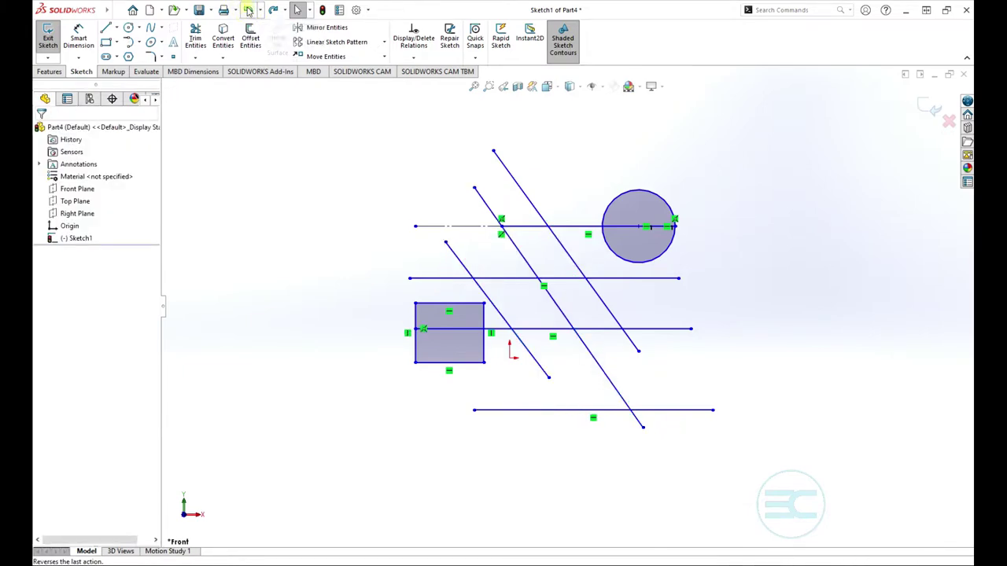
pyautogui.click(248, 10)
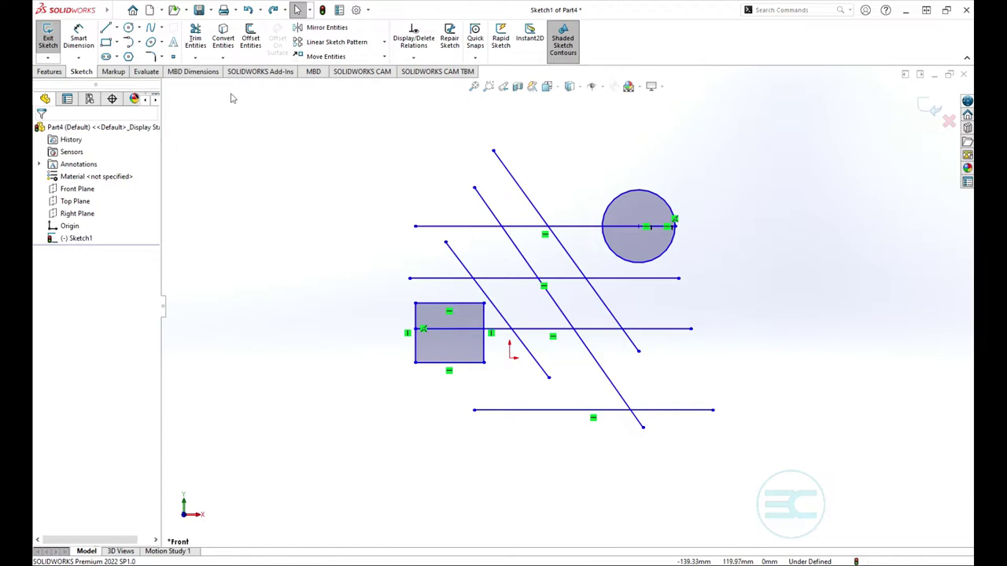
# Extend the shortest diagonal to the top and bottom horizontal lines, and extend the uppermost diagonal's lower end.
pyautogui.click(200, 56)
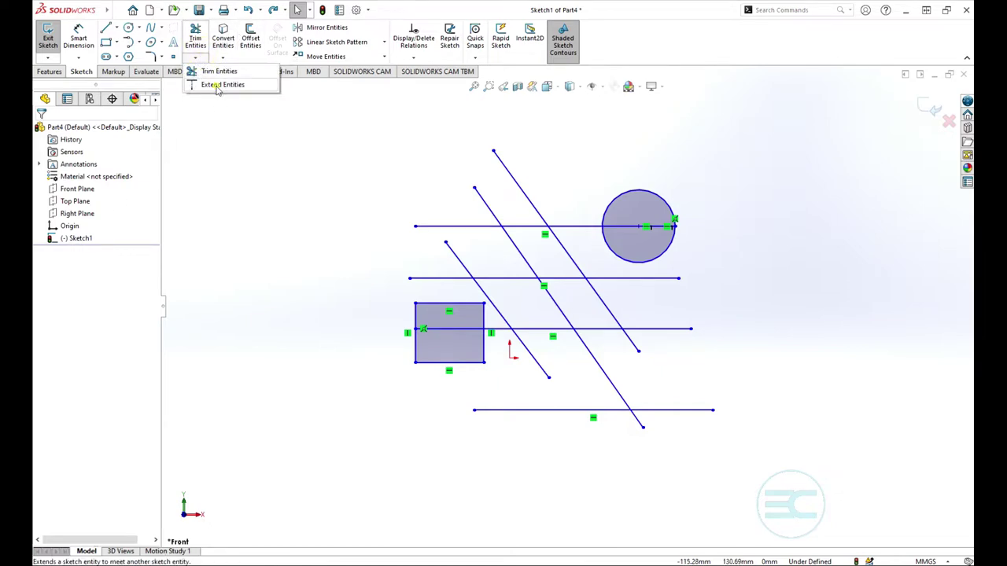
pyautogui.click(218, 87)
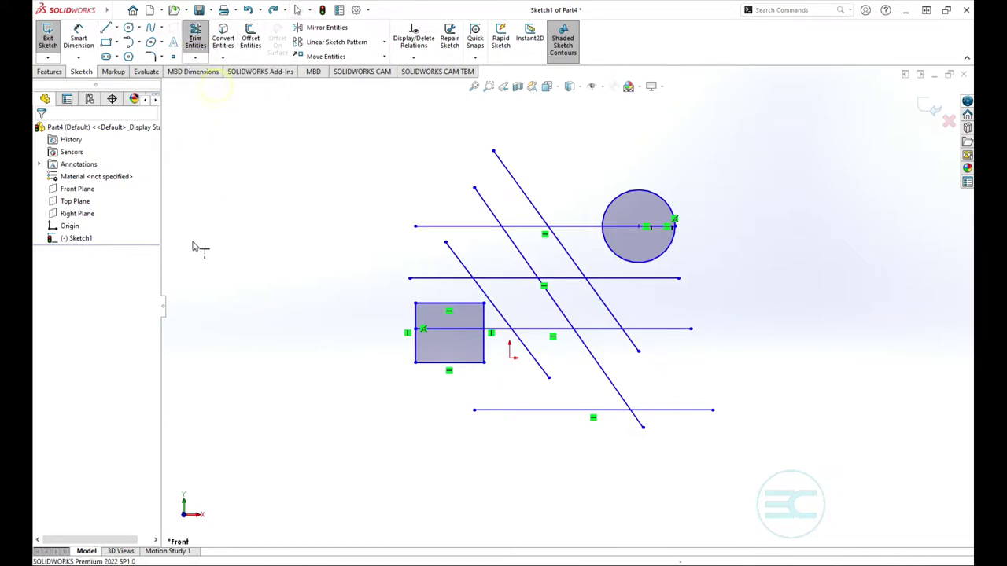
pyautogui.click(450, 244)
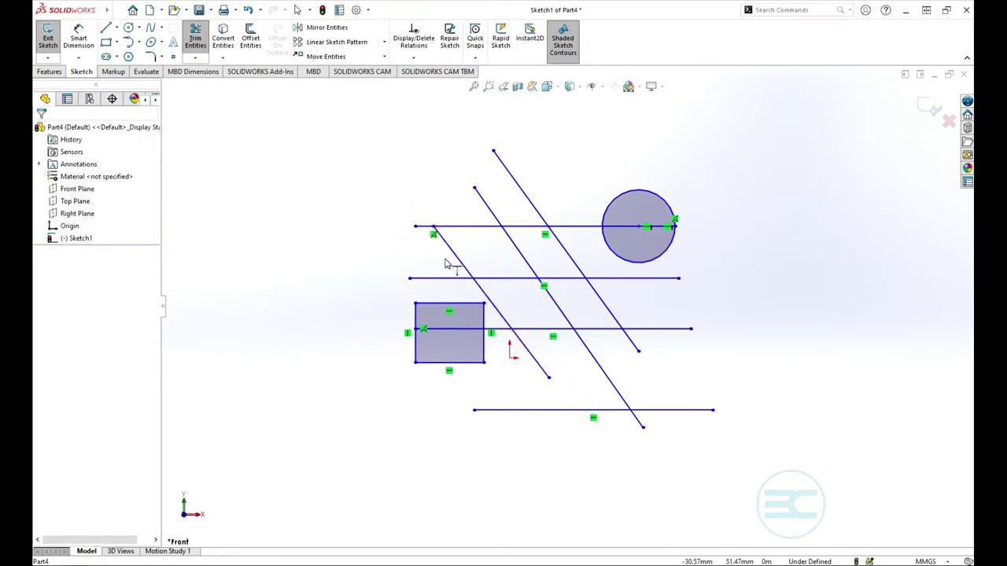
pyautogui.click(551, 384)
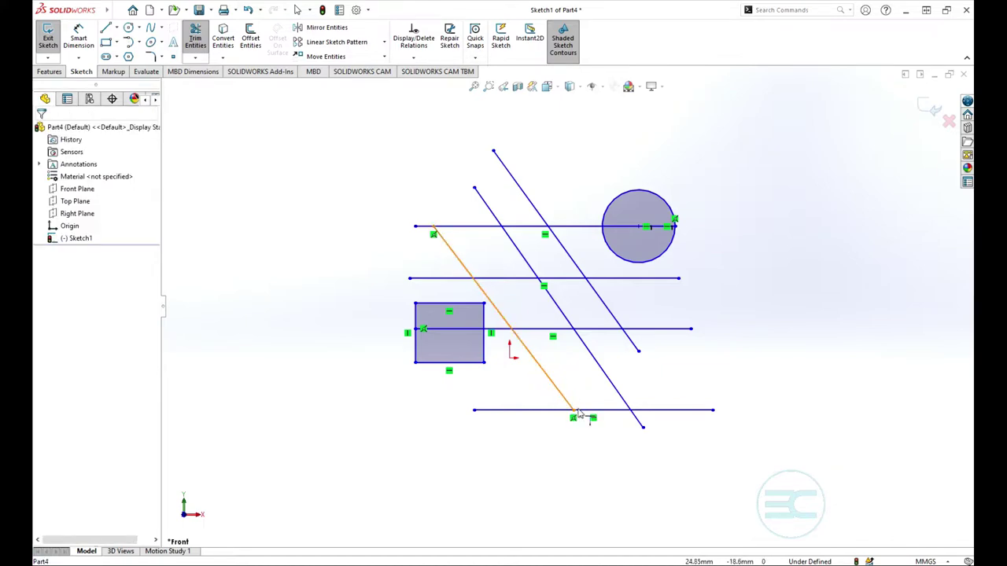
pyautogui.click(638, 354)
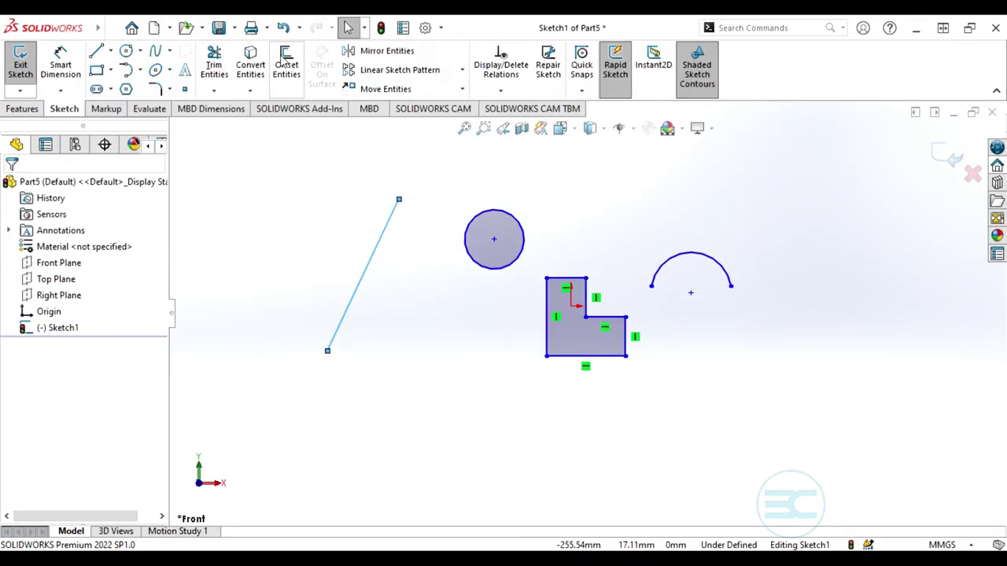
# Offset the slanted line by 10 mm to its right side, with dimensions added and the ends capped with lines.
pyautogui.click(286, 66)
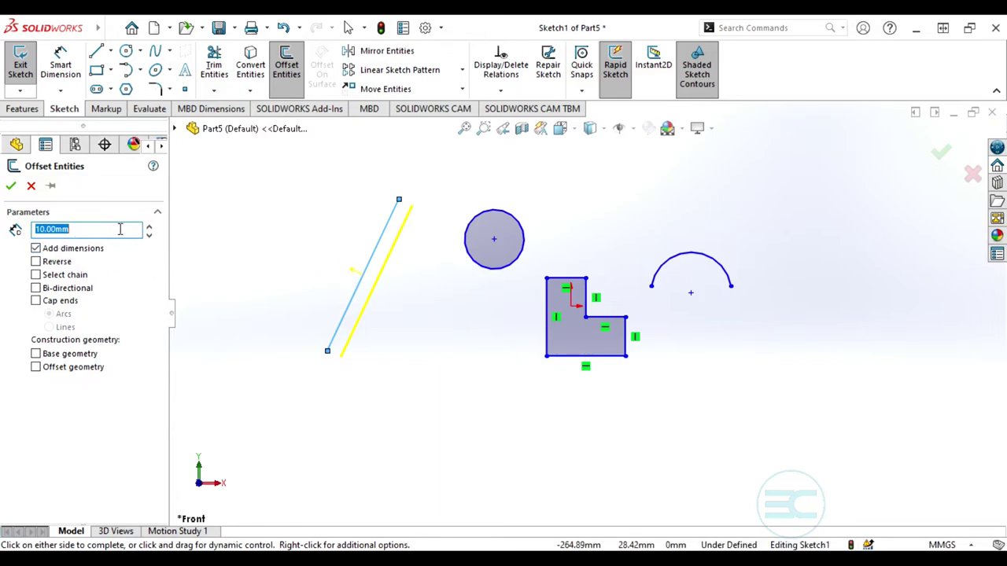
pyautogui.click(37, 264)
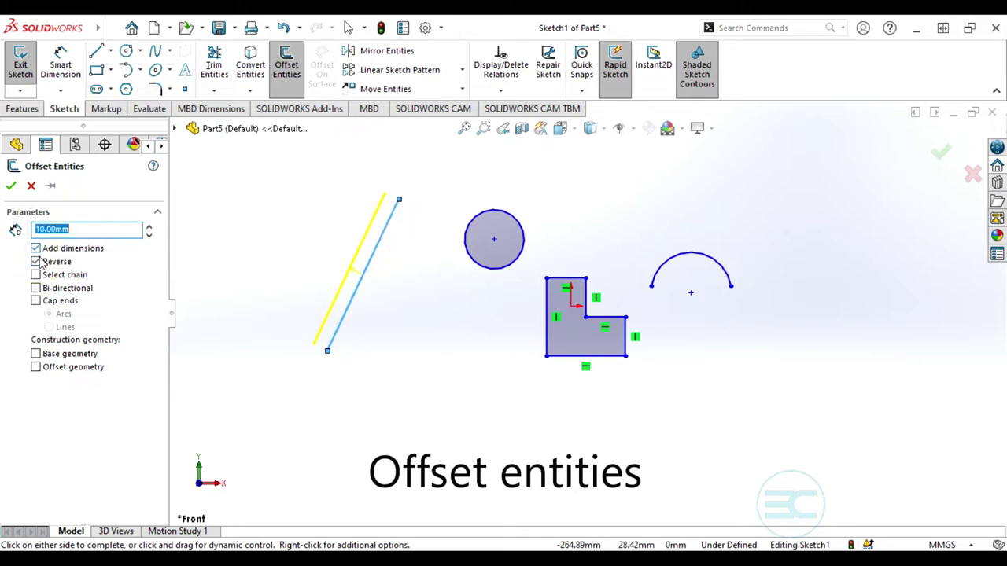
pyautogui.click(36, 262)
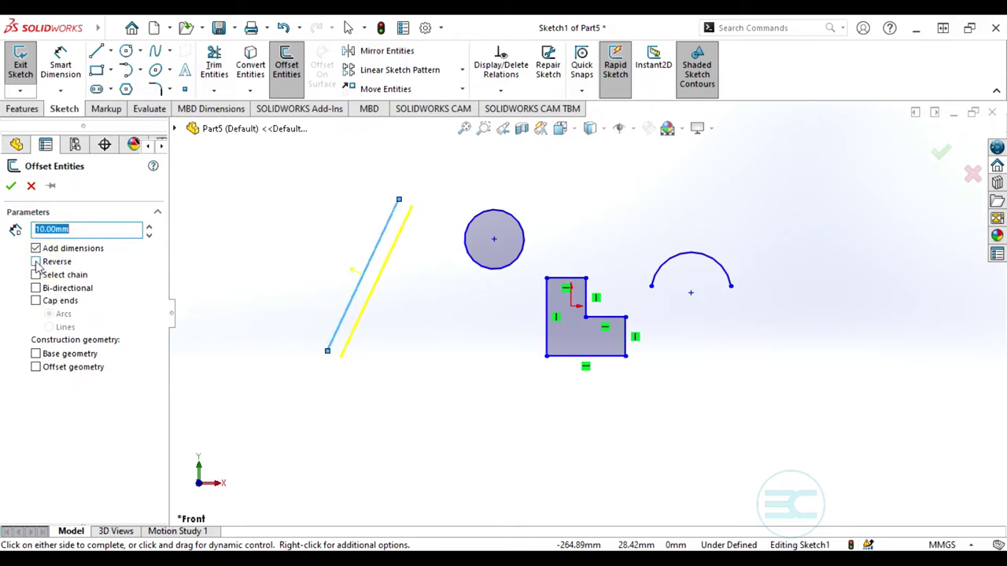
pyautogui.click(36, 263)
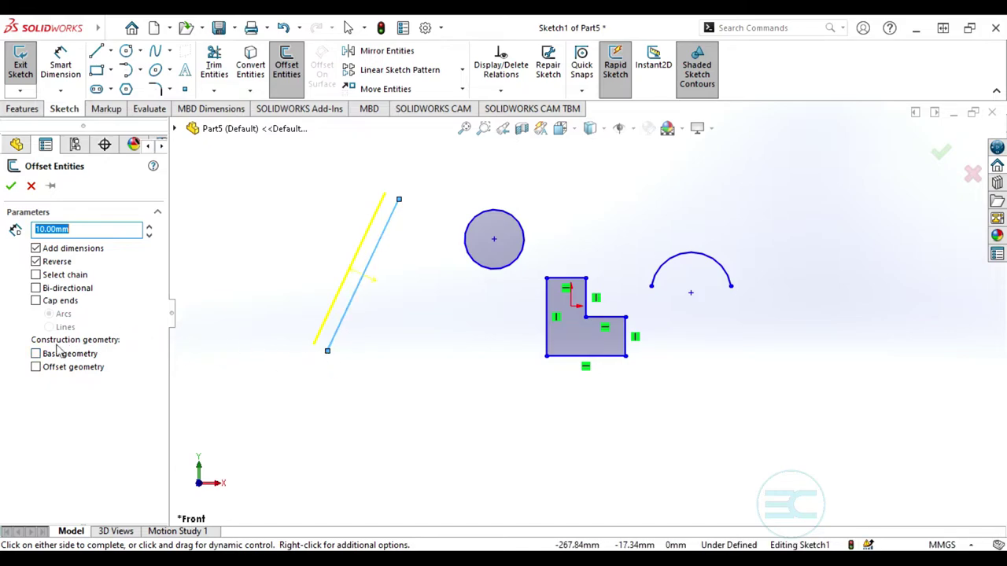
pyautogui.click(36, 301)
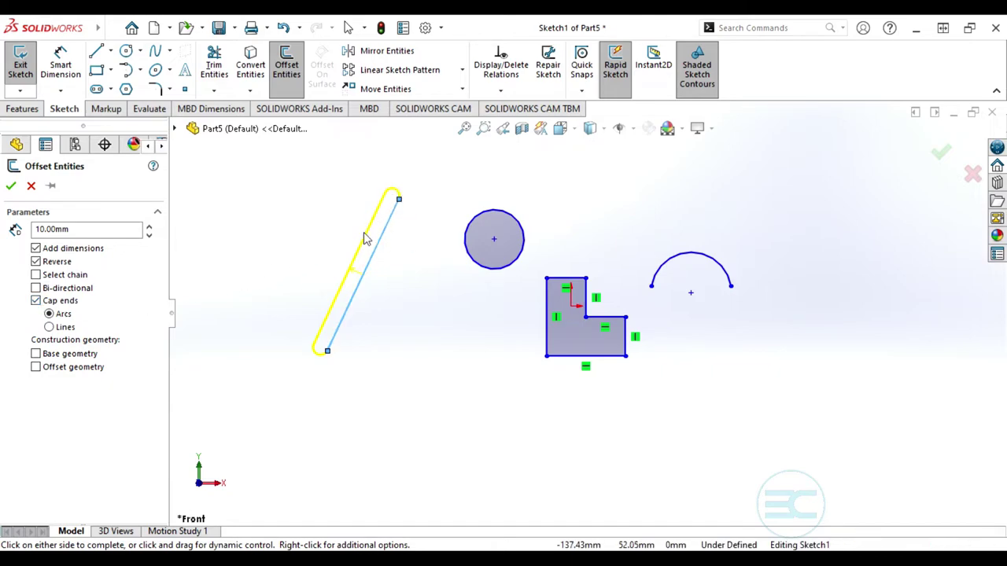
pyautogui.click(49, 328)
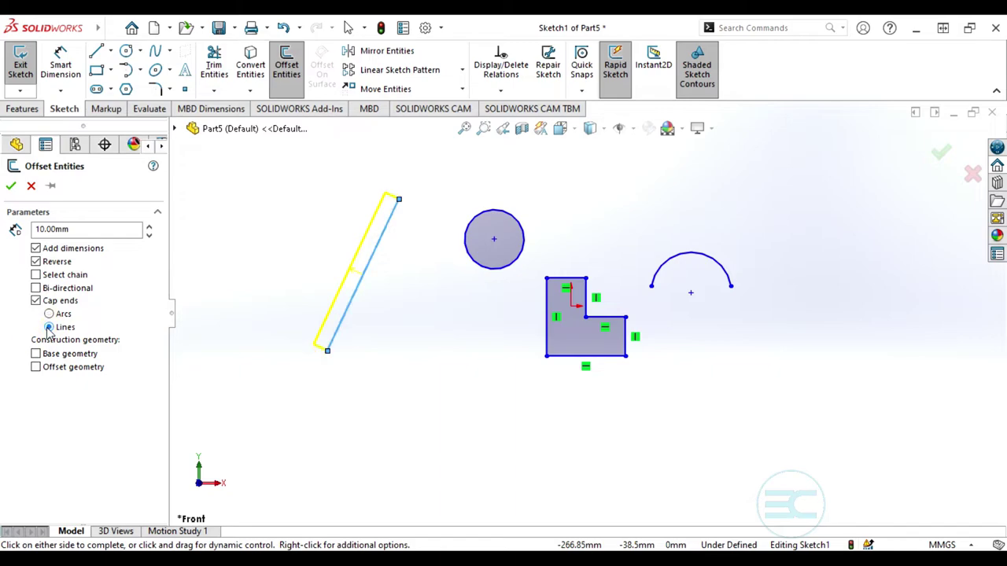
pyautogui.click(401, 354)
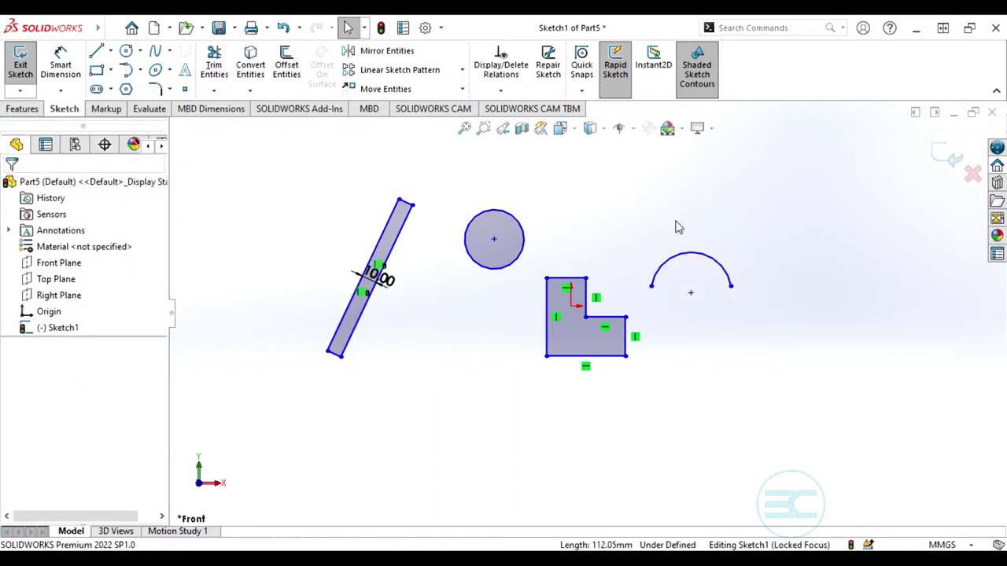
# Offset the open arc 10 mm bi-directionally with arc-capped ends, making the base arc construction geometry.
pyautogui.click(286, 64)
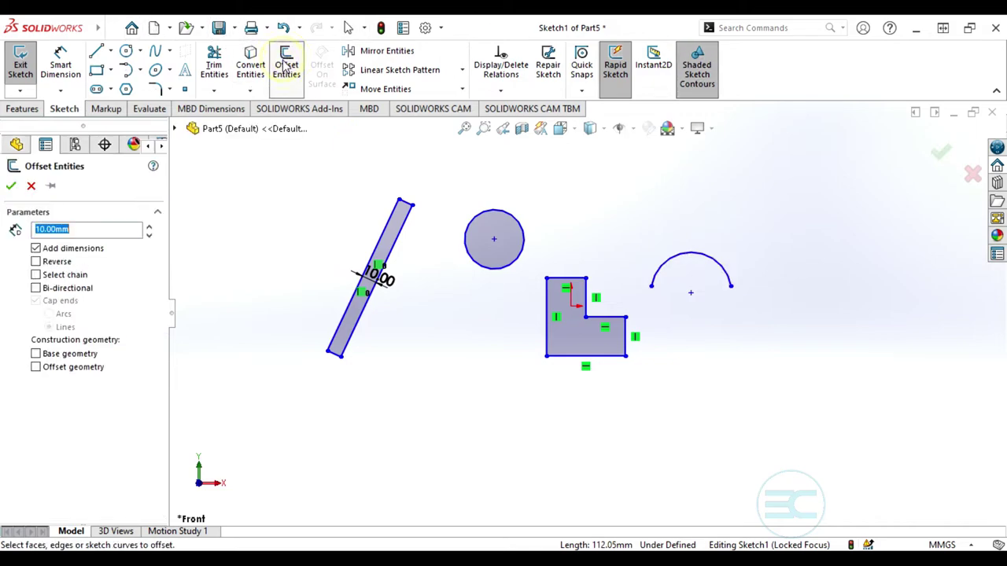
pyautogui.click(688, 257)
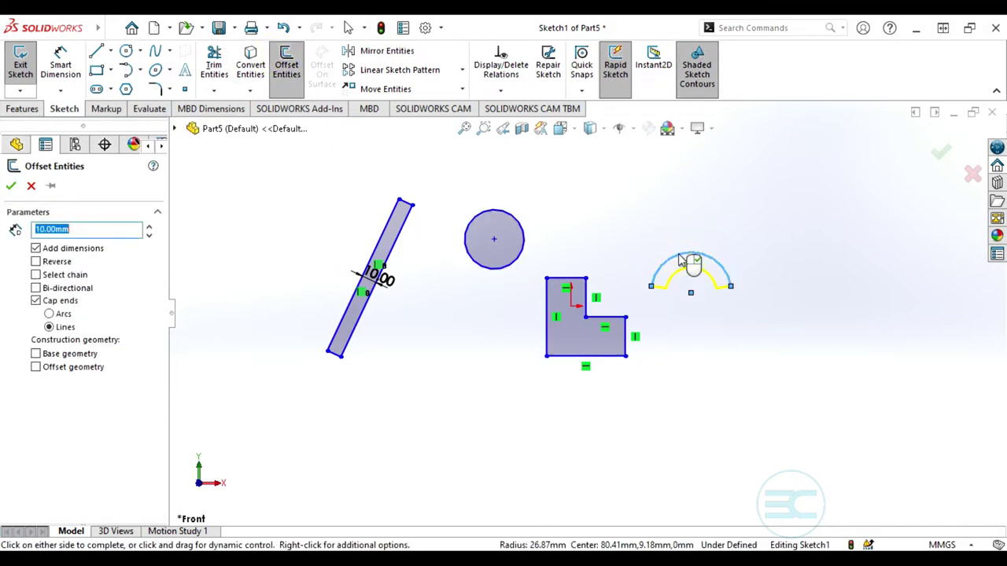
pyautogui.click(35, 301)
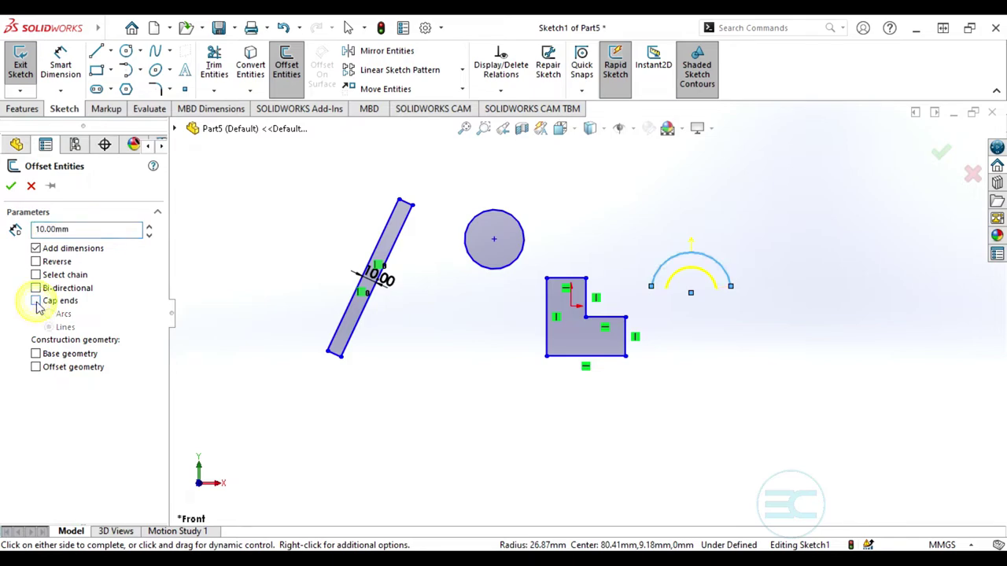
pyautogui.click(36, 300)
pyautogui.click(49, 314)
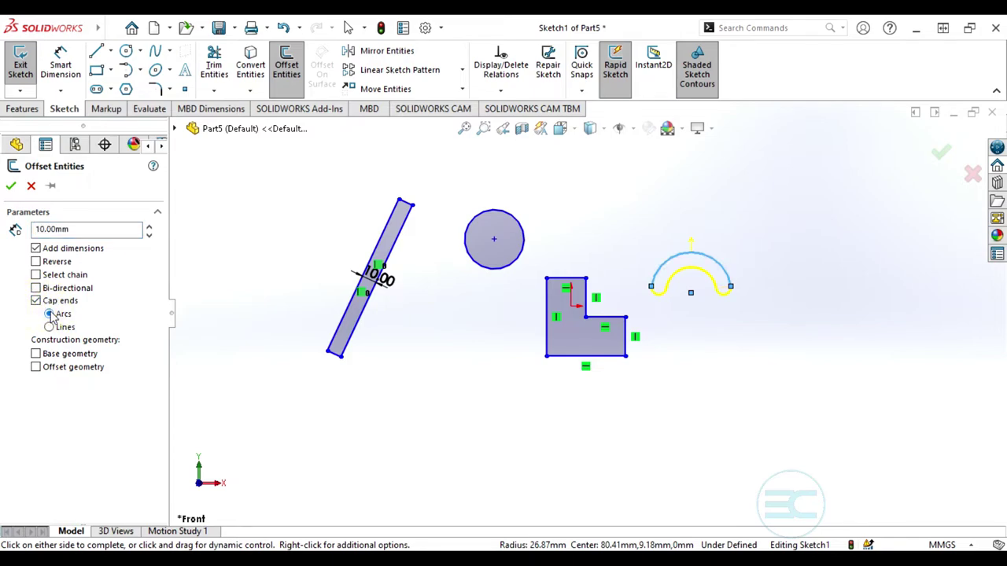
pyautogui.click(35, 288)
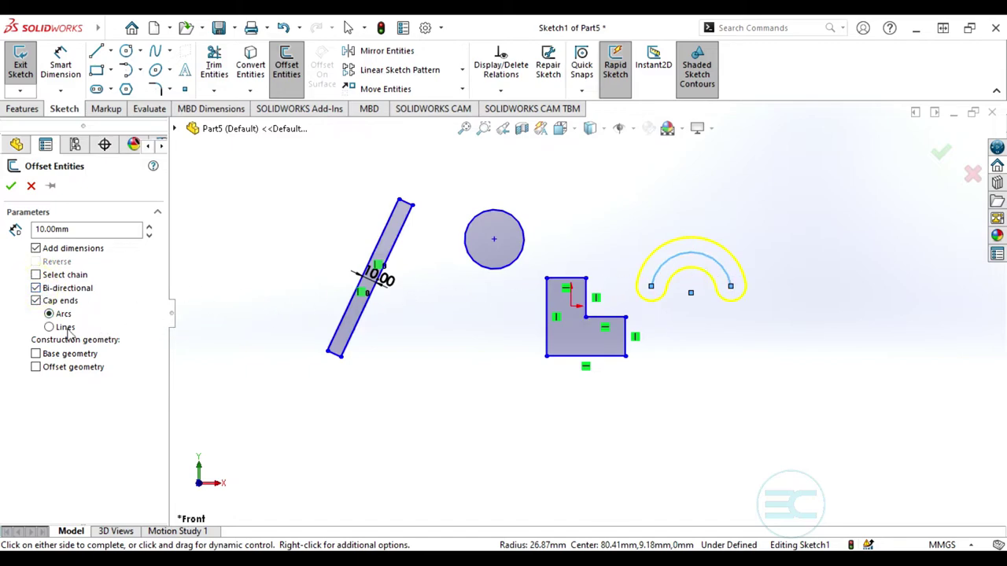
pyautogui.click(36, 355)
pyautogui.click(744, 369)
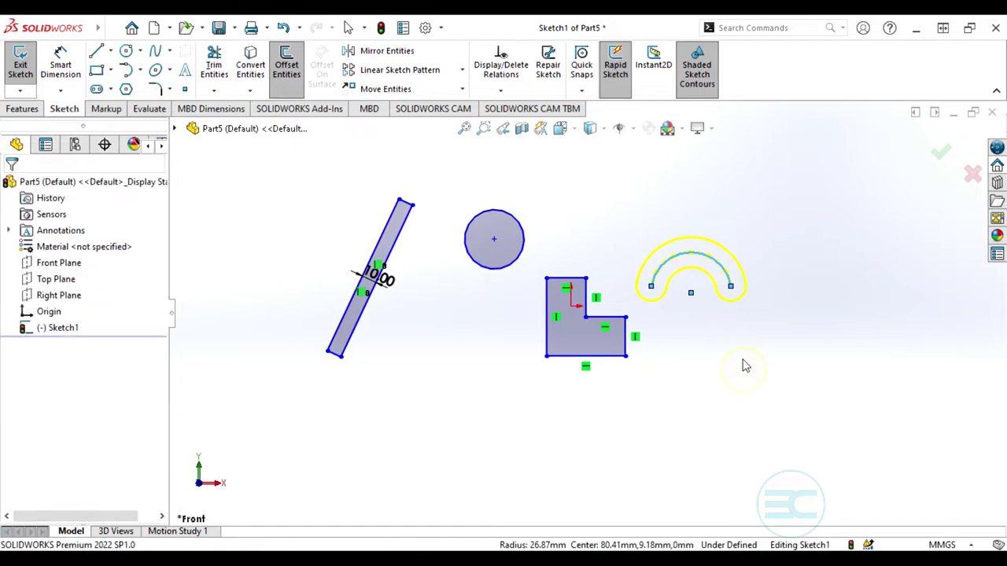
pyautogui.scroll(-2, 709, 287)
pyautogui.scroll(-3, 708, 288)
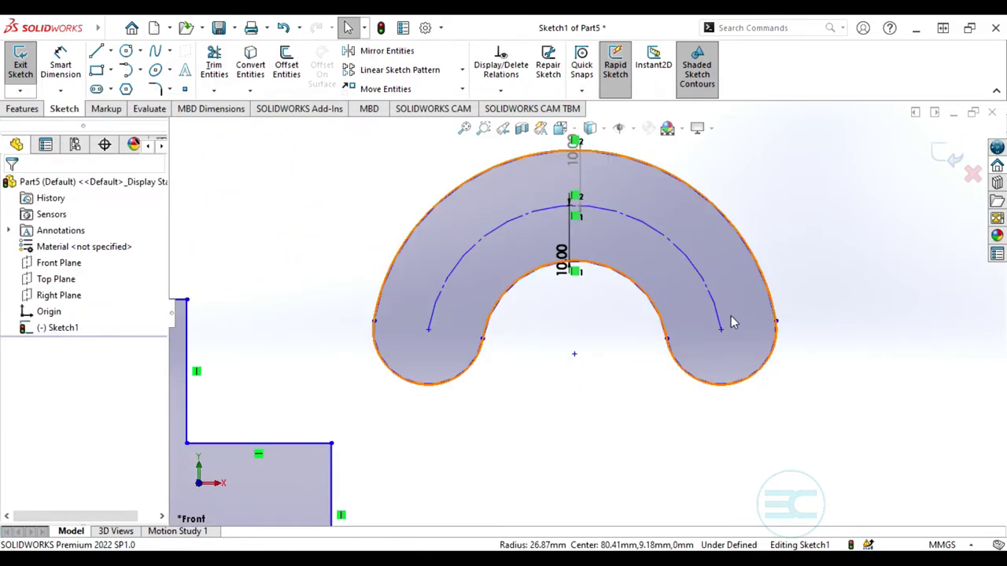
pyautogui.scroll(10, 858, 270)
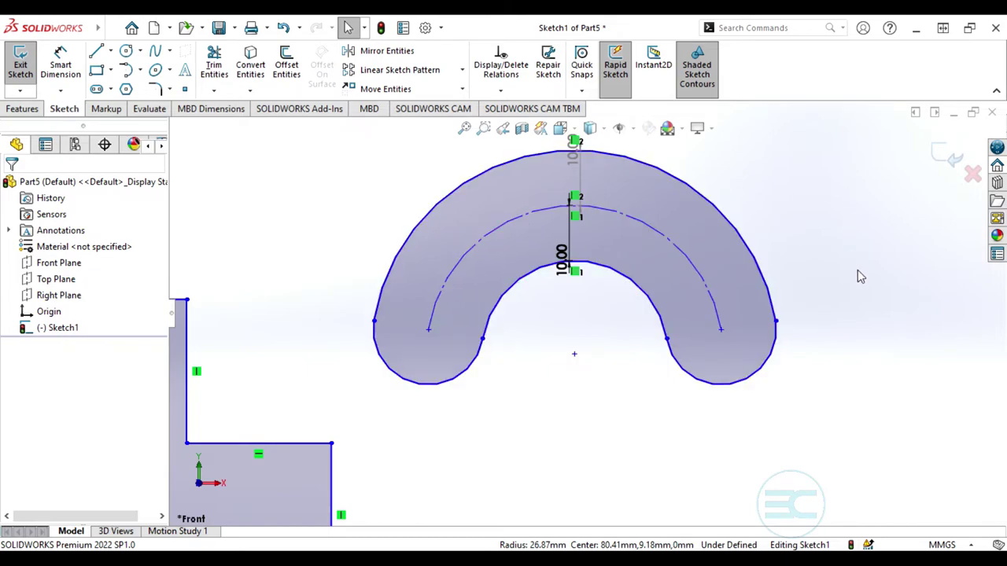
pyautogui.scroll(-5, 425, 293)
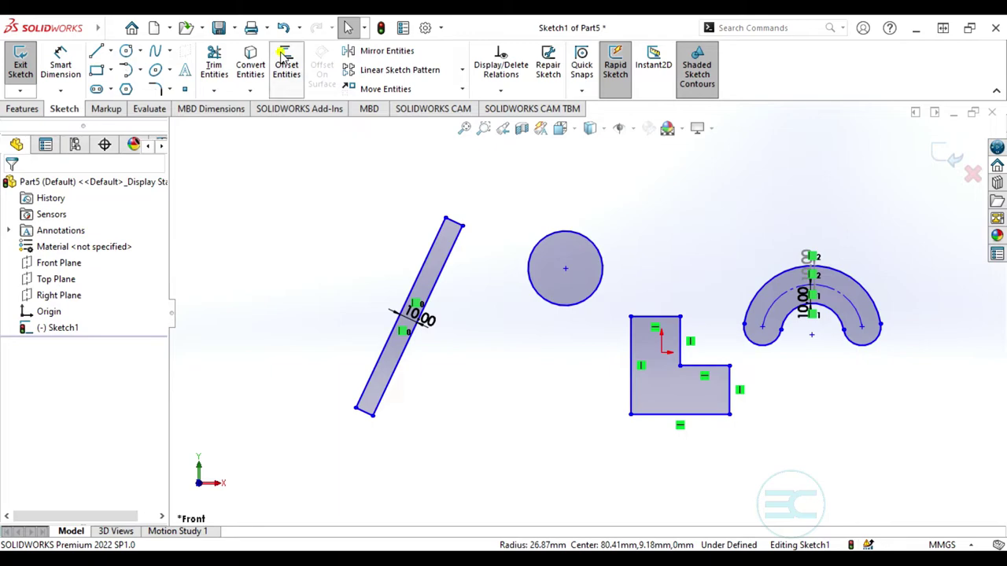
# Offset the circle 10 mm bi-directionally, making the offset circles construction geometry and keeping the base circle solid.
pyautogui.click(286, 65)
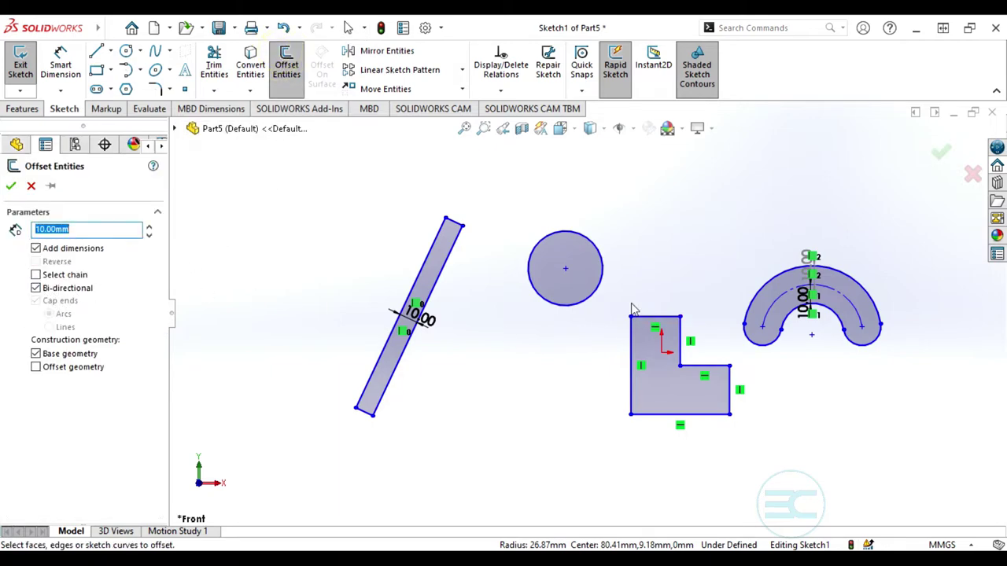
pyautogui.click(554, 236)
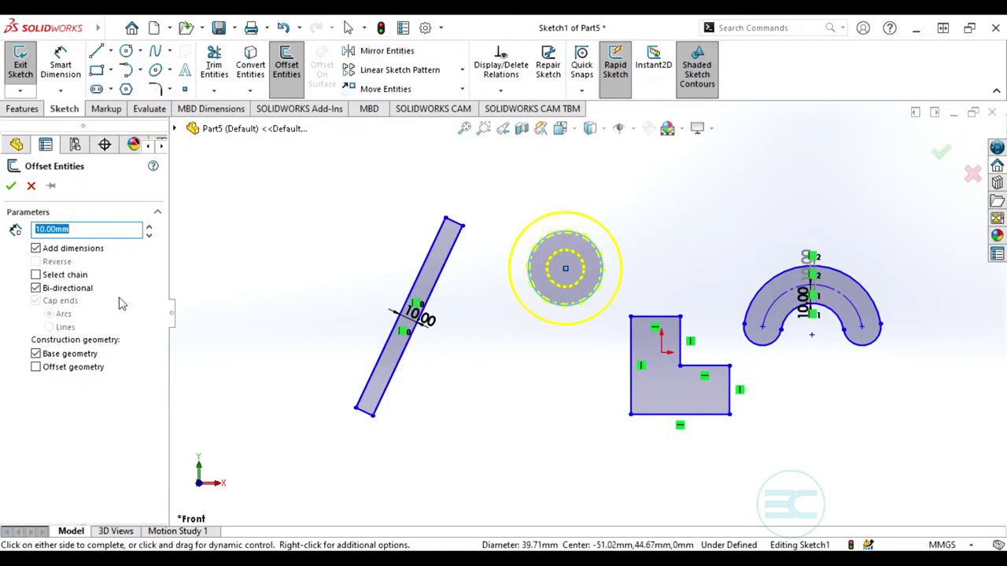
pyautogui.click(36, 354)
pyautogui.click(35, 354)
pyautogui.click(36, 367)
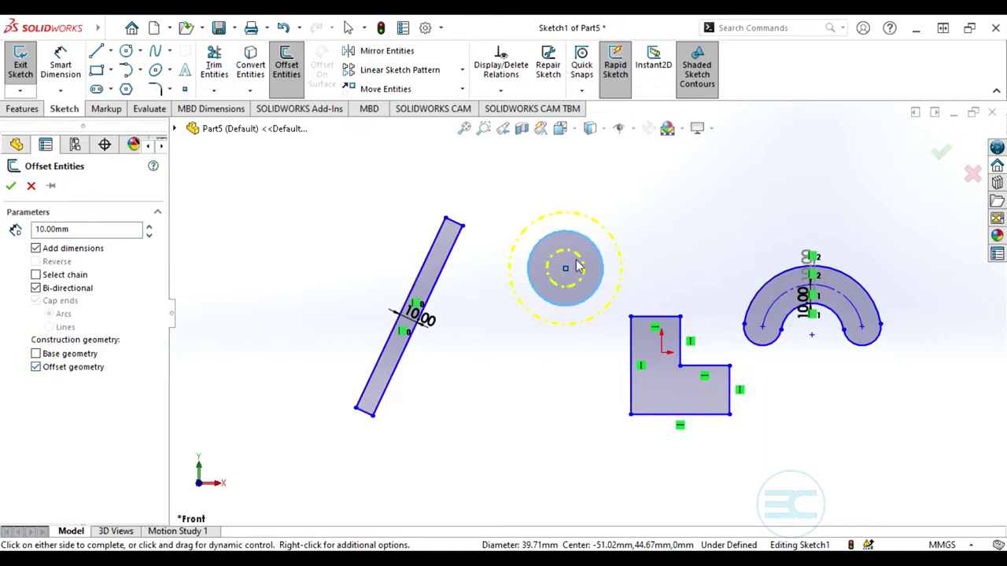
pyautogui.click(692, 220)
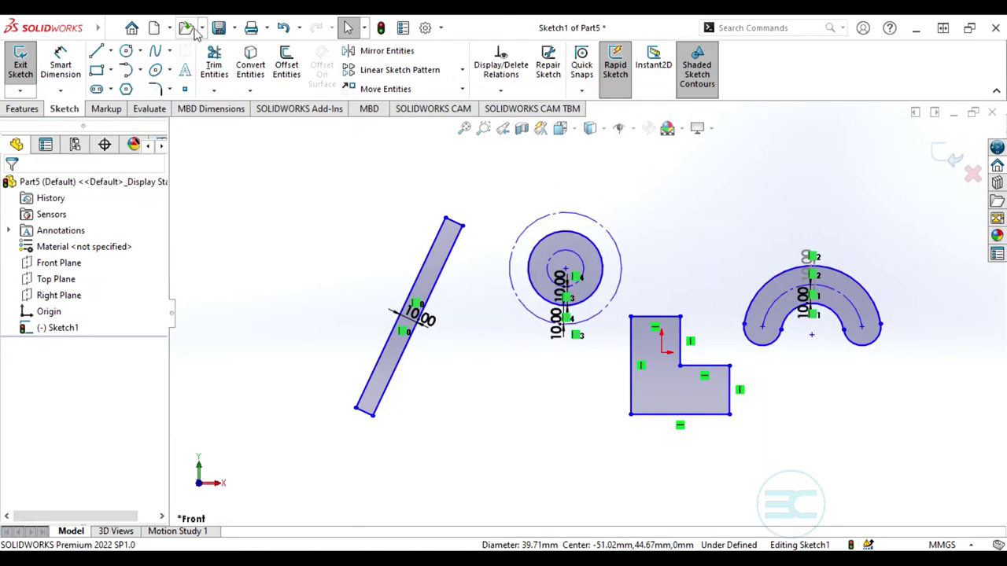
# Offset the entire L-shaped profile outward by 5 mm as a chain, in one direction with dimensions added, making the base profile construction geometry.
pyautogui.click(286, 63)
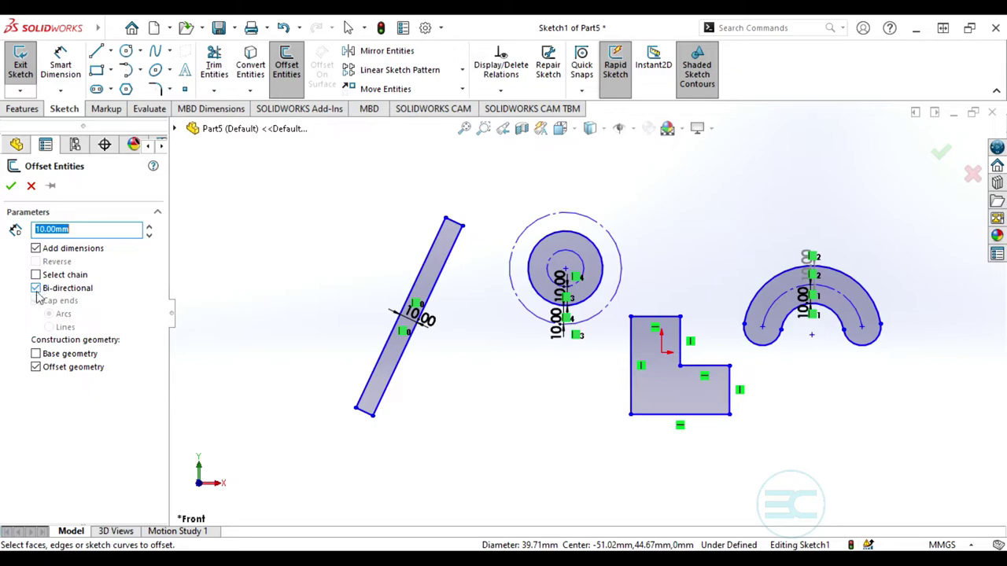
pyautogui.click(35, 368)
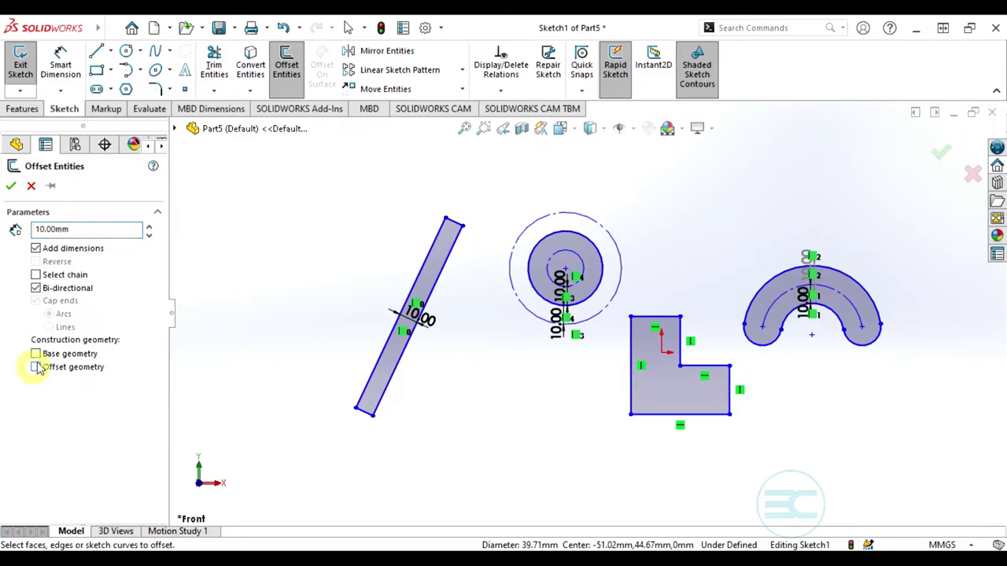
pyautogui.click(35, 288)
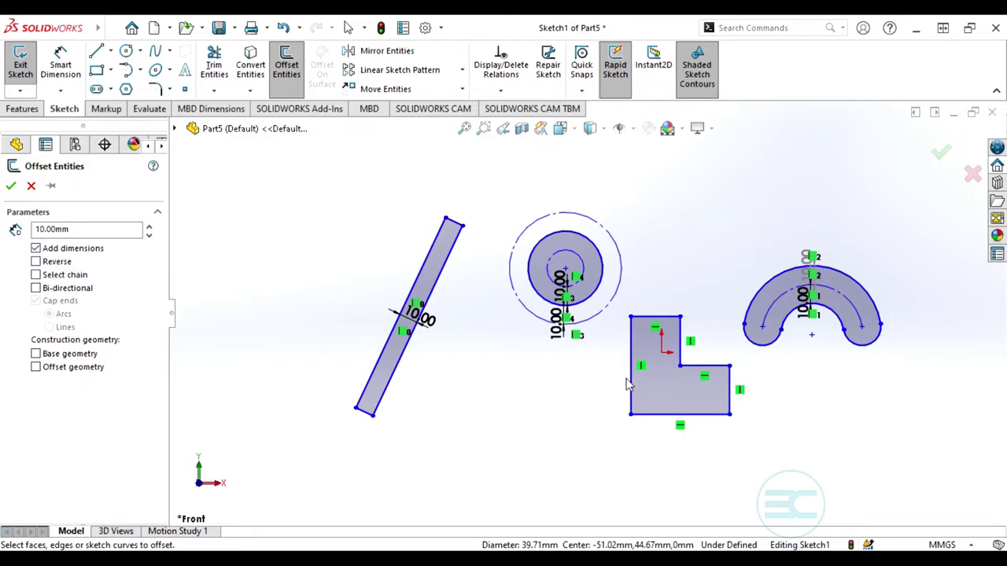
pyautogui.click(629, 385)
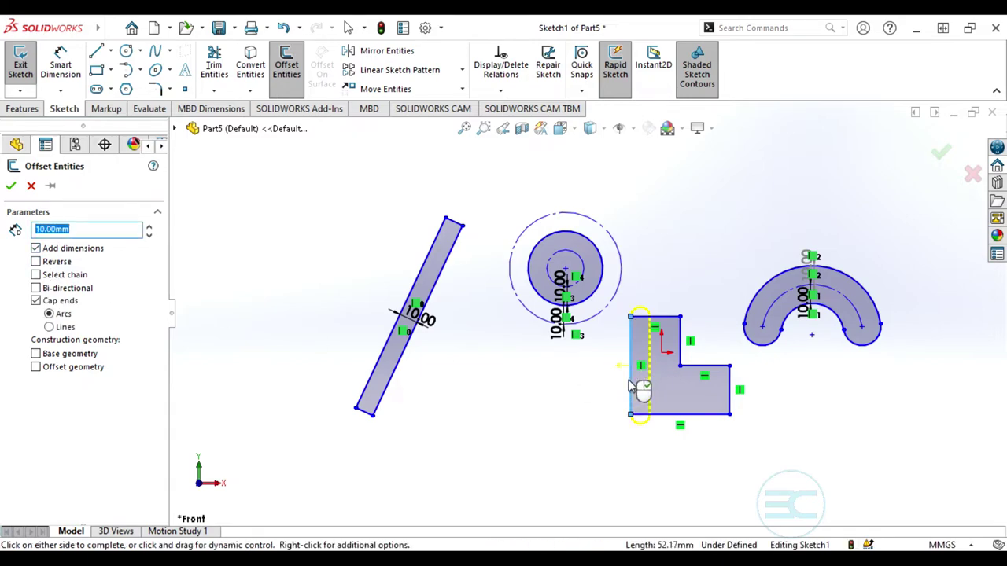
pyautogui.click(36, 301)
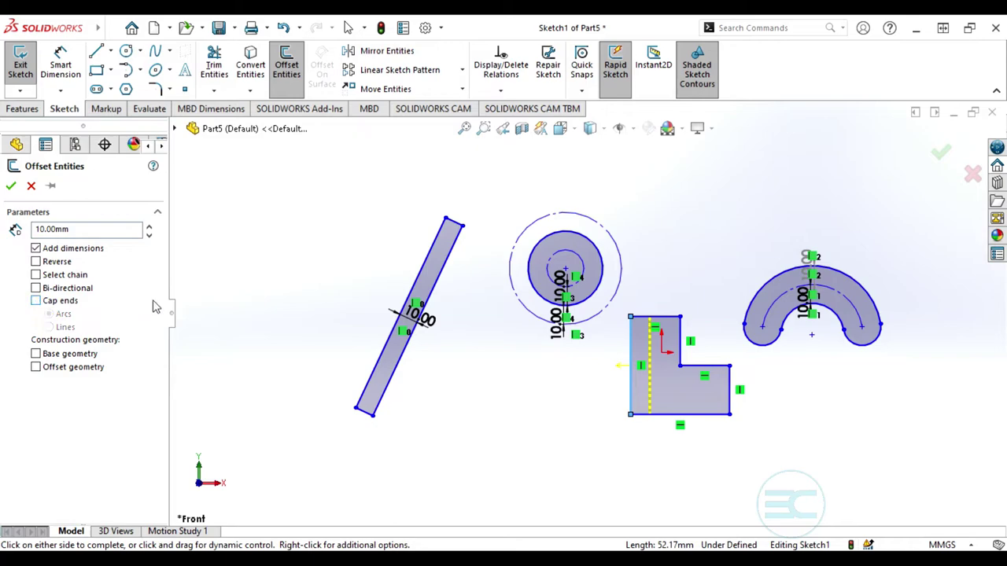
pyautogui.click(35, 263)
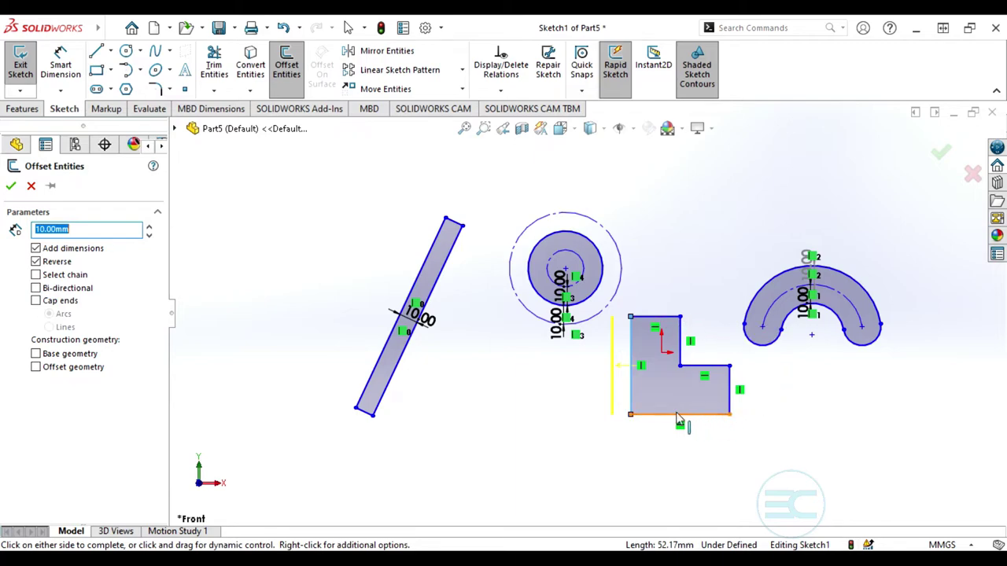
pyautogui.click(35, 275)
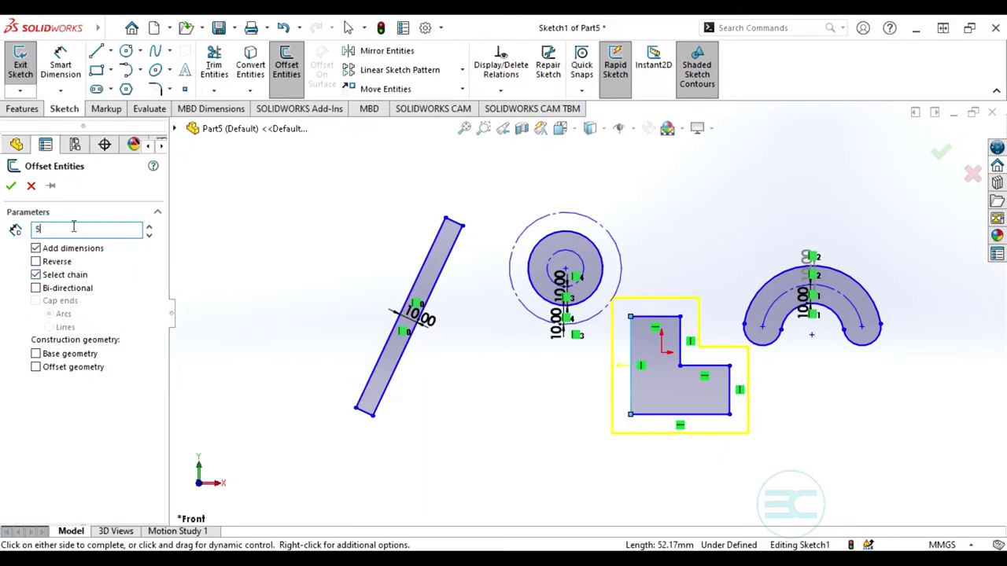
pyautogui.click(11, 189)
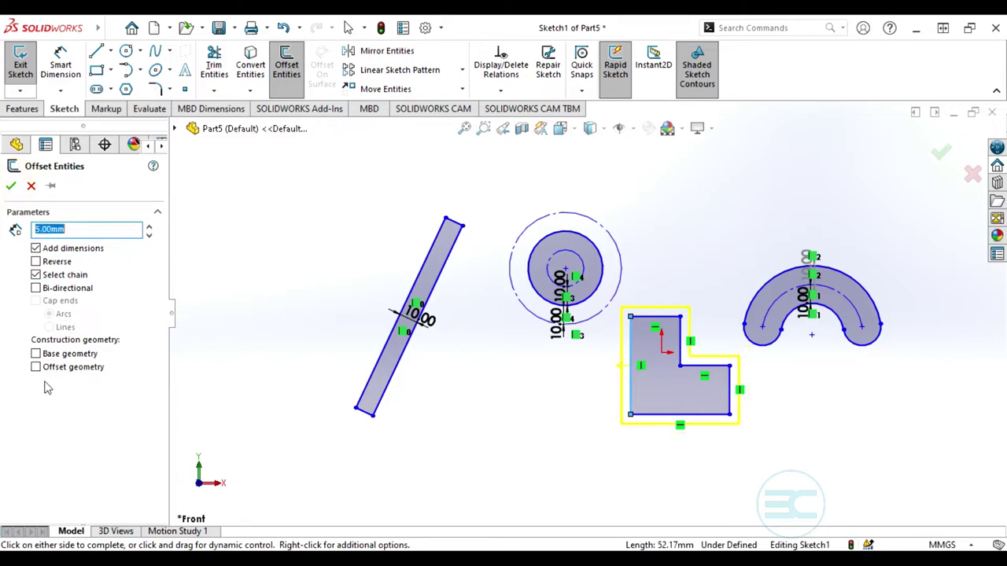
pyautogui.click(35, 355)
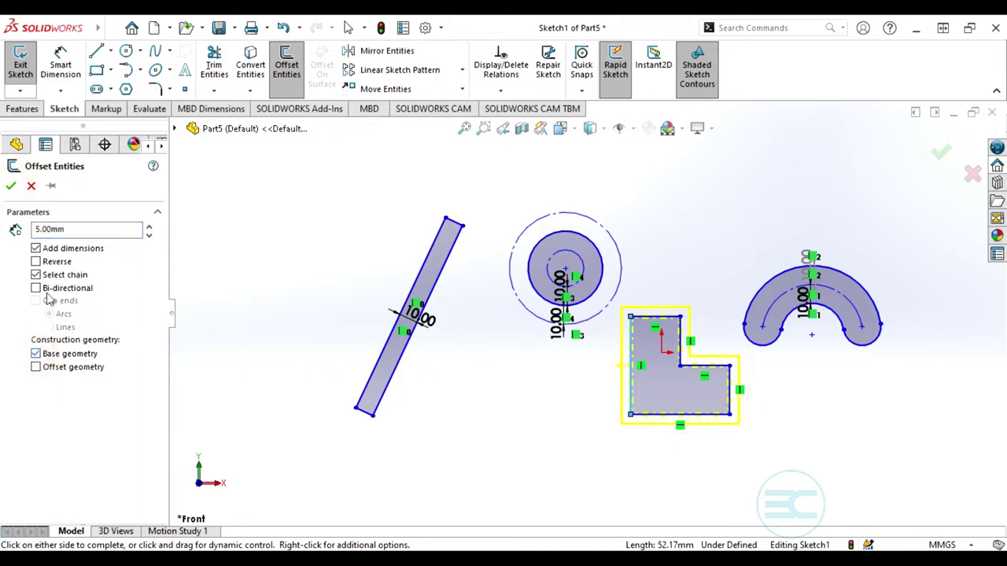
pyautogui.click(11, 187)
pyautogui.scroll(-4, 712, 420)
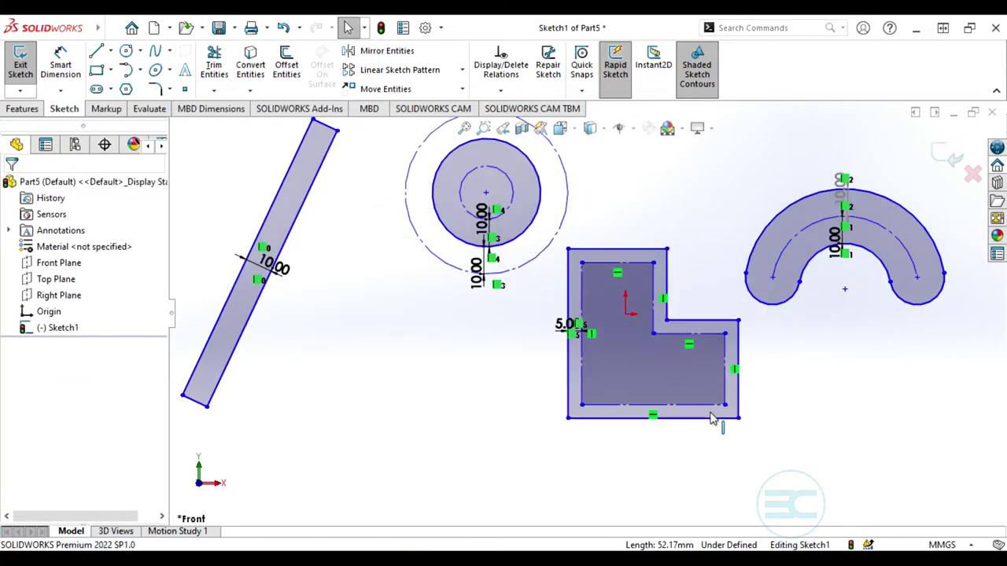
pyautogui.scroll(4, 714, 420)
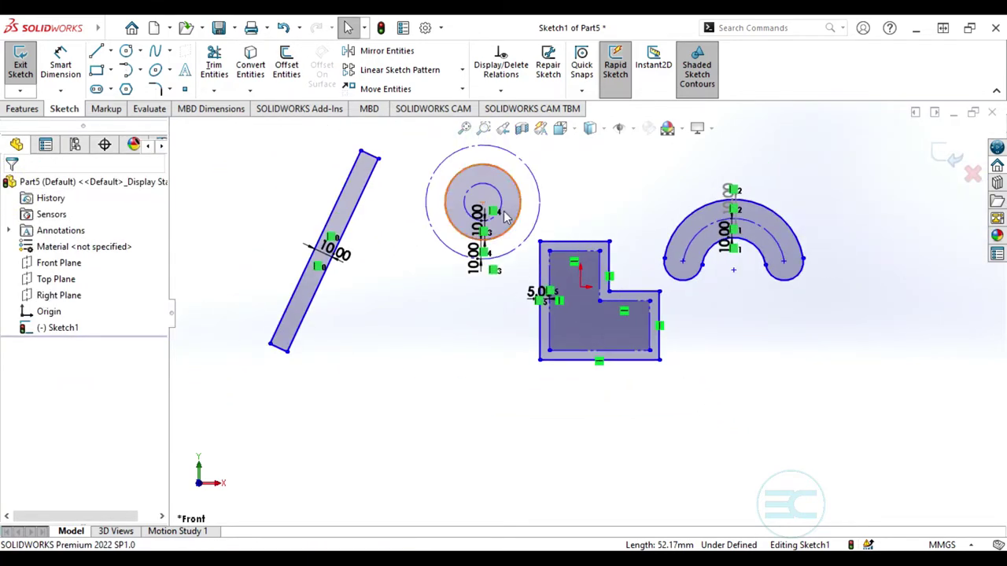
pyautogui.scroll(2, 511, 287)
pyautogui.scroll(-2, 535, 206)
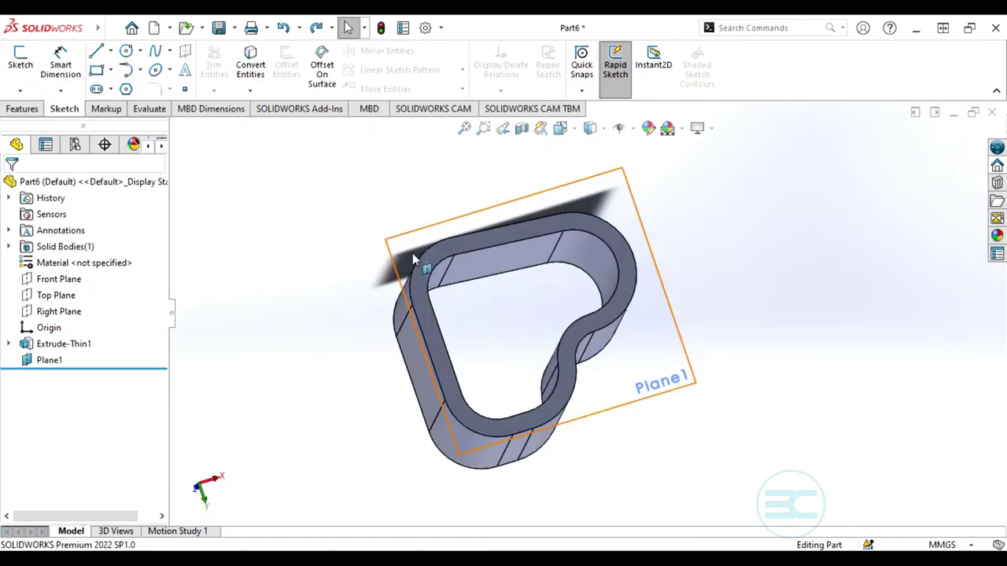
# Start a new sketch on Plane1 above the thin-walled extruded body.
pyautogui.click(17, 57)
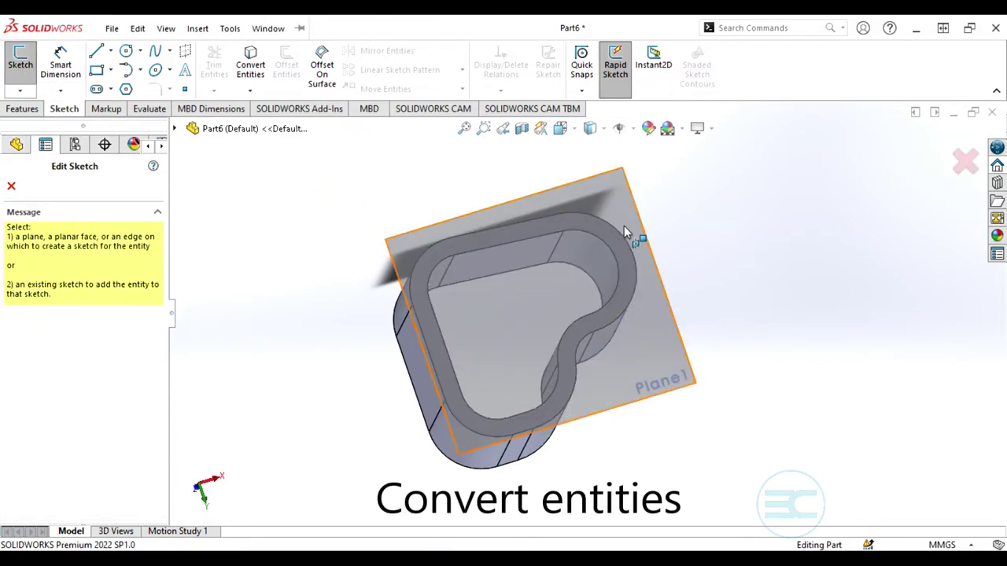
pyautogui.click(654, 307)
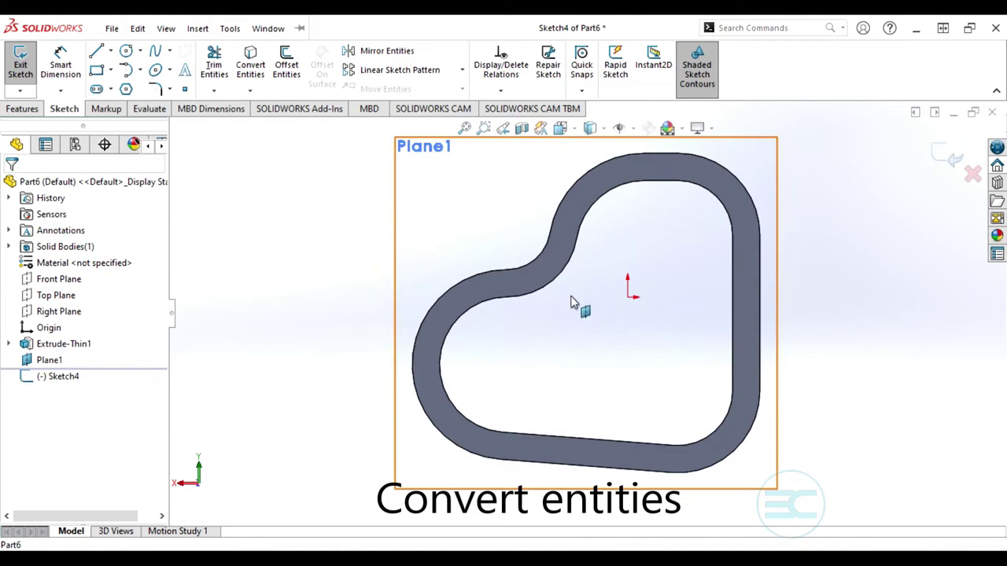
pyautogui.scroll(3, 596, 288)
pyautogui.scroll(-3, 675, 308)
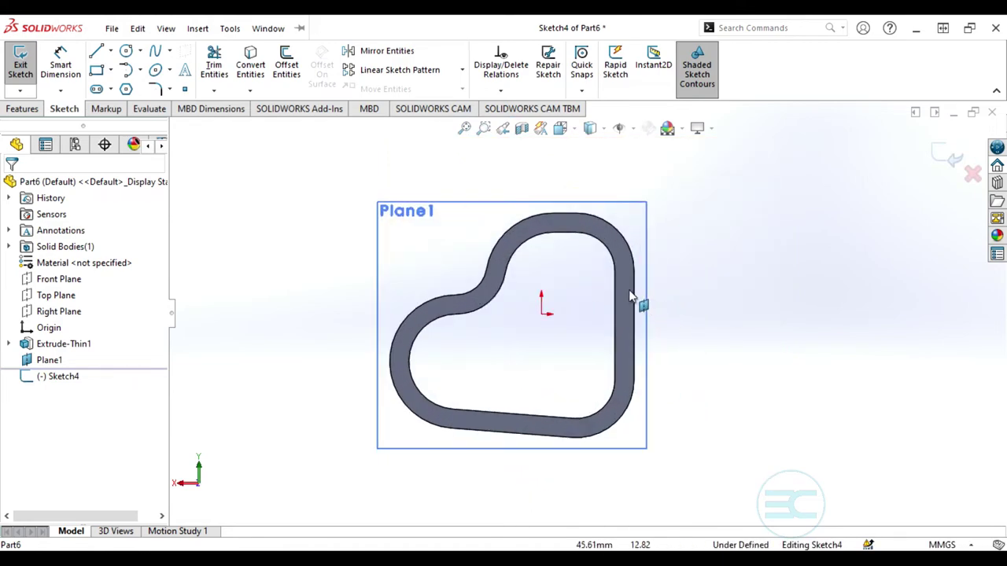
# Convert all outer boundary edges of the thin-walled body's end face into sketch entities on Plane1, and exit the sketch.
pyautogui.click(638, 294)
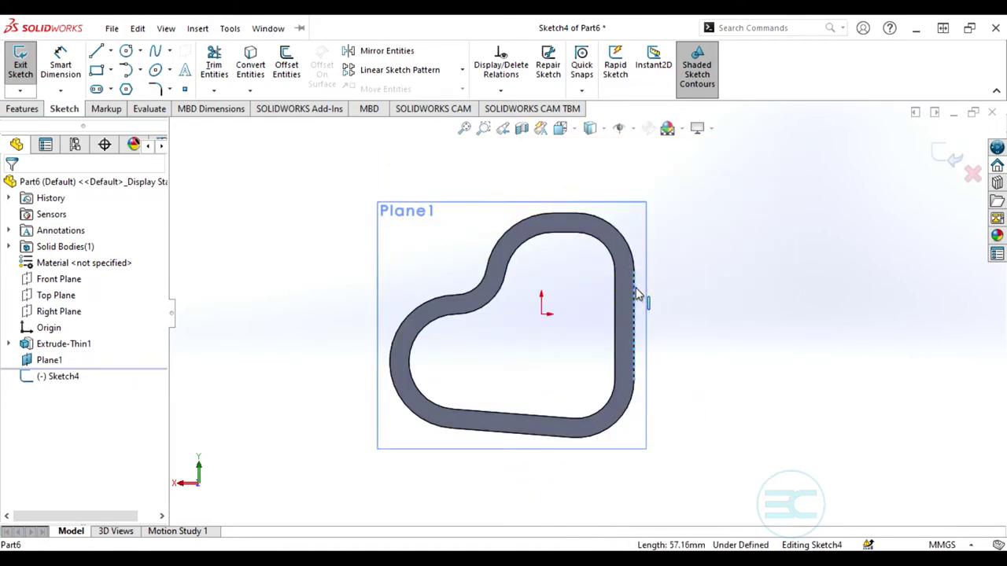
pyautogui.keyDown('ctrl'); pyautogui.click(624, 240); pyautogui.keyUp('ctrl')
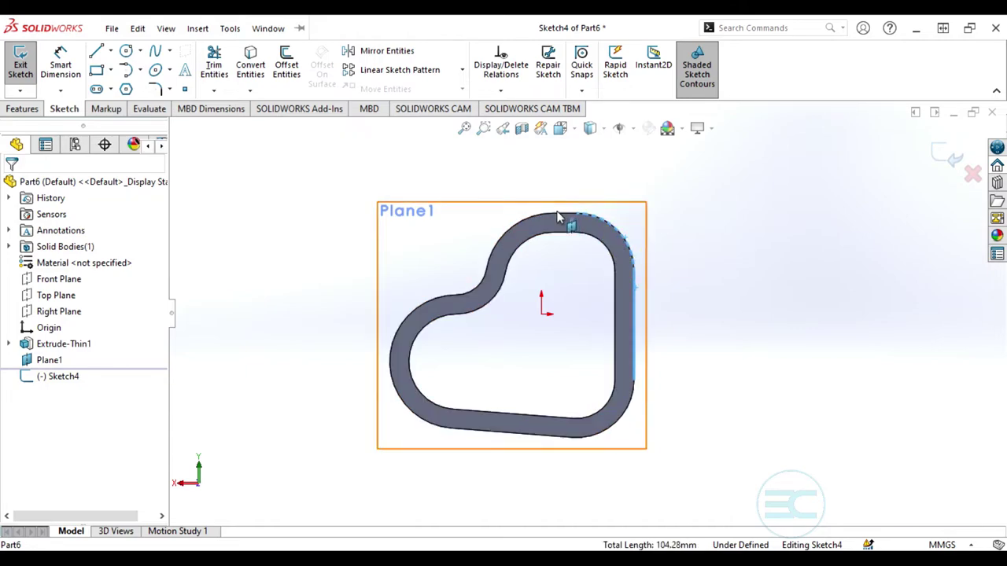
pyautogui.keyDown('ctrl'); pyautogui.click(560, 218); pyautogui.keyUp('ctrl')
pyautogui.keyDown('ctrl'); pyautogui.click(541, 221); pyautogui.keyUp('ctrl')
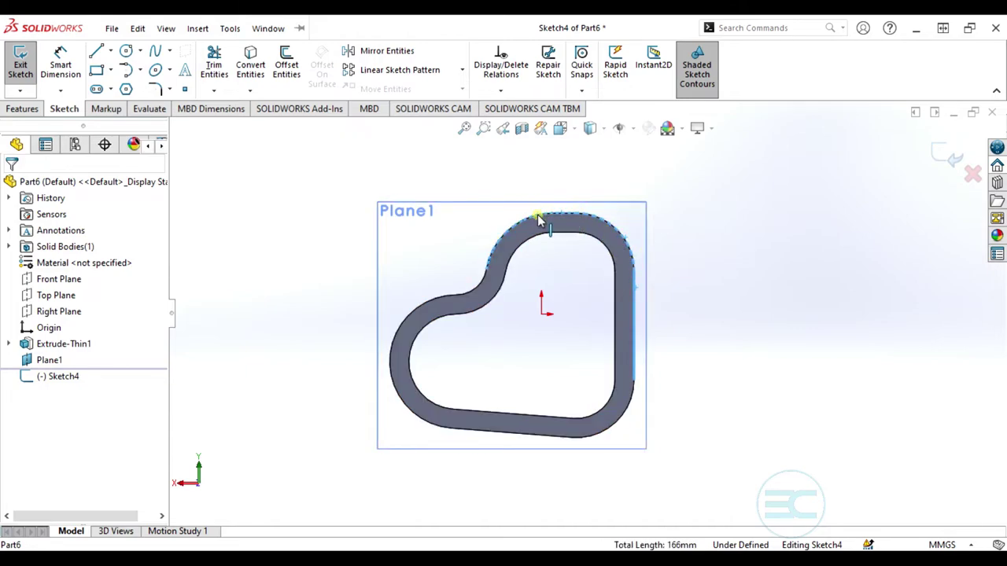
pyautogui.keyDown('ctrl'); pyautogui.click(479, 281); pyautogui.keyUp('ctrl')
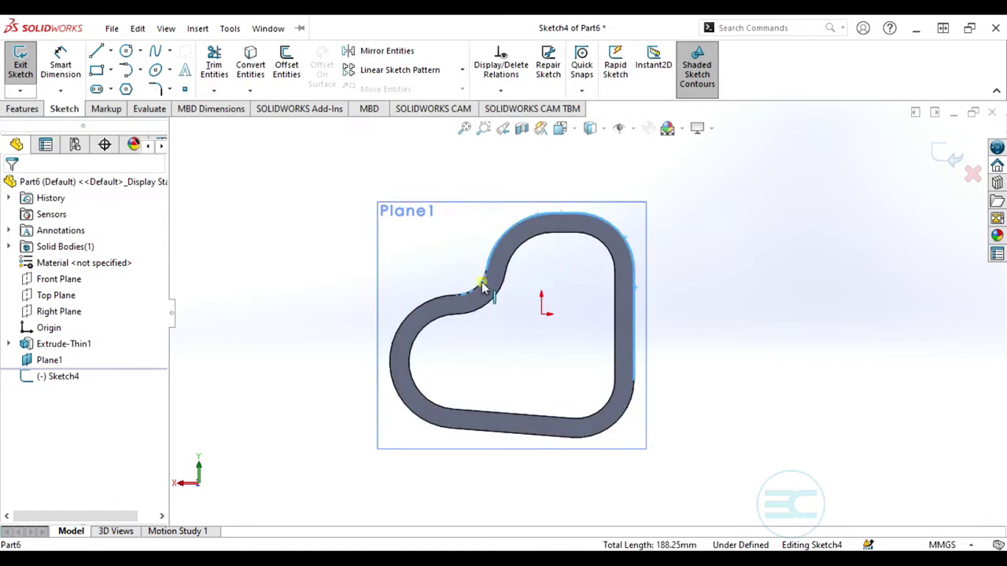
pyautogui.keyDown('ctrl'); pyautogui.click(438, 299); pyautogui.keyUp('ctrl')
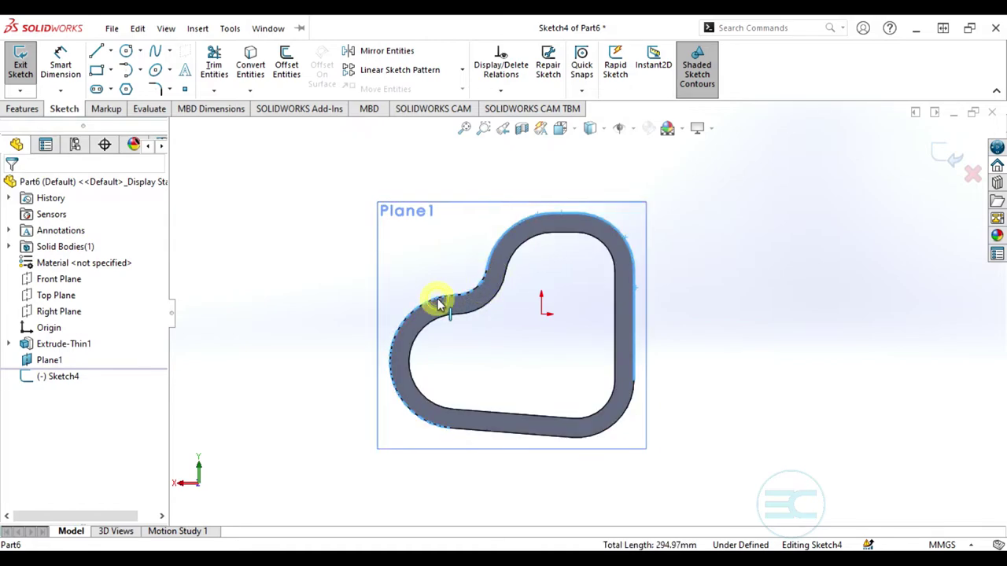
pyautogui.keyDown('ctrl'); pyautogui.click(465, 435); pyautogui.keyUp('ctrl')
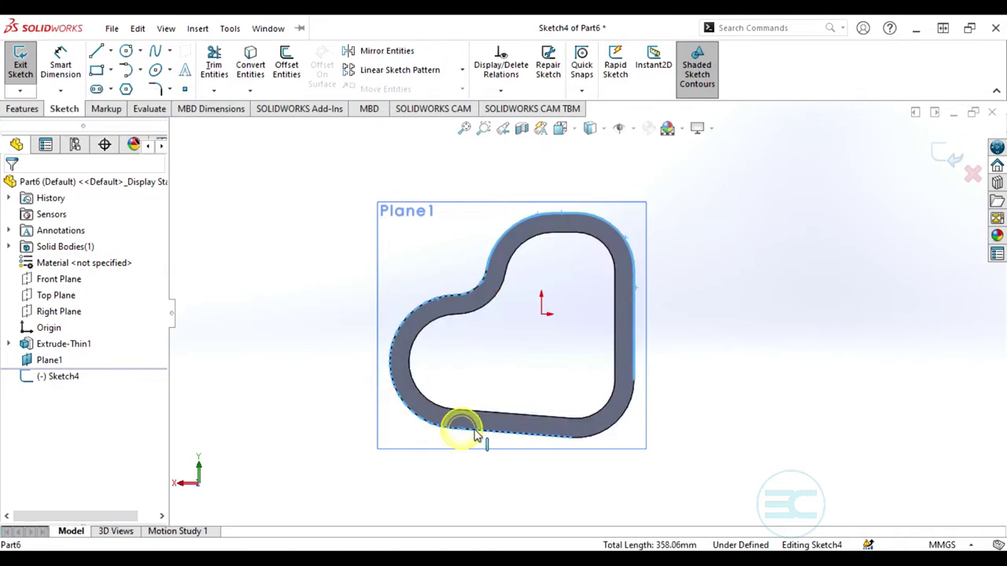
pyautogui.keyDown('ctrl'); pyautogui.click(607, 429); pyautogui.keyUp('ctrl')
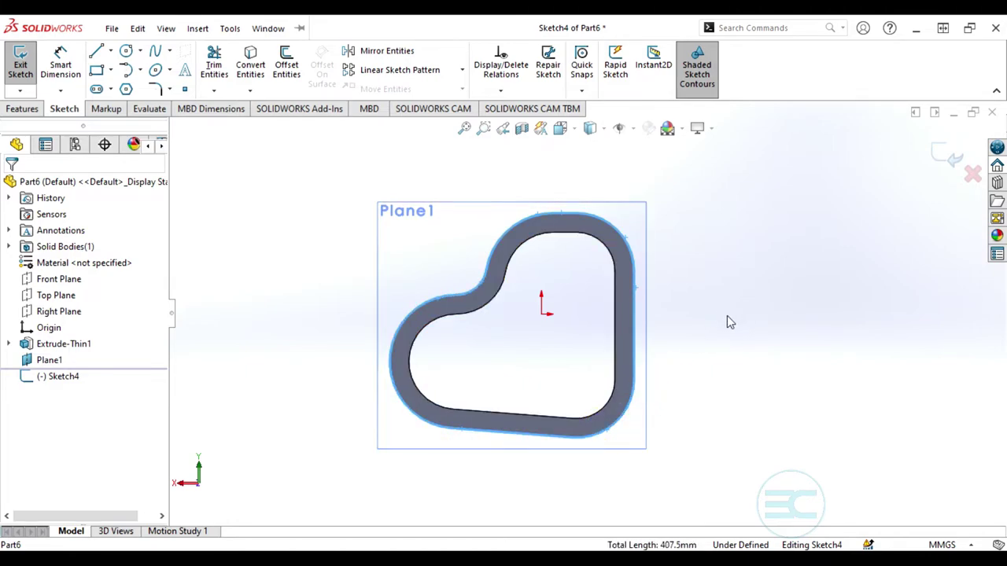
pyautogui.moveTo(724, 316)
pyautogui.mouseDown(button='middle')
pyautogui.moveTo(719, 198)
pyautogui.moveTo(594, 192)
pyautogui.moveTo(703, 225)
pyautogui.mouseUp(button='middle')
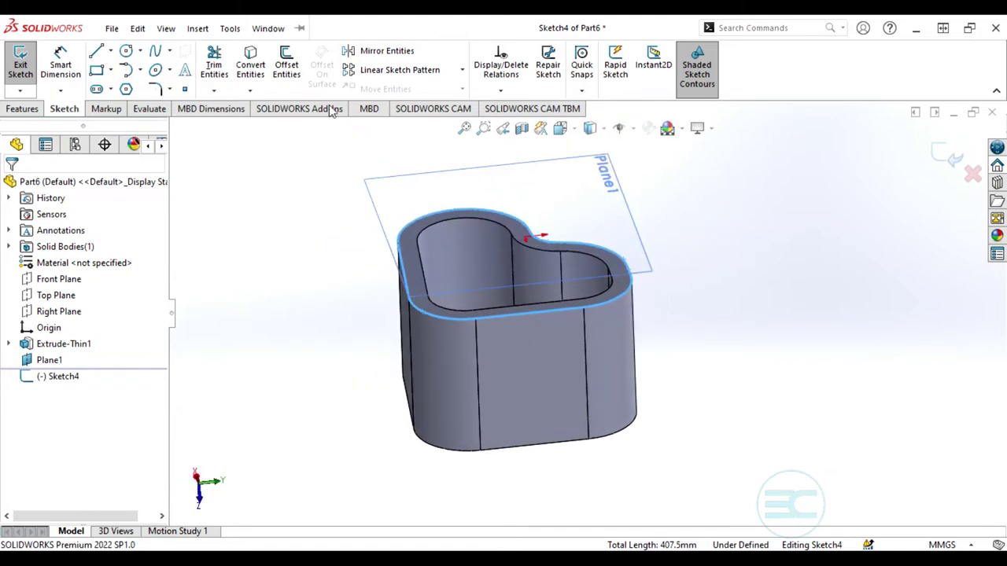
pyautogui.click(247, 66)
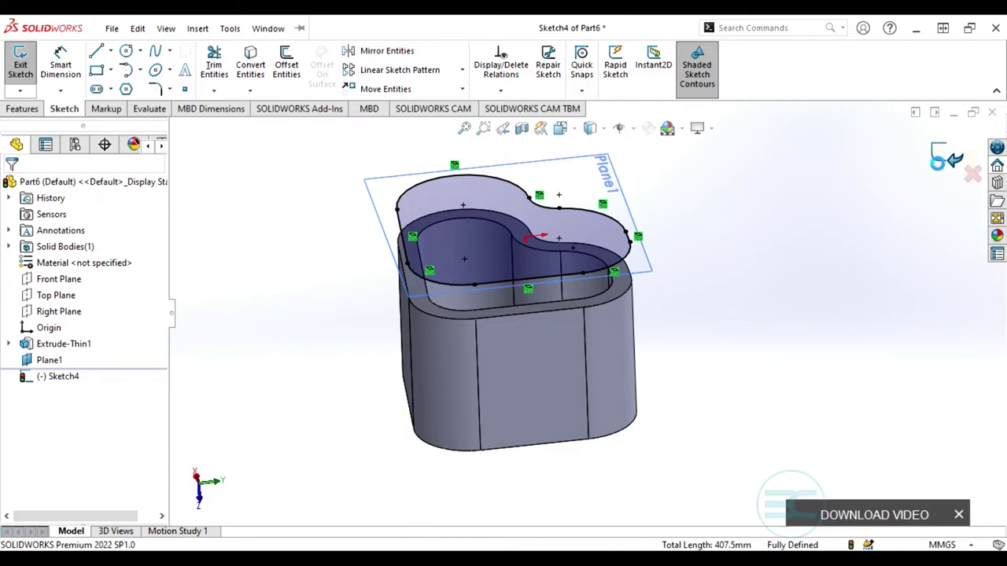
pyautogui.click(952, 163)
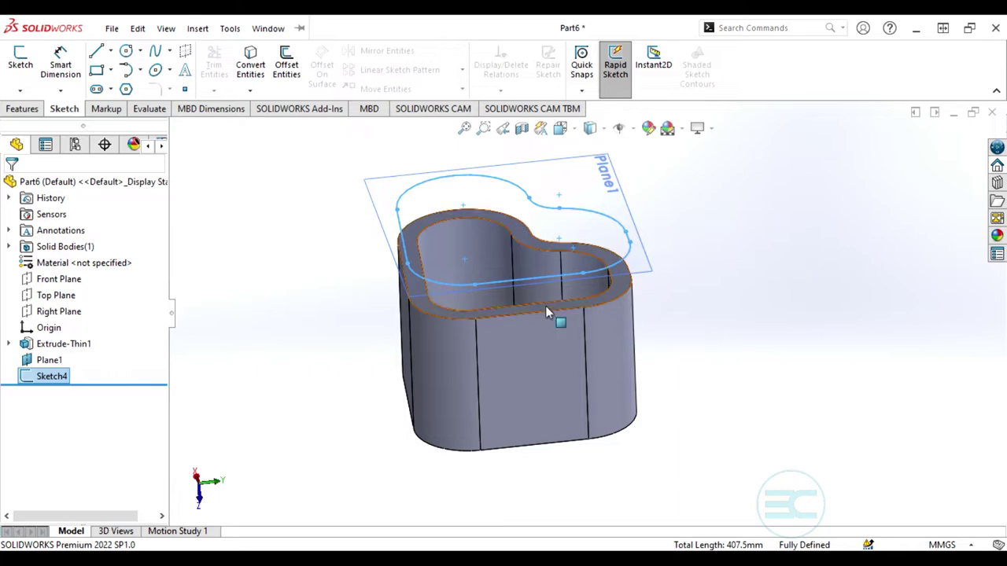
# Hide Plane1 and orbit the model to inspect the converted outline above the body.
pyautogui.click(47, 362)
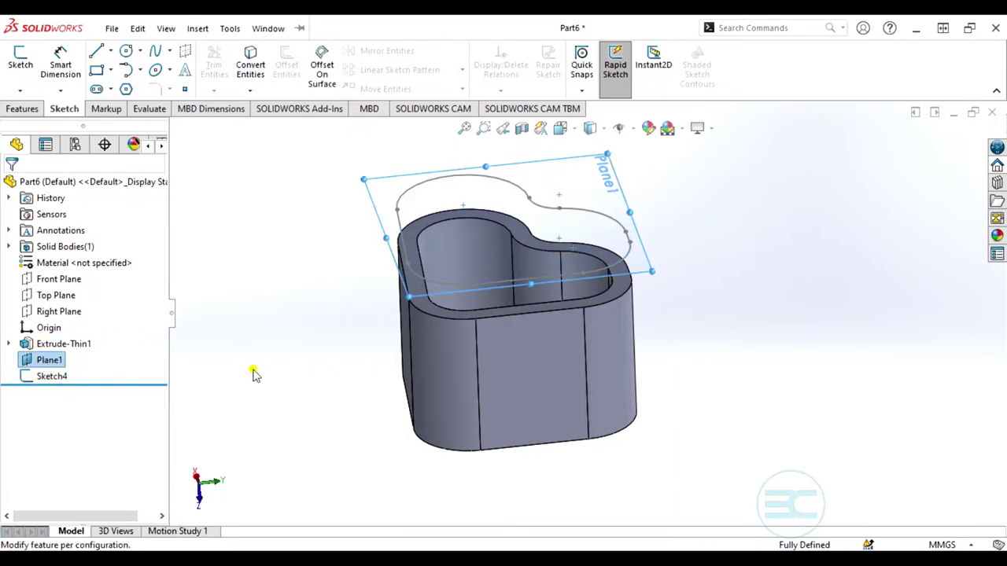
pyautogui.click(47, 361)
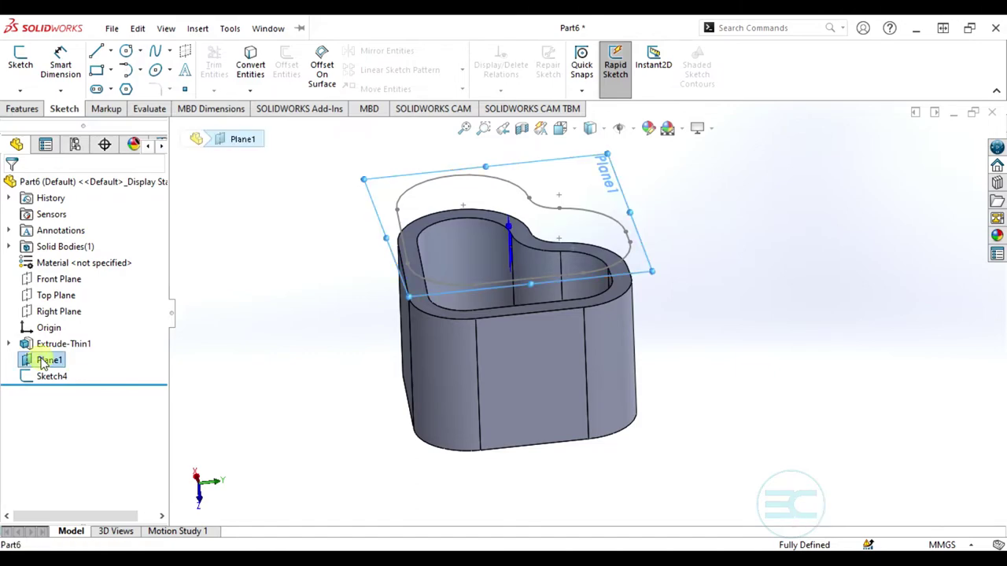
pyautogui.click(77, 339)
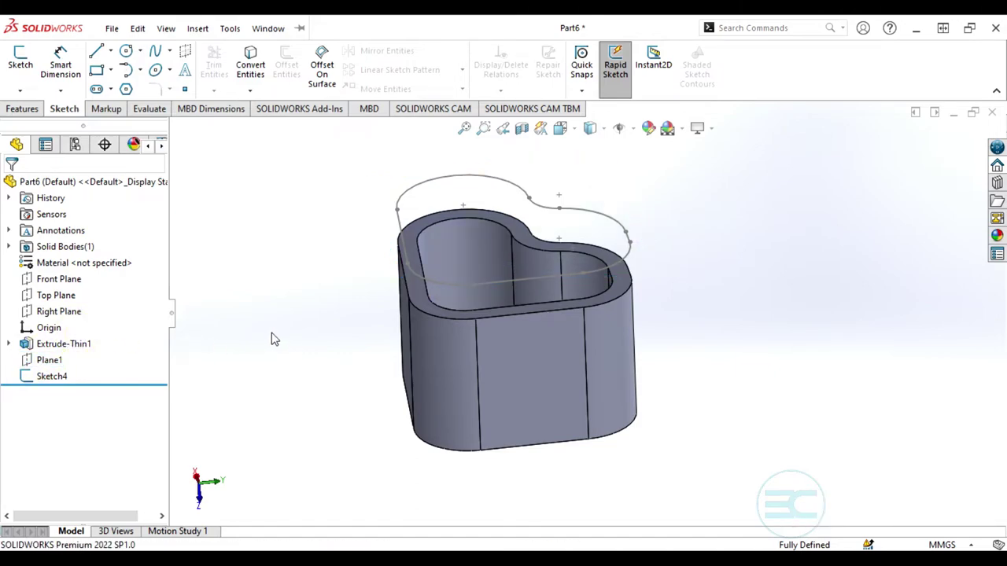
pyautogui.moveTo(298, 328); pyautogui.dragTo(557, 445, button='middle')
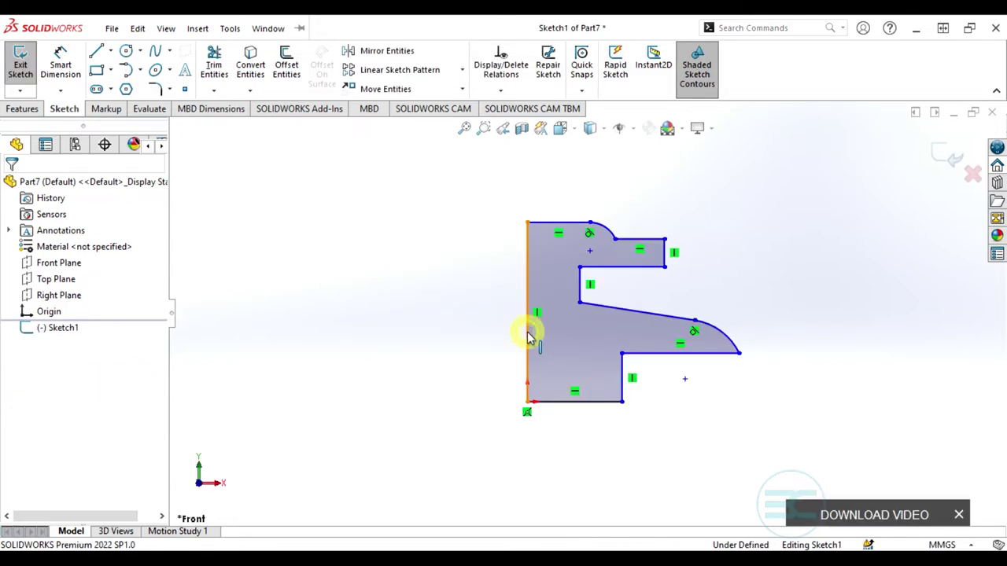
# Change the vertical line through the origin in the half profile to construction geometry.
pyautogui.click(528, 336)
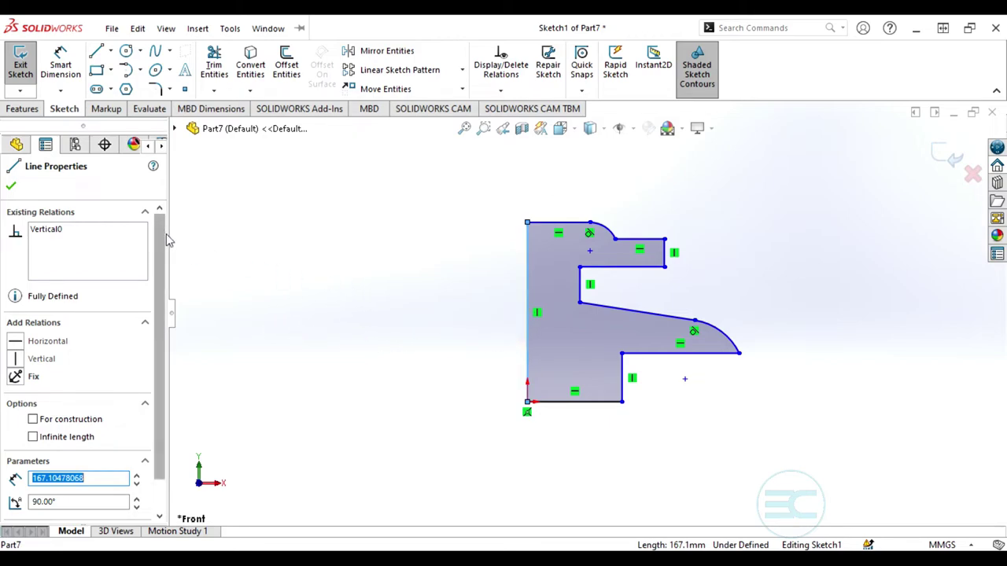
pyautogui.scroll(-2, 161, 248)
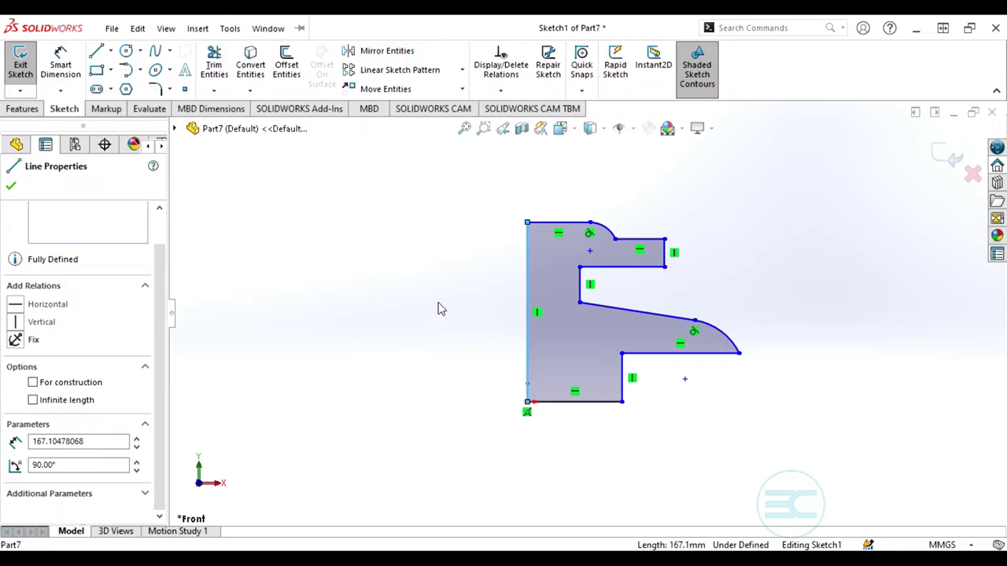
pyautogui.click(33, 383)
pyautogui.click(390, 347)
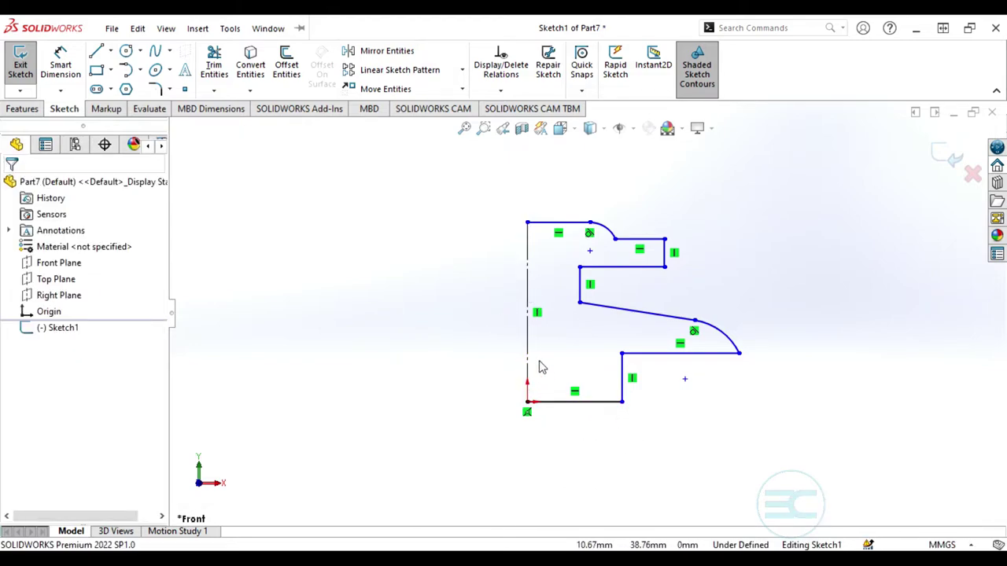
# Mirror all solid lines and arcs of the half profile about the vertical construction line.
pyautogui.click(377, 52)
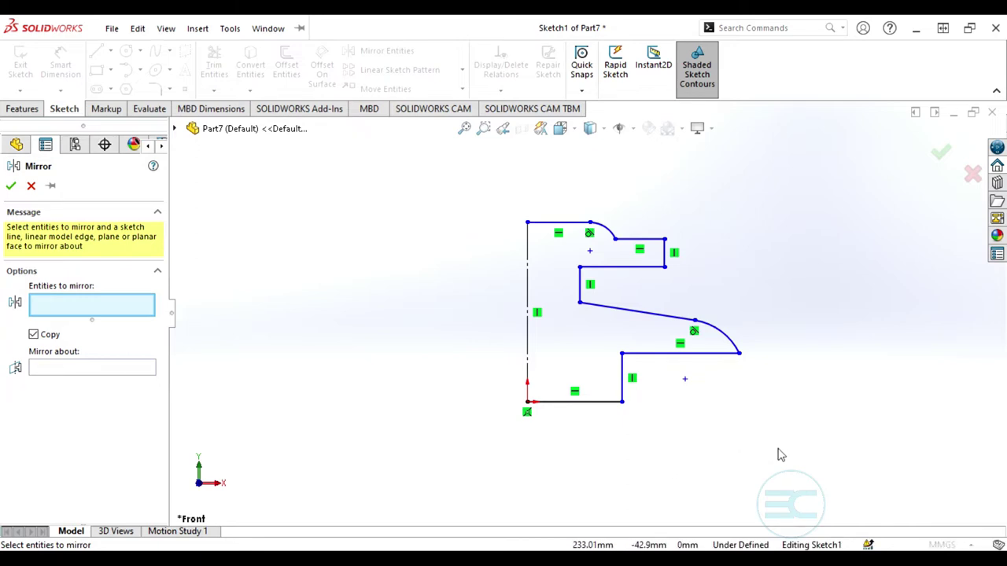
pyautogui.moveTo(777, 448)
pyautogui.mouseDown()
pyautogui.moveTo(682, 447)
pyautogui.moveTo(598, 331)
pyautogui.moveTo(587, 196)
pyautogui.moveTo(570, 186)
pyautogui.mouseUp()
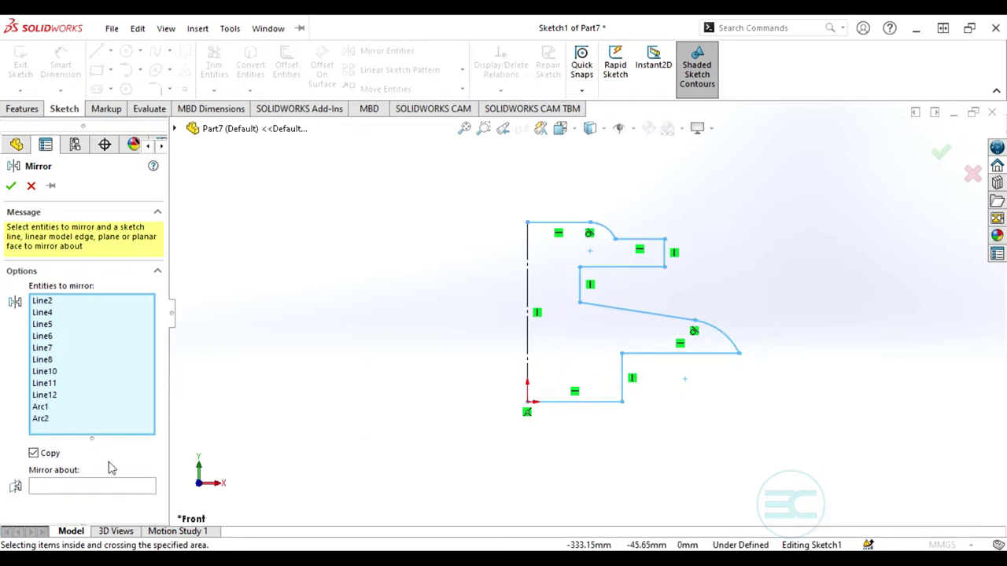
pyautogui.click(67, 488)
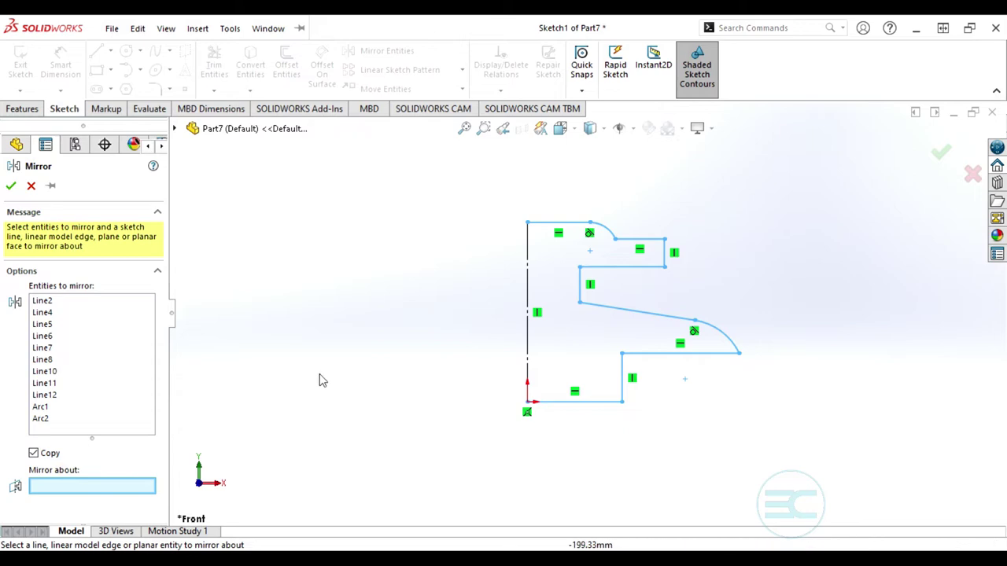
# Mirror the half profile about its vertical centerline and pull the outer end of the lower arc inward.
pyautogui.click(527, 286)
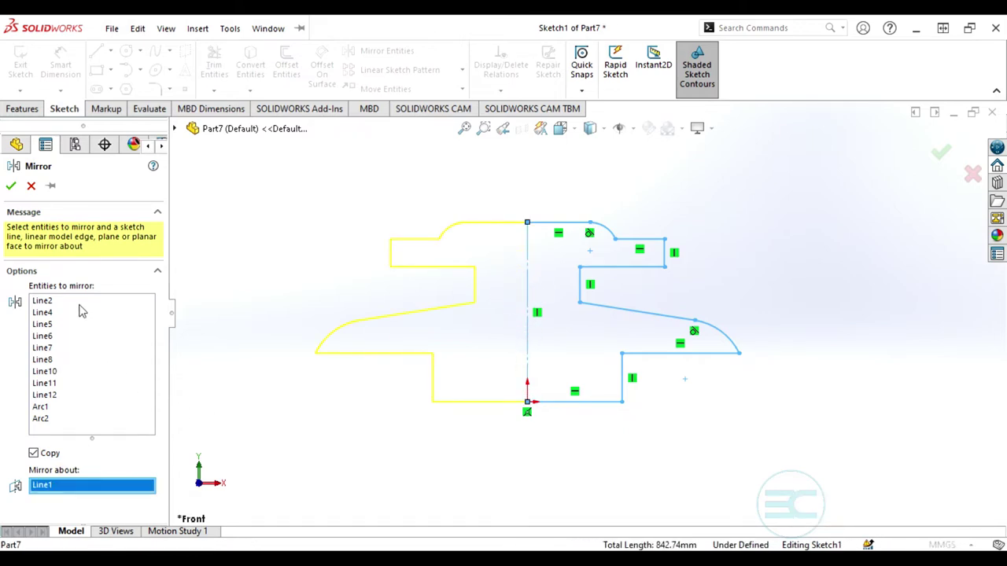
pyautogui.click(11, 187)
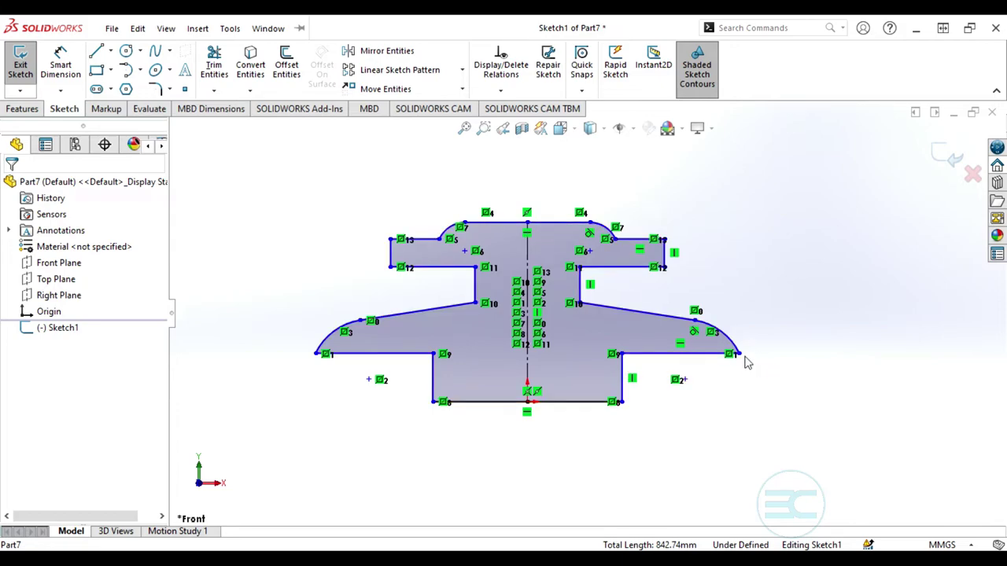
pyautogui.moveTo(745, 358); pyautogui.dragTo(710, 363)
pyautogui.click(832, 376)
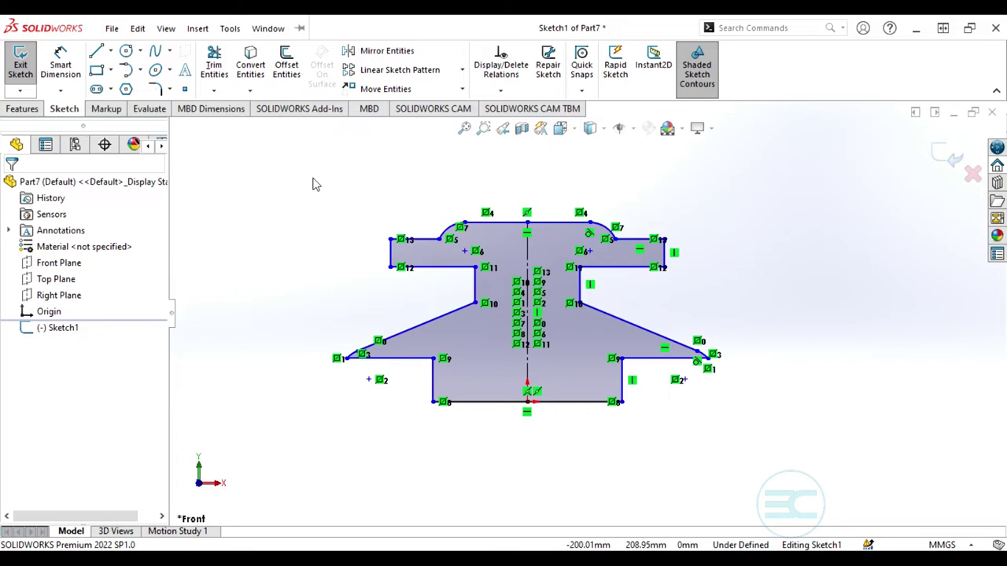
# Undo the arc endpoint move and the mirror about the vertical centerline.
pyautogui.hotkey('ctrl', 'z')
pyautogui.hotkey('ctrl', 'z')
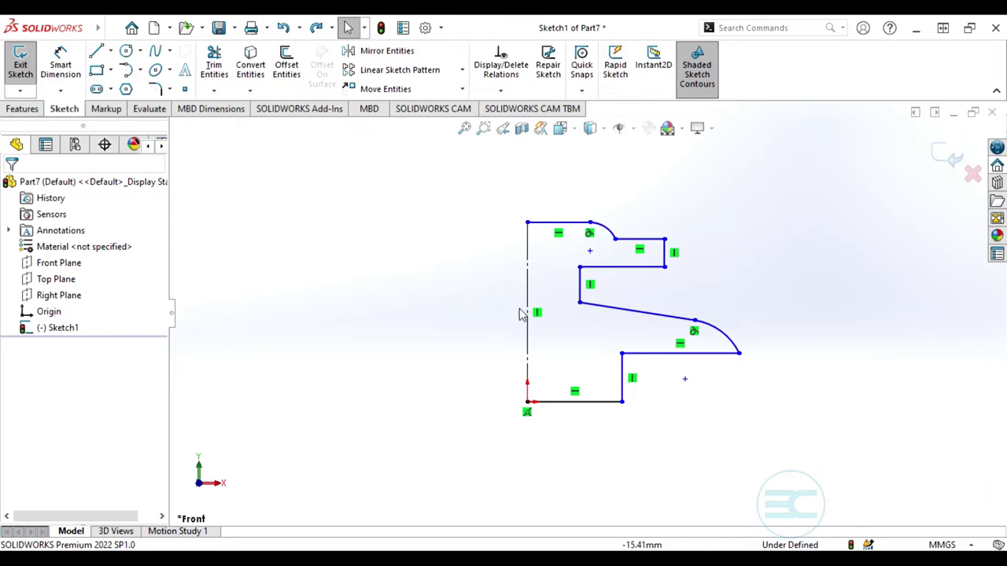
# Sketch a slanted line about 464 mm long beside the half profile, on the far side of its centerline.
pyautogui.scroll(3, 559, 293)
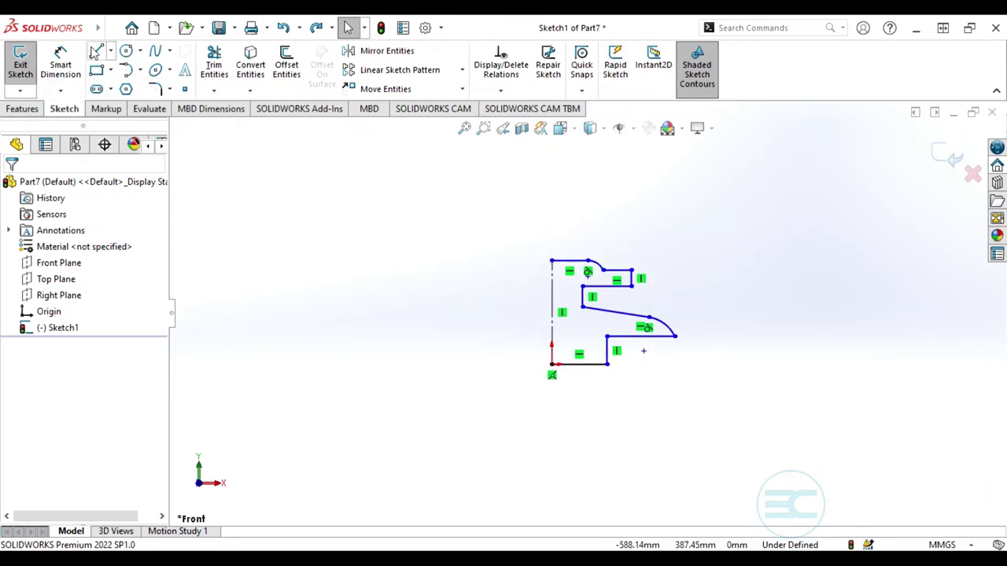
pyautogui.click(96, 51)
pyautogui.click(493, 428)
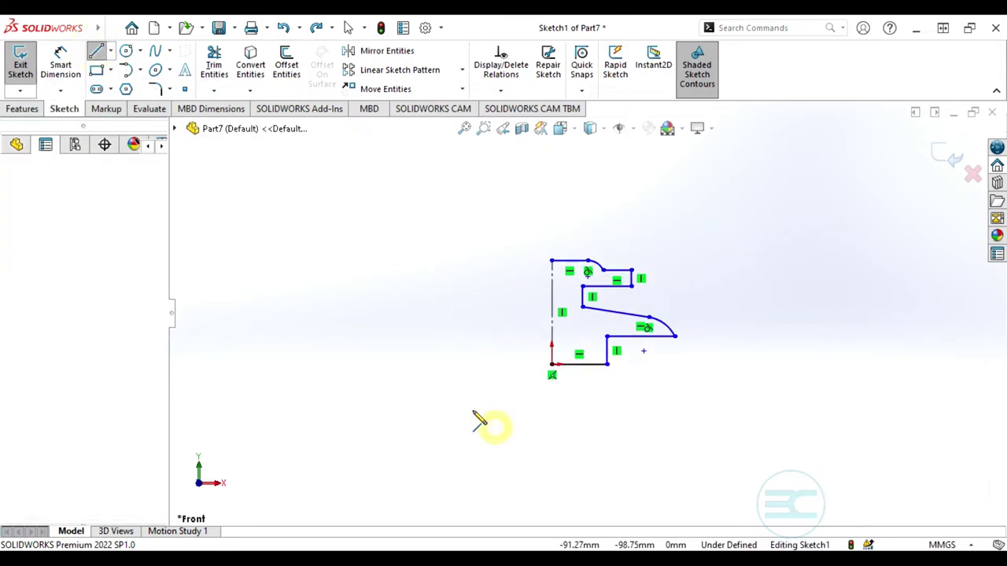
pyautogui.click(343, 182)
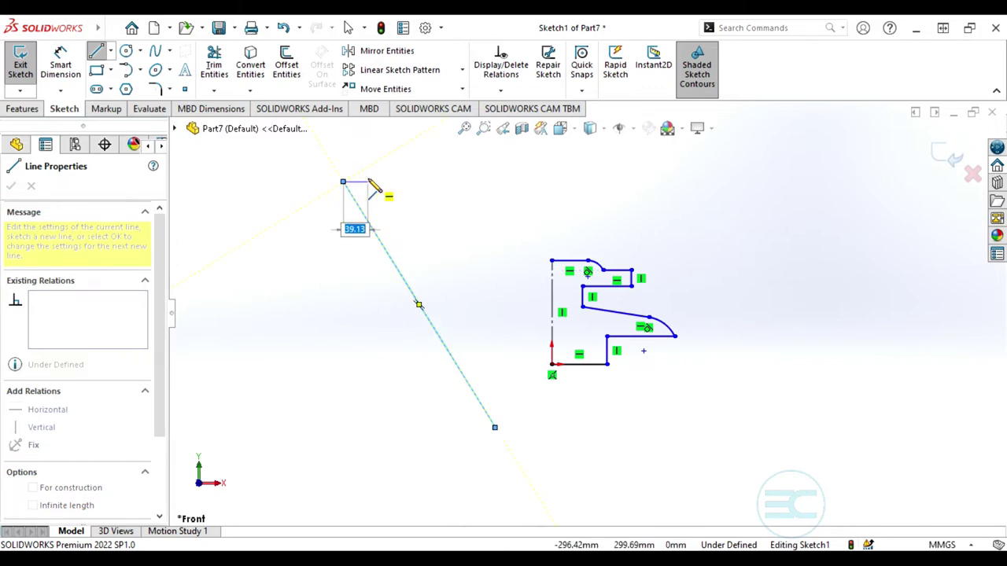
pyautogui.press('Escape')
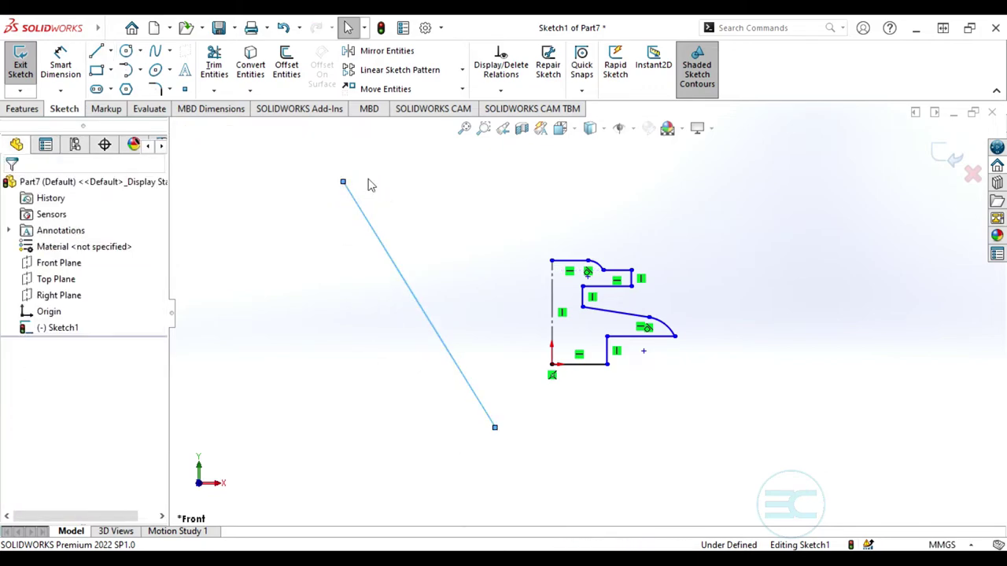
# Convert the slanted line to construction geometry.
pyautogui.click(394, 268)
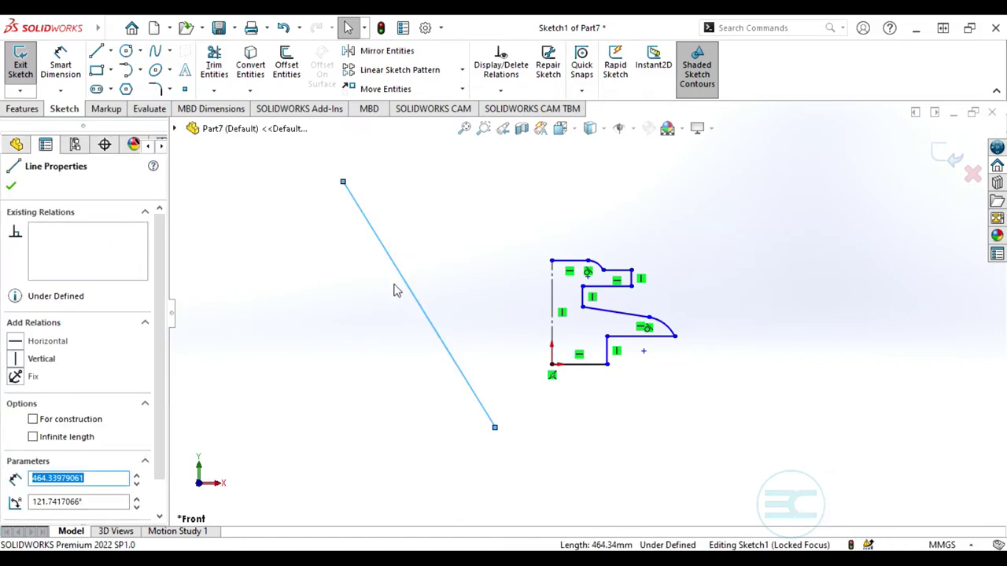
pyautogui.click(42, 423)
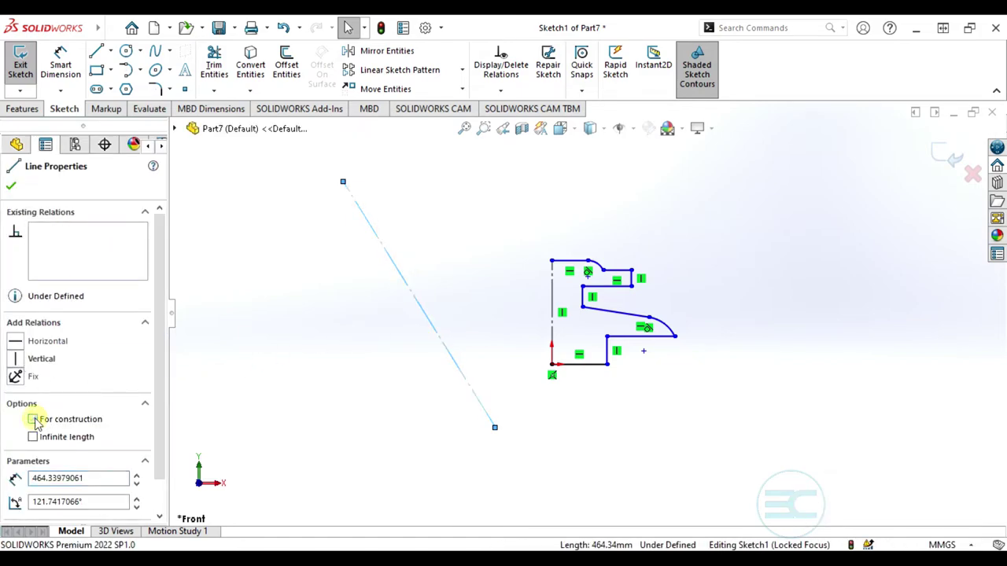
pyautogui.click(643, 207)
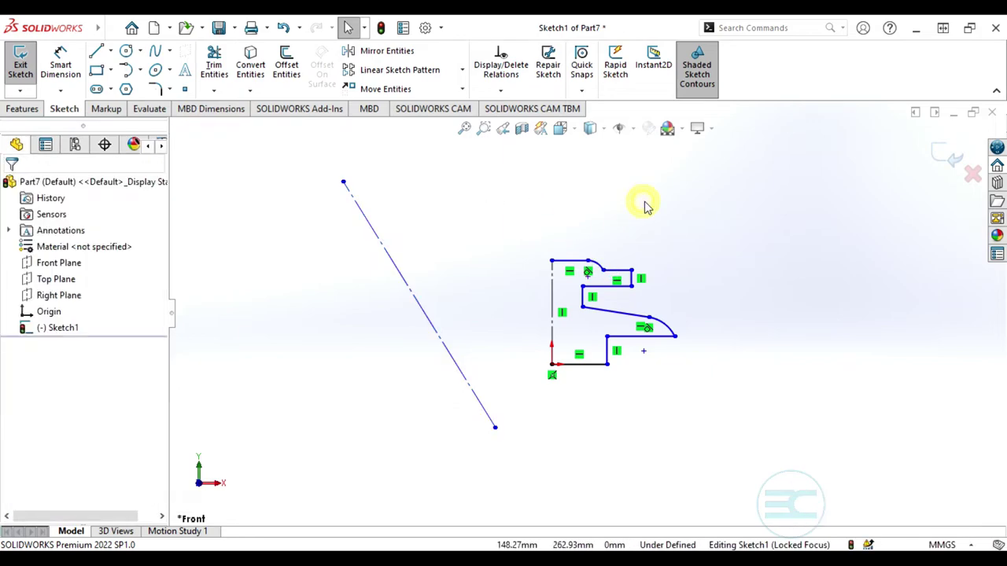
# Mirror all the half profile's lines and arcs about the slanted construction line, keeping the original copy.
pyautogui.click(387, 52)
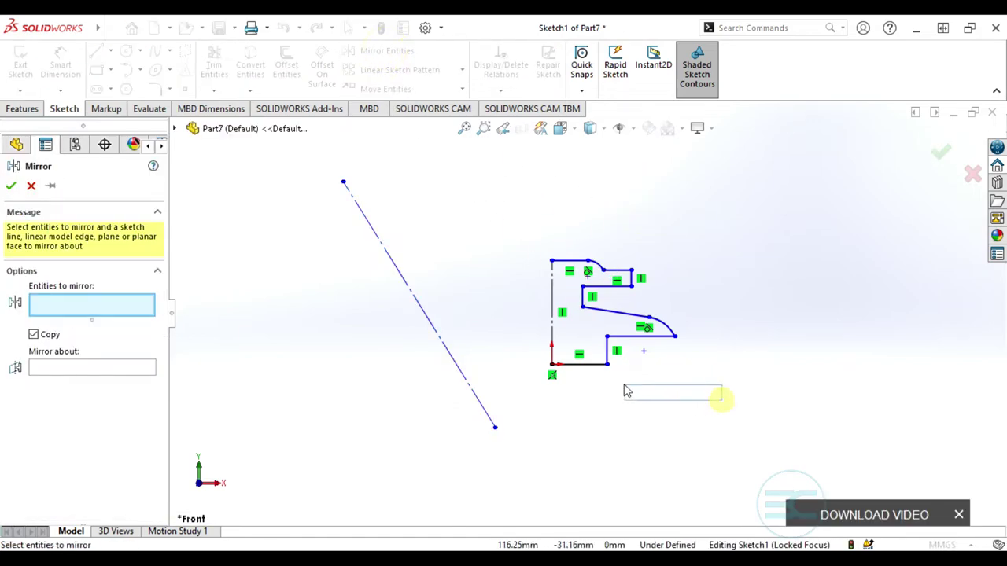
pyautogui.moveTo(624, 391)
pyautogui.mouseDown()
pyautogui.moveTo(584, 249)
pyautogui.moveTo(574, 251)
pyautogui.mouseUp()
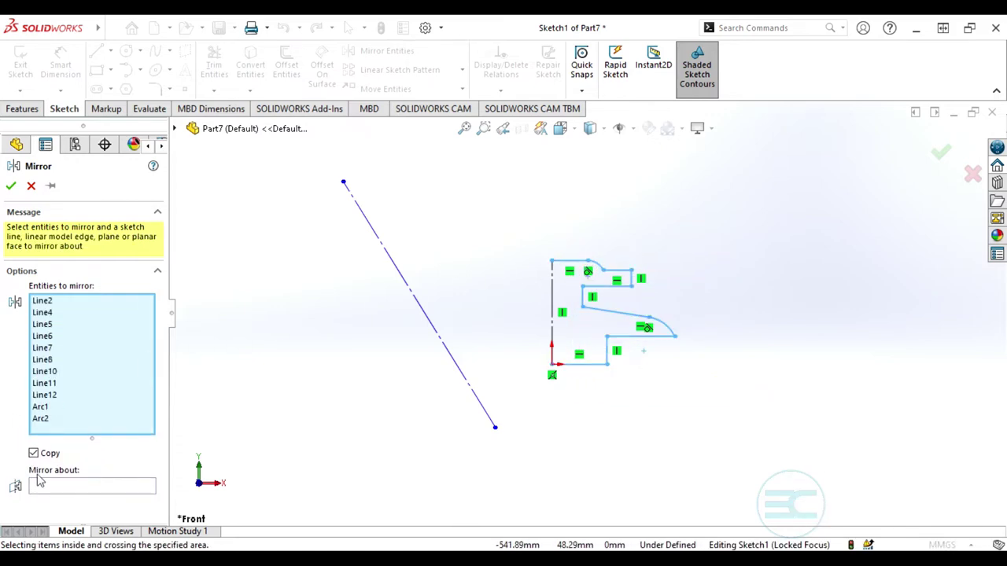
pyautogui.click(59, 486)
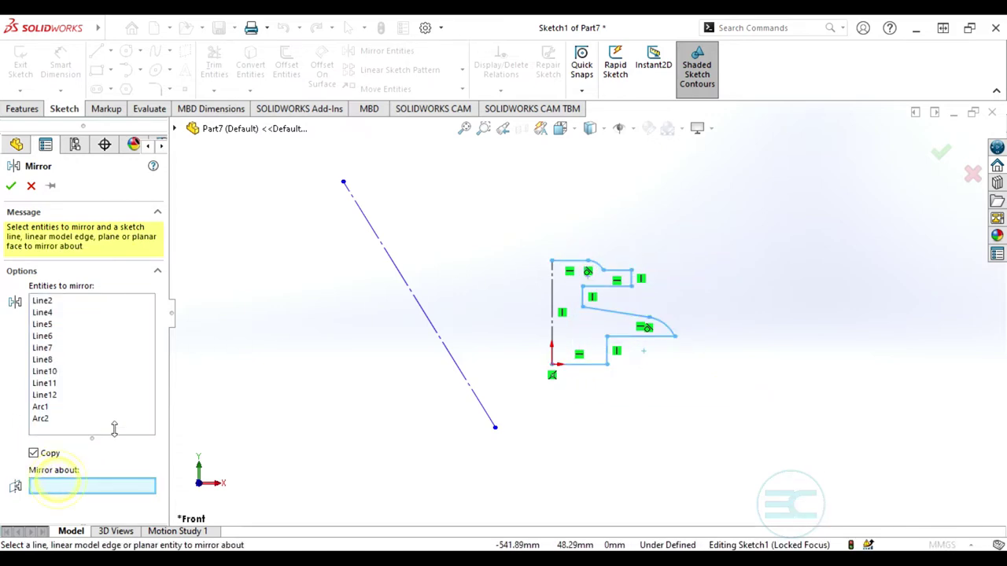
pyautogui.click(433, 329)
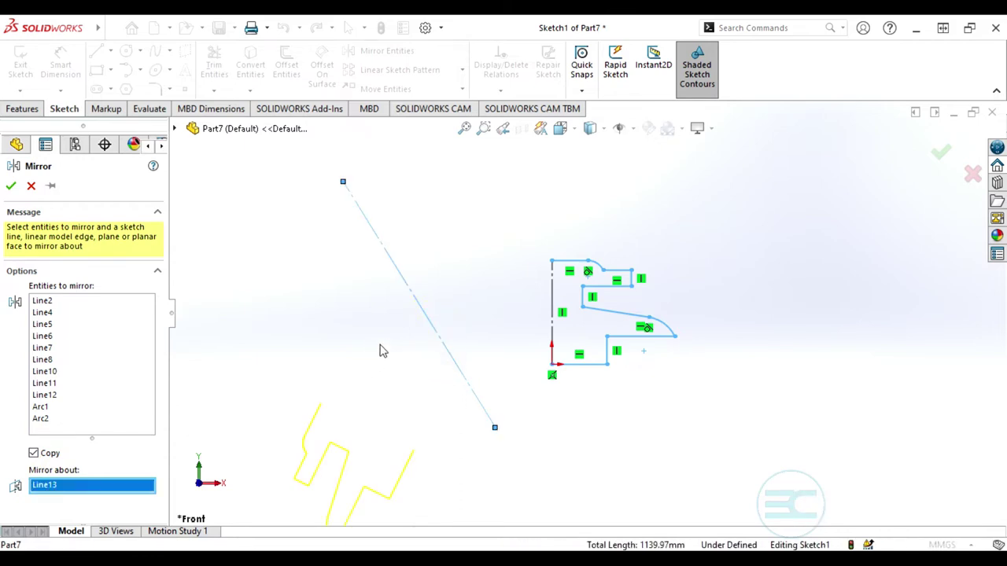
pyautogui.press('z')
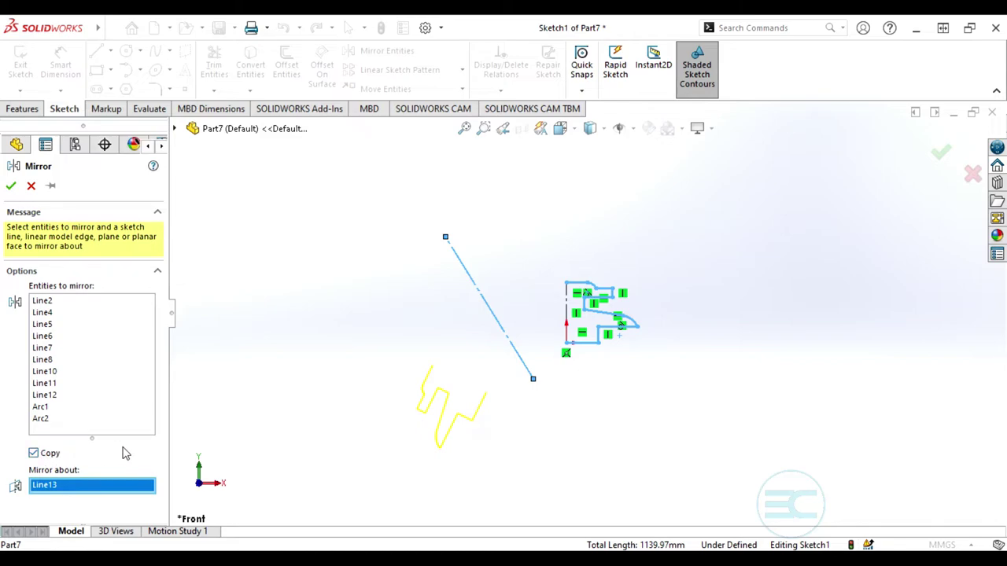
pyautogui.click(12, 186)
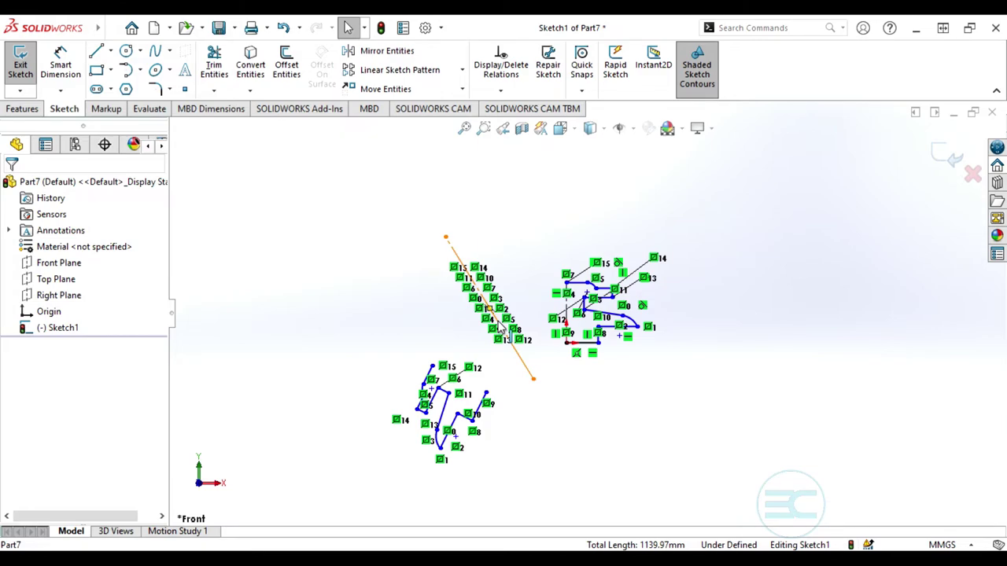
pyautogui.click(736, 290)
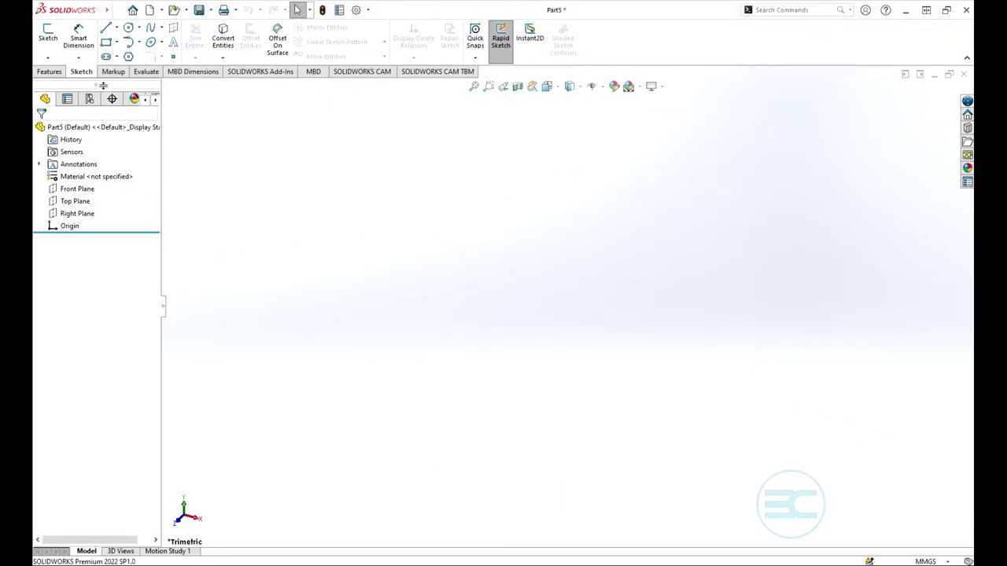
# In Part5, start a sketch on the Front Plane and draw a corner rectangle about 8 by 6.9 mm from the origin.
pyautogui.click(48, 35)
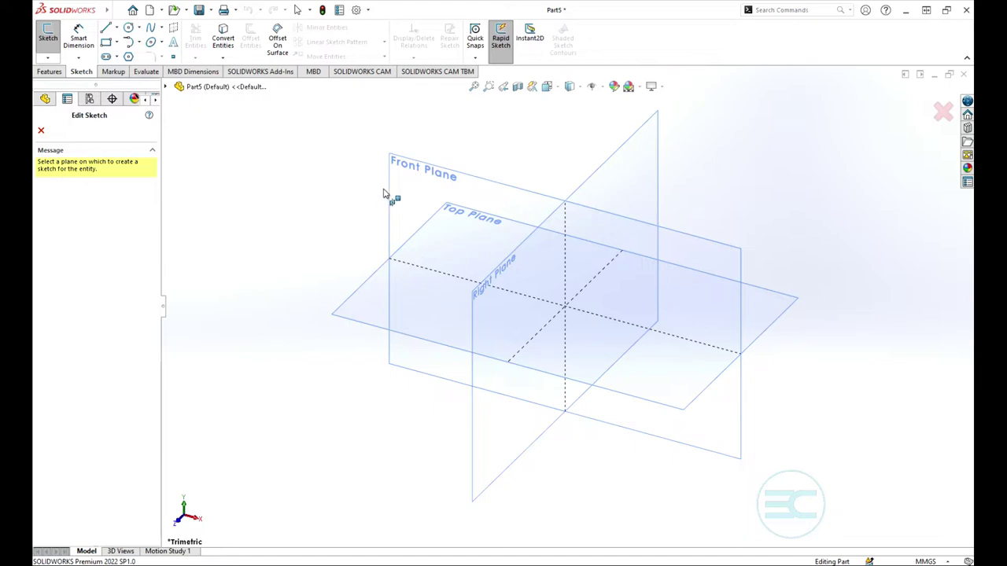
pyautogui.click(423, 186)
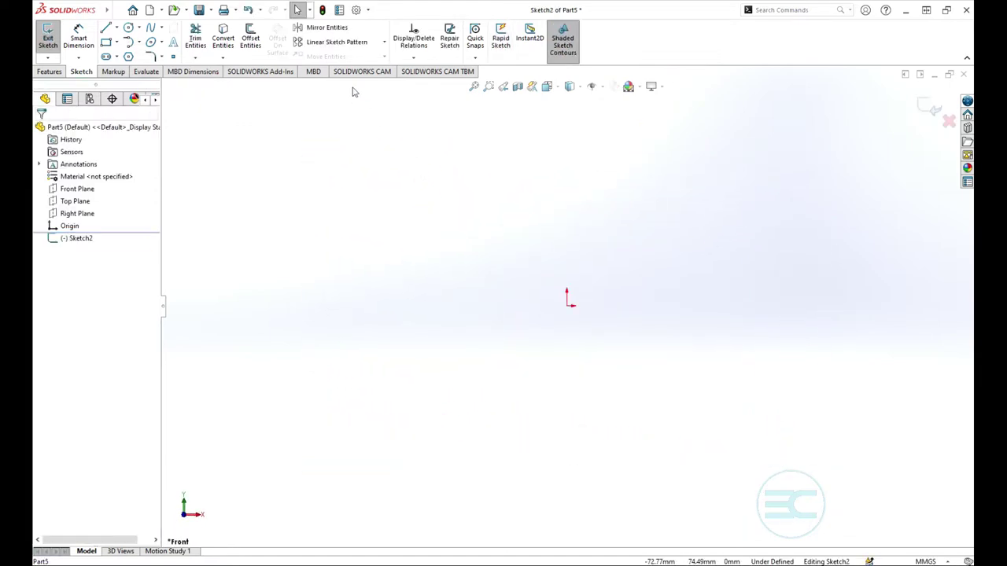
pyautogui.click(107, 44)
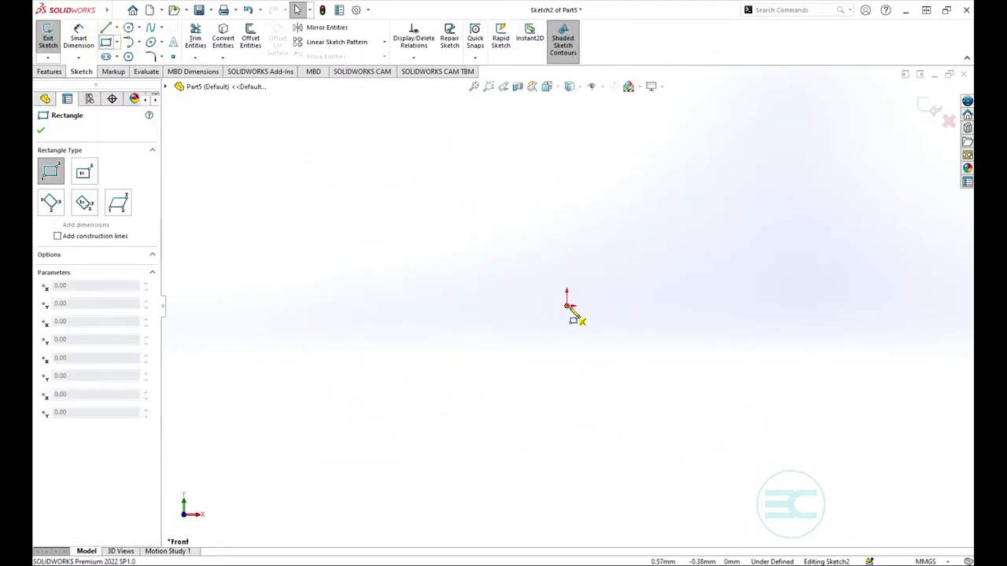
pyautogui.click(567, 304)
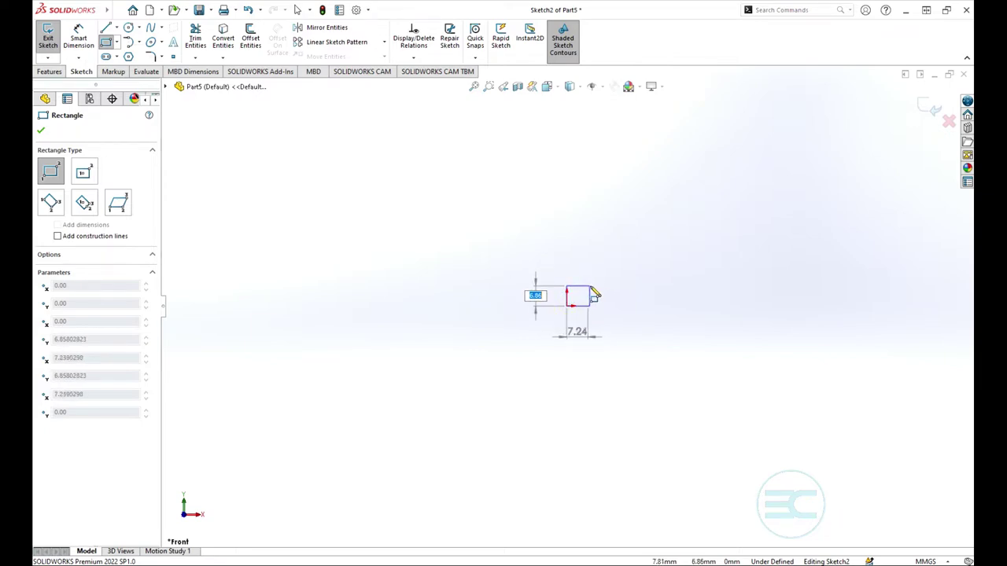
pyautogui.click(590, 287)
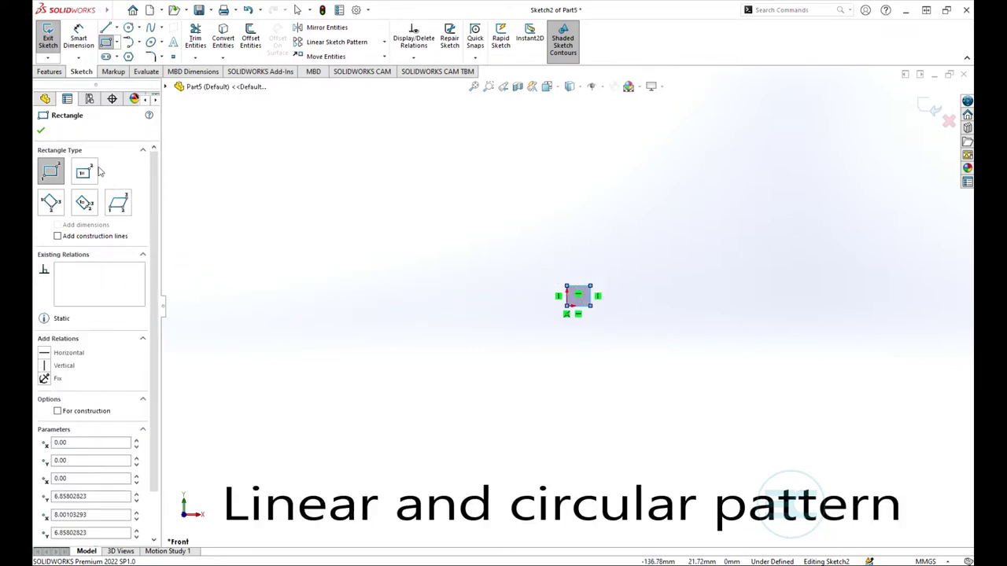
pyautogui.click(42, 132)
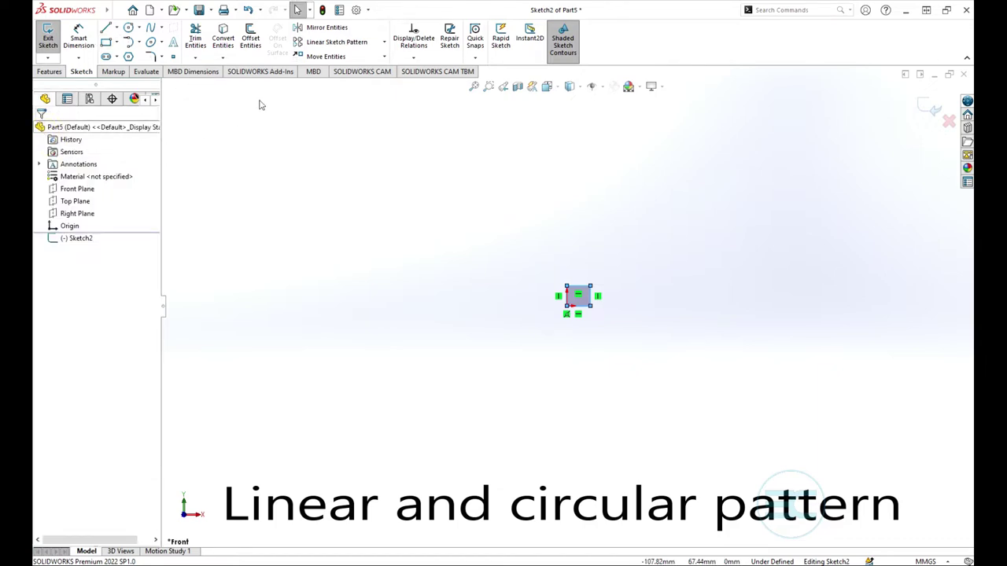
# Set up a linear sketch pattern of the rectangle with 6 instances along X and 6 along Y at 10 mm spacing, with X spacing dimensioned.
pyautogui.click(384, 42)
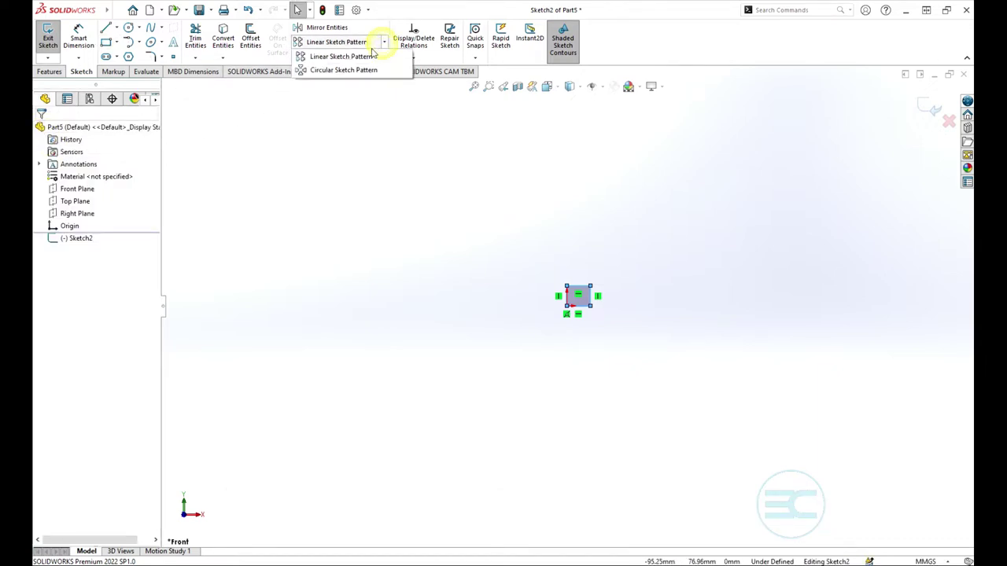
pyautogui.click(340, 57)
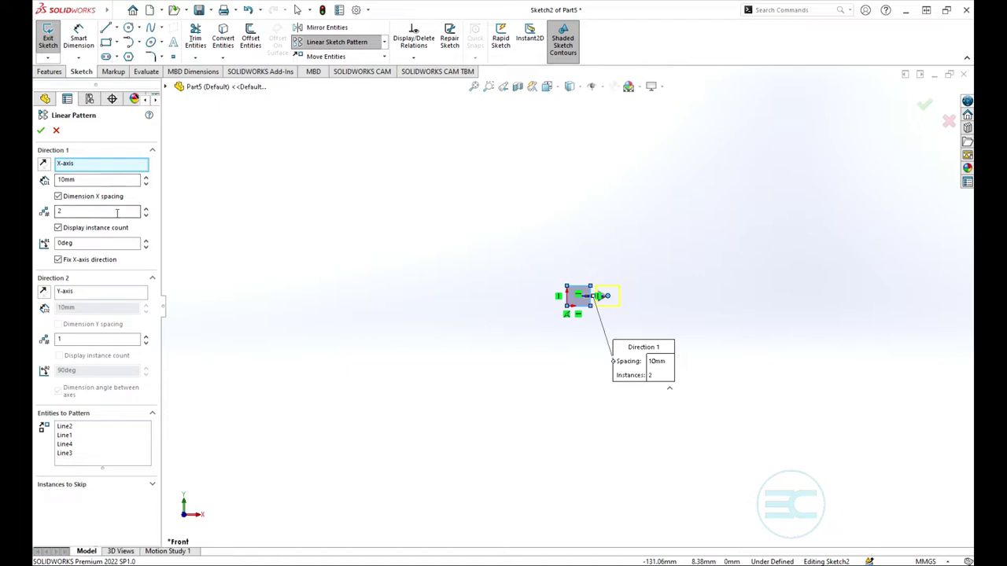
pyautogui.click(76, 211)
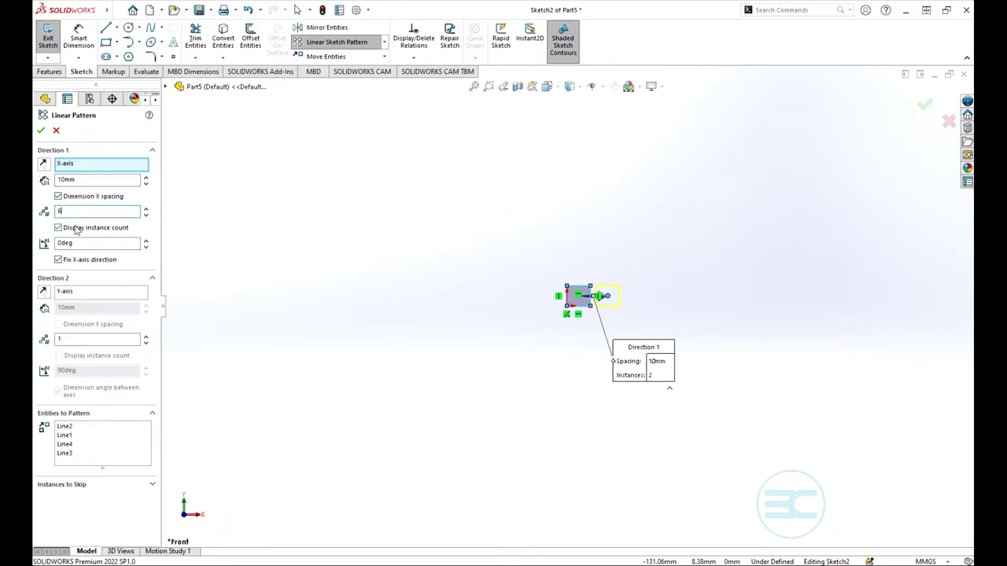
pyautogui.click(137, 198)
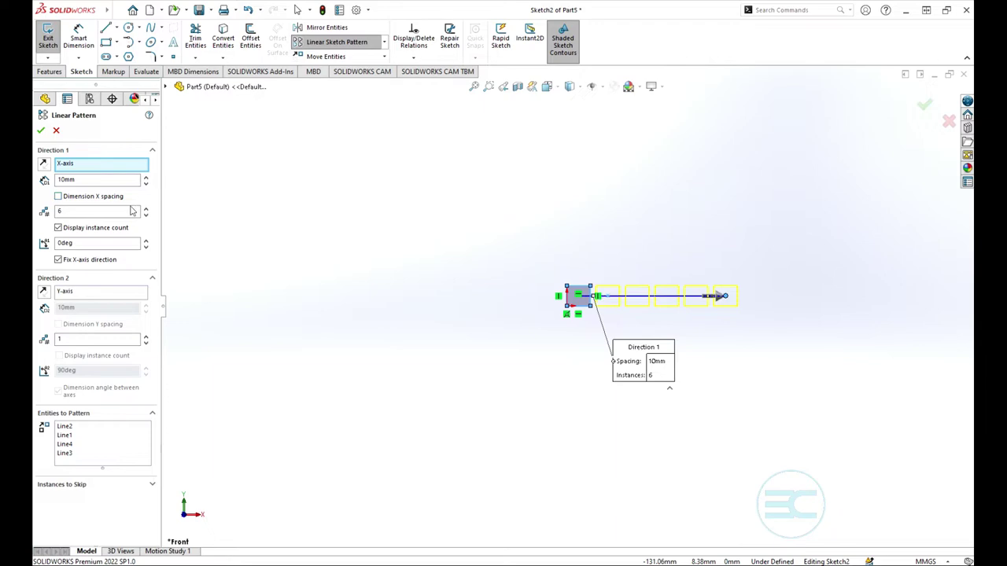
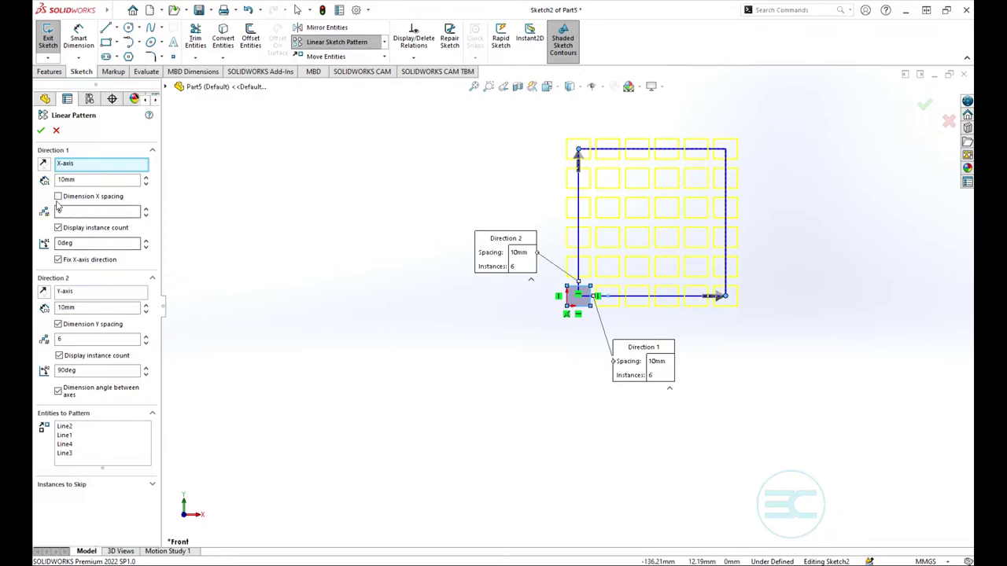
pyautogui.click(59, 201)
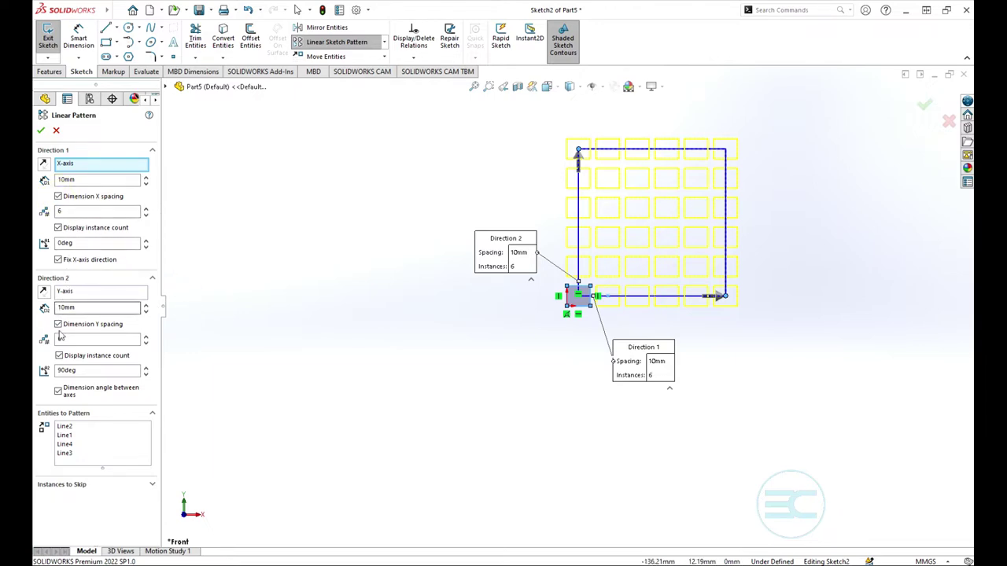
# Skip the pattern instances in columns two and three from rows two to four of the linear sketch pattern.
pyautogui.click(63, 486)
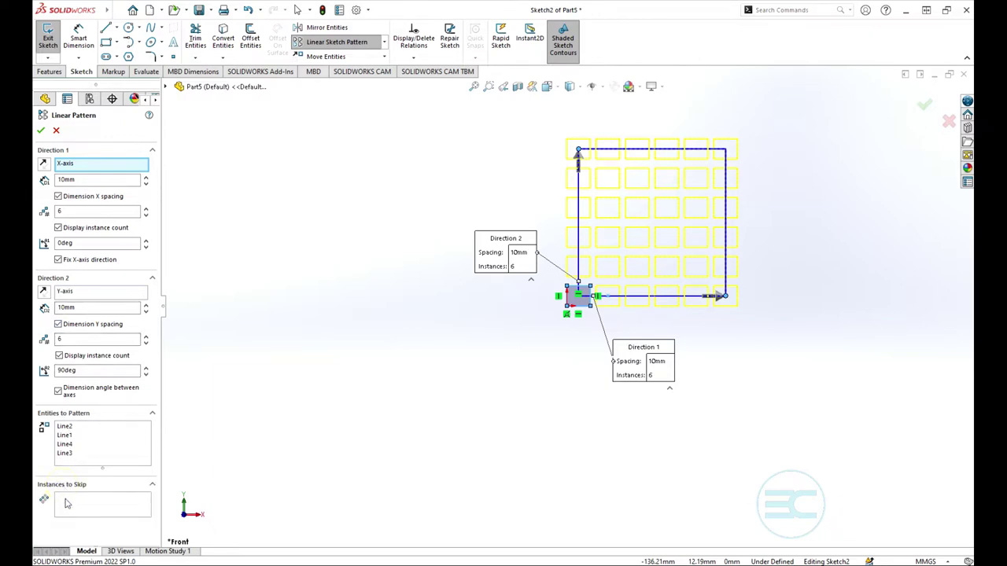
pyautogui.click(67, 503)
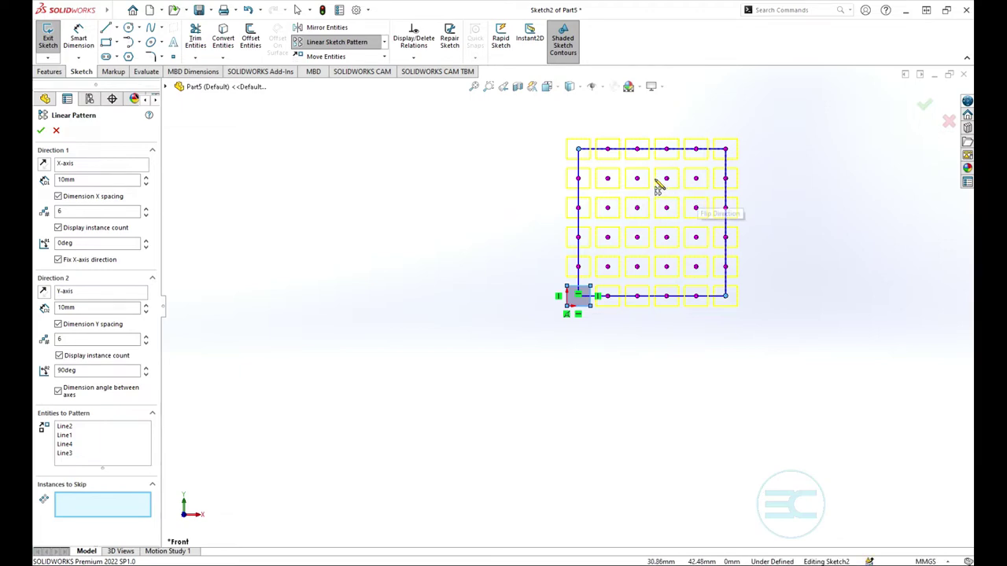
pyautogui.click(637, 267)
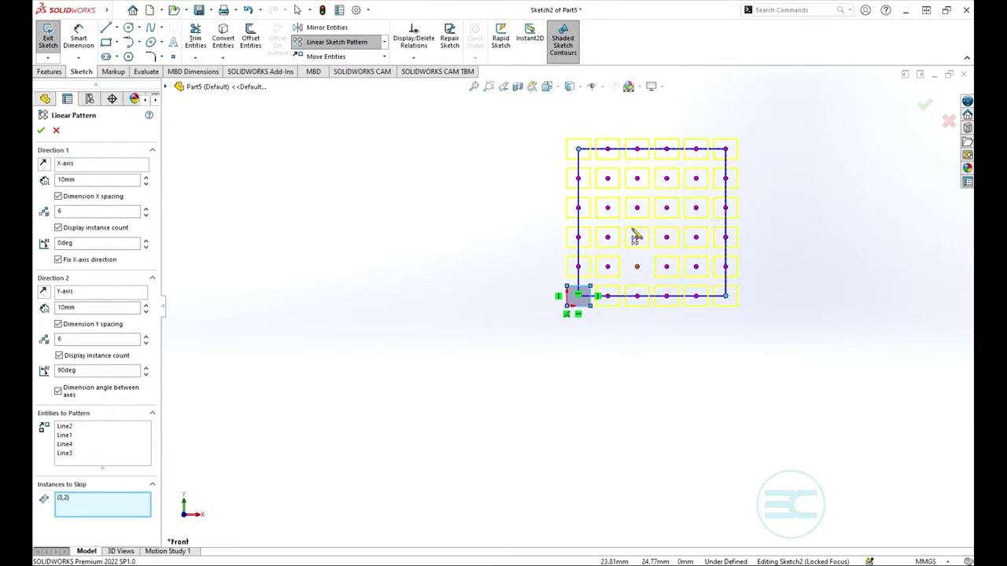
pyautogui.click(607, 208)
pyautogui.click(608, 237)
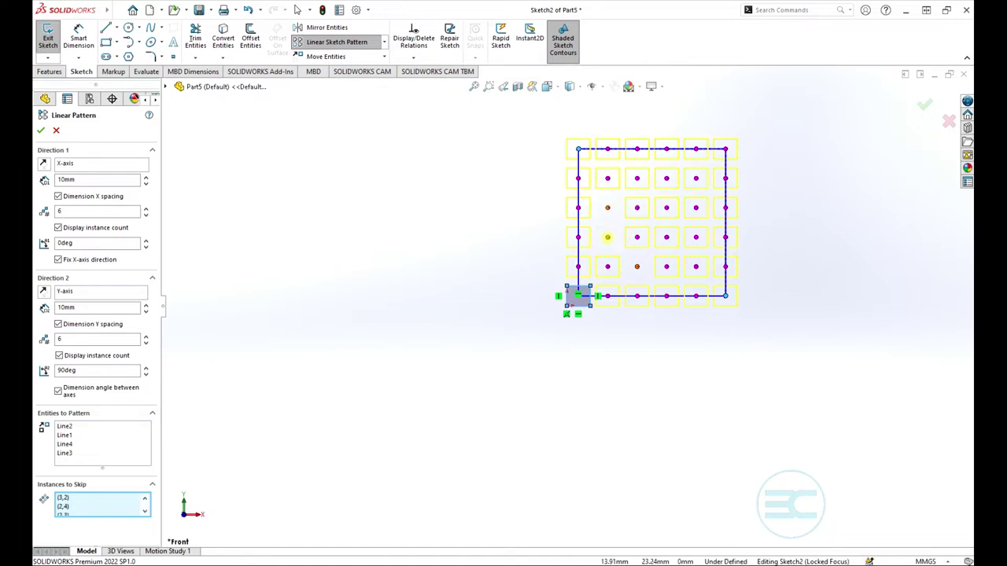
pyautogui.click(607, 266)
pyautogui.click(637, 210)
# Restore all the skipped instances and create the full 6 by 6 linear sketch pattern.
pyautogui.click(608, 209)
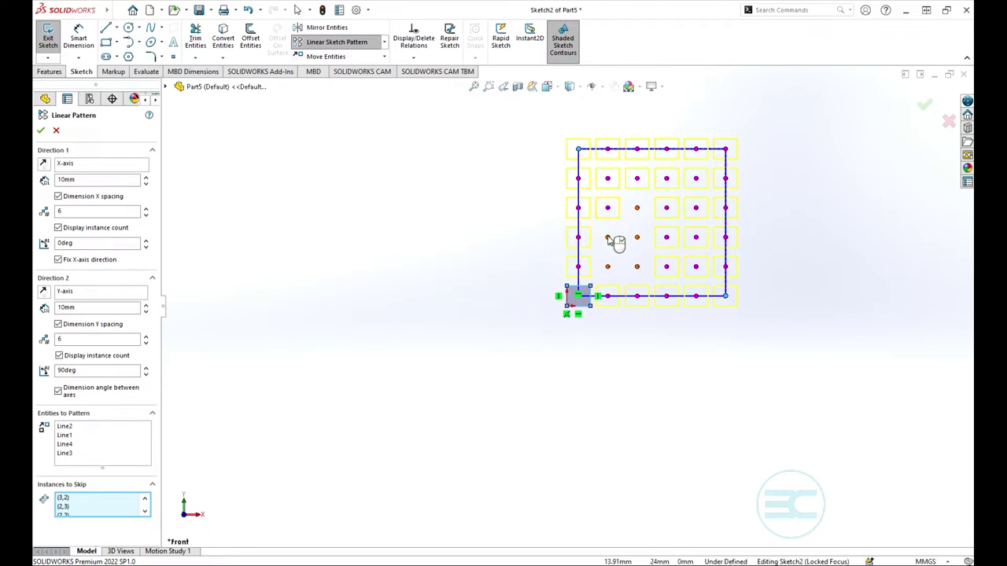
pyautogui.click(610, 238)
pyautogui.click(609, 267)
pyautogui.click(637, 267)
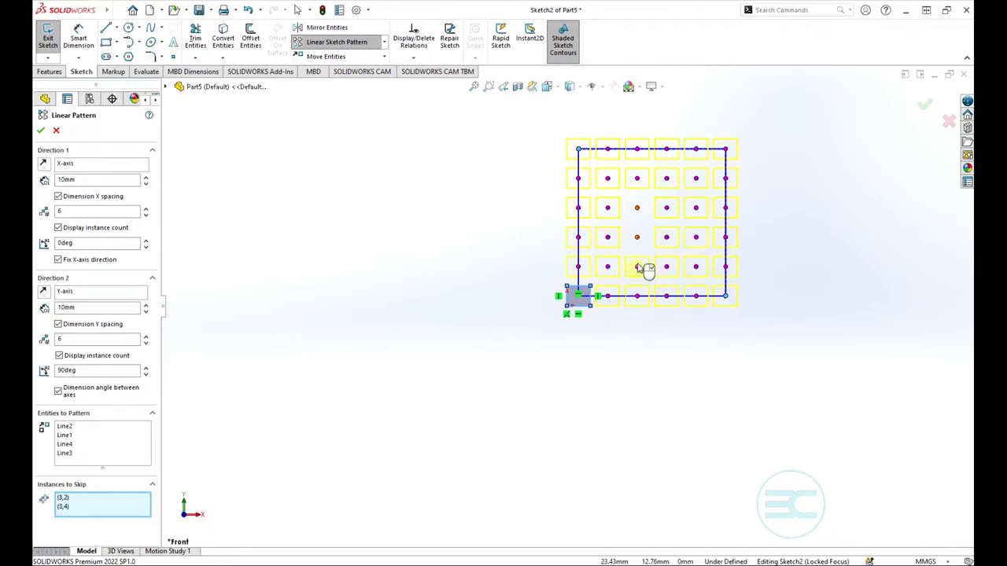
pyautogui.click(637, 209)
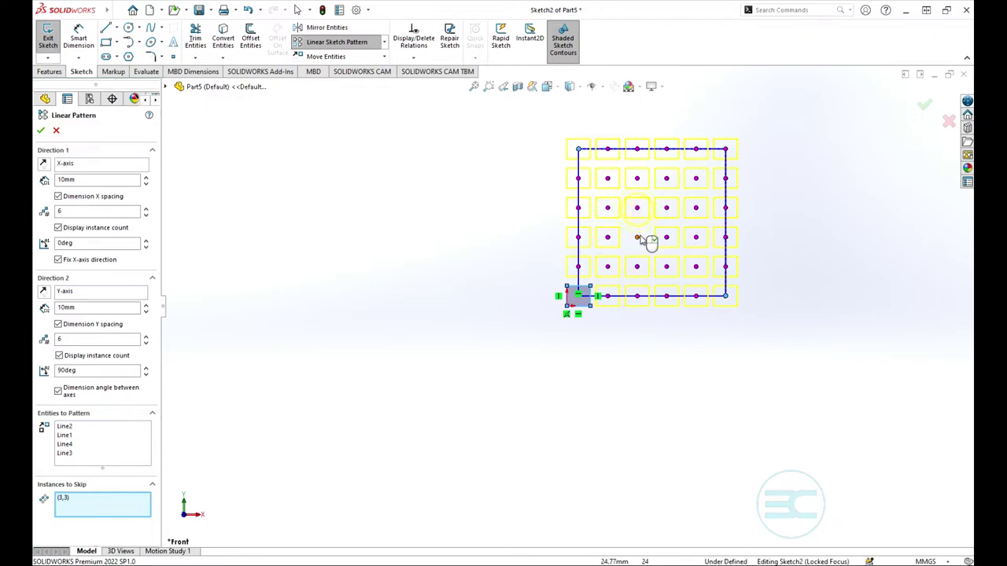
pyautogui.click(637, 238)
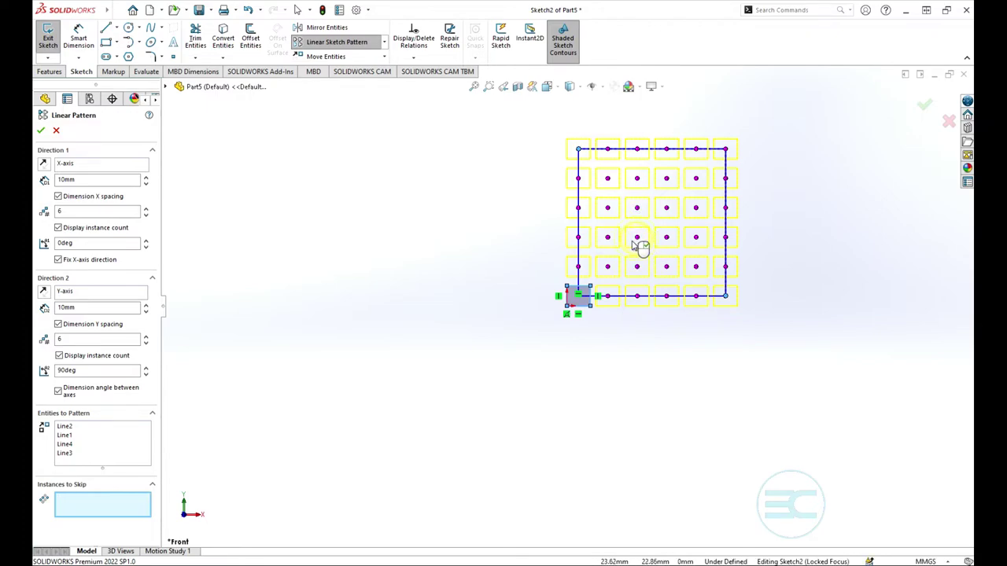
pyautogui.click(42, 130)
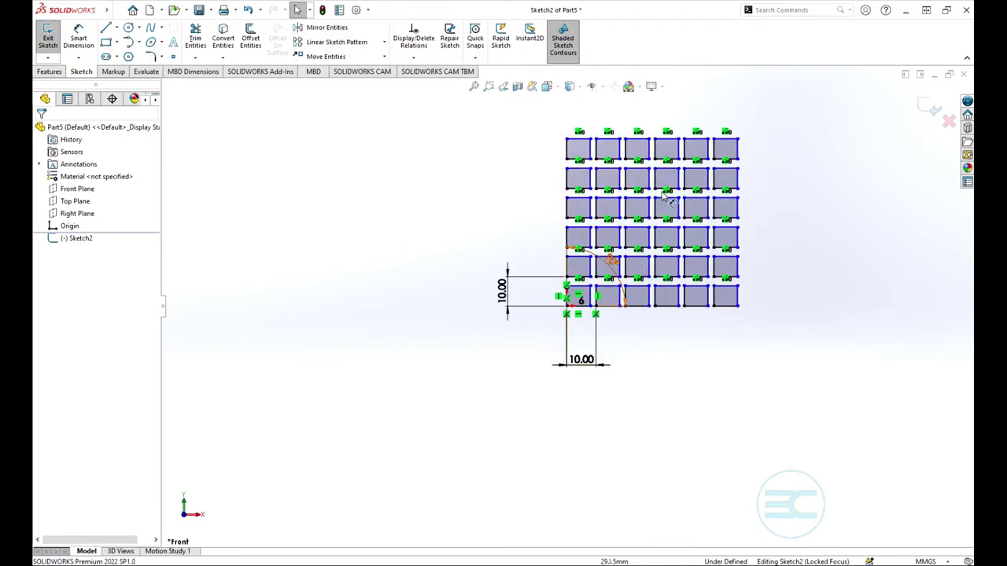
pyautogui.scroll(1, 602, 265)
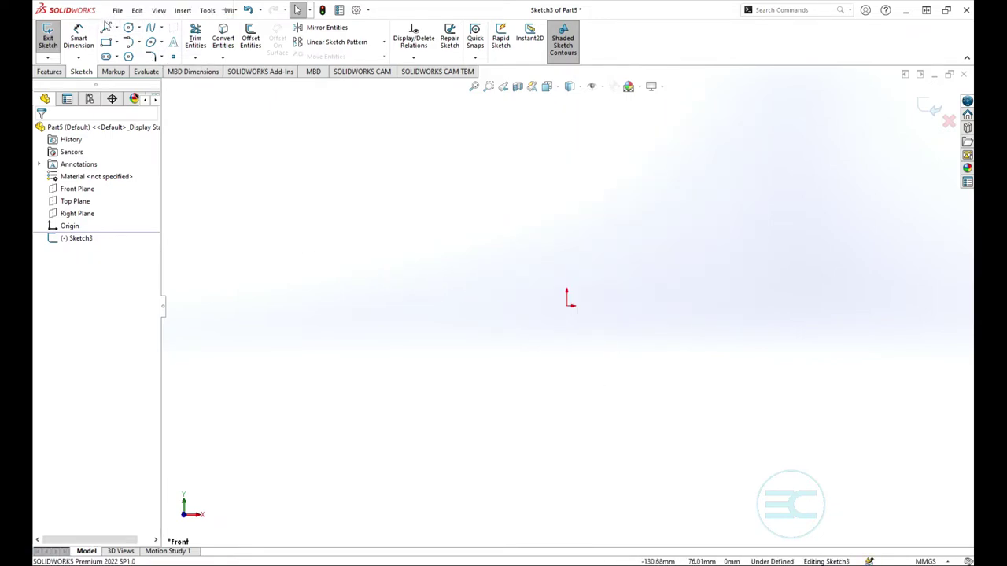
# Draw a corner rectangle about 8.8 by 8.6 mm, directly above the origin.
pyautogui.click(106, 42)
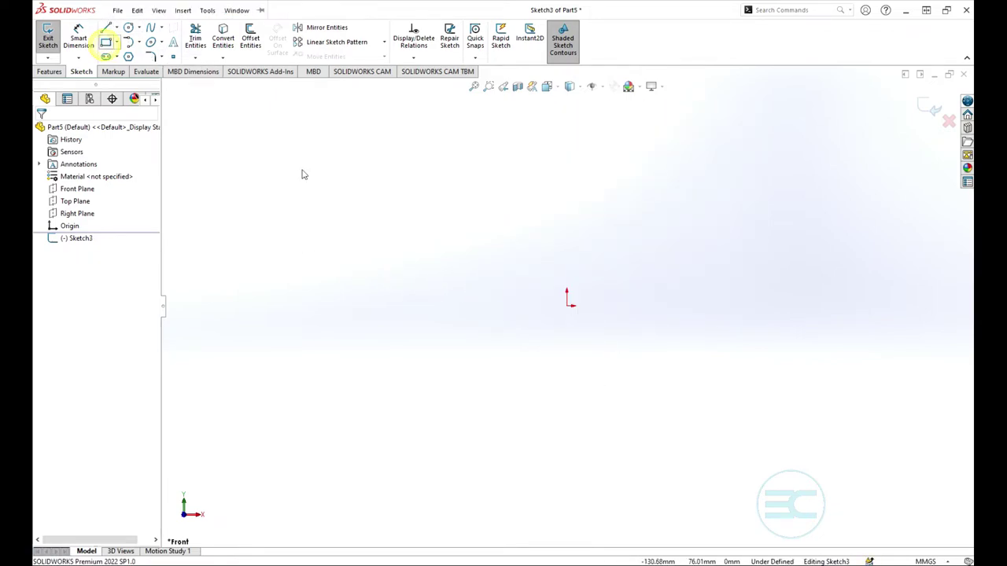
pyautogui.click(553, 148)
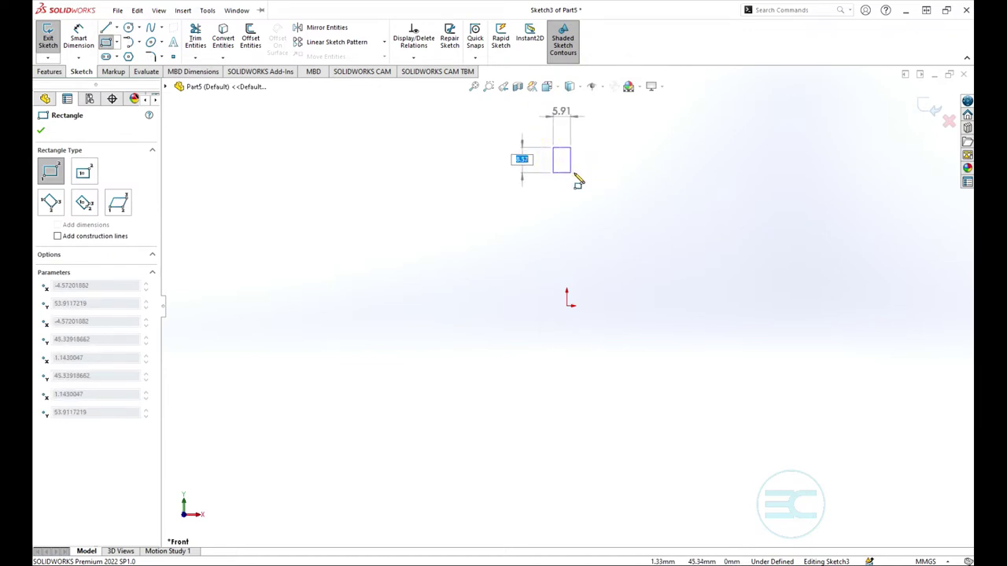
pyautogui.click(580, 174)
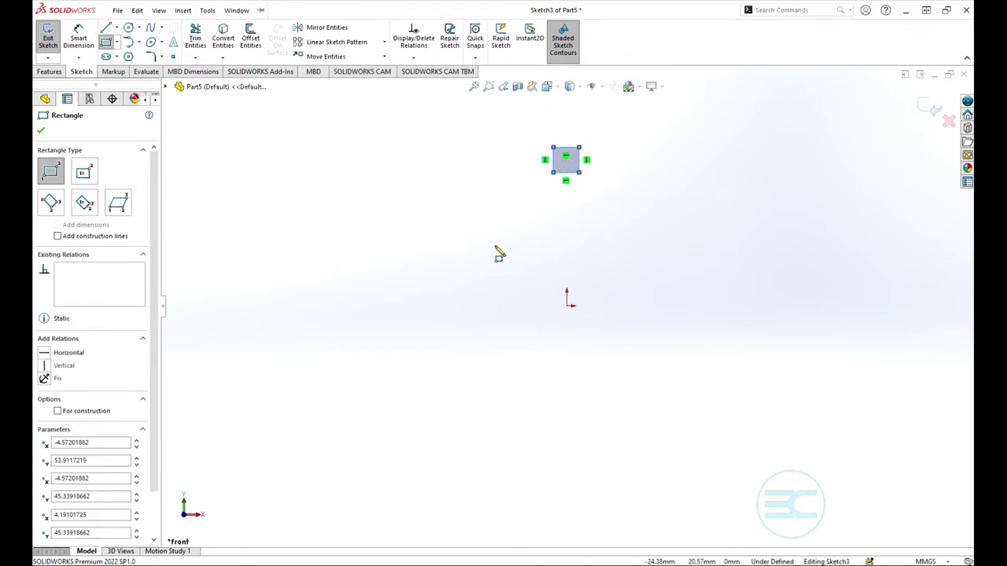
pyautogui.press('Escape')
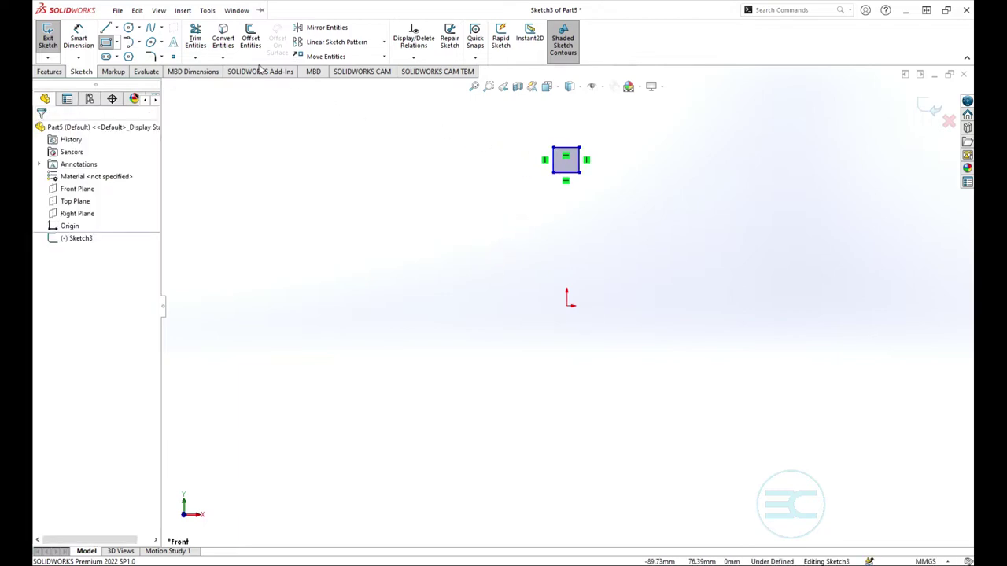
# Set up a circular sketch pattern of the rectangle's four lines, centred on the origin.
pyautogui.click(384, 41)
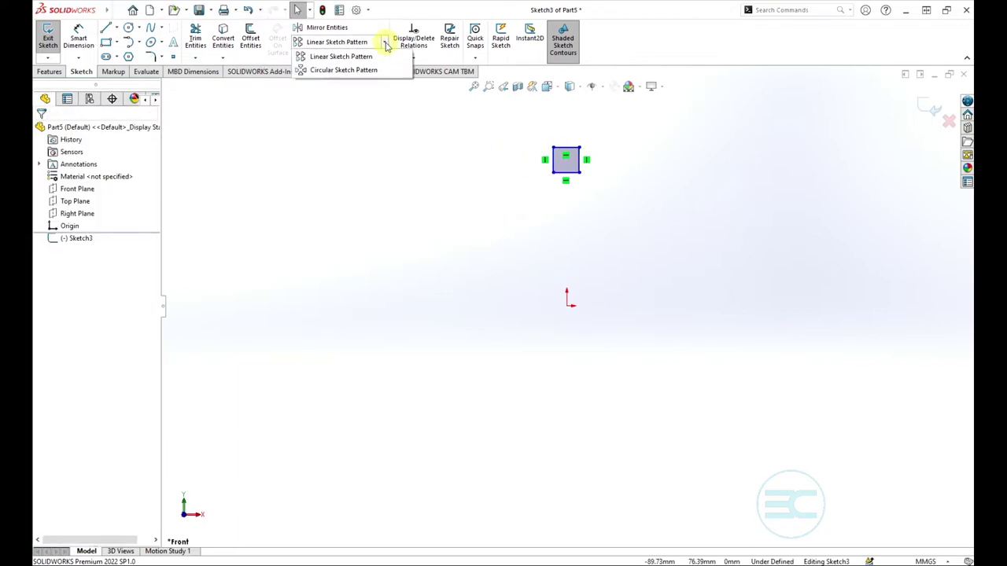
pyautogui.click(344, 71)
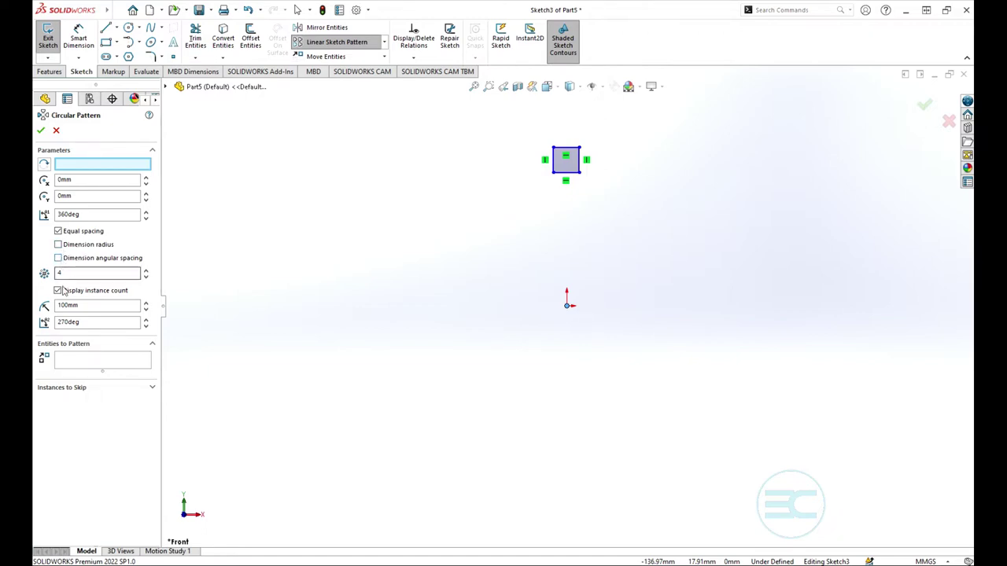
pyautogui.click(65, 361)
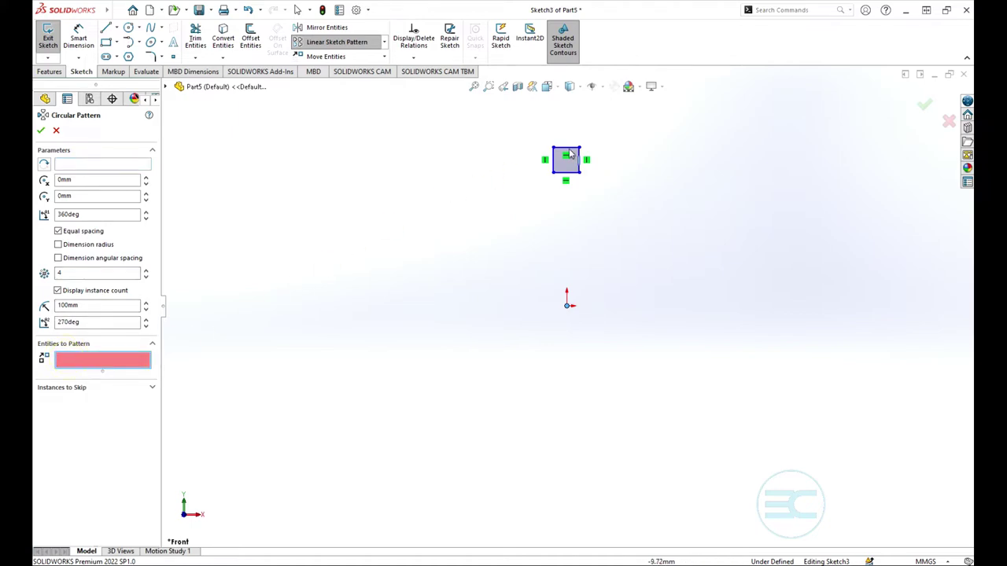
pyautogui.click(562, 152)
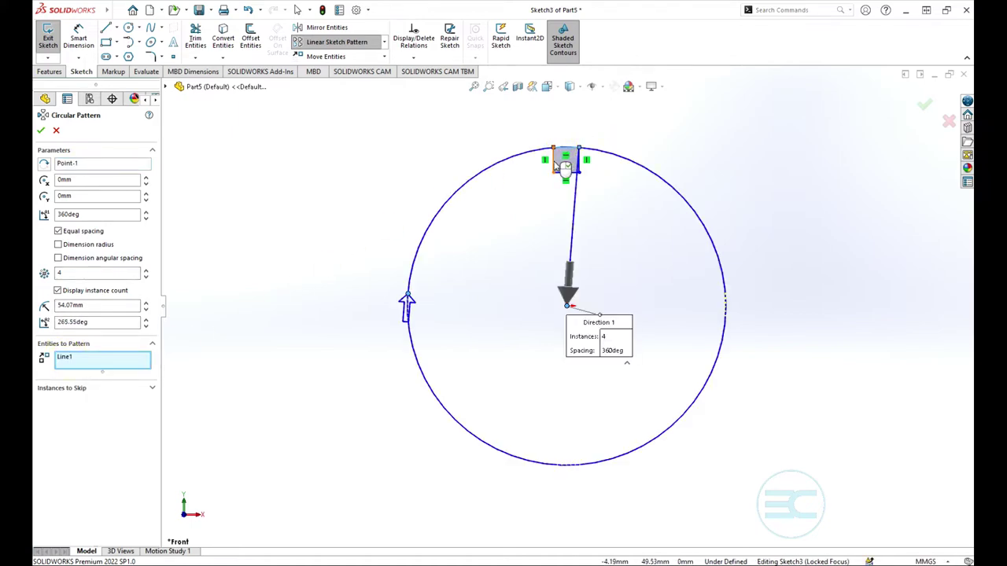
pyautogui.click(574, 171)
pyautogui.click(556, 161)
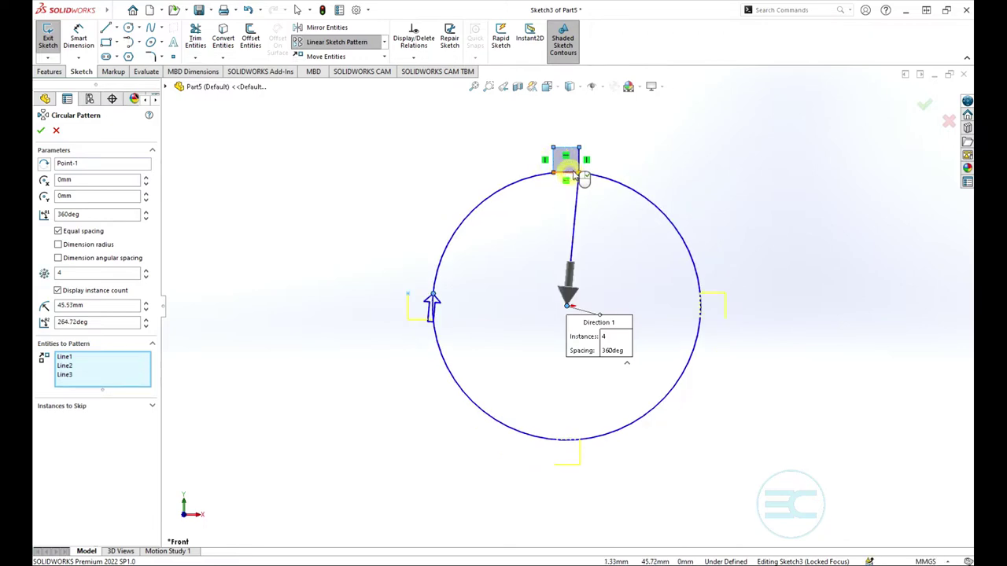
pyautogui.click(580, 161)
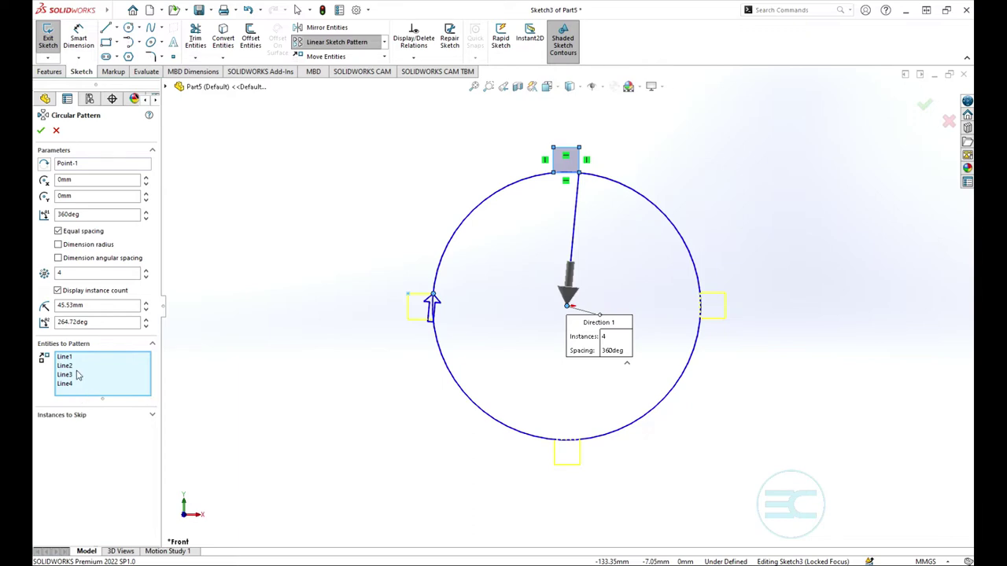
# Increase the circular pattern's instance count to 20.
pyautogui.click(146, 270)
pyautogui.click(145, 271)
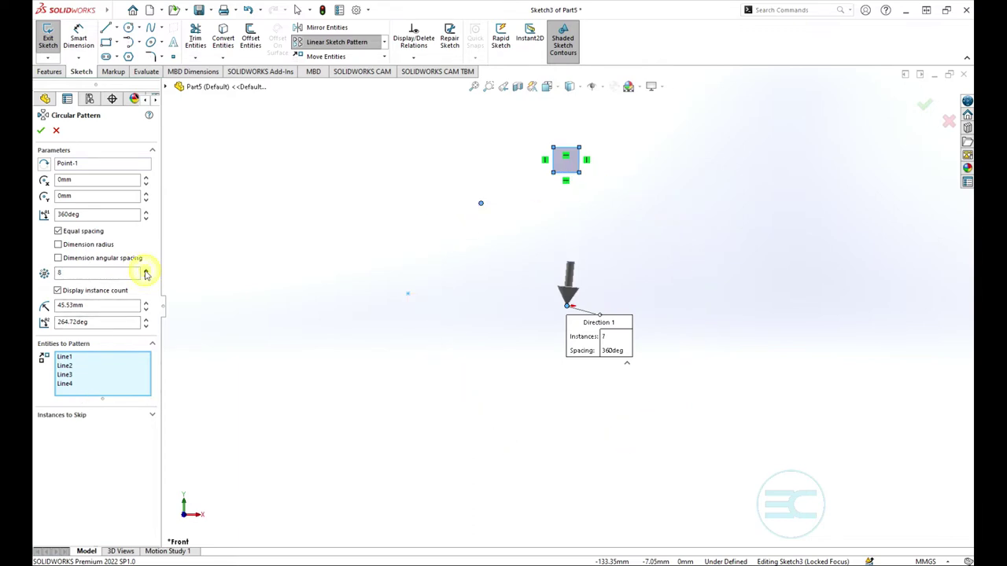
pyautogui.click(146, 271)
pyautogui.click(146, 271)
pyautogui.click(146, 271)
pyautogui.click(145, 271)
pyautogui.click(146, 270)
pyautogui.click(145, 271)
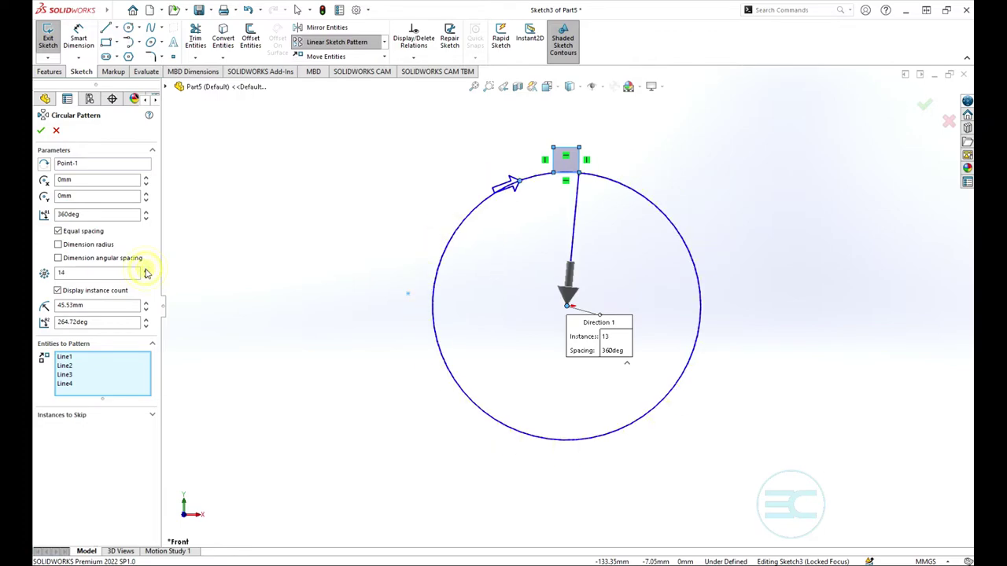
pyautogui.click(145, 271)
pyautogui.click(145, 271)
pyautogui.click(146, 270)
pyautogui.click(146, 270)
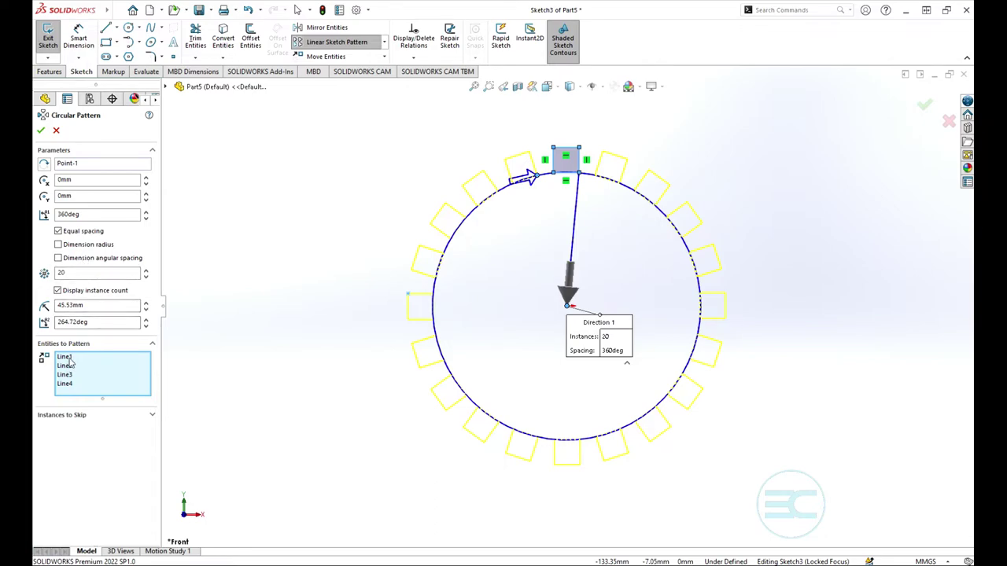
# Enable the radius dimension for the circular pattern, with equal spacing over 360 degrees.
pyautogui.click(59, 260)
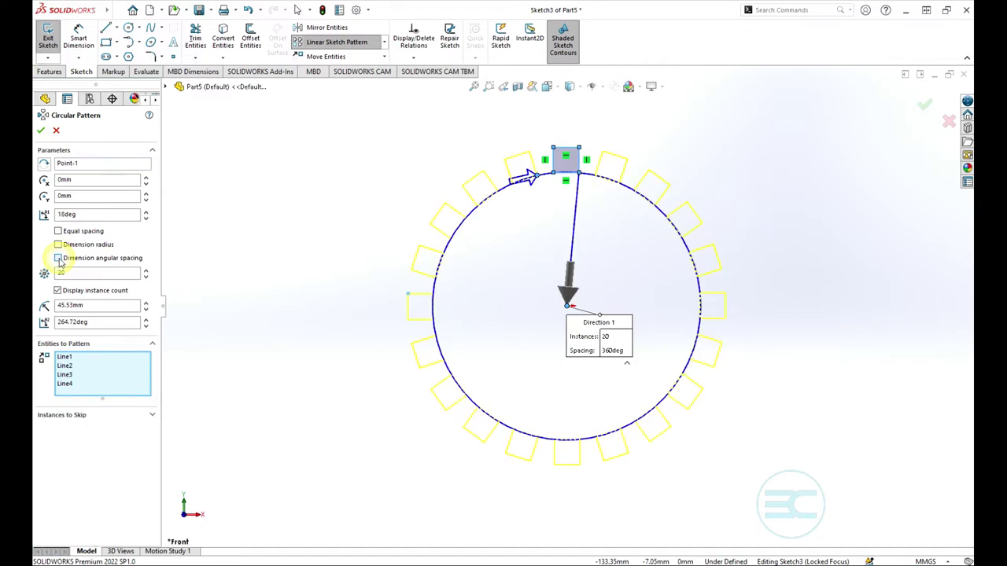
pyautogui.click(58, 245)
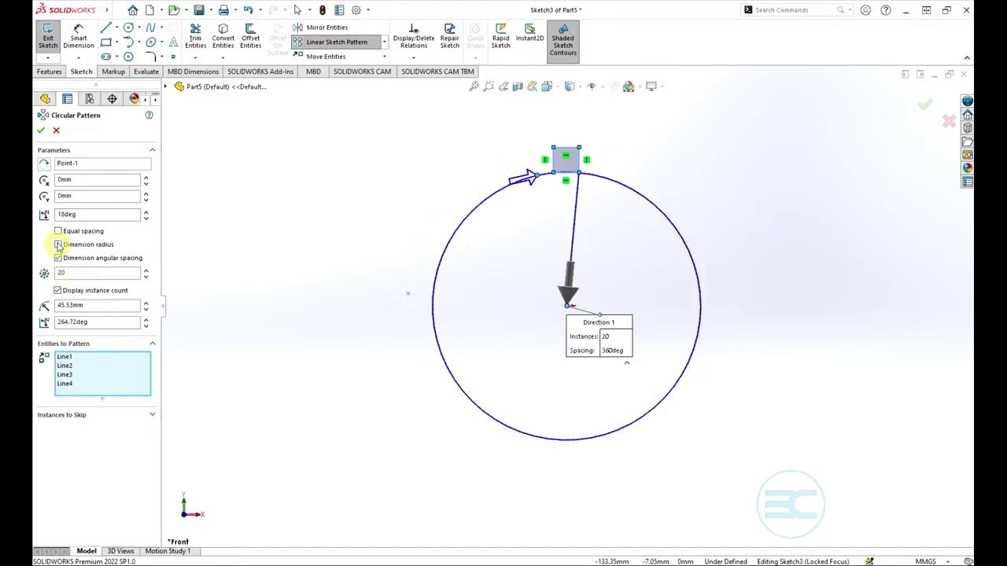
pyautogui.click(58, 231)
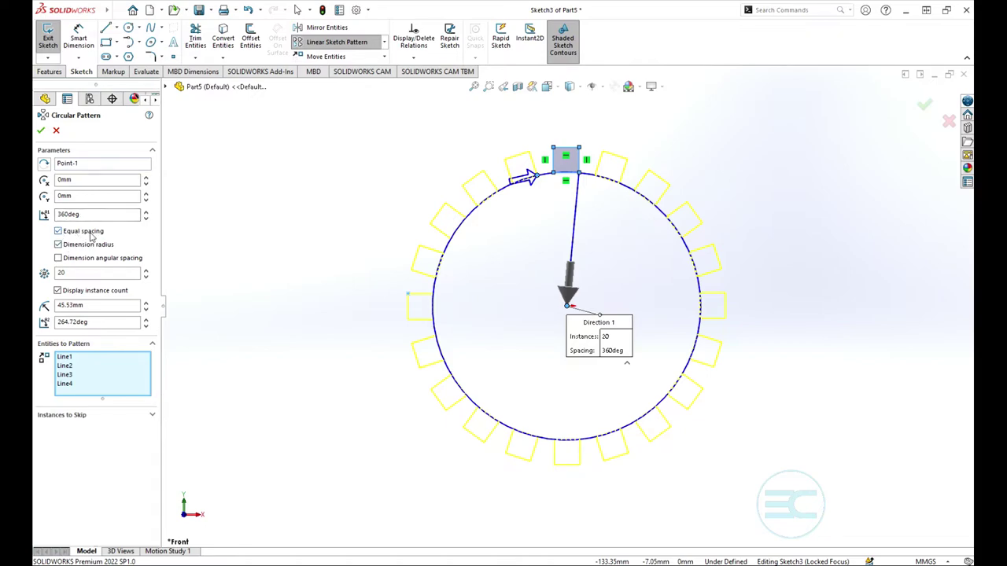
# Skip instances 17, 5 and 6 of the circular sketch pattern.
pyautogui.click(58, 418)
pyautogui.click(85, 433)
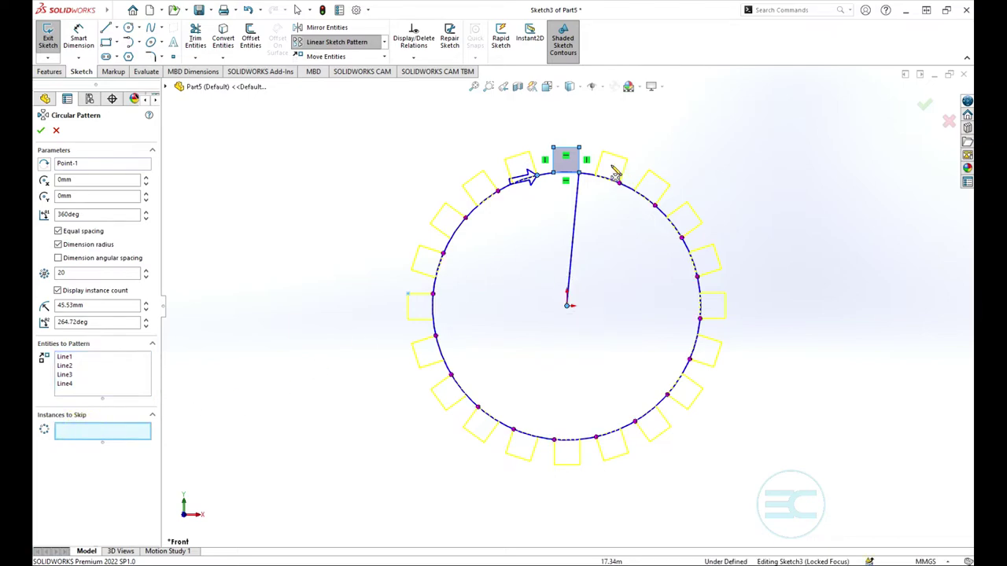
pyautogui.click(444, 255)
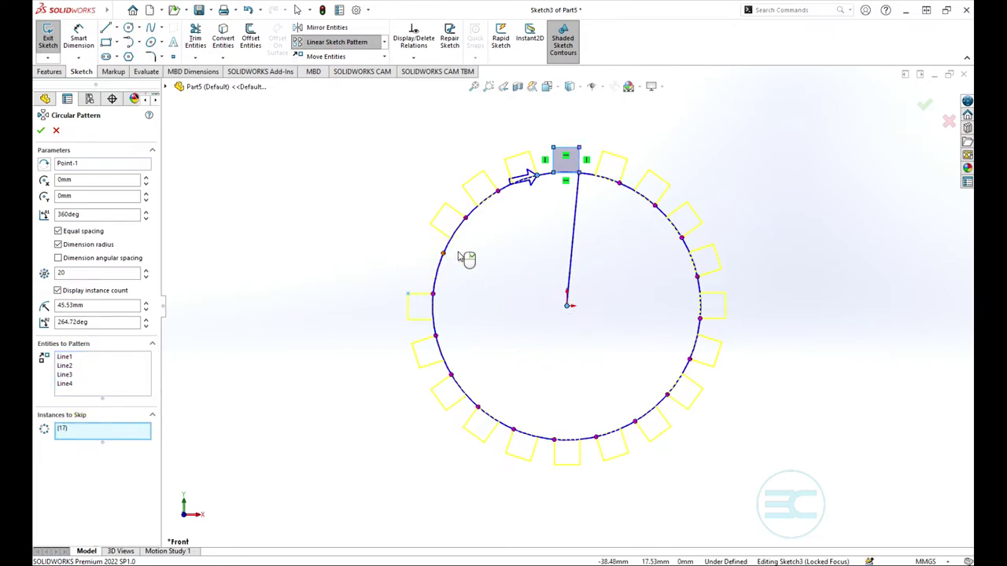
pyautogui.click(698, 278)
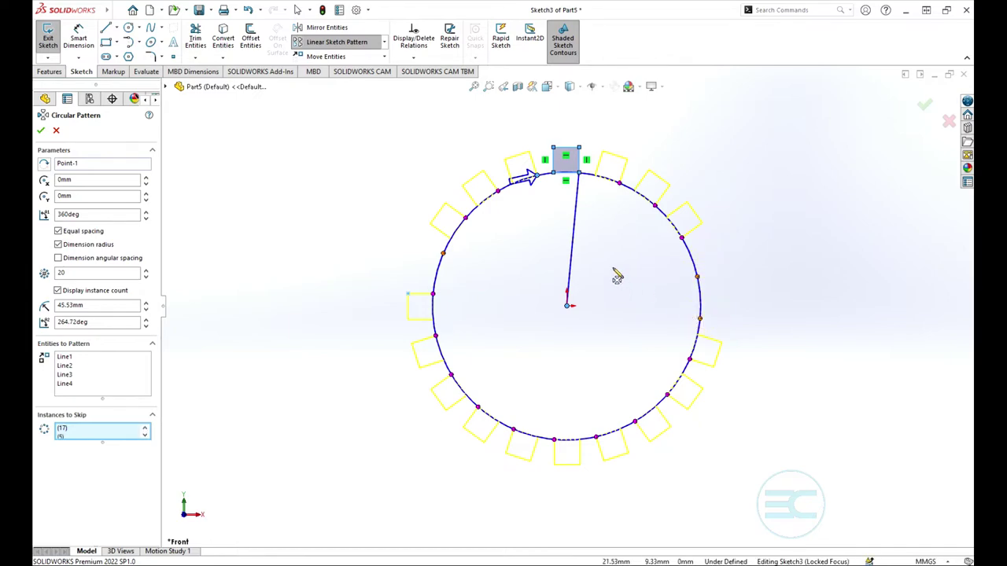
# Restore the three skipped instances and create the circular sketch pattern with all 20 rectangles.
pyautogui.click(443, 256)
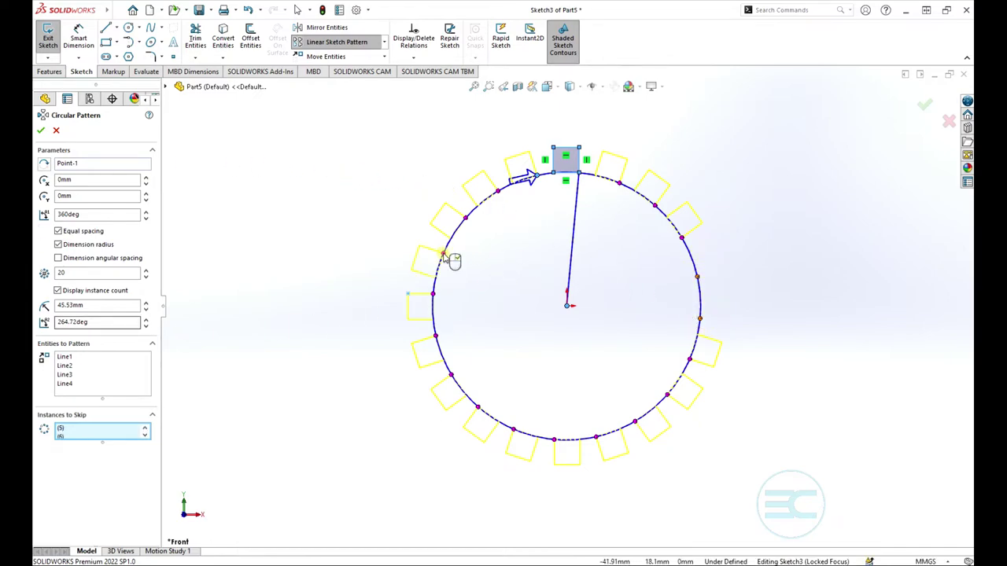
pyautogui.click(697, 278)
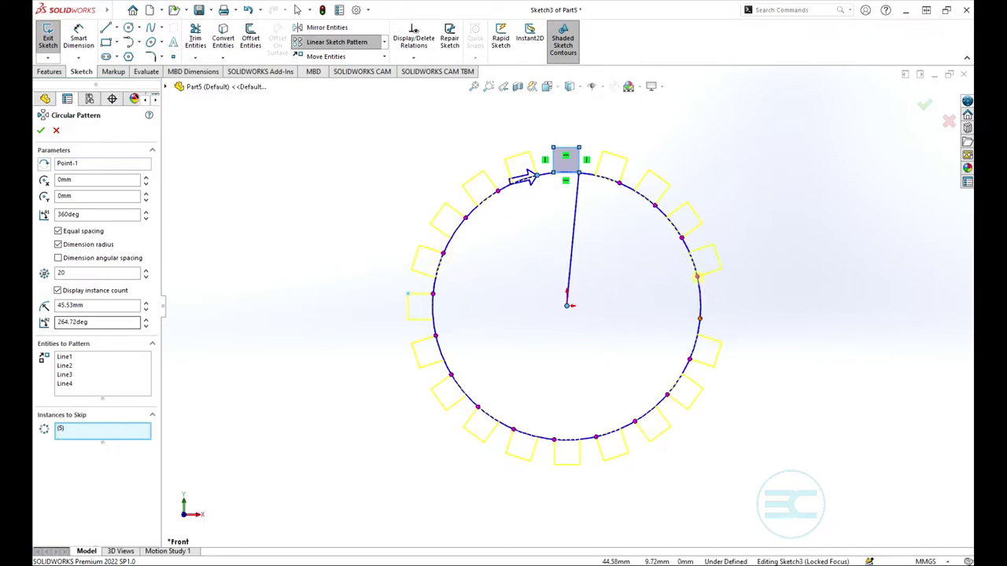
pyautogui.click(699, 323)
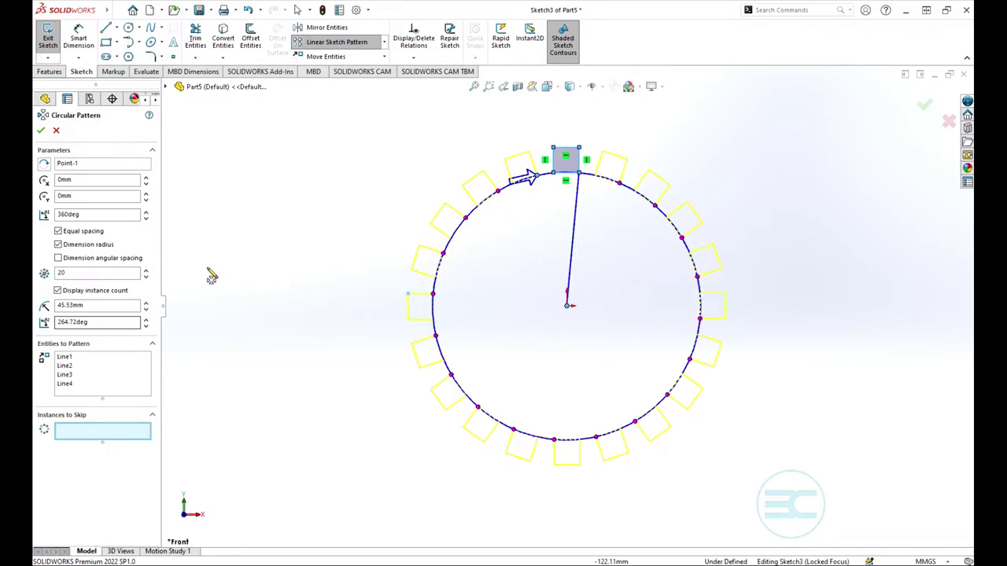
pyautogui.click(41, 130)
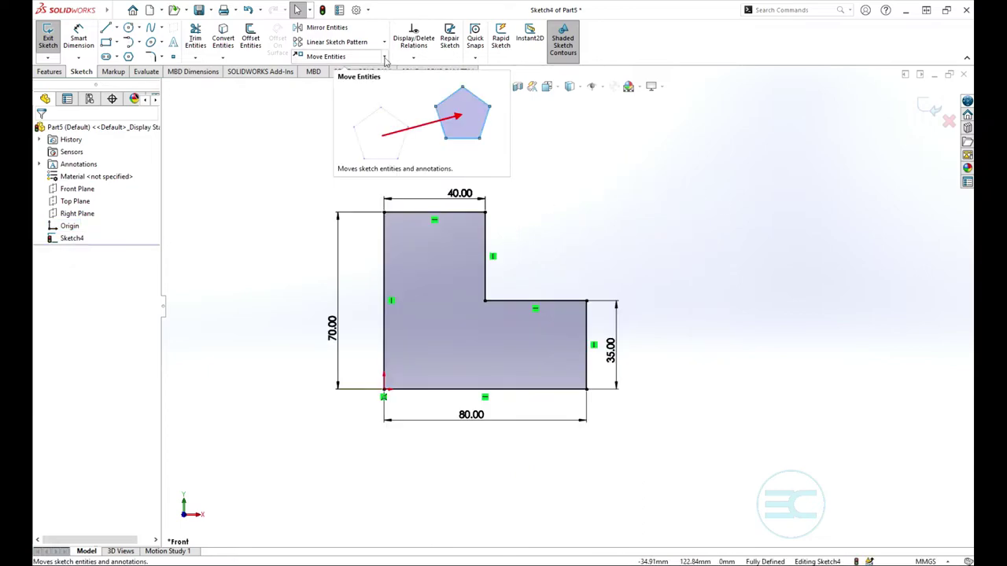
# Move all six L-profile lines by From/To, without keeping relations, from the origin corner to a free point up and right, and undo the move.
pyautogui.click(384, 59)
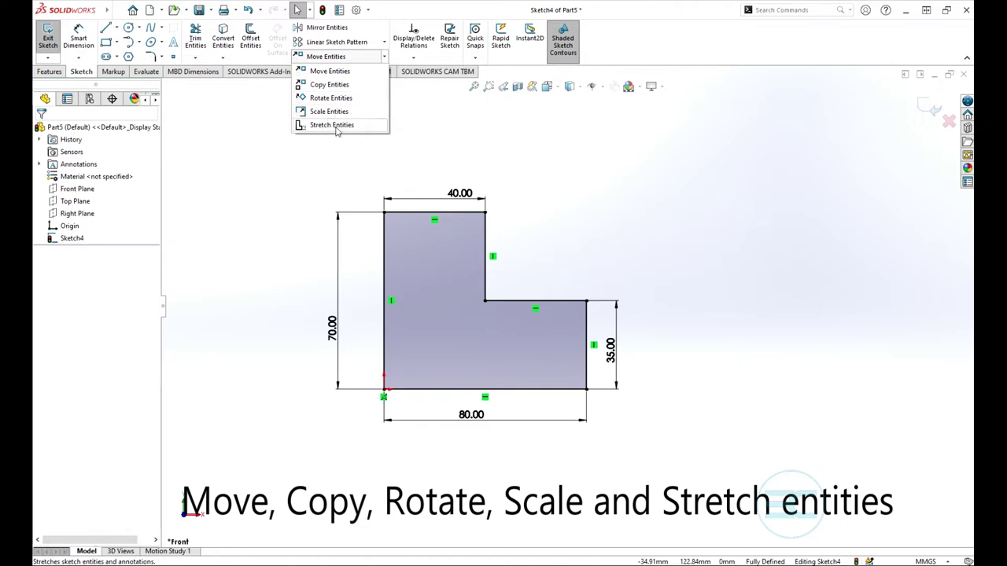
pyautogui.click(334, 75)
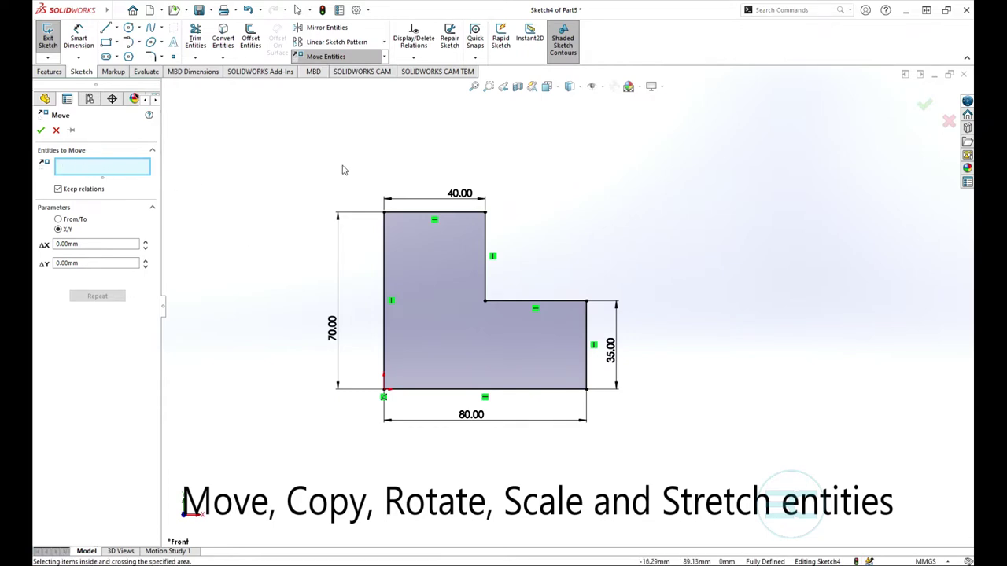
pyautogui.moveTo(339, 163)
pyautogui.mouseDown()
pyautogui.moveTo(379, 385)
pyautogui.moveTo(458, 428)
pyautogui.moveTo(629, 438)
pyautogui.mouseUp()
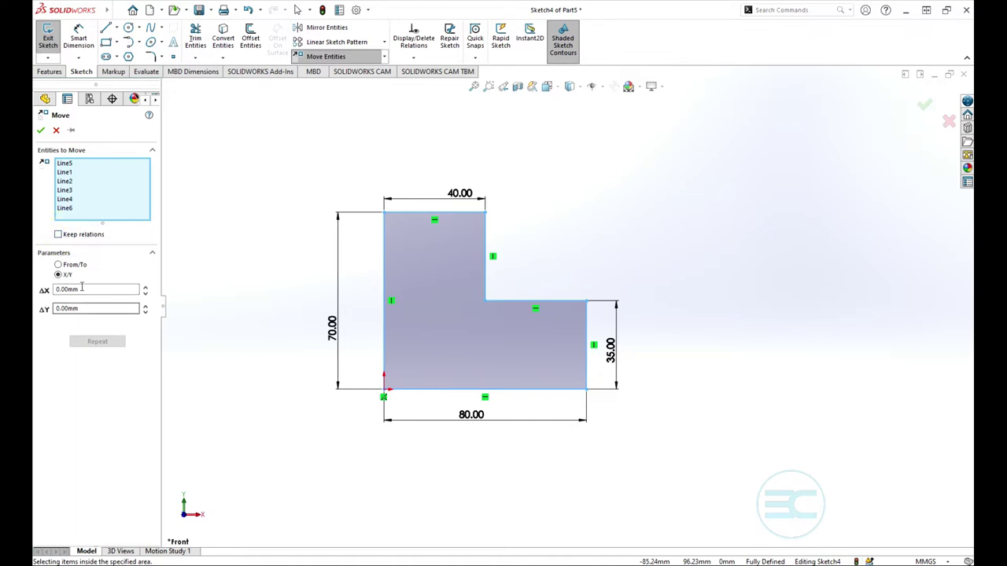
pyautogui.click(58, 265)
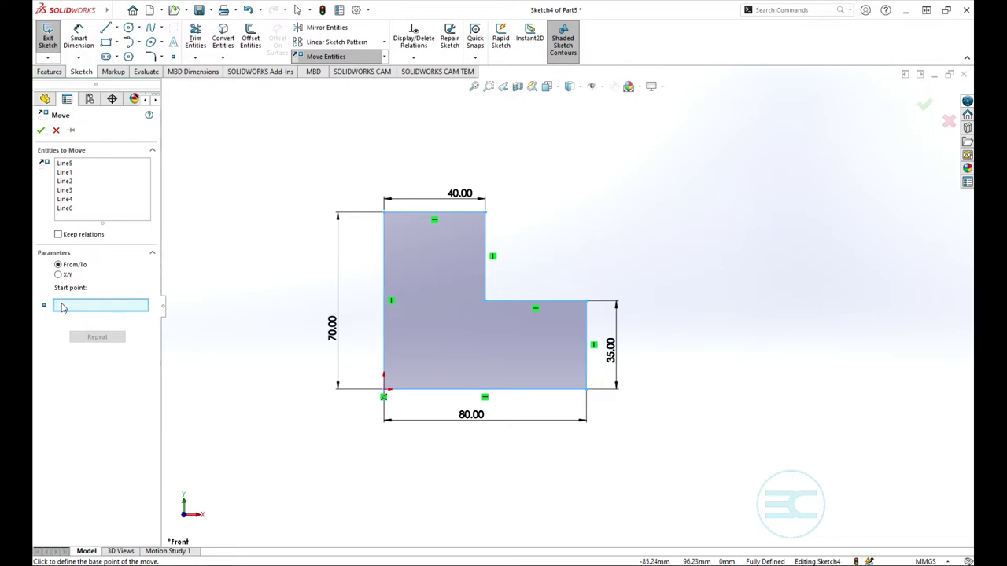
pyautogui.click(384, 389)
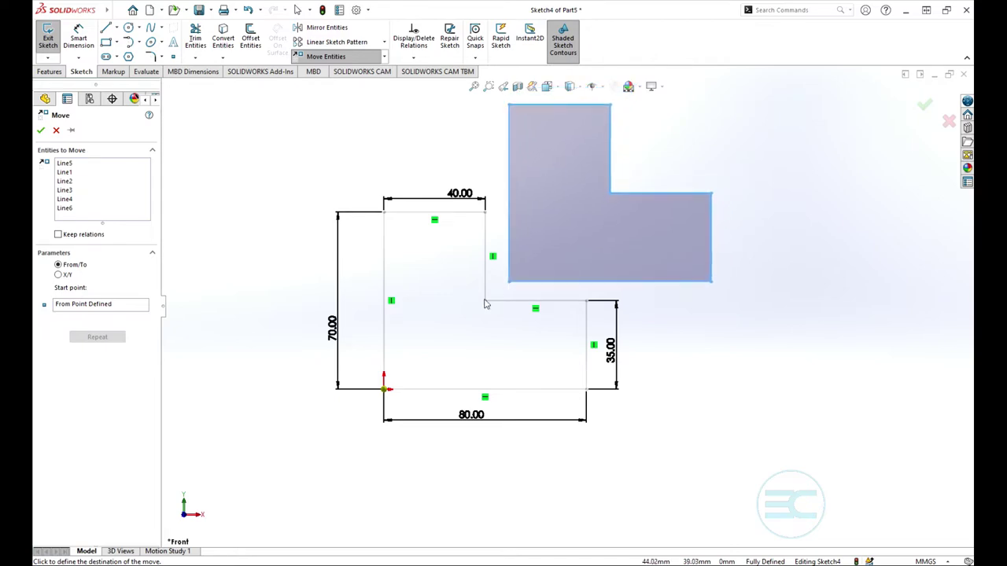
pyautogui.click(527, 280)
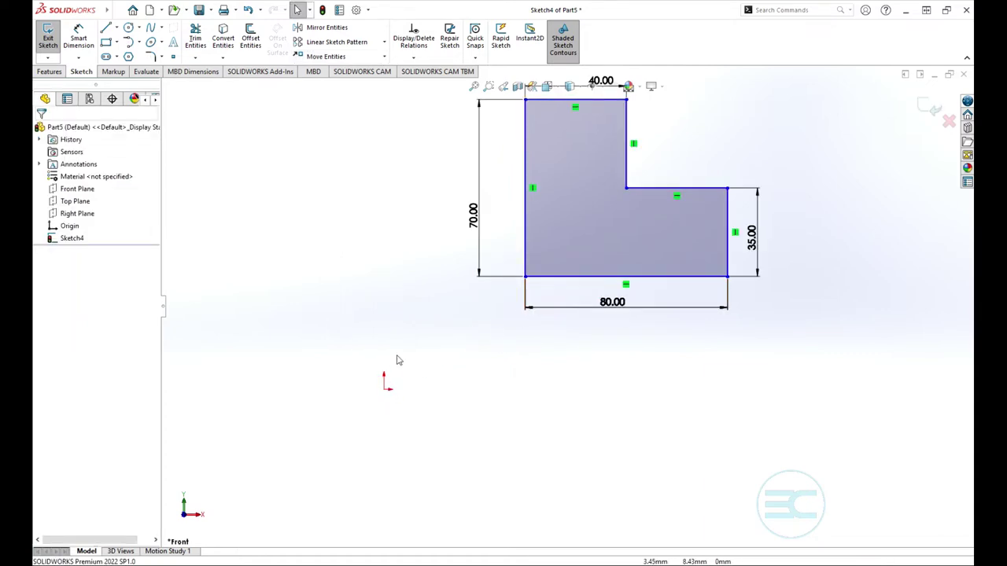
pyautogui.click(248, 10)
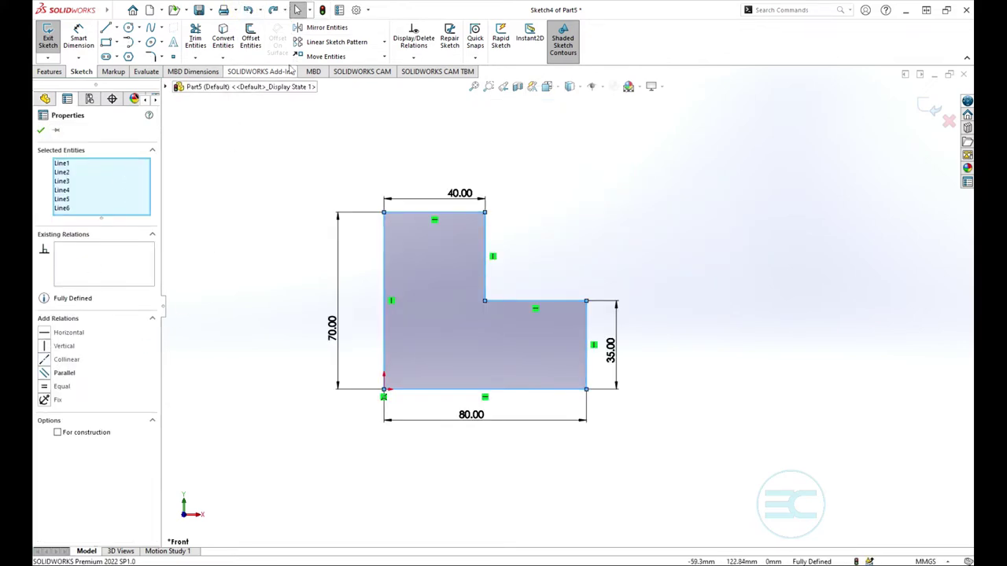
# Move the six L-profile lines by an X/Y offset of 50 mm in both ΔX and ΔY, and undo the move.
pyautogui.click(384, 57)
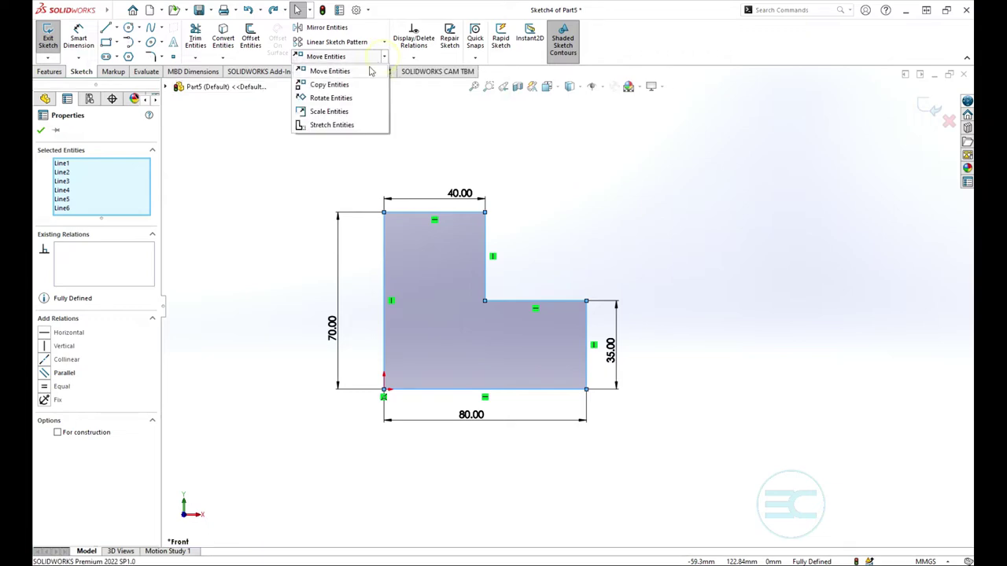
pyautogui.click(335, 70)
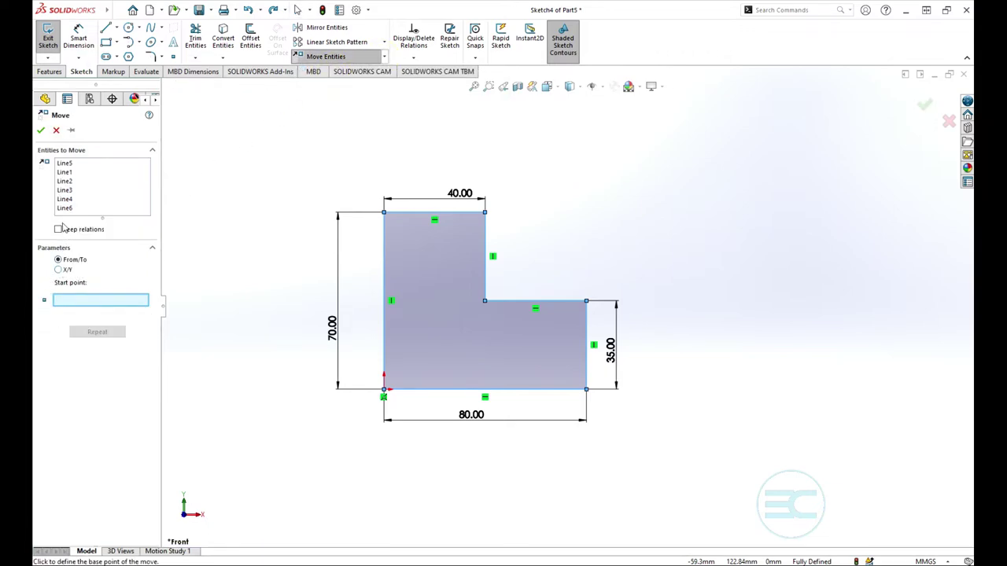
pyautogui.press('Escape')
pyautogui.moveTo(350, 163)
pyautogui.mouseDown()
pyautogui.moveTo(388, 391)
pyautogui.moveTo(580, 432)
pyautogui.moveTo(624, 423)
pyautogui.mouseUp()
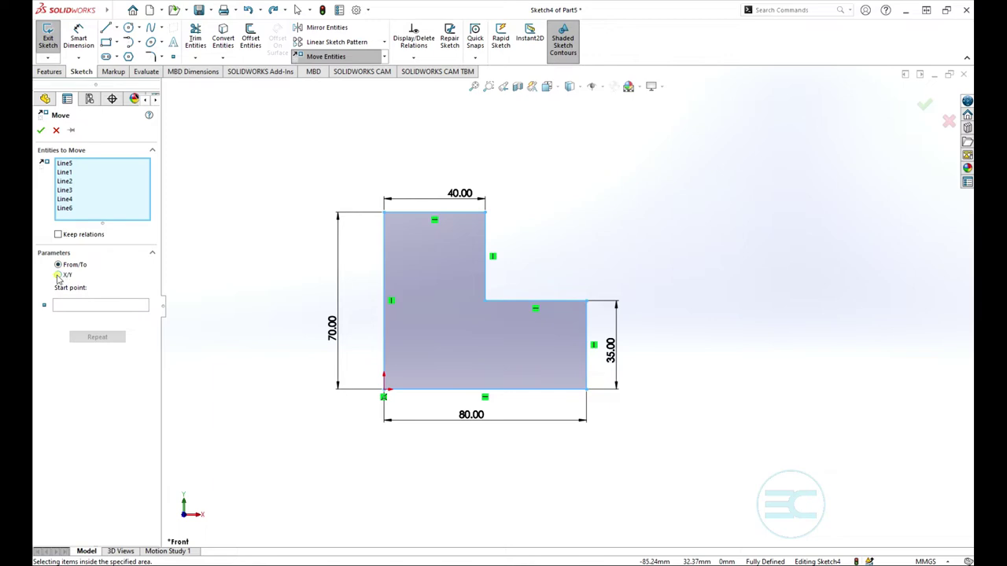
pyautogui.click(57, 274)
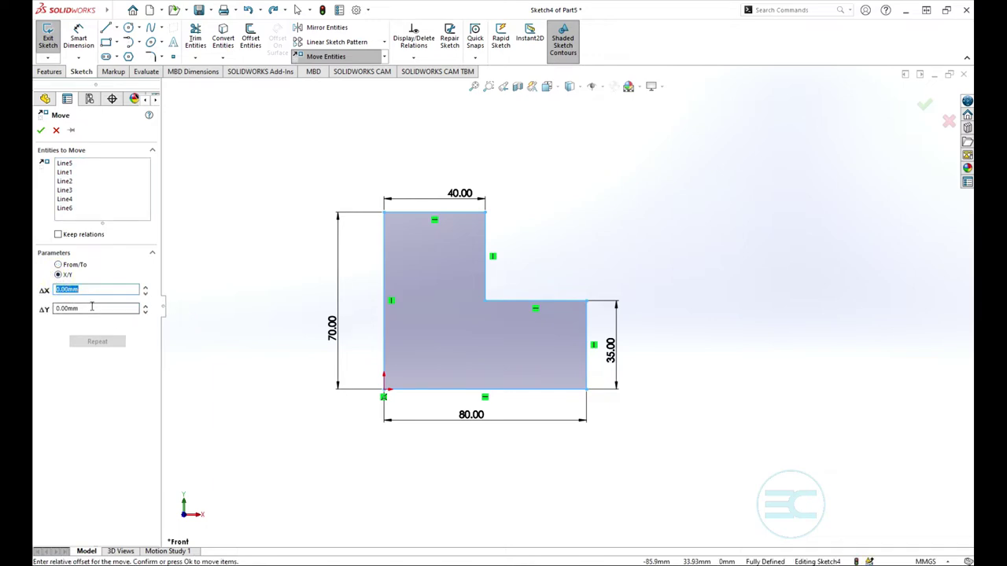
pyautogui.write('5')
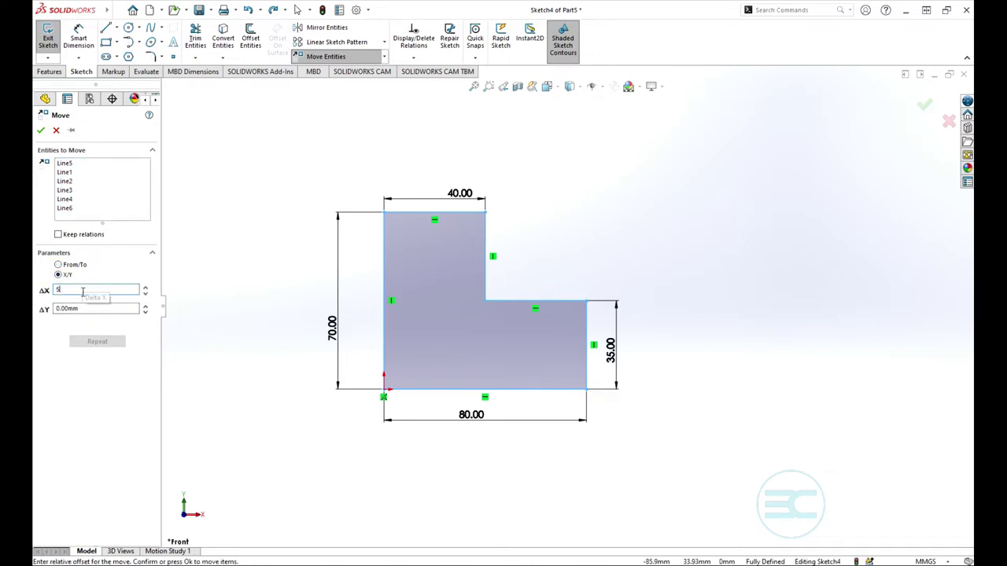
pyautogui.write('0')
pyautogui.click(82, 309)
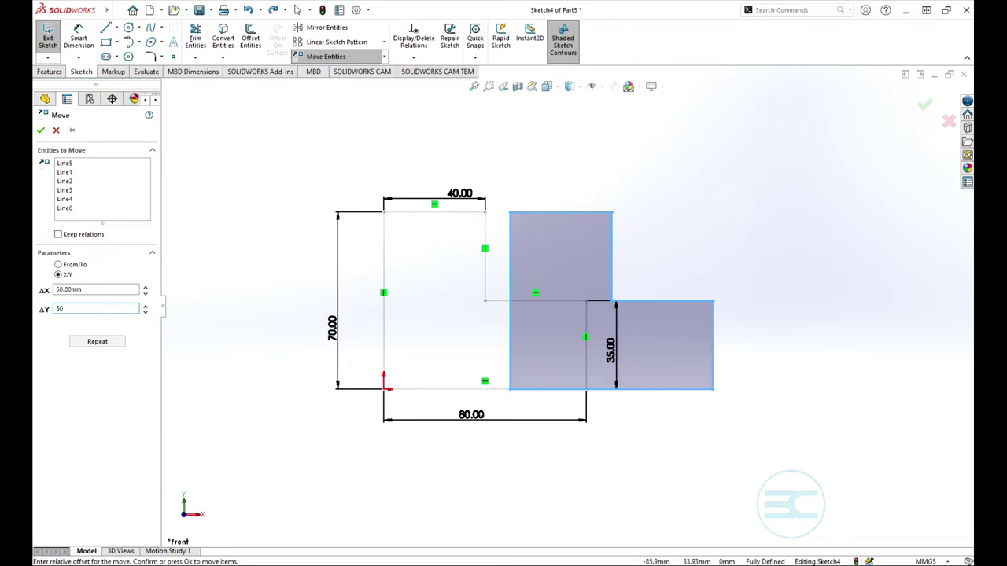
pyautogui.write('50')
pyautogui.press('Return')
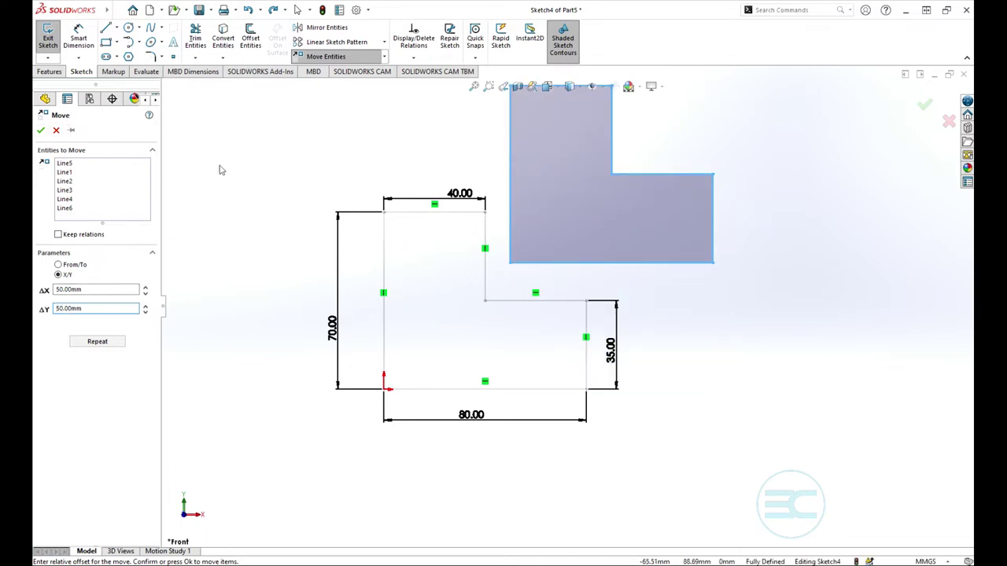
pyautogui.click(42, 131)
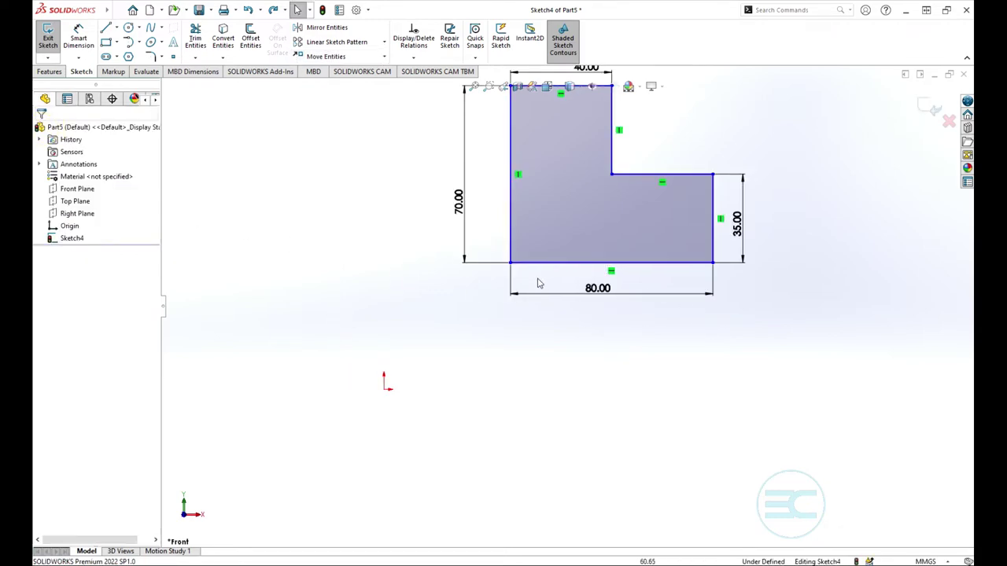
pyautogui.click(247, 8)
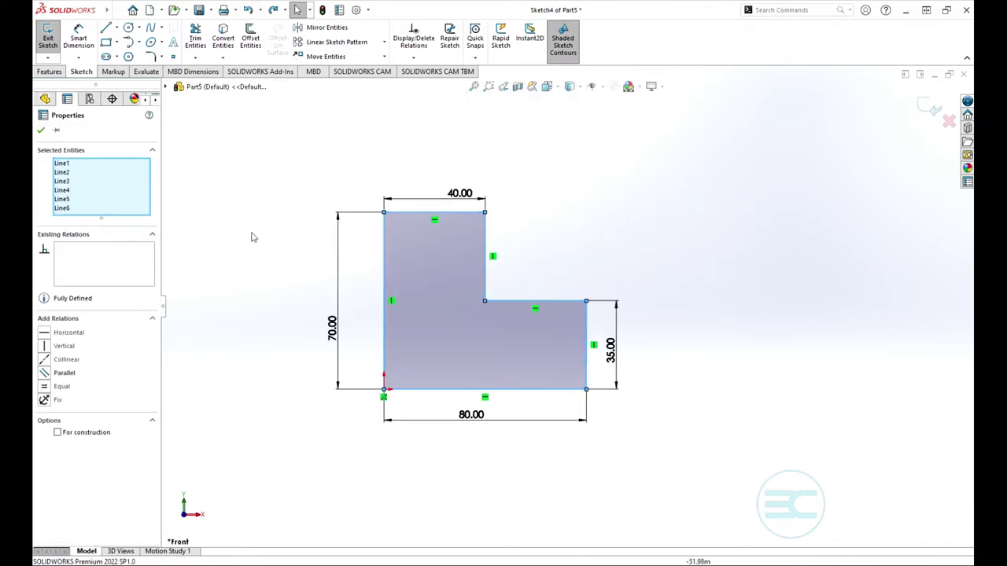
# Copy the L-shaped profile by From/To from its origin corner to a free point up and to the right, and undo the copy.
pyautogui.click(384, 57)
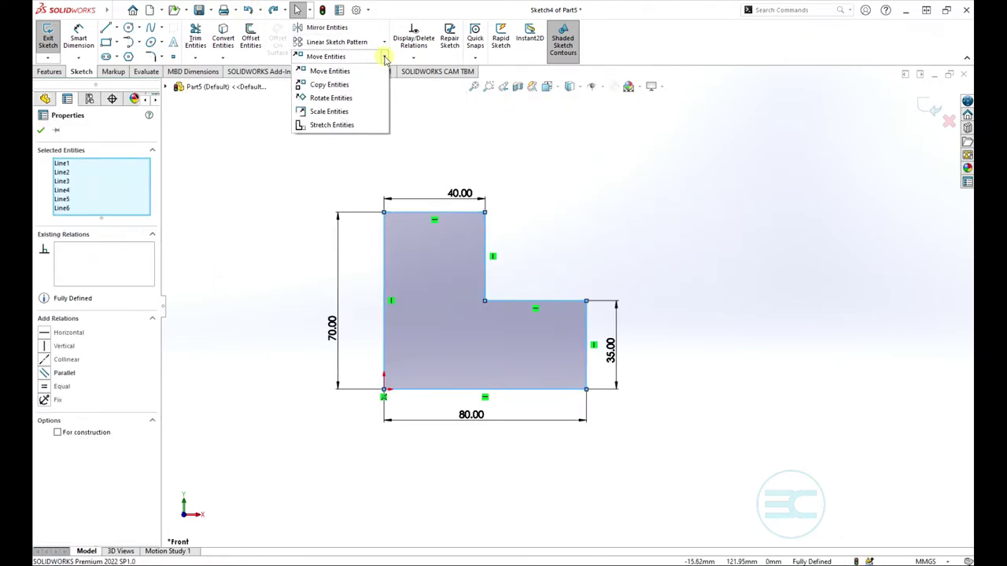
pyautogui.click(329, 85)
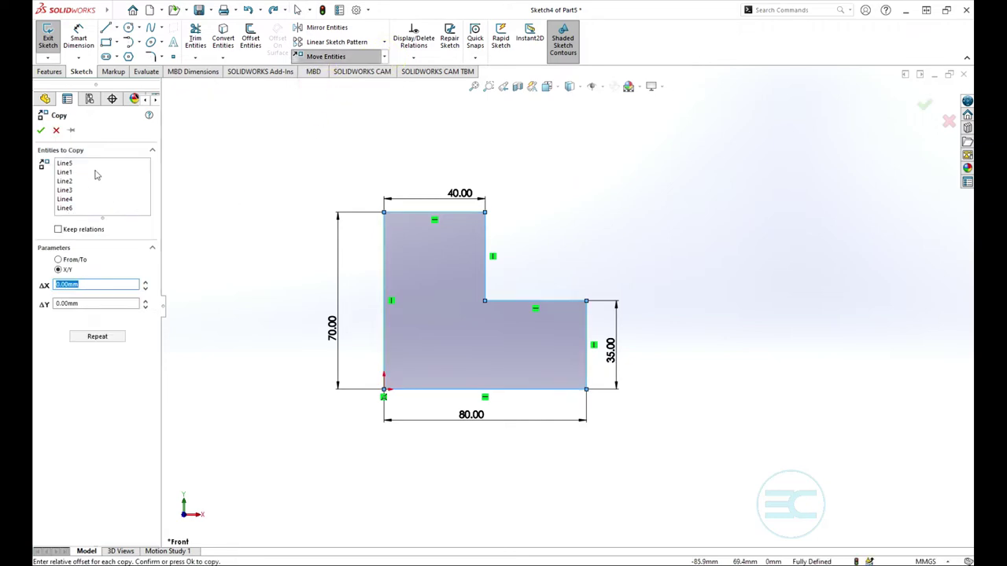
pyautogui.click(58, 260)
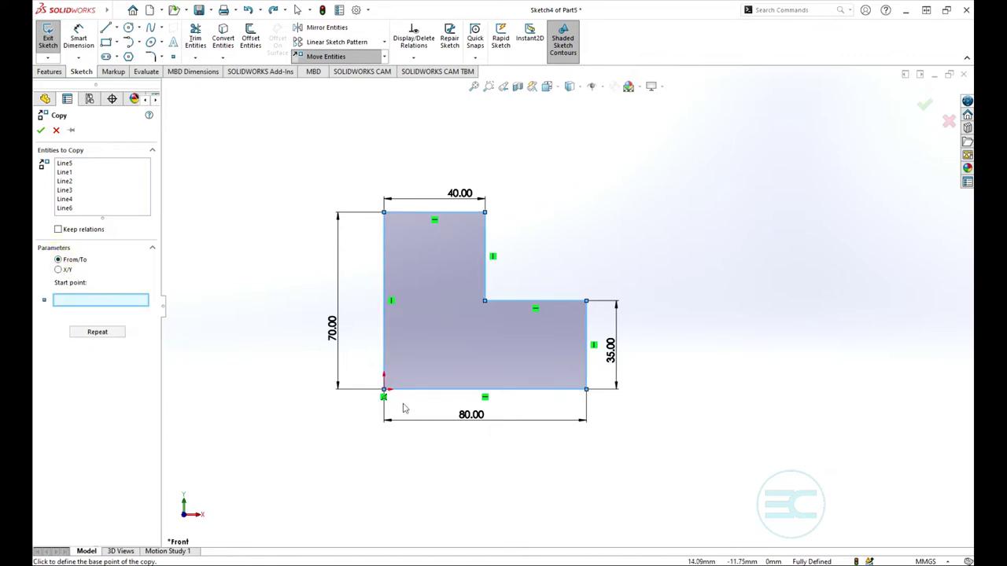
pyautogui.click(384, 389)
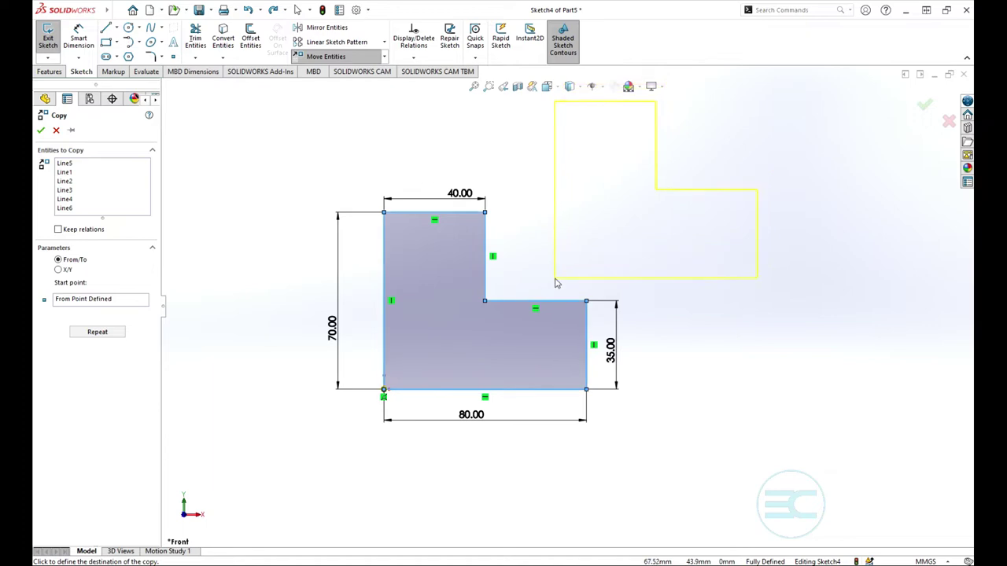
pyautogui.click(551, 264)
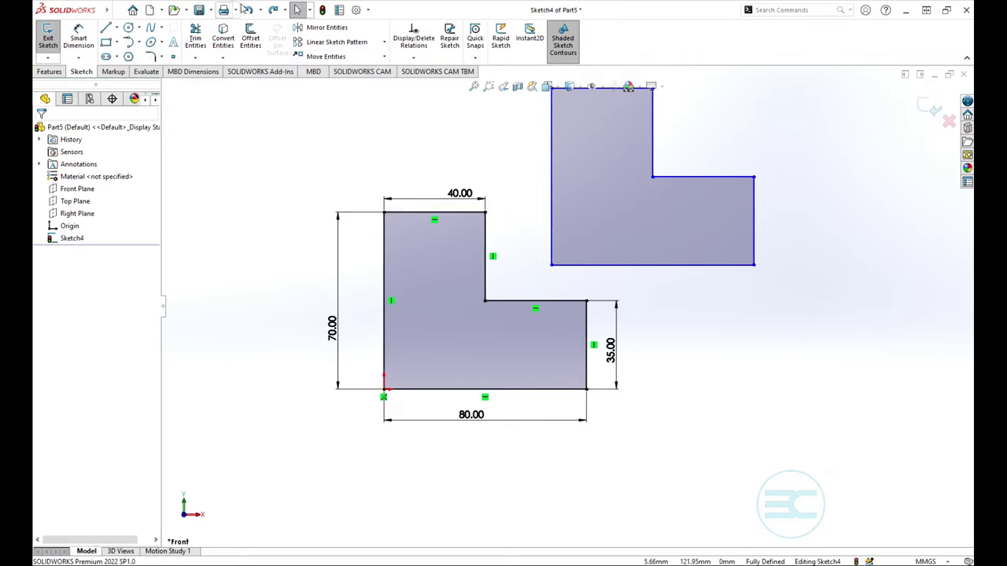
pyautogui.click(247, 9)
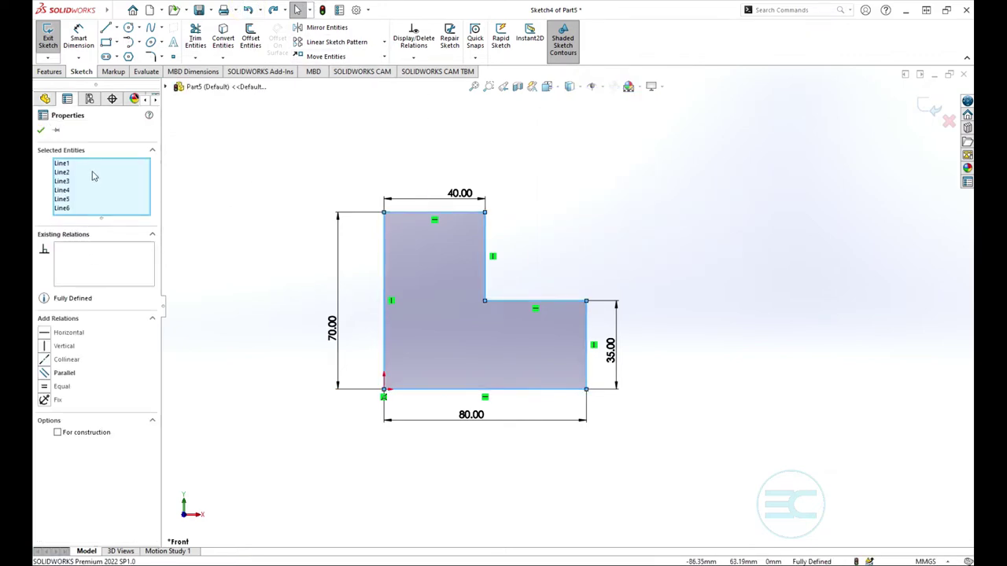
# Rotate the L-shaped profile by 60 degrees about the origin corner, and undo the rotation.
pyautogui.click(385, 59)
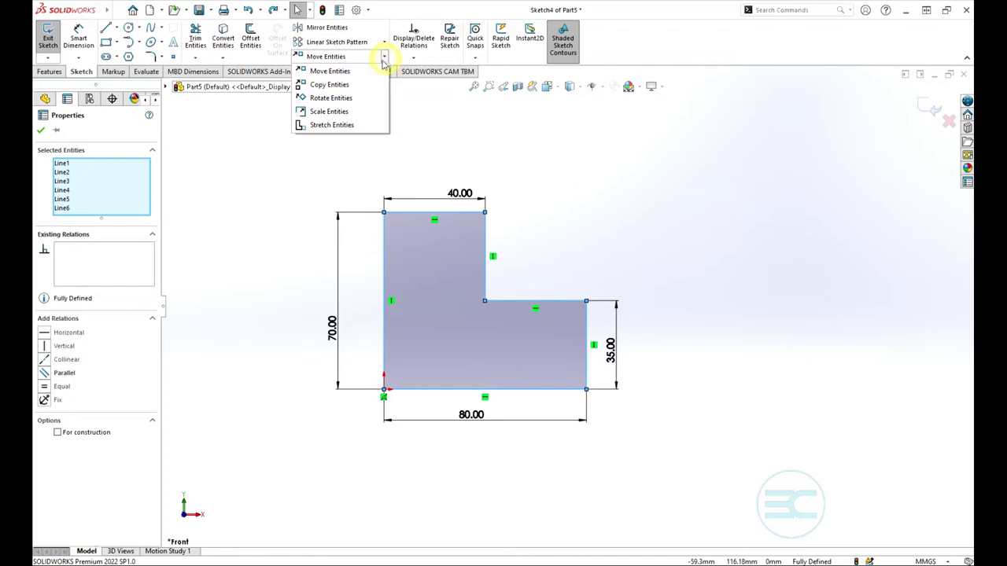
pyautogui.click(322, 98)
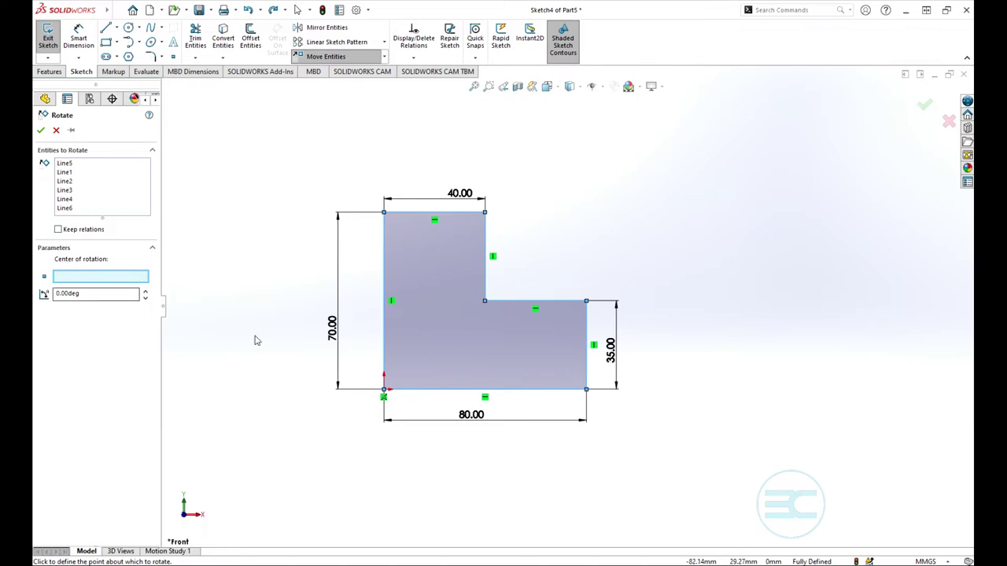
pyautogui.click(383, 390)
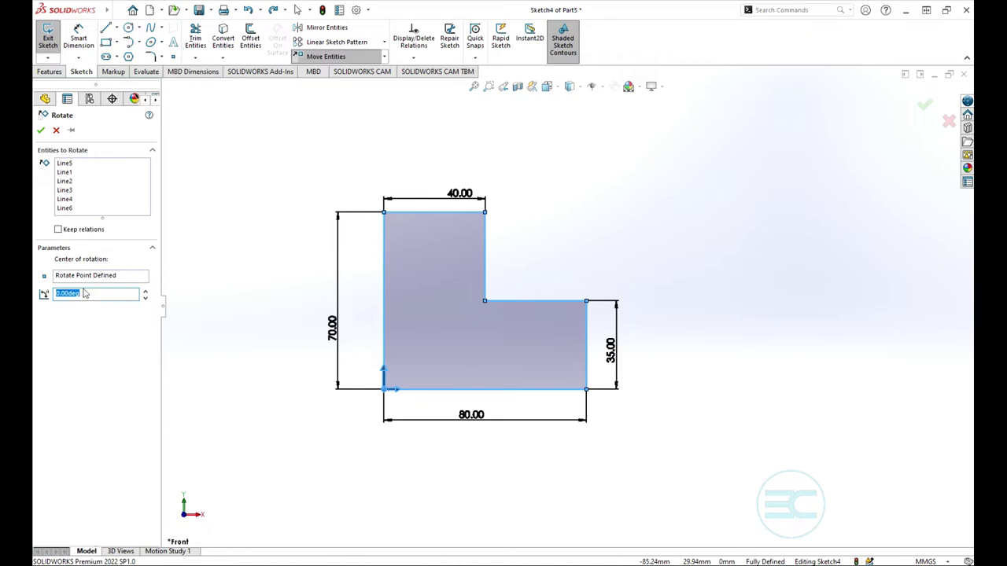
pyautogui.press('Return')
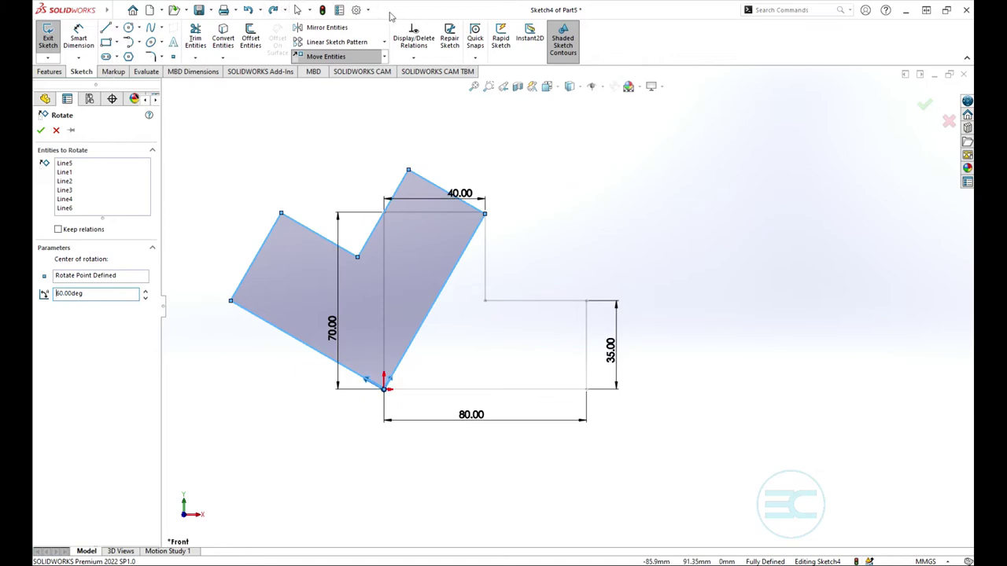
pyautogui.click(249, 9)
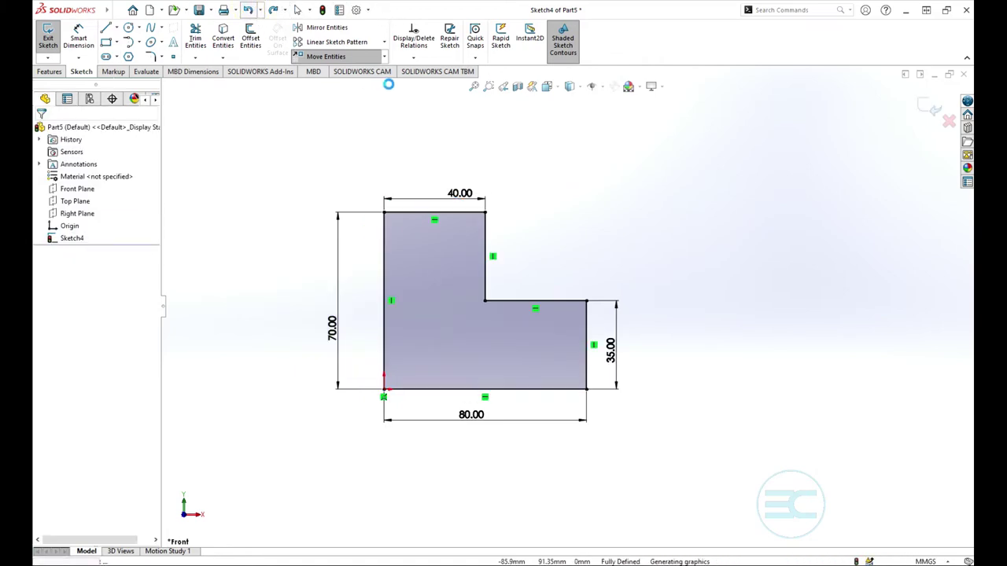
# Apply Scale Entities to the L-shaped profile about the origin corner with a scale factor of 2.
pyautogui.click(384, 57)
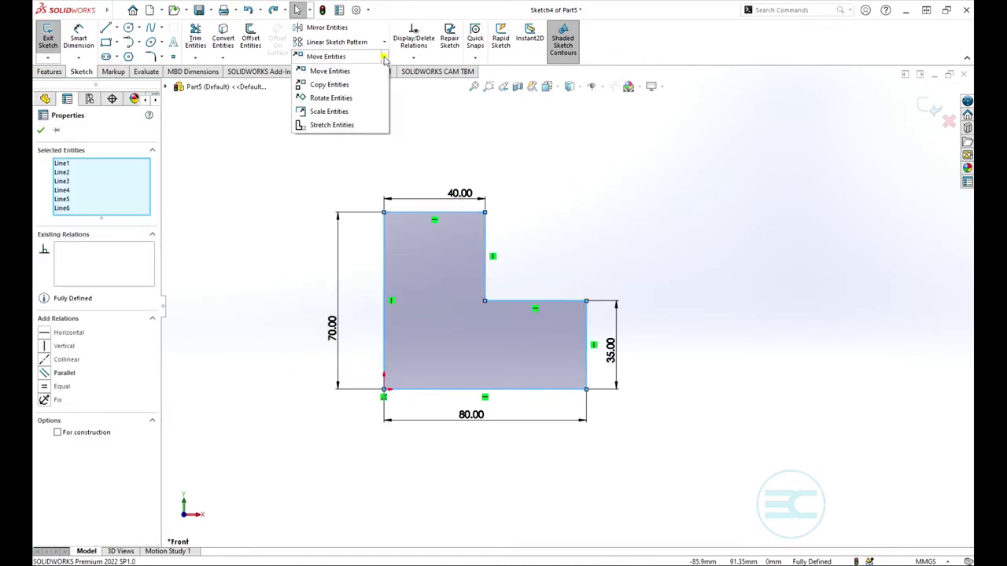
pyautogui.click(328, 112)
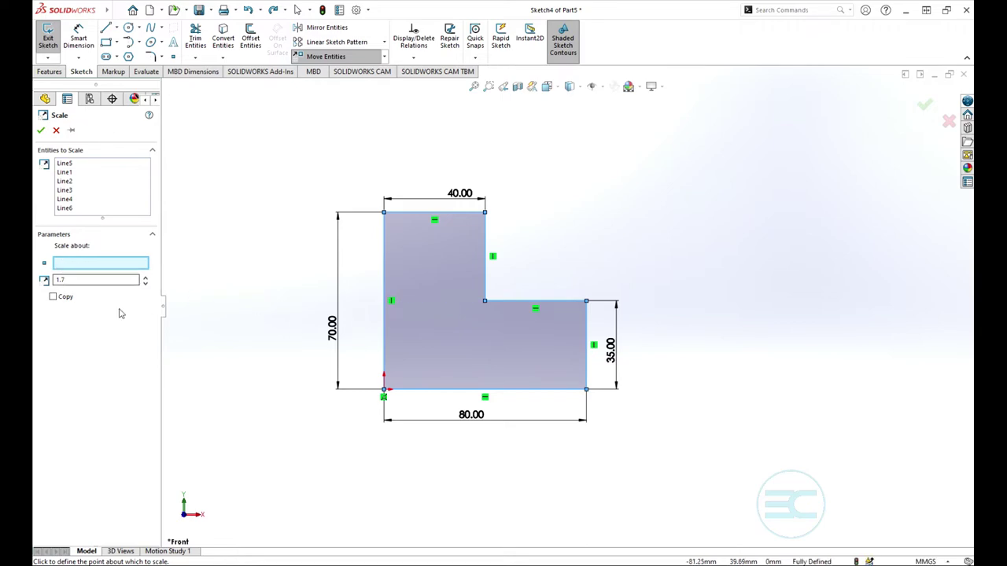
pyautogui.click(383, 390)
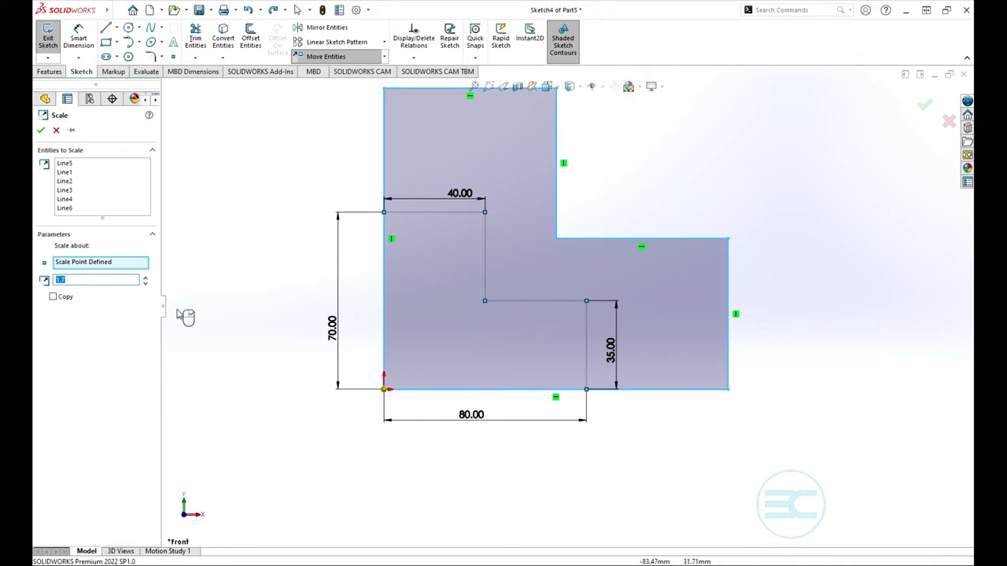
pyautogui.click(146, 283)
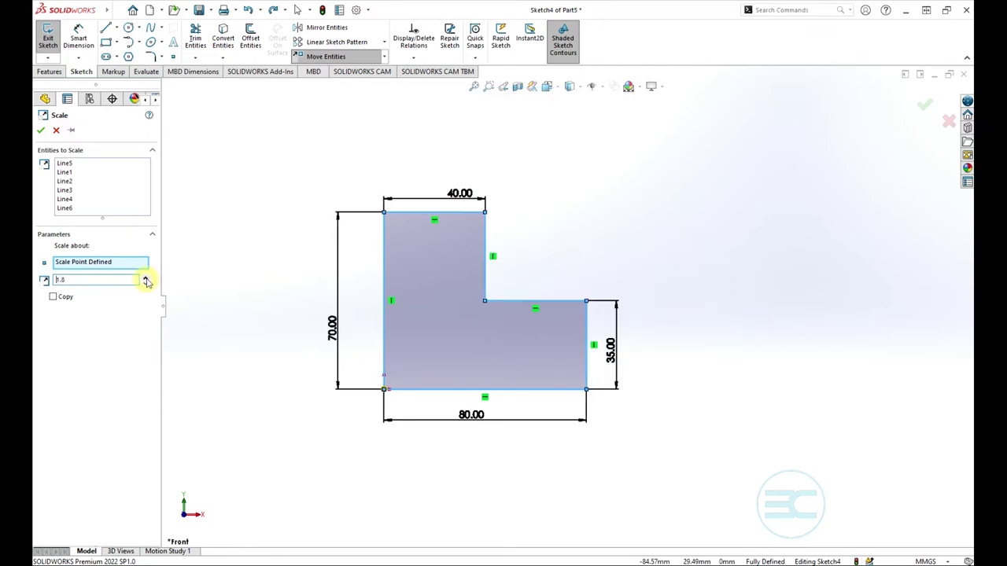
pyautogui.click(145, 279)
pyautogui.click(145, 279)
# Enable Copy for the scaling and set the number of scaled copies to 3.
pyautogui.click(53, 298)
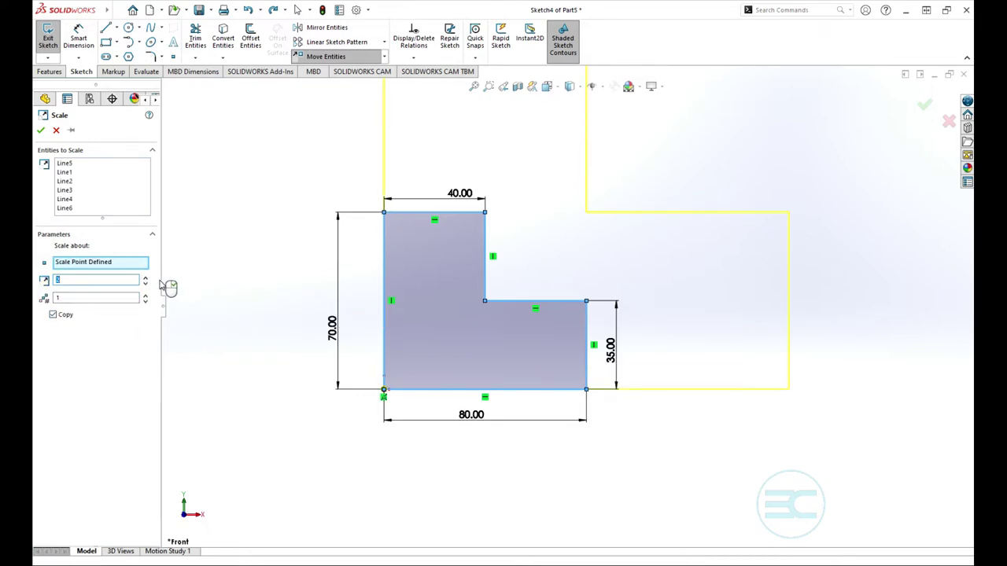
pyautogui.click(146, 295)
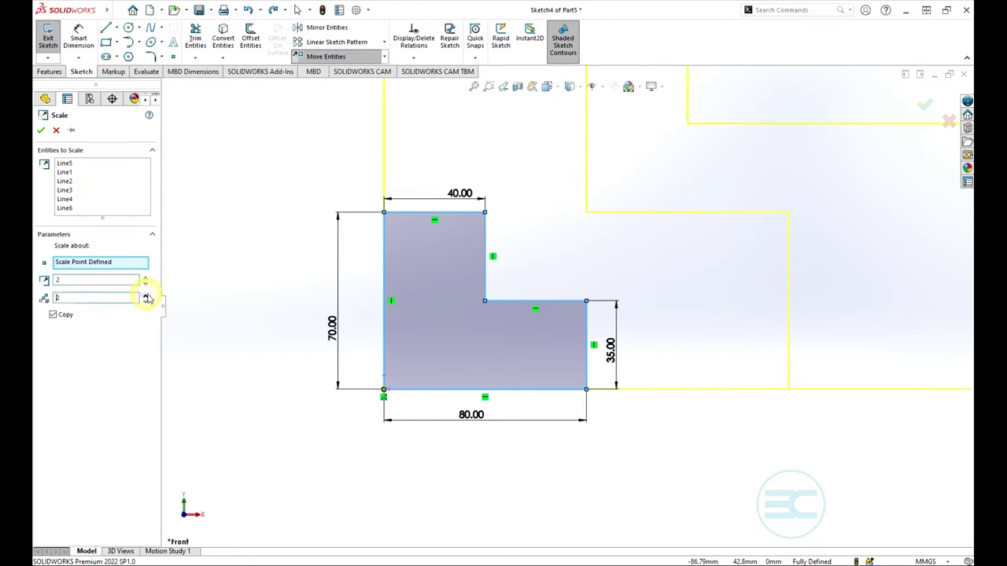
pyautogui.scroll(5, 281, 338)
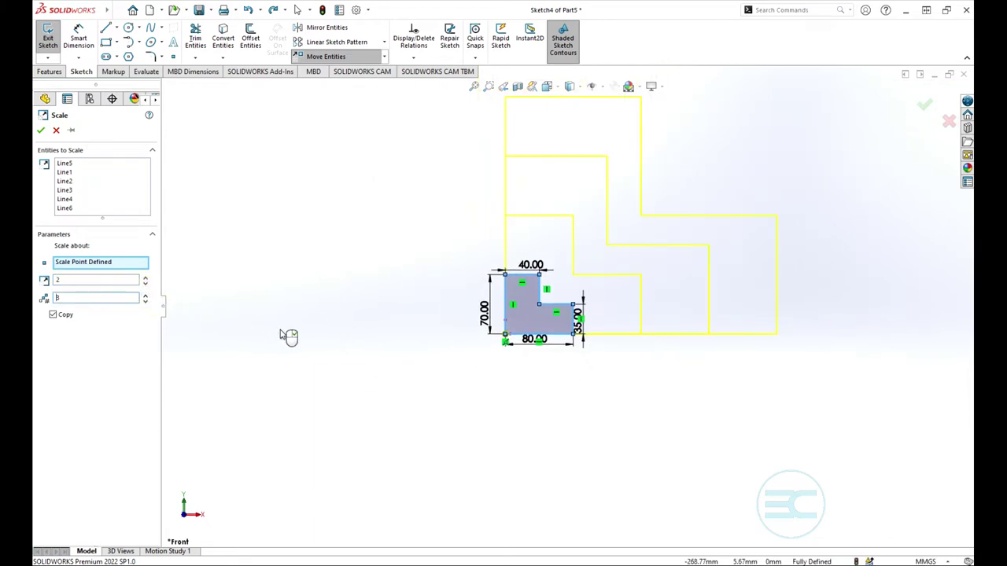
pyautogui.scroll(-3, 701, 241)
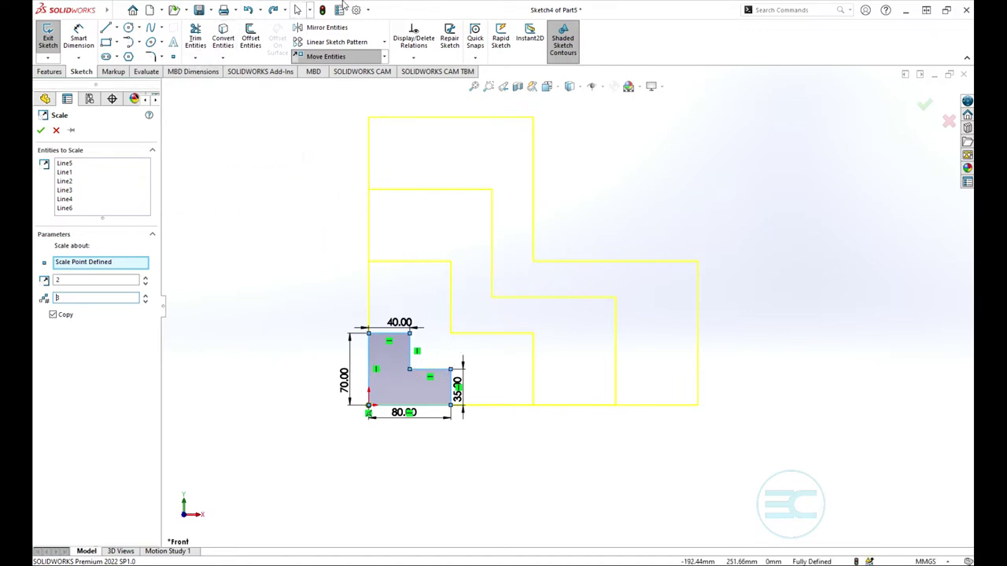
# Discard the scaled copies of the L-shaped profile.
pyautogui.click(250, 11)
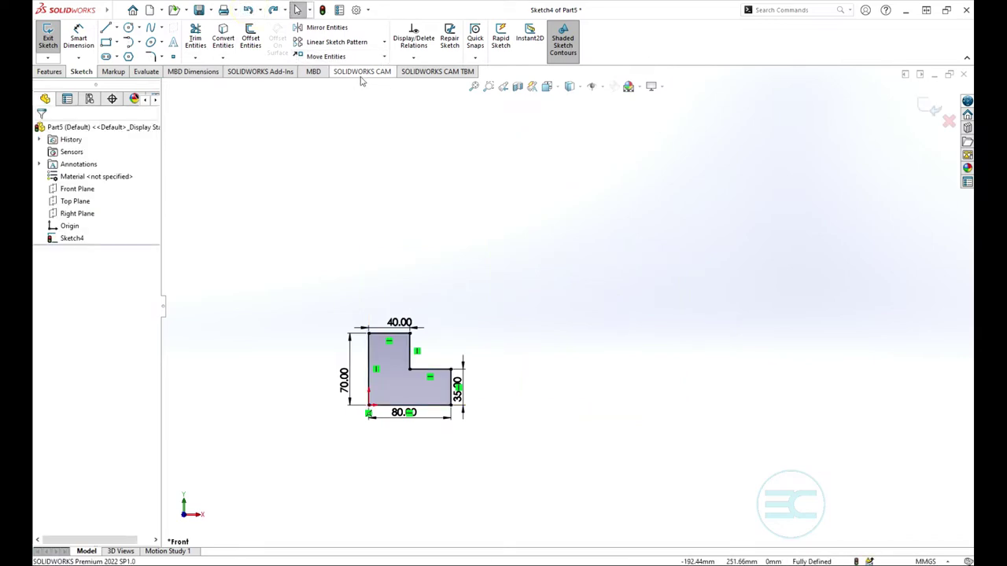
pyautogui.click(384, 58)
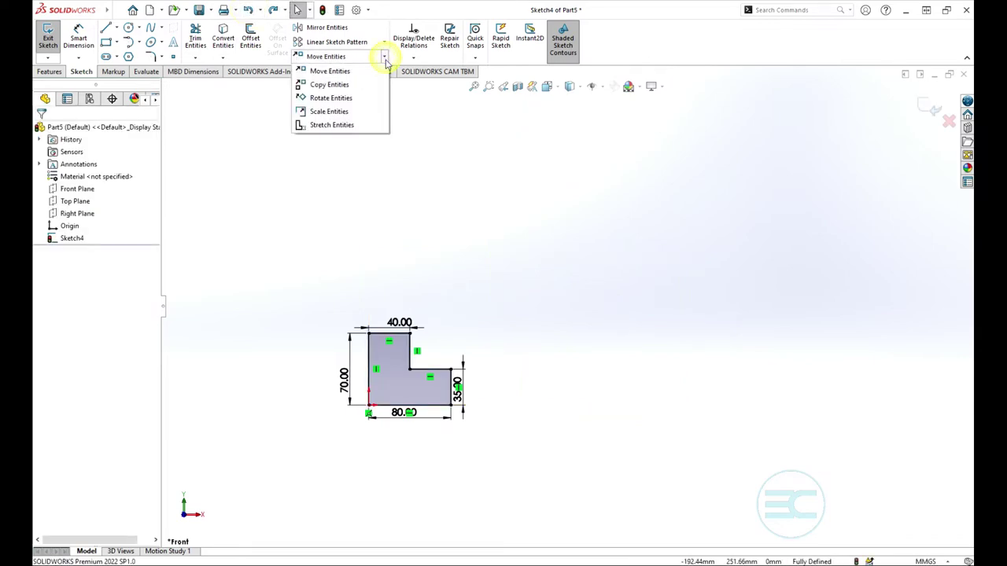
pyautogui.click(329, 126)
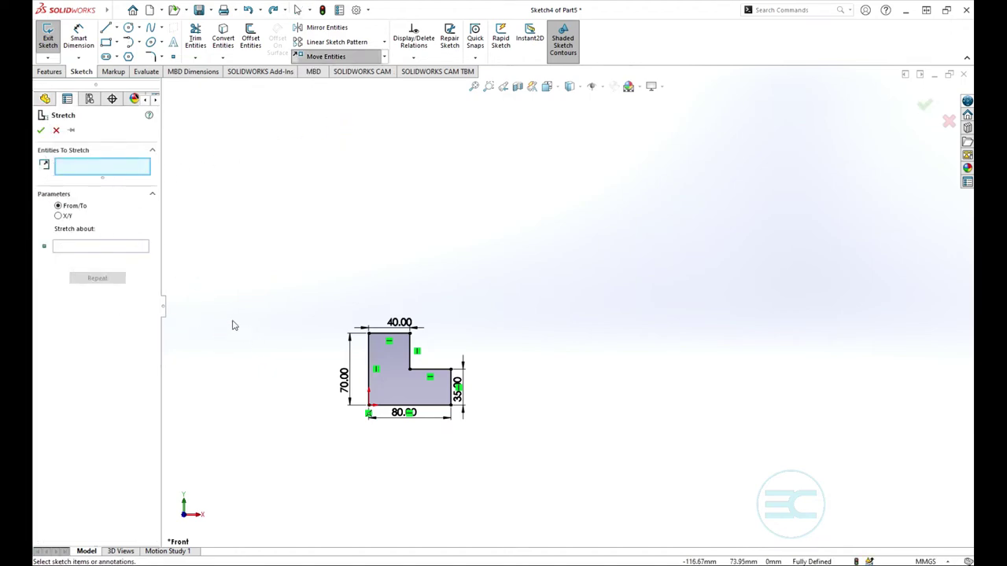
pyautogui.press('Escape')
pyautogui.scroll(-5, 402, 425)
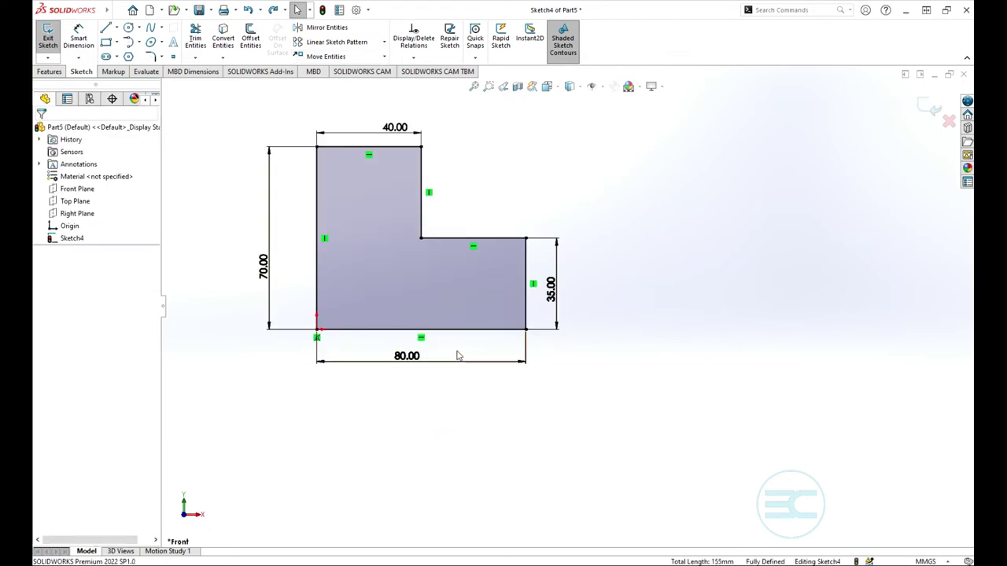
pyautogui.moveTo(457, 349); pyautogui.dragTo(613, 236)
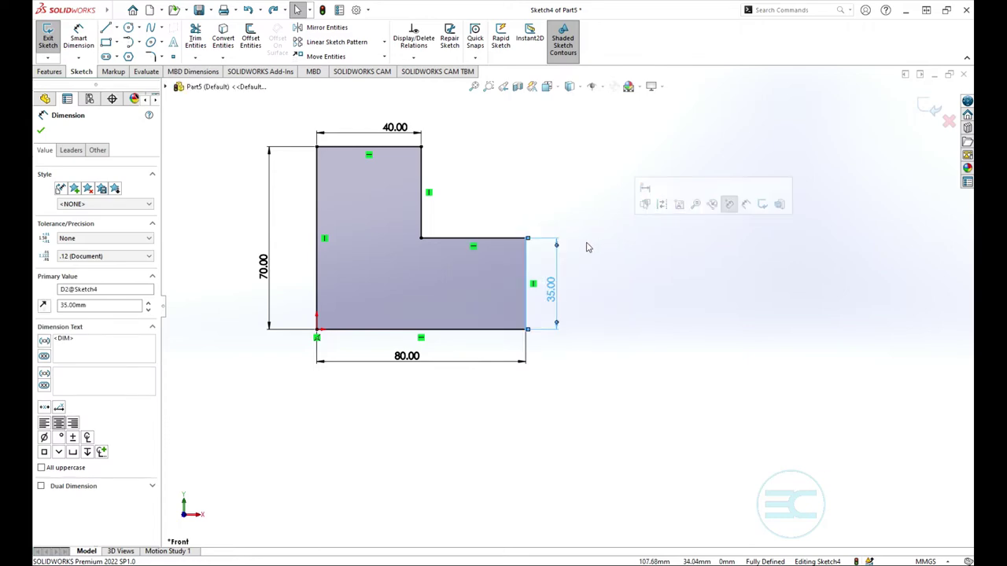
pyautogui.click(541, 332)
pyautogui.click(559, 337)
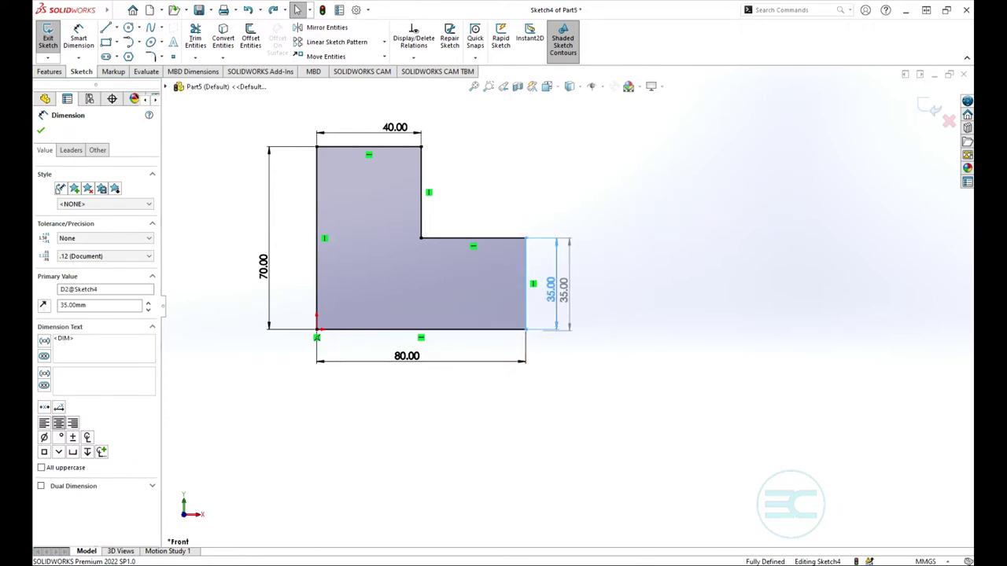
pyautogui.click(603, 342)
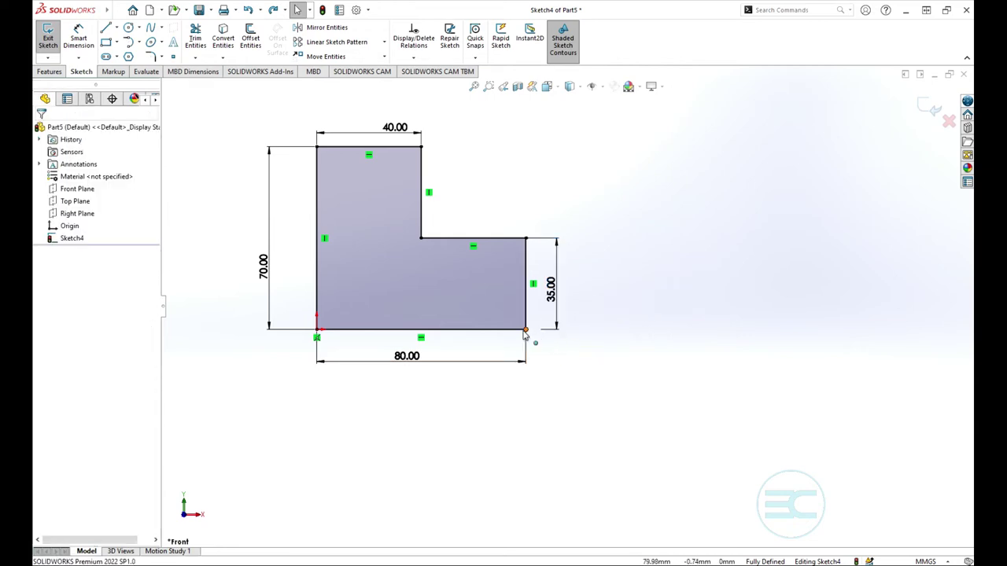
# Stretch the L-shaped profile's horizontal leg by From/To from its lower outer corner to about 124 mm long, and level its bottom edge.
pyautogui.click(384, 57)
pyautogui.click(319, 125)
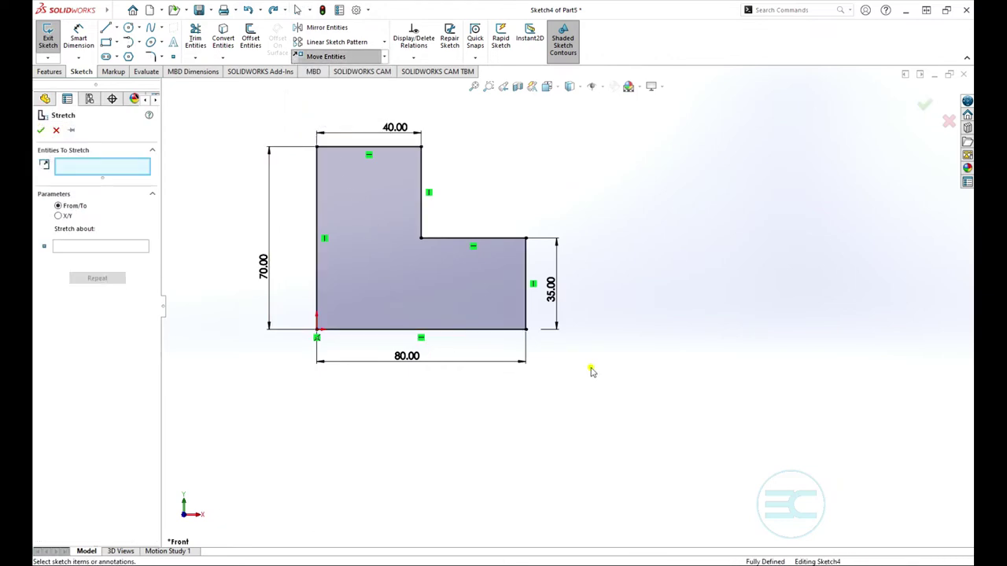
pyautogui.moveTo(591, 365); pyautogui.dragTo(438, 308)
pyautogui.moveTo(432, 237); pyautogui.dragTo(433, 223)
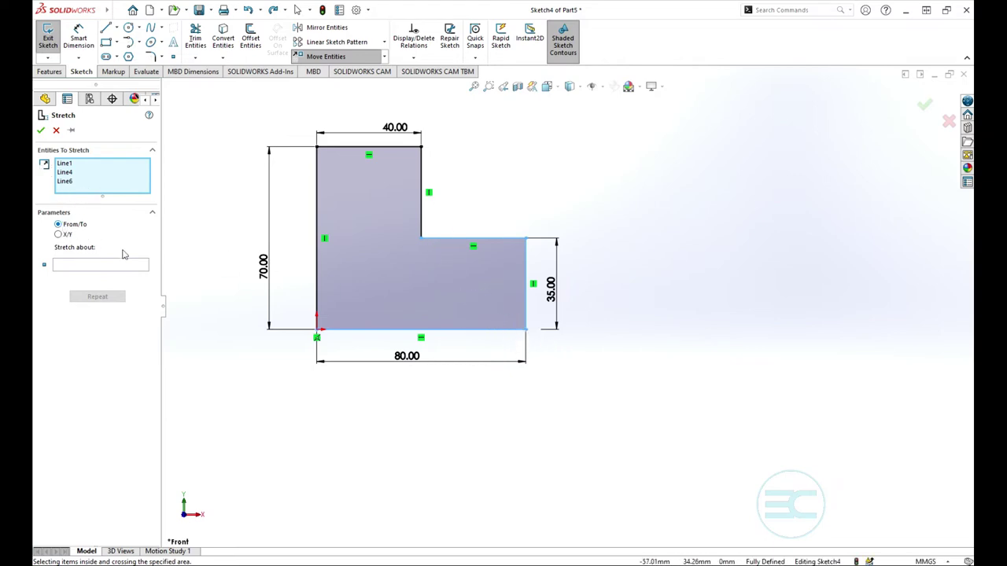
pyautogui.click(79, 266)
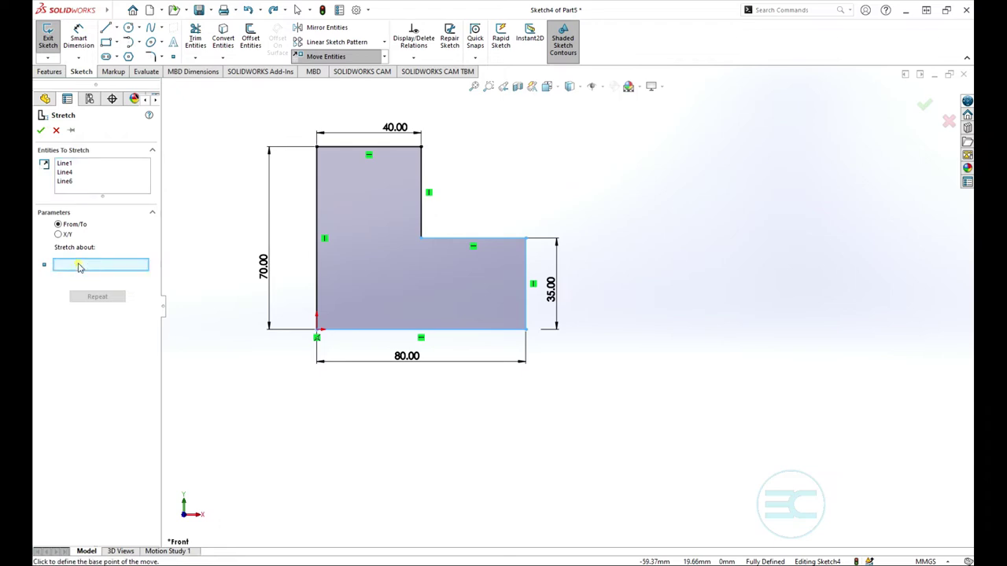
pyautogui.click(526, 330)
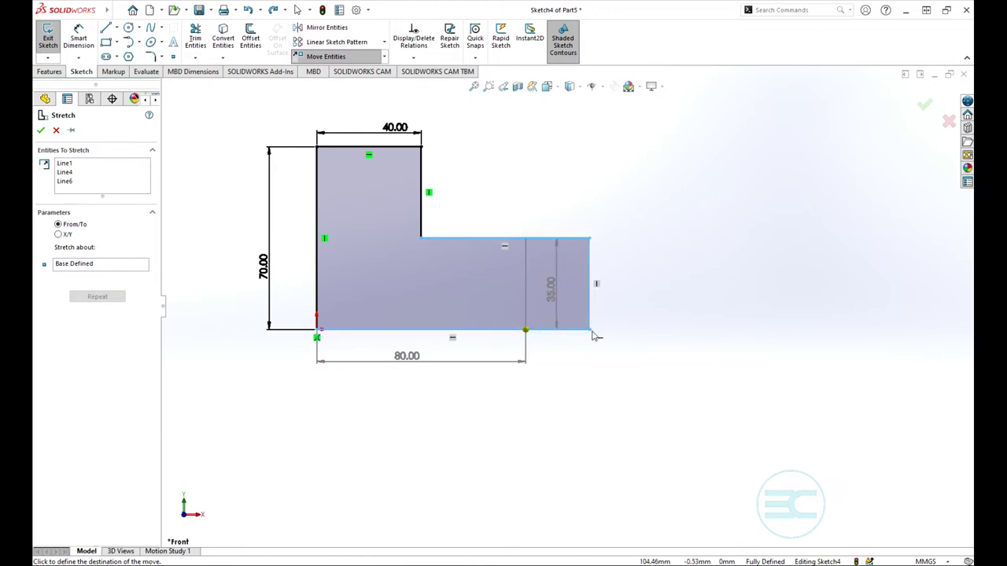
pyautogui.click(641, 341)
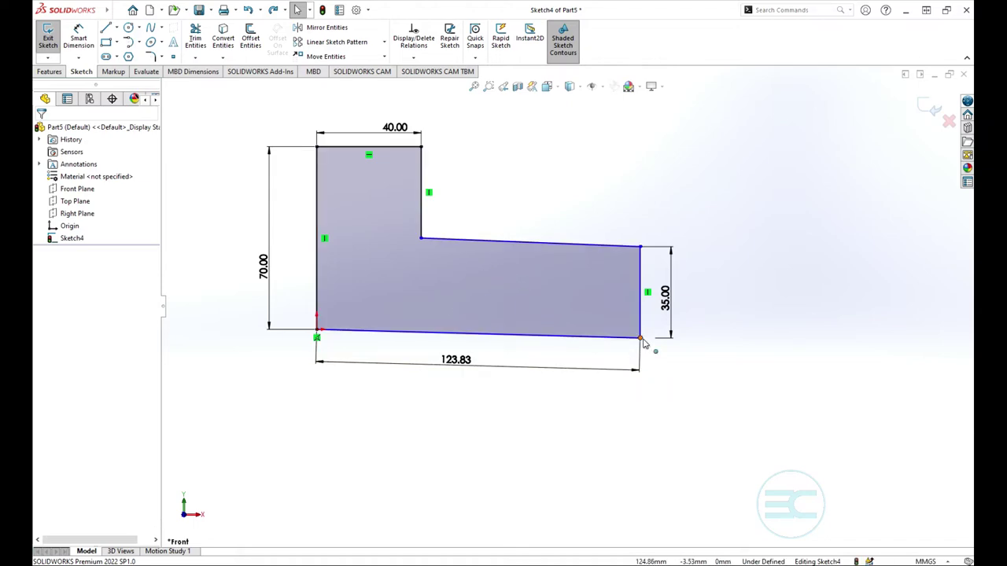
pyautogui.moveTo(641, 342); pyautogui.dragTo(642, 333)
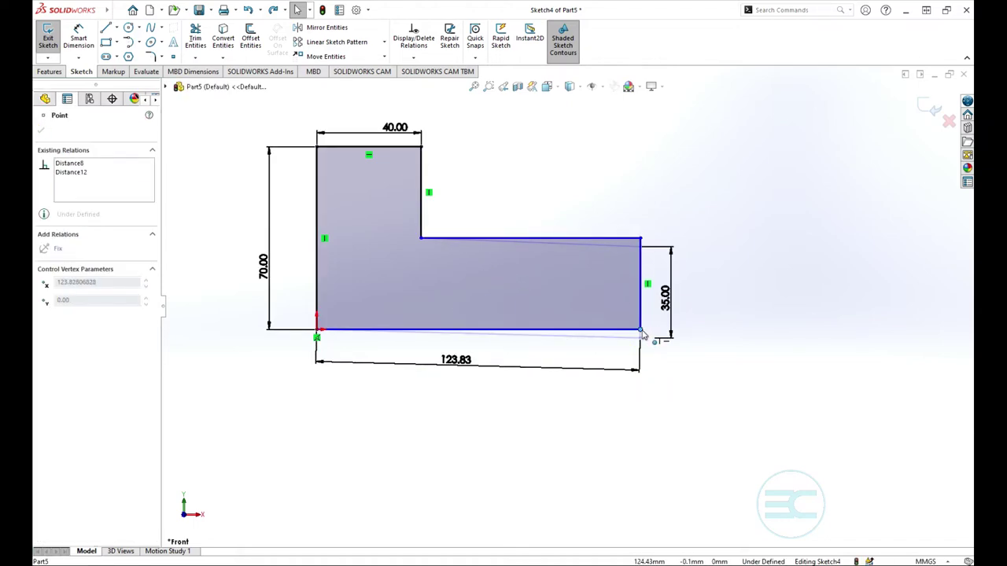
pyautogui.click(729, 362)
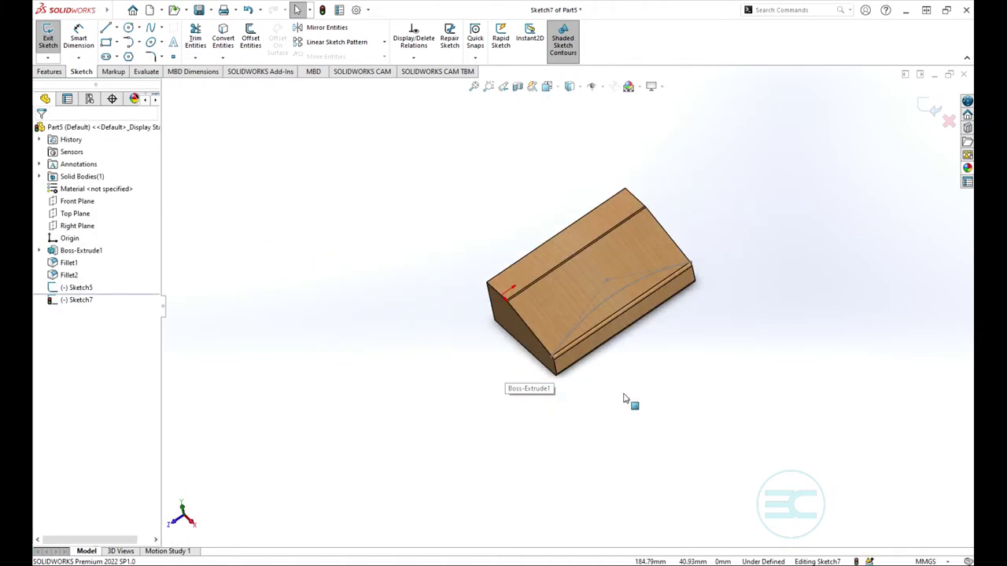
# Add the sketch text "Elvis Creatives" along the curved spline on the wooden block's sloped face.
pyautogui.moveTo(632, 402)
pyautogui.mouseDown(button='middle')
pyautogui.moveTo(622, 391)
pyautogui.moveTo(501, 400)
pyautogui.moveTo(606, 391)
pyautogui.moveTo(643, 405)
pyautogui.moveTo(616, 414)
pyautogui.mouseUp(button='middle')
pyautogui.scroll(-4, 692, 281)
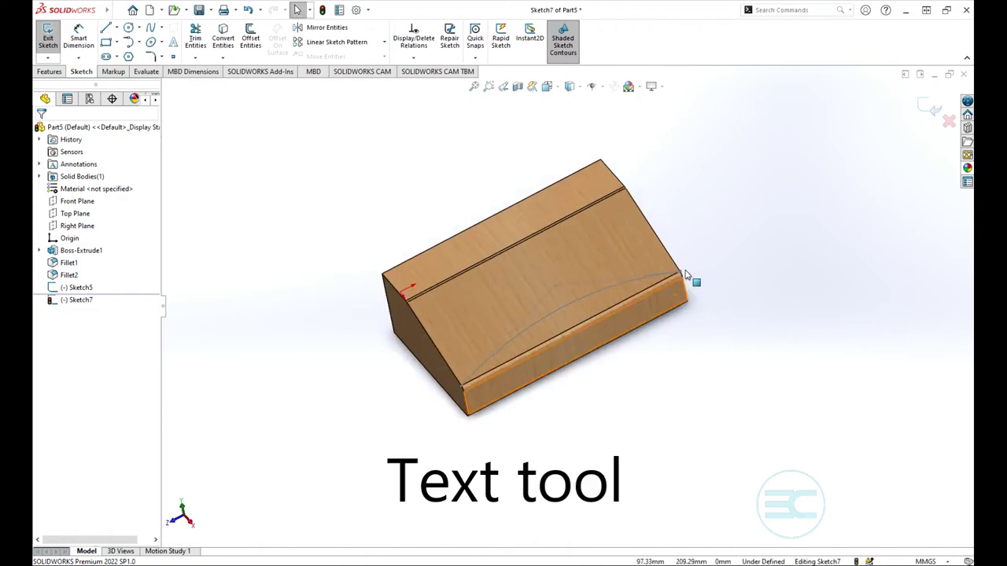
pyautogui.scroll(-3, 285, 364)
pyautogui.press('f')
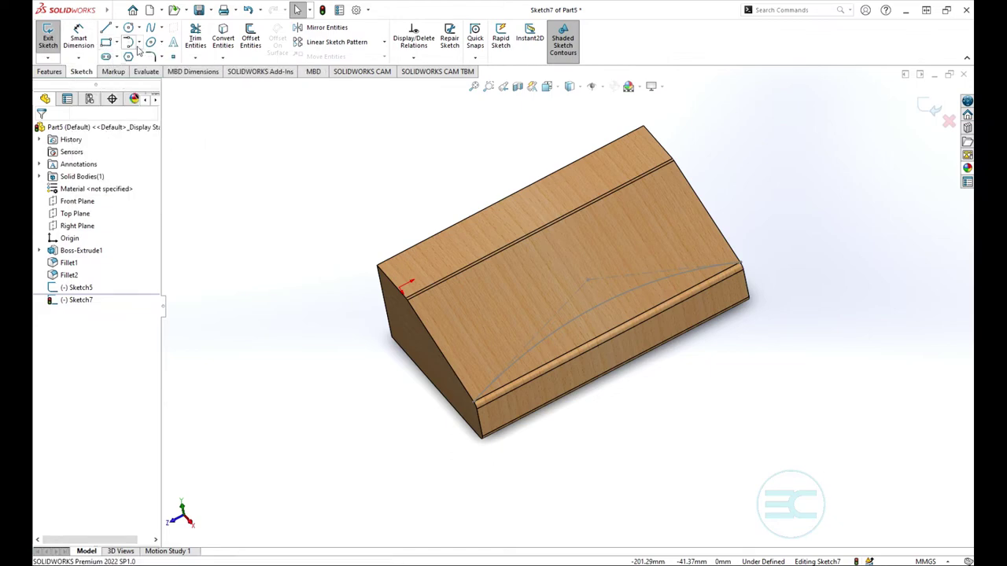
pyautogui.click(174, 44)
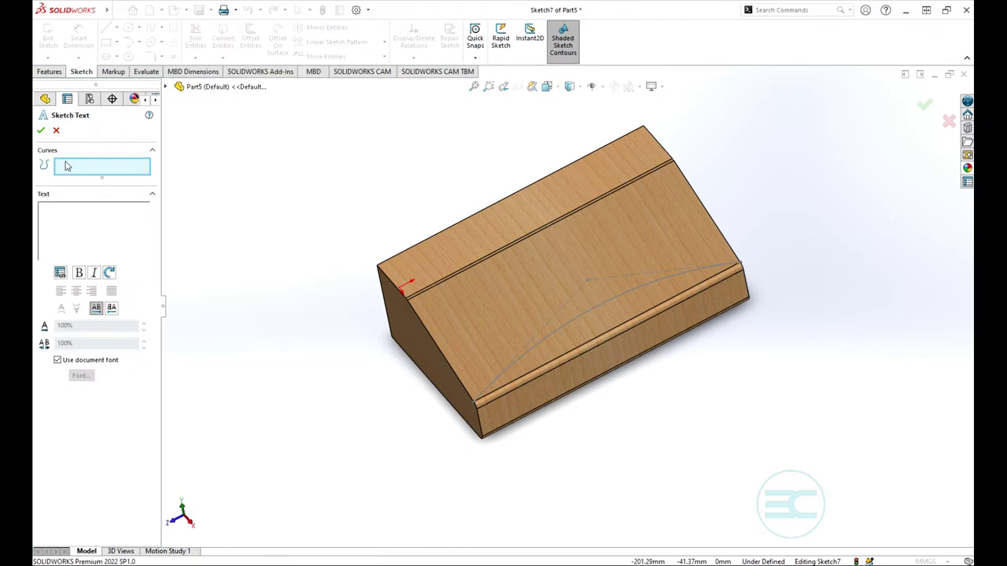
pyautogui.click(45, 209)
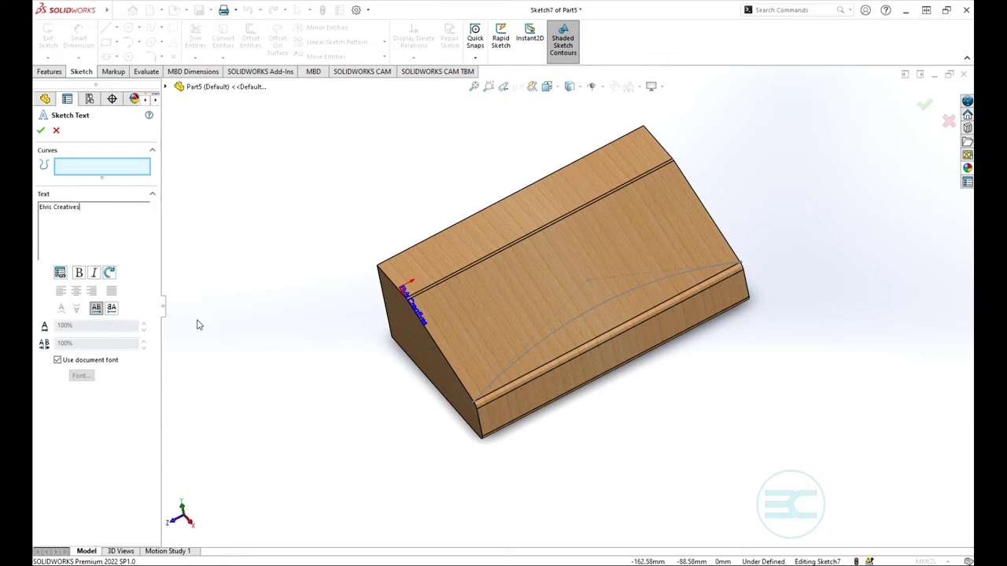
pyautogui.click(429, 318)
pyautogui.click(542, 342)
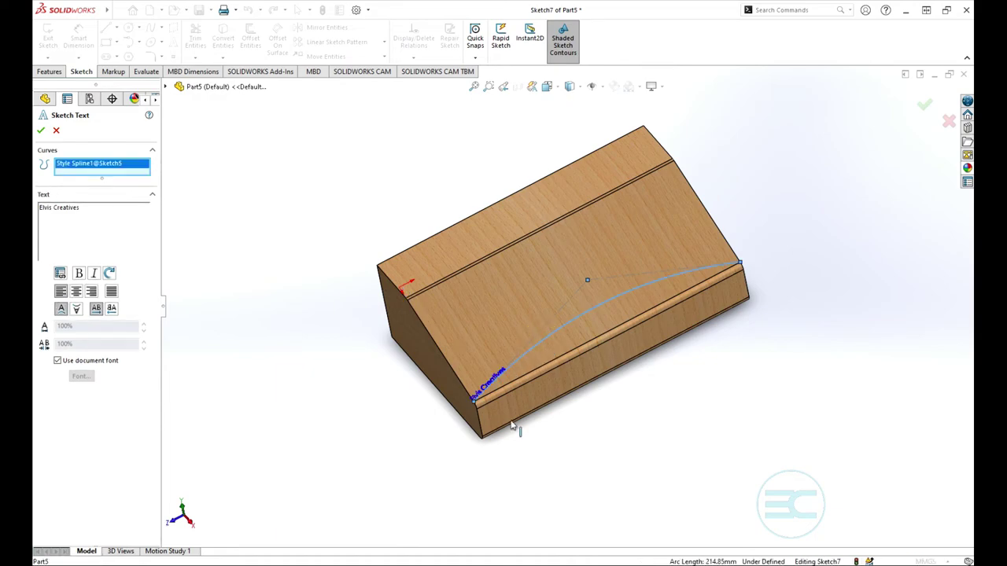
# Override the document font for the sketch text and choose Calibri.
pyautogui.scroll(-5, 512, 426)
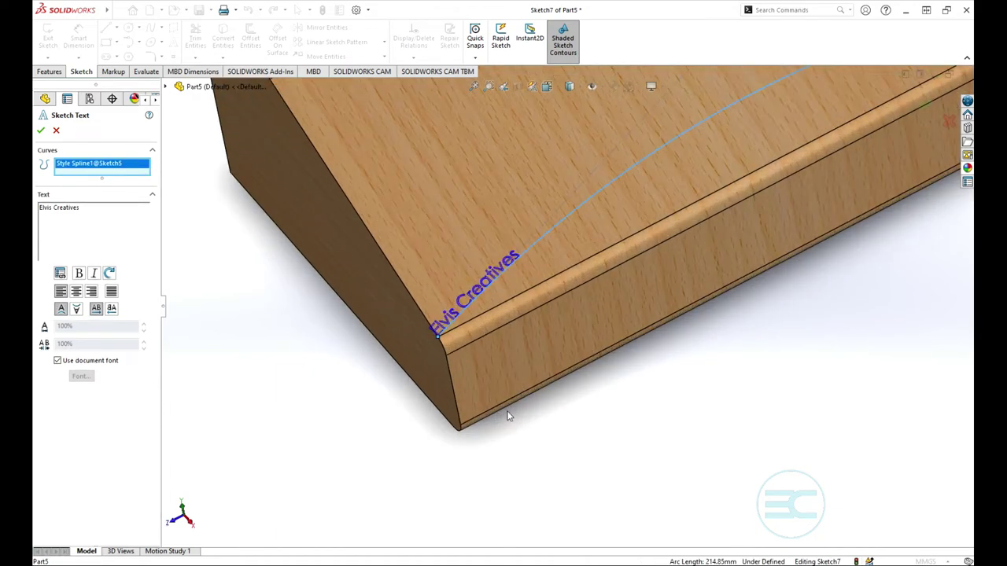
pyautogui.scroll(5, 508, 417)
pyautogui.moveTo(479, 411); pyautogui.dragTo(512, 359, button='middle')
pyautogui.scroll(-5, 513, 346)
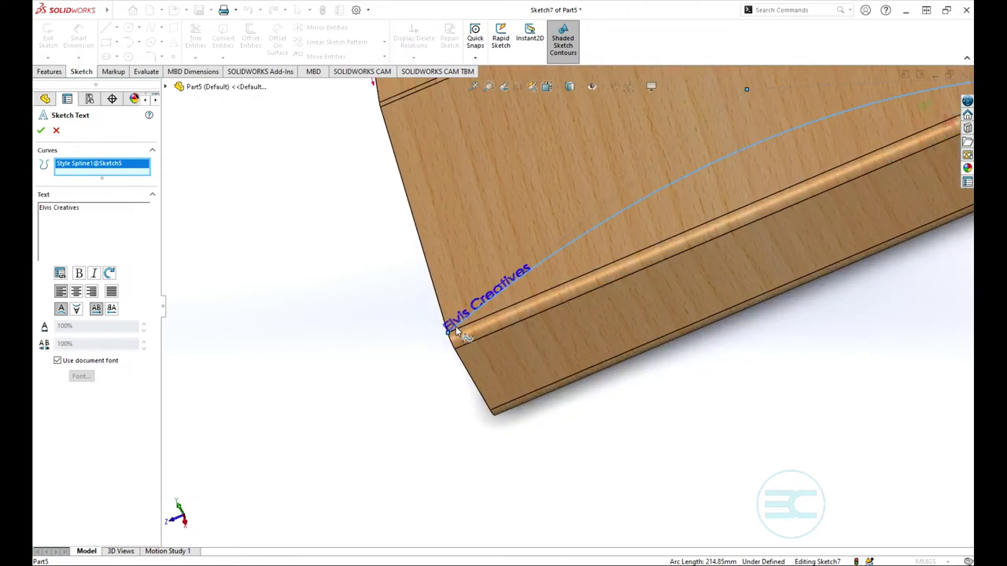
pyautogui.scroll(5, 354, 366)
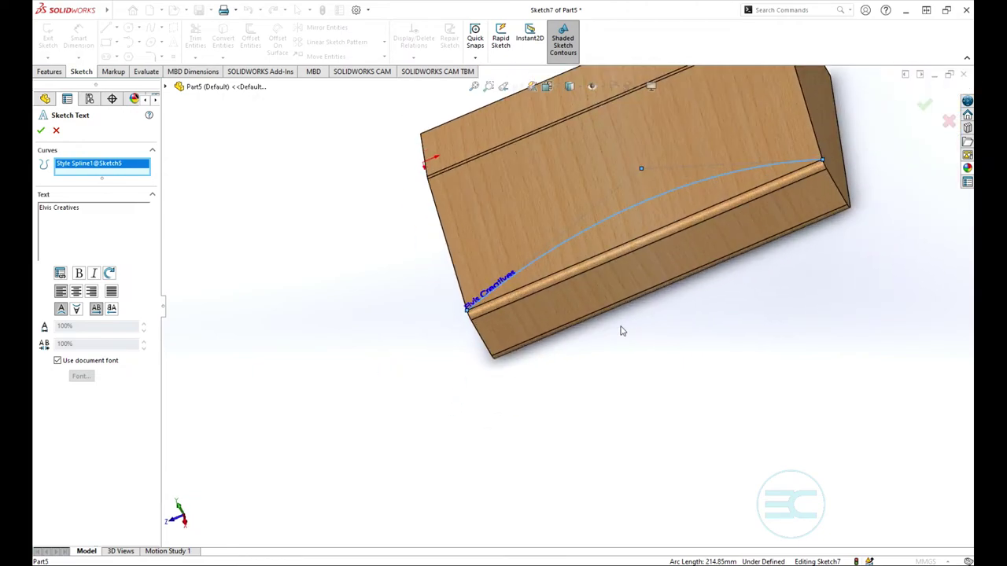
pyautogui.scroll(-2, 480, 315)
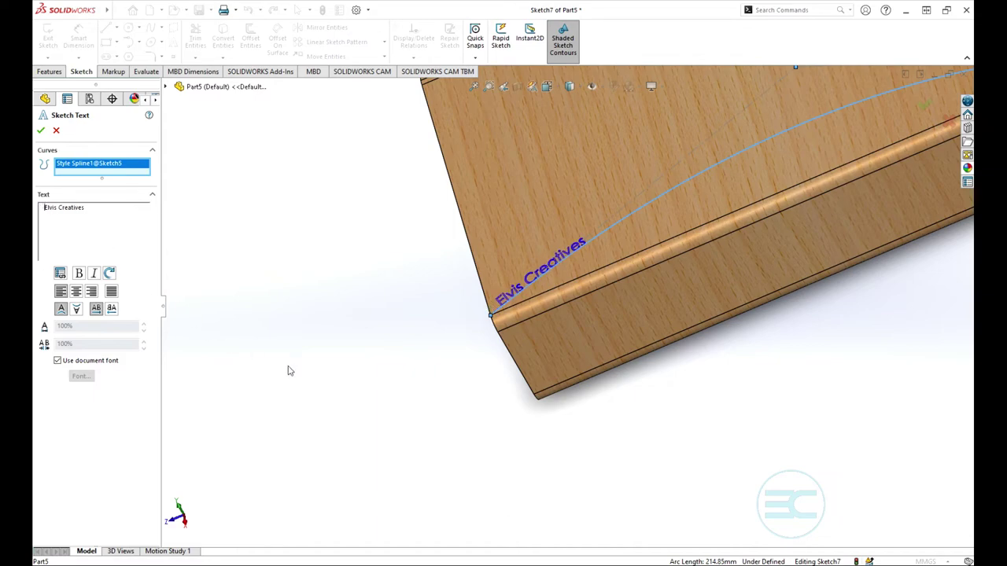
pyautogui.scroll(4, 474, 375)
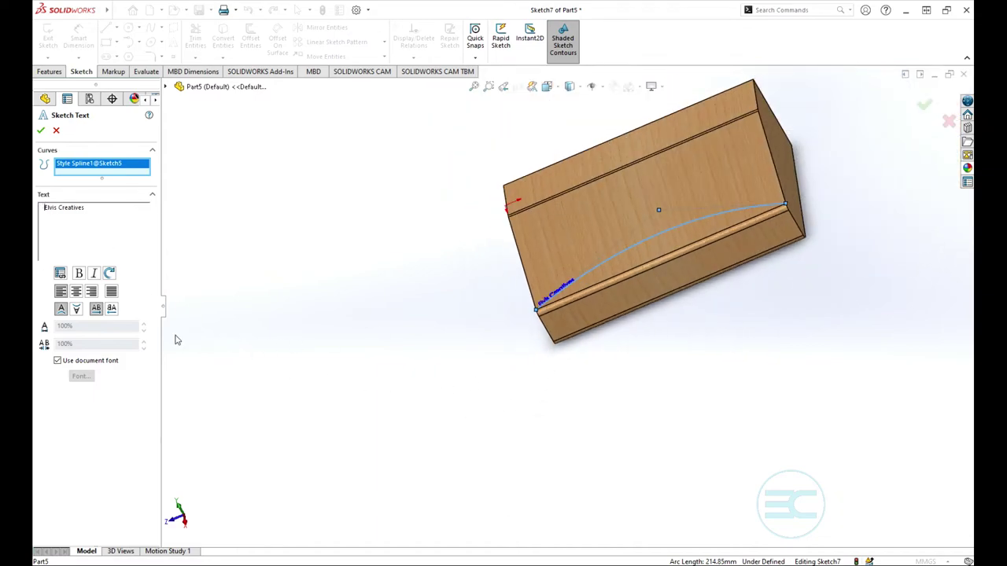
pyautogui.click(56, 361)
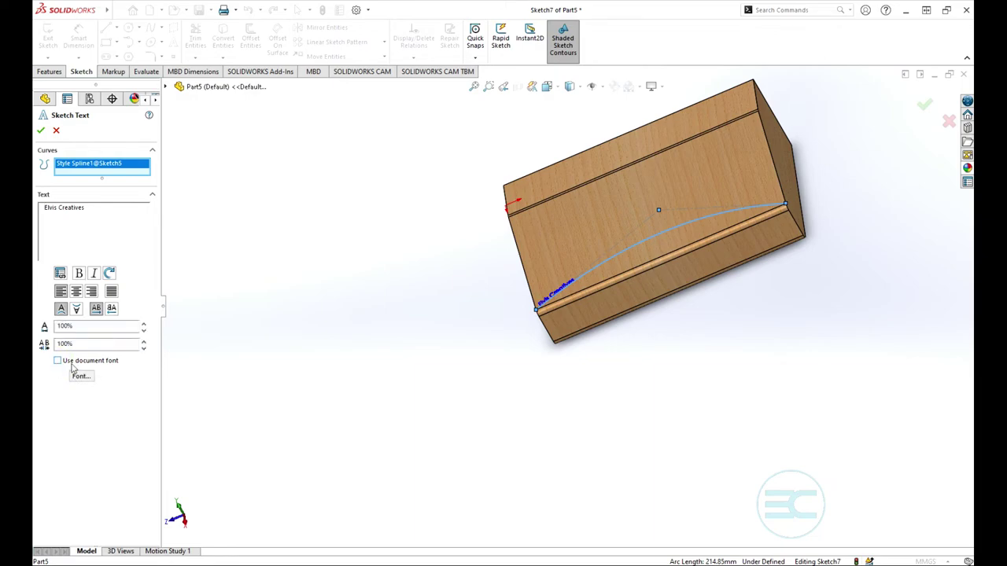
pyautogui.click(81, 376)
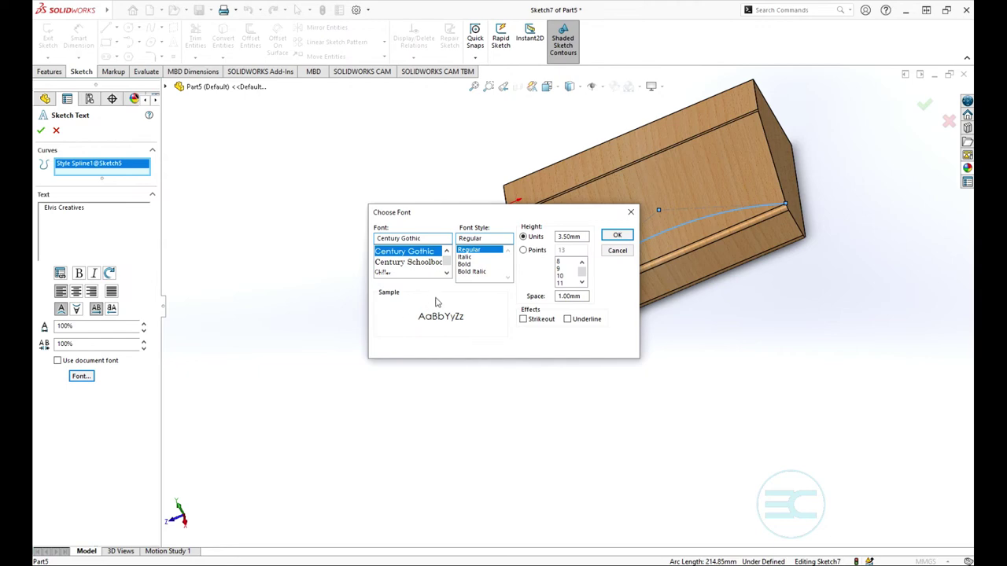
pyautogui.click(447, 252)
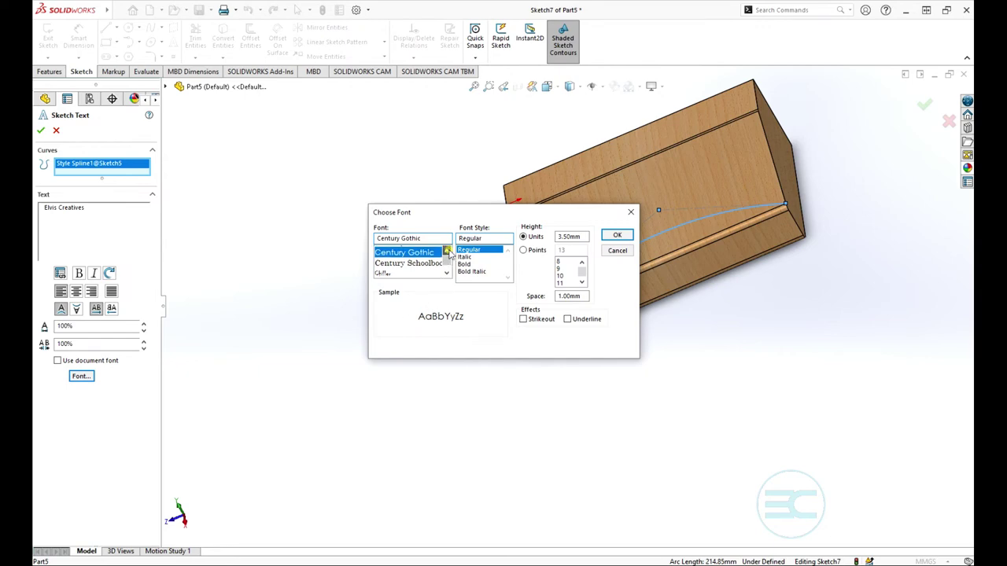
pyautogui.moveTo(448, 254); pyautogui.dragTo(448, 255)
pyautogui.click(393, 251)
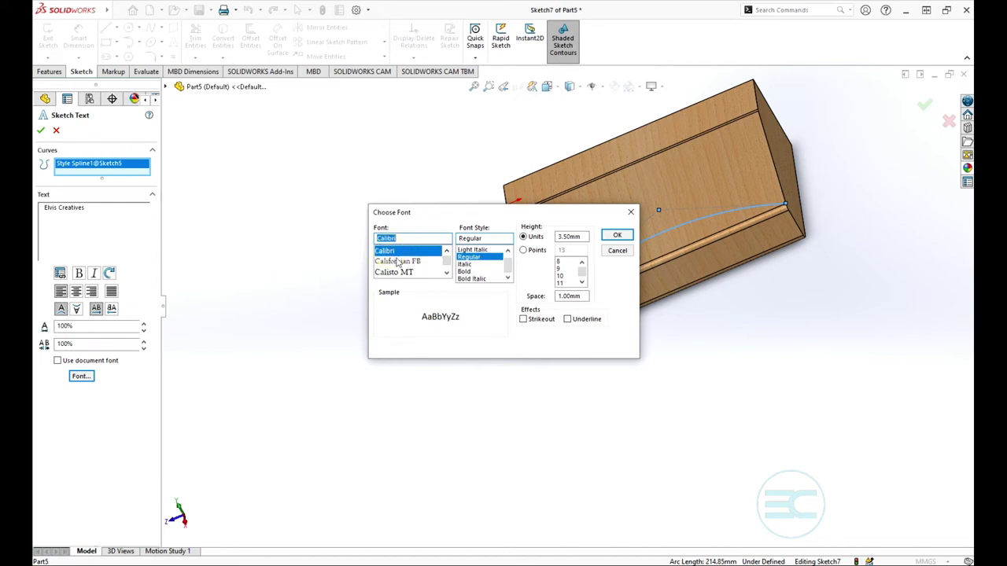
# Set the sketch text height to 10 mm and apply the font settings.
pyautogui.moveTo(498, 212); pyautogui.dragTo(305, 260)
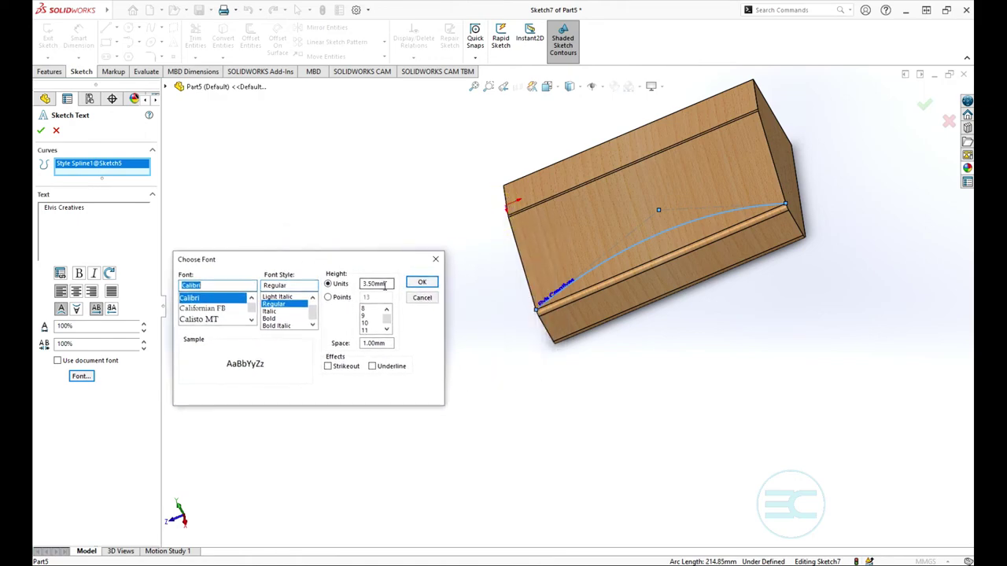
pyautogui.moveTo(393, 284); pyautogui.dragTo(346, 286)
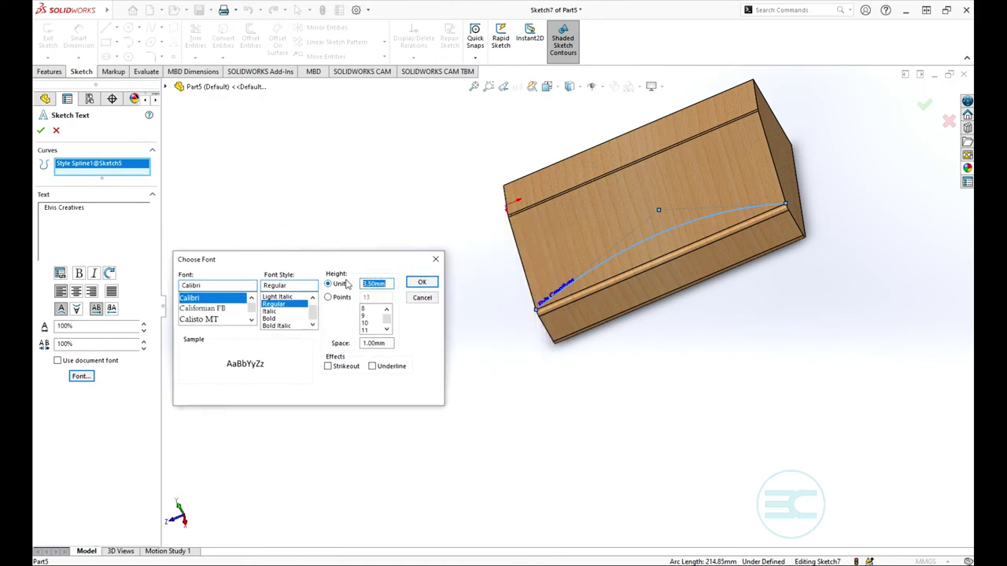
pyautogui.write('10')
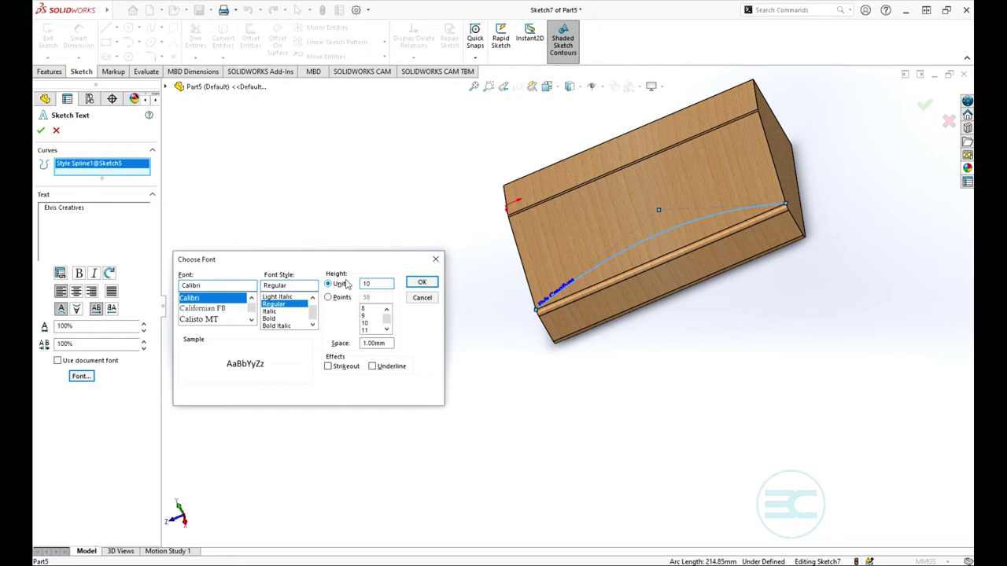
pyautogui.click(422, 284)
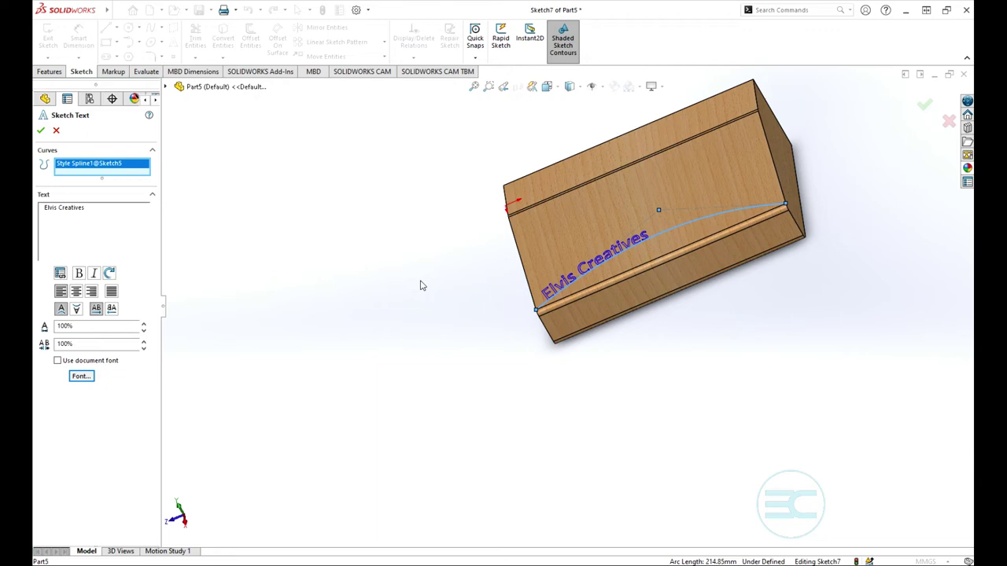
# Set the sketch text height to 20 mm in the font settings.
pyautogui.click(81, 376)
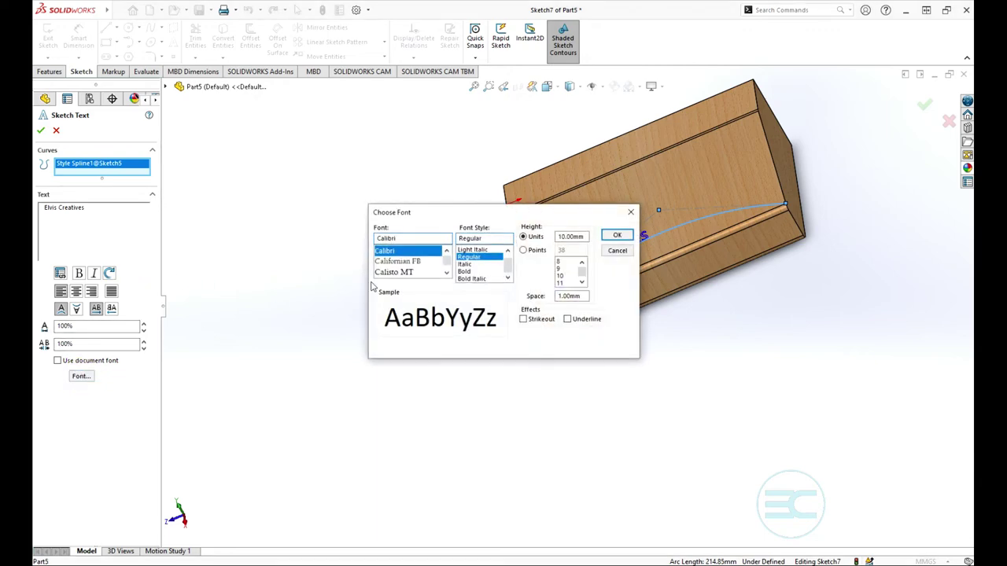
pyautogui.doubleClick(584, 236)
pyautogui.click(583, 236)
pyautogui.press('BackSpace')
pyautogui.press('BackSpace')
pyautogui.press('BackSpace')
pyautogui.press('BackSpace')
pyautogui.press('BackSpace')
pyautogui.press('BackSpace')
pyautogui.press('BackSpace')
pyautogui.write('20')
pyautogui.press('Return')
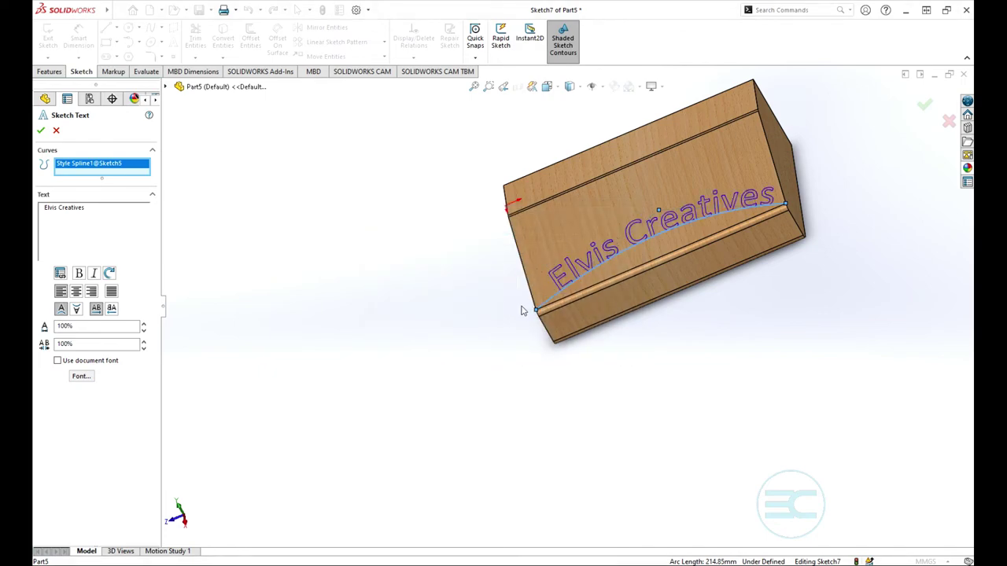
pyautogui.scroll(3, 521, 310)
pyautogui.scroll(-3, 679, 258)
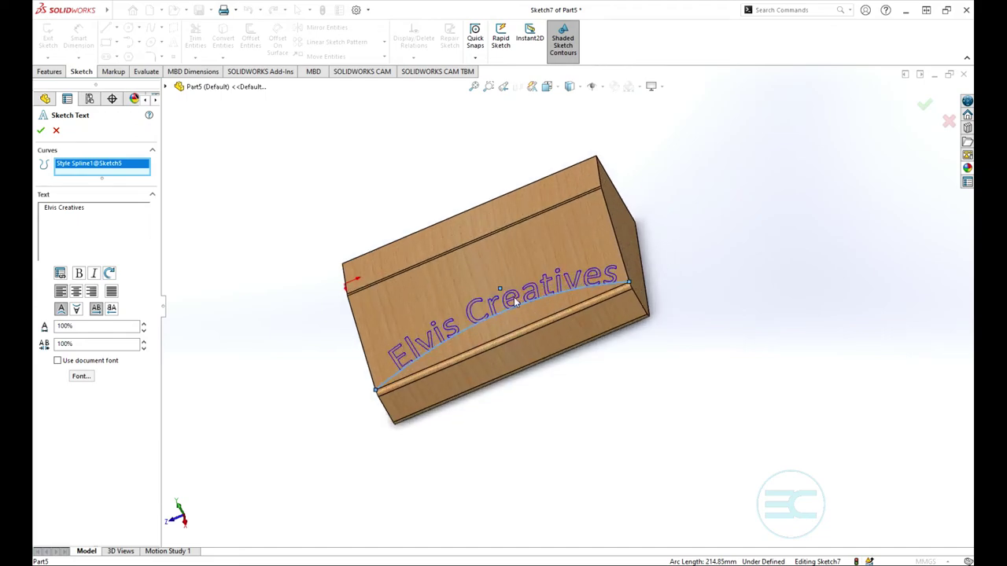
# Remove the leading spaces before "Elvis Creatives" in the sketch text and accept it.
pyautogui.scroll(-2, 514, 300)
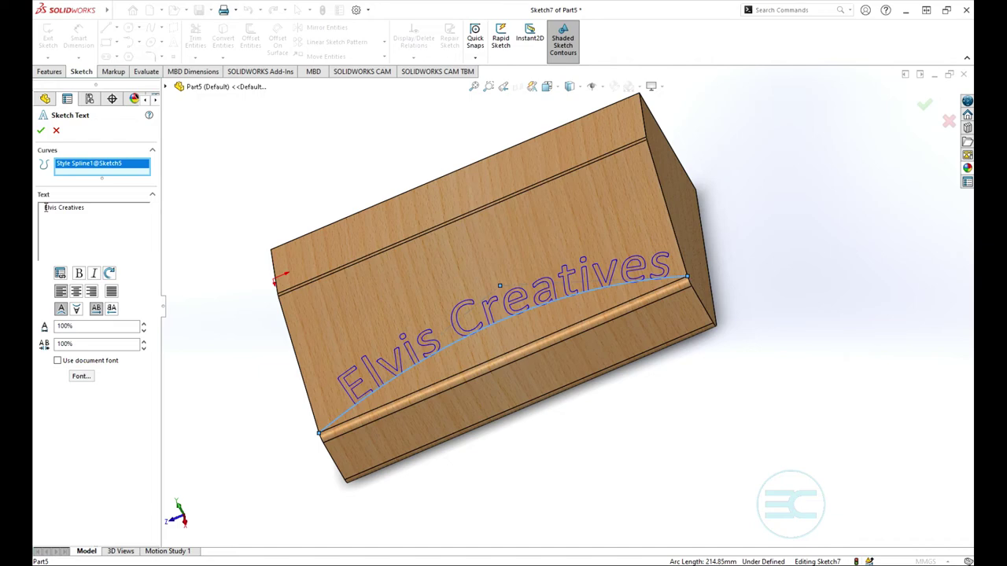
pyautogui.press('BackSpace')
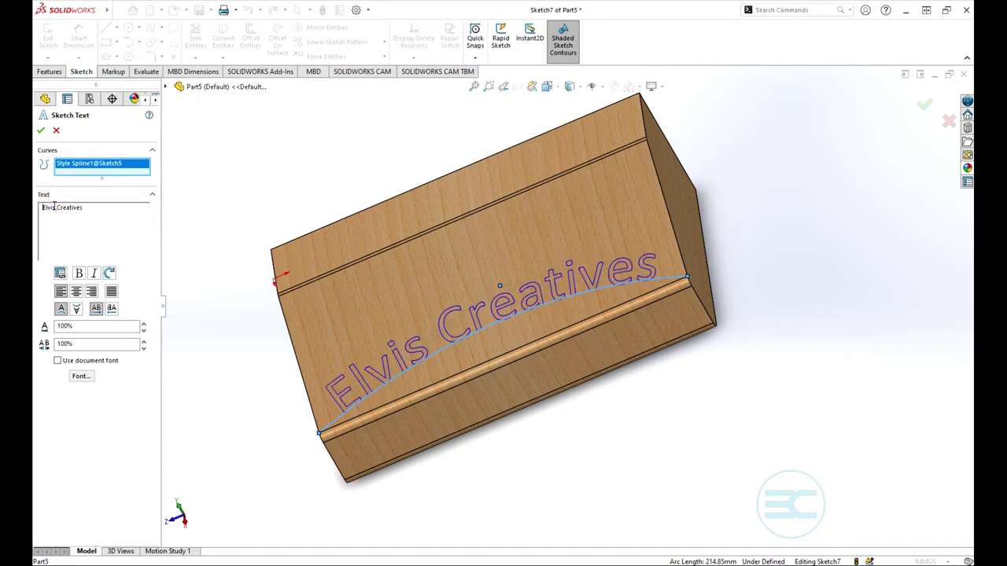
pyautogui.press('BackSpace')
pyautogui.click(41, 131)
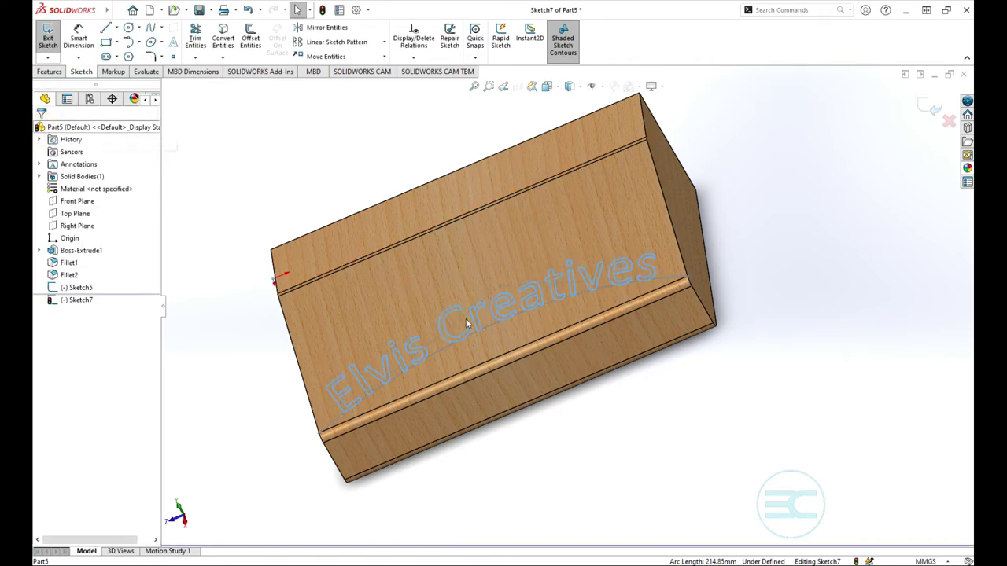
# Cut-extrude the curved text sketch 2 mm blind into the block's sloped face.
pyautogui.scroll(3, 542, 306)
pyautogui.scroll(-2, 550, 344)
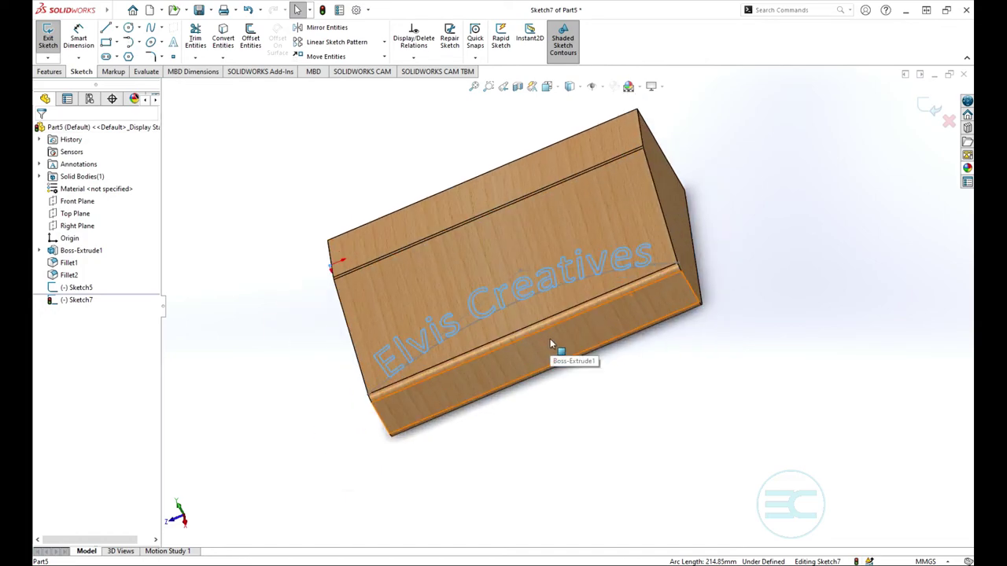
pyautogui.click(75, 300)
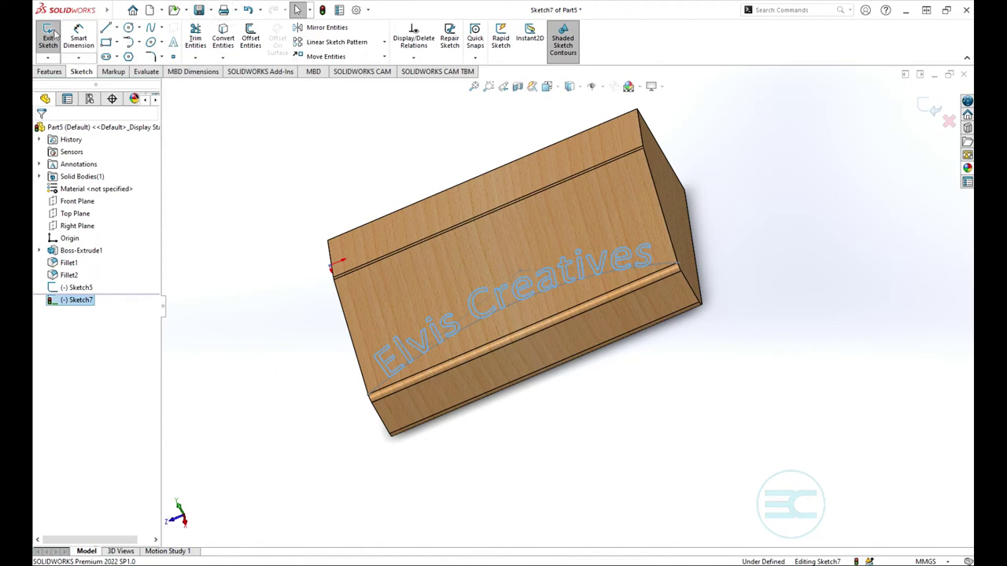
pyautogui.click(47, 72)
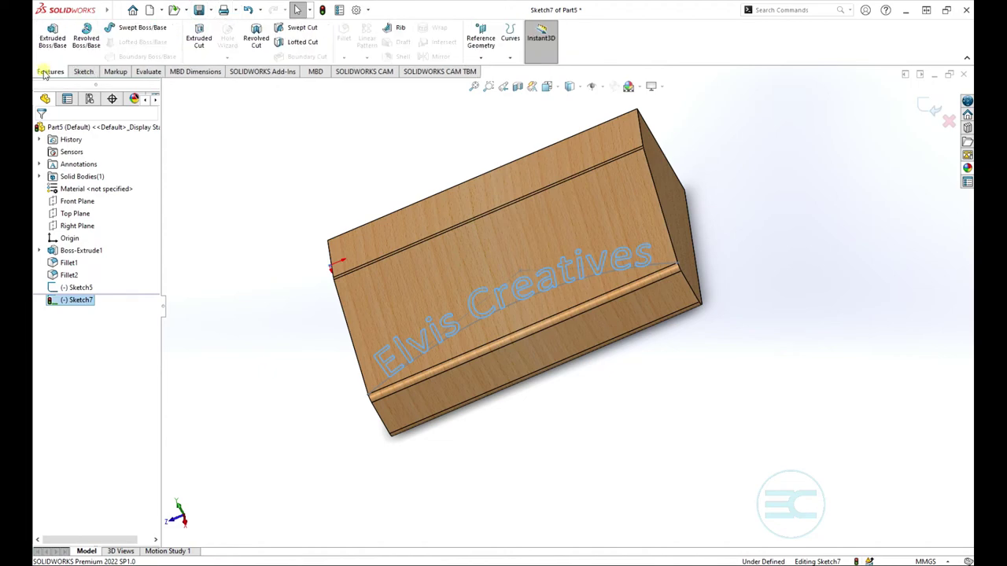
pyautogui.click(200, 36)
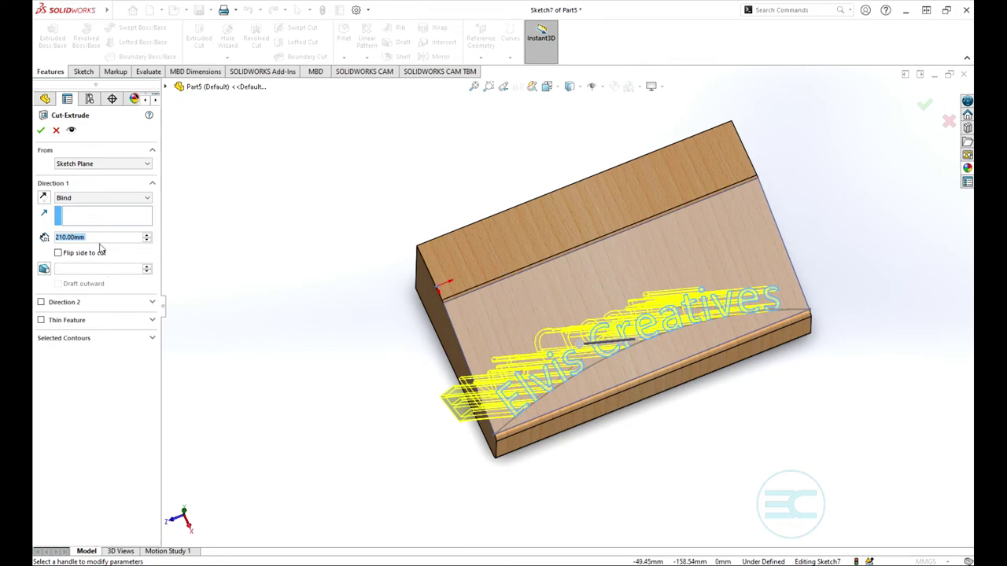
pyautogui.write('2')
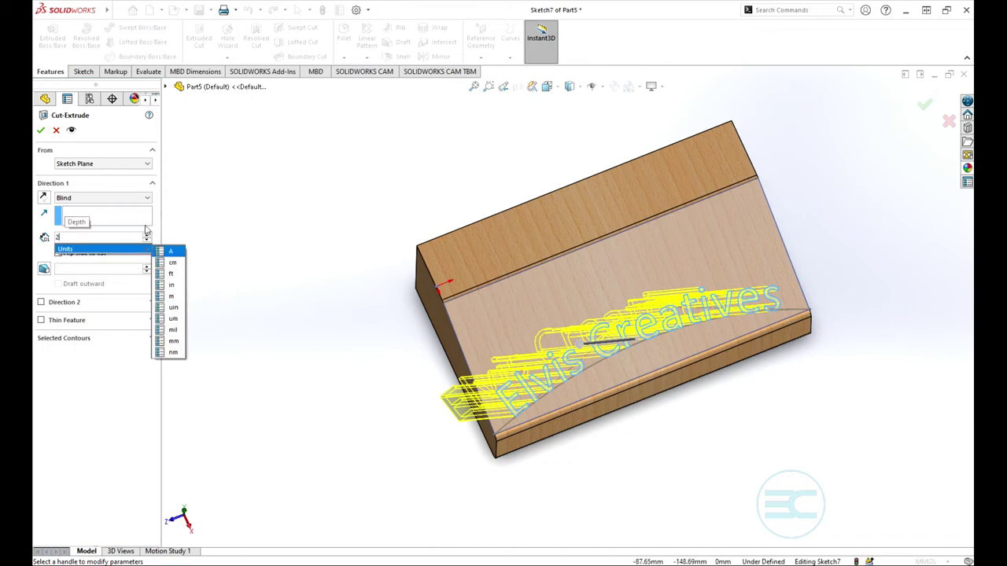
pyautogui.click(41, 130)
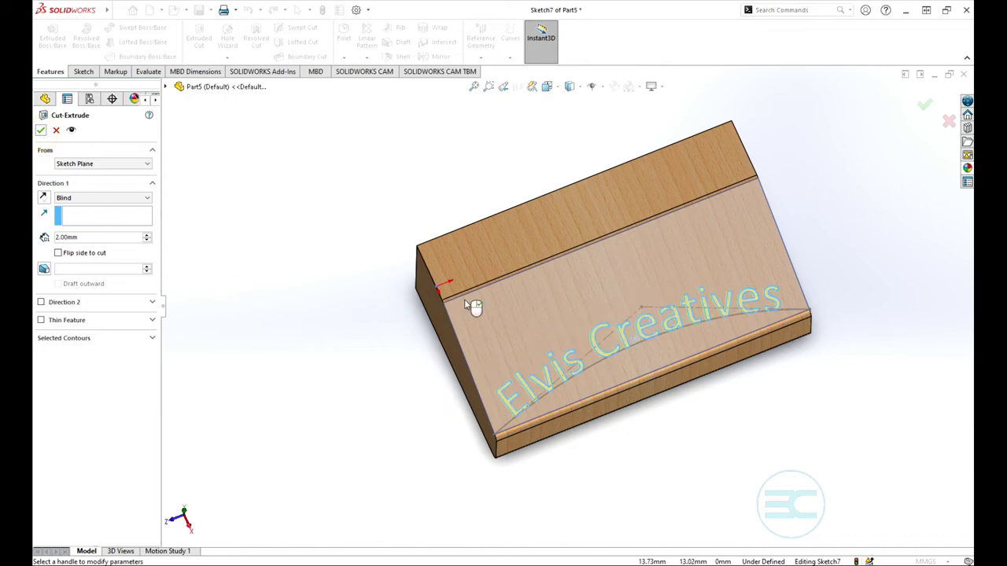
pyautogui.click(41, 131)
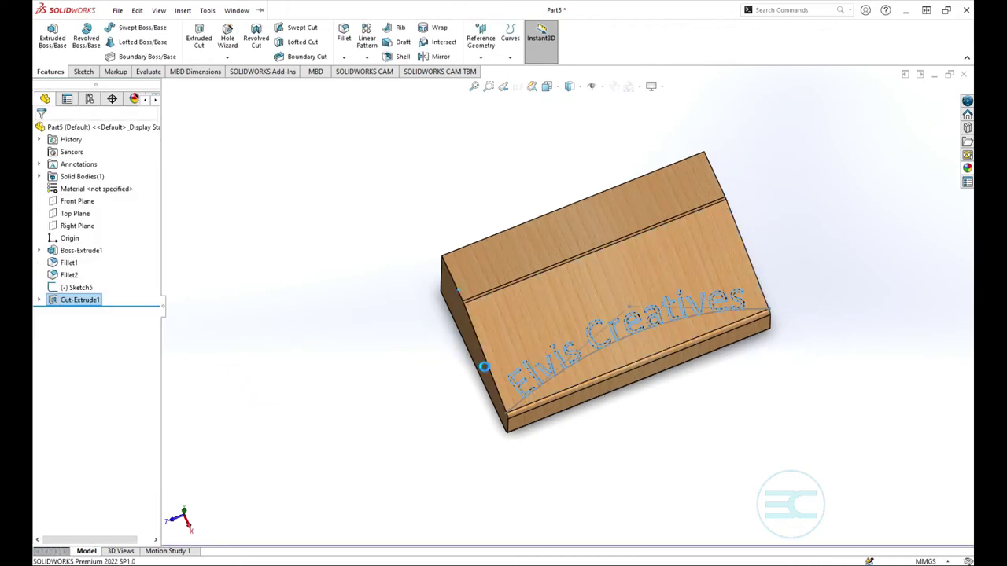
# Hide the spline sketch that guides the engraved text.
pyautogui.scroll(2, 484, 367)
pyautogui.scroll(-4, 665, 388)
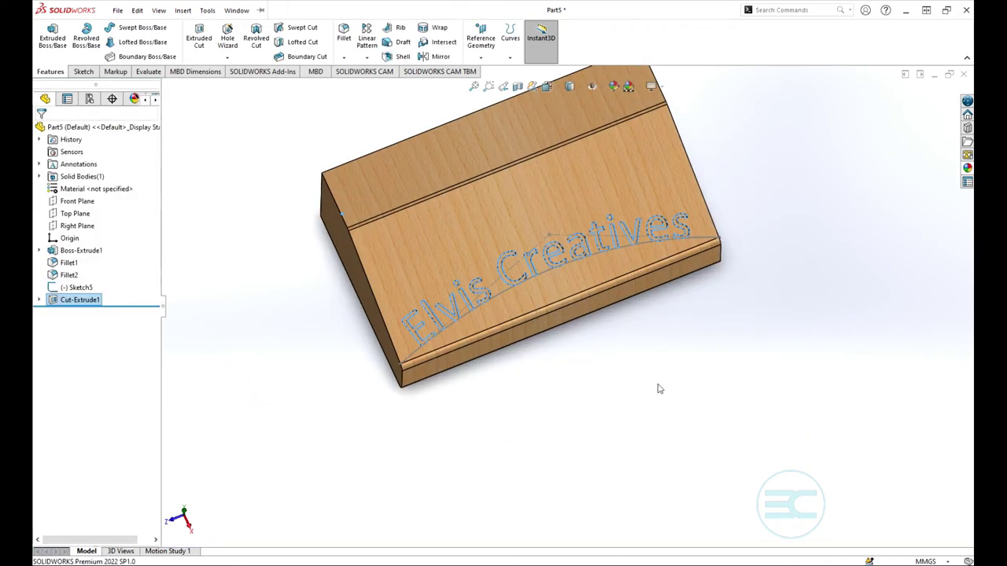
pyautogui.click(552, 397)
pyautogui.moveTo(582, 393); pyautogui.dragTo(497, 426, button='middle')
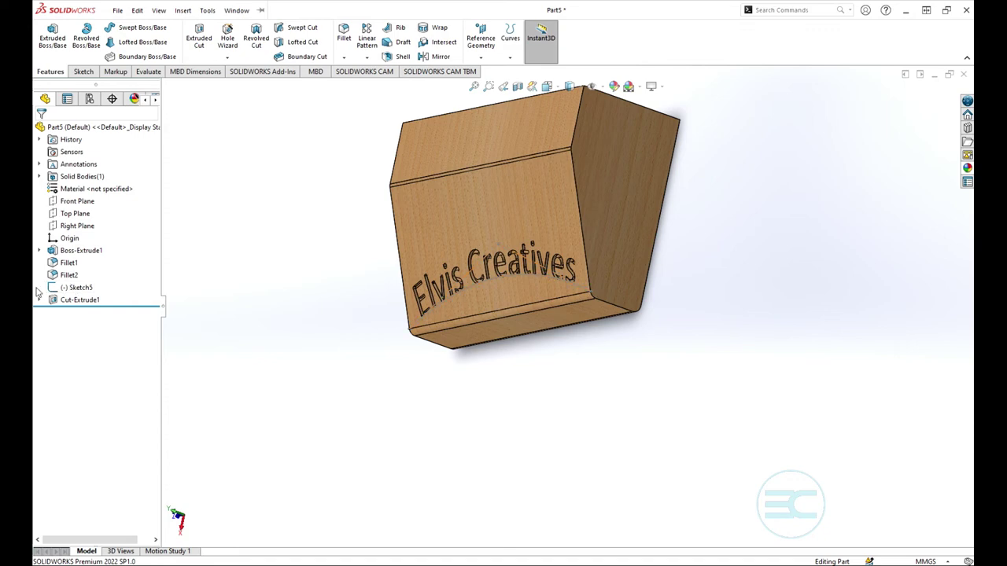
pyautogui.click(70, 290)
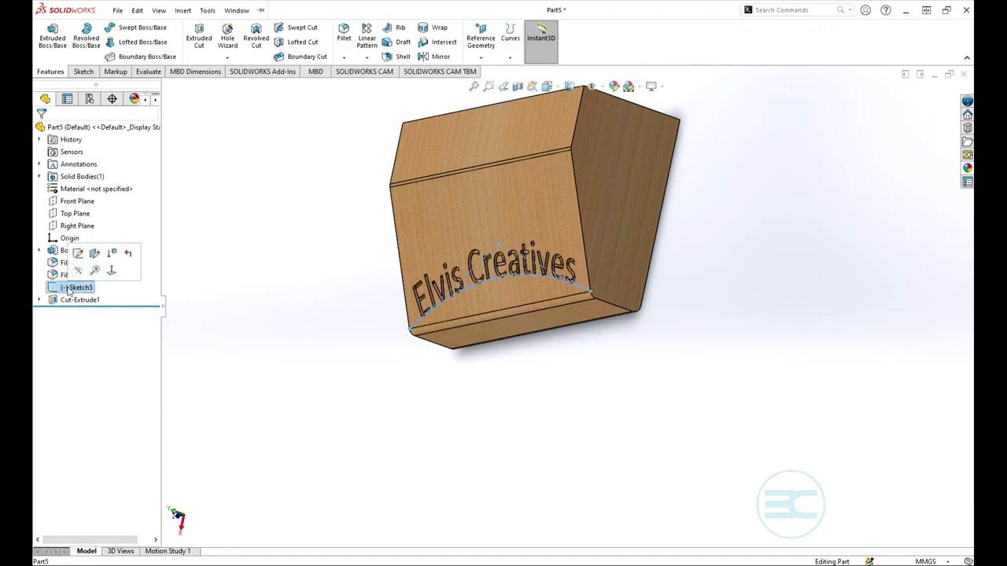
pyautogui.click(78, 272)
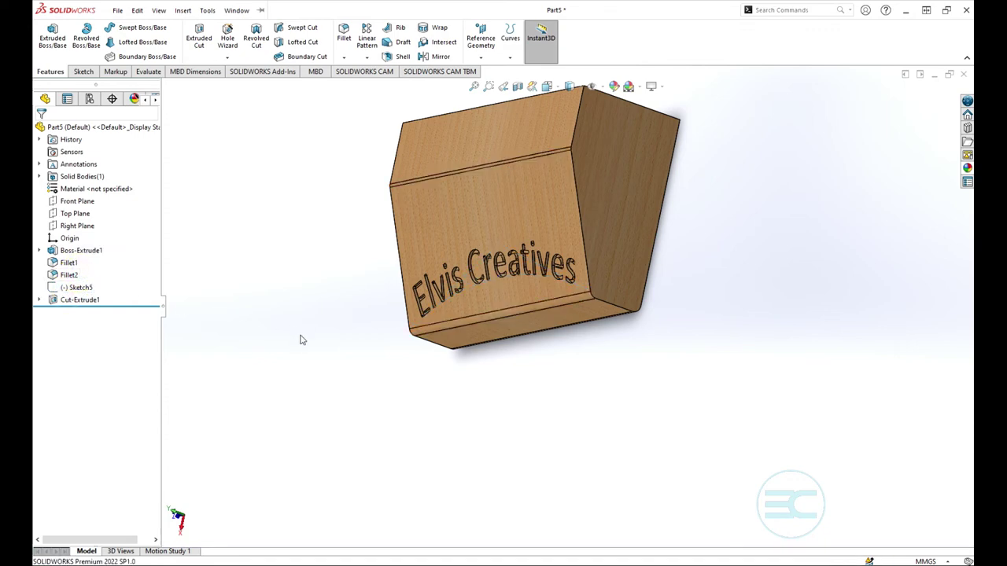
pyautogui.moveTo(435, 379)
pyautogui.mouseDown(button='middle')
pyautogui.moveTo(522, 341)
pyautogui.moveTo(652, 441)
pyautogui.moveTo(575, 349)
pyautogui.moveTo(519, 326)
pyautogui.moveTo(445, 333)
pyautogui.mouseUp(button='middle')
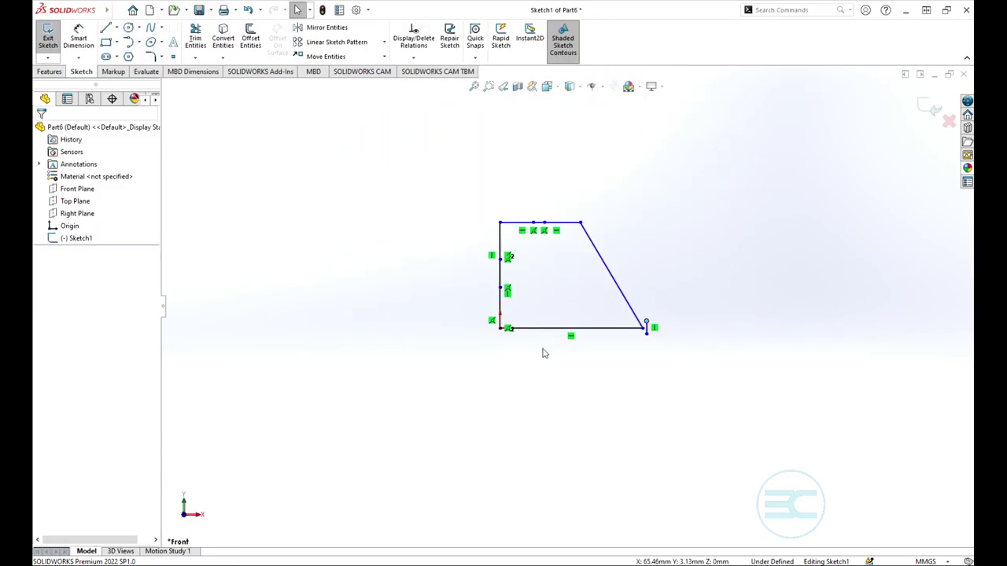
# Examine the trapezoid sketch for split segments on its top and left edges and for a gap at its lower-right corner.
pyautogui.scroll(-3, 562, 236)
pyautogui.press('f')
pyautogui.scroll(-6, 578, 330)
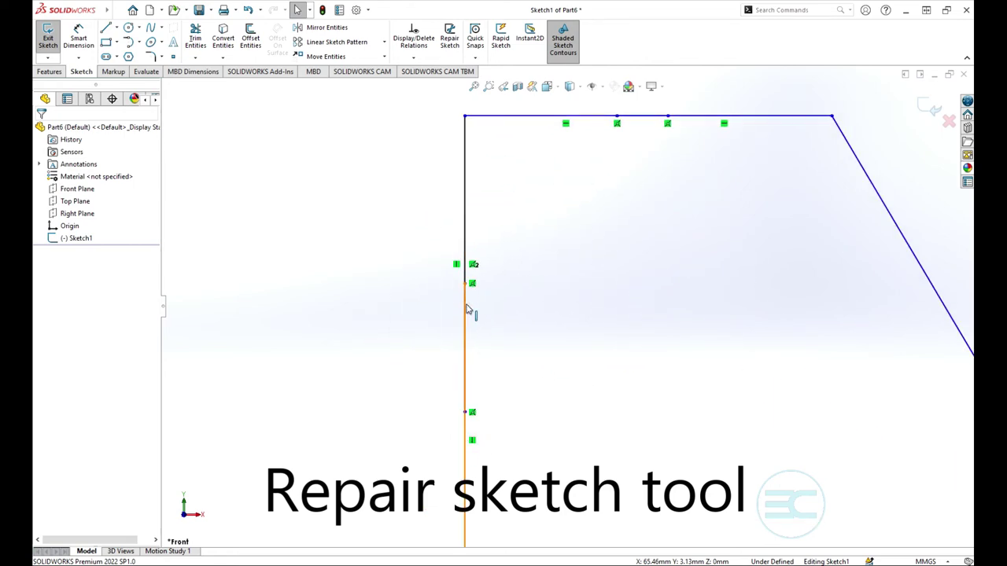
pyautogui.scroll(4, 550, 204)
pyautogui.scroll(-1, 596, 219)
pyautogui.scroll(-2, 598, 220)
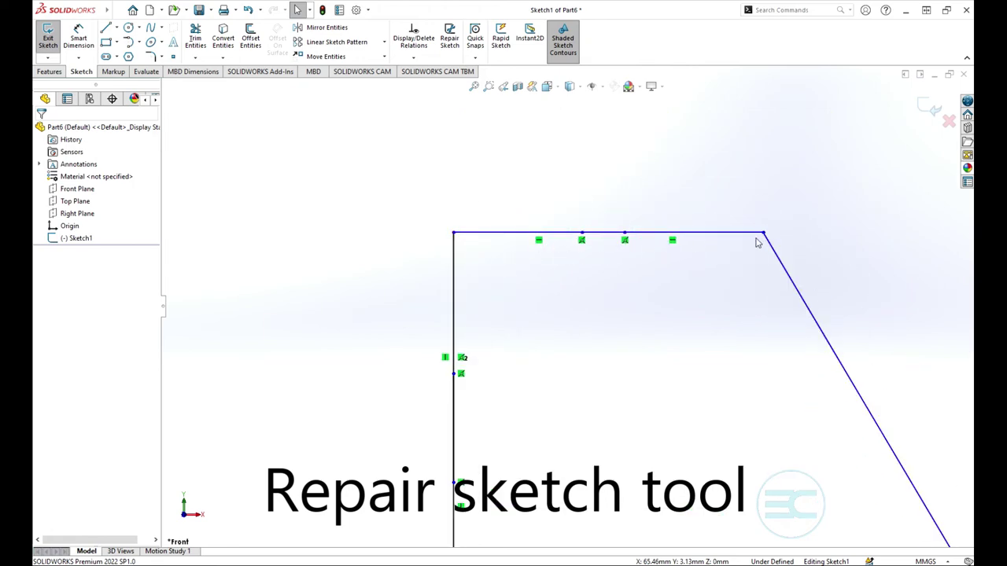
pyautogui.scroll(-1, 758, 236)
pyautogui.scroll(5, 578, 212)
pyautogui.scroll(-6, 636, 359)
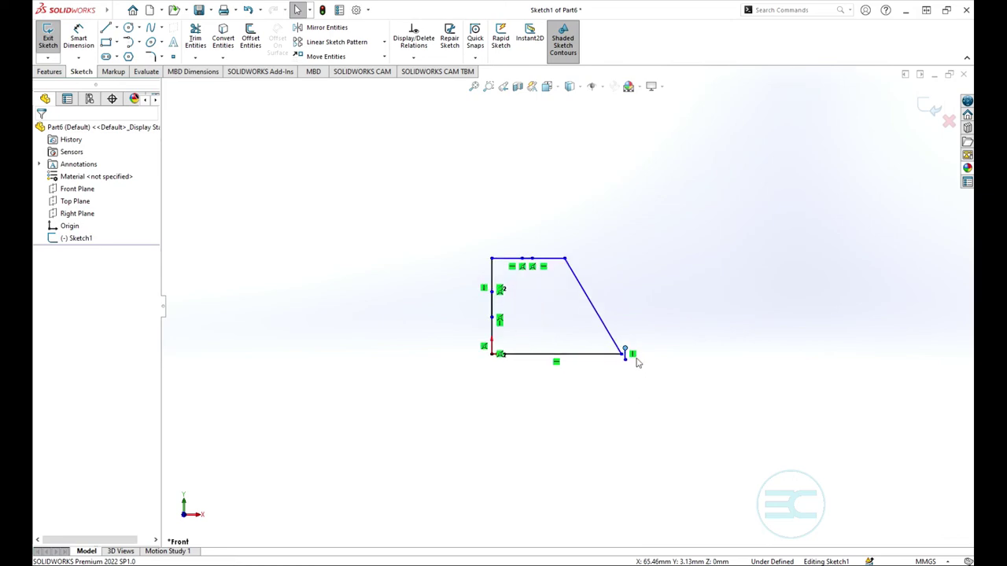
pyautogui.scroll(-3, 610, 332)
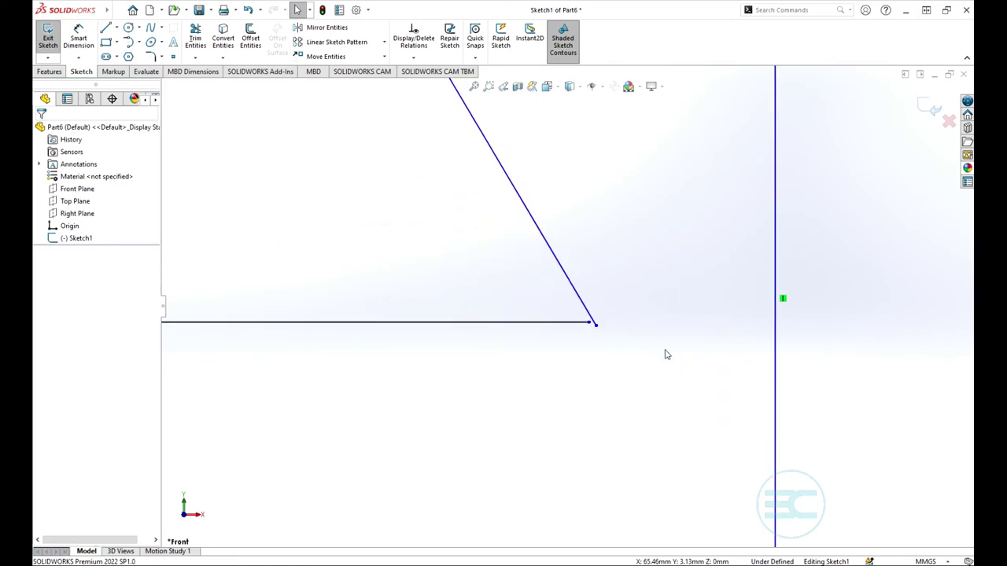
pyautogui.scroll(6, 666, 353)
pyautogui.scroll(-3, 584, 295)
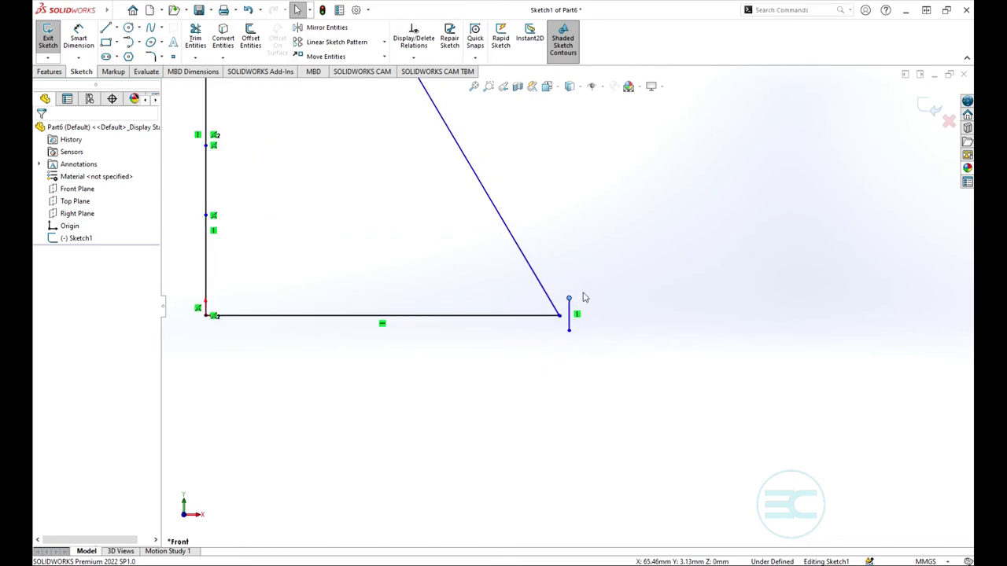
pyautogui.scroll(5, 606, 322)
pyautogui.scroll(-3, 477, 220)
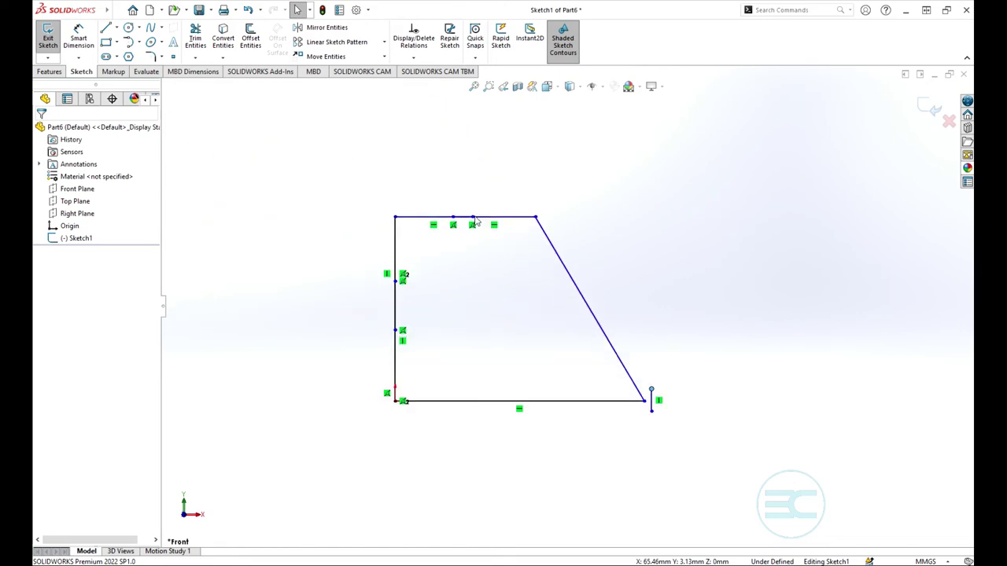
pyautogui.scroll(2, 471, 212)
pyautogui.scroll(-2, 510, 306)
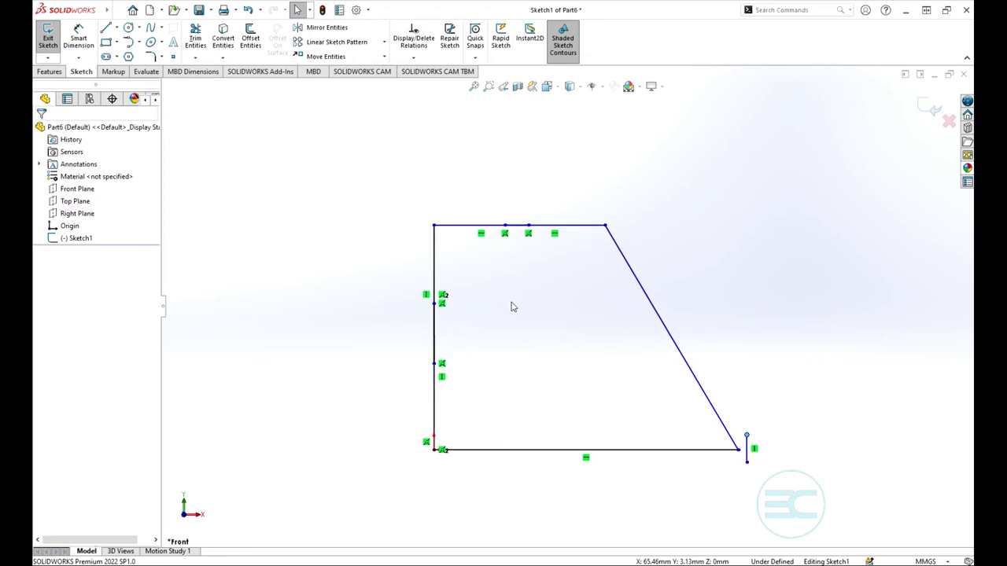
# Run Repair Sketch on the trapezoid, check for gaps smaller than 0.20 mm, and close the tool.
pyautogui.click(453, 52)
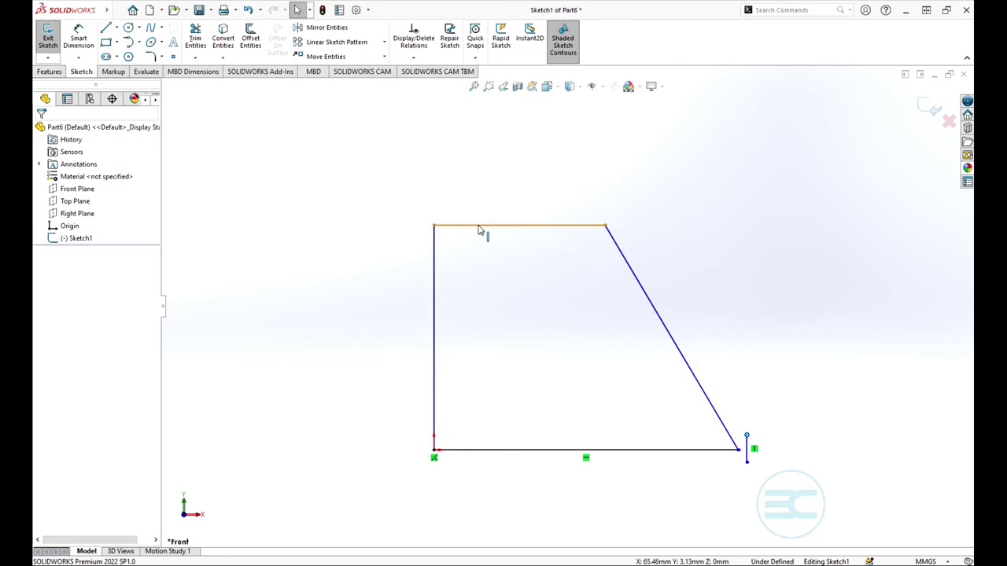
pyautogui.scroll(-2, 668, 389)
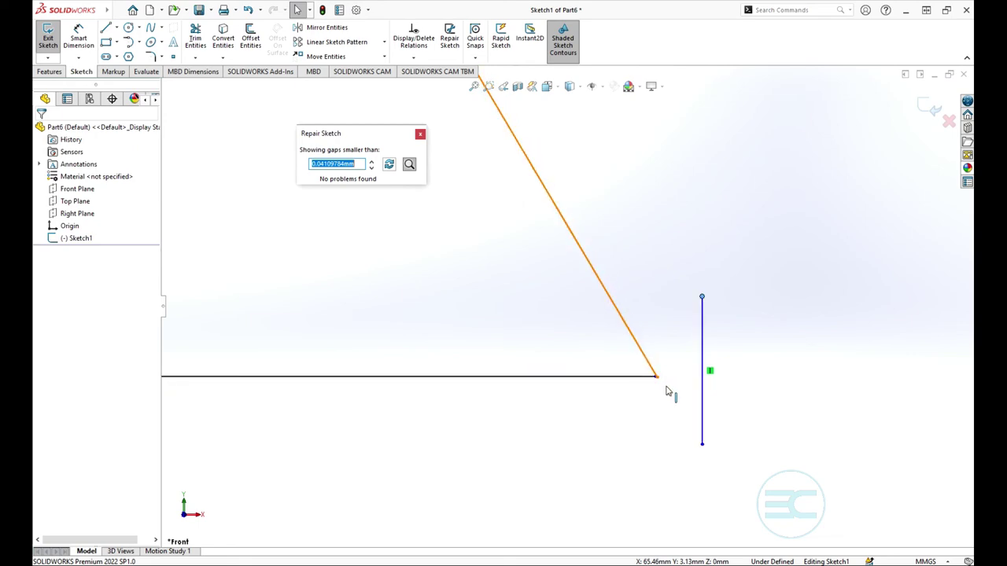
pyautogui.scroll(3, 553, 317)
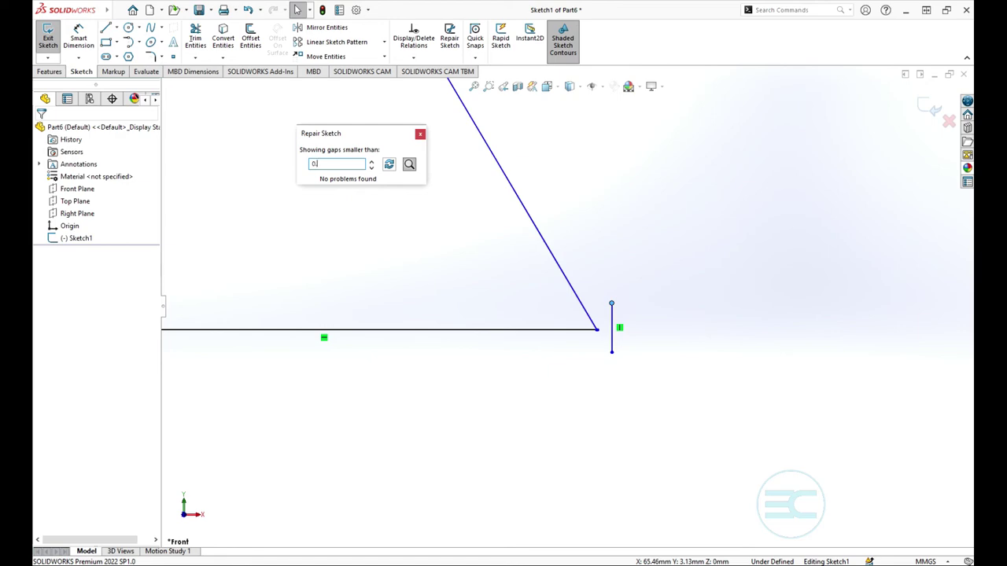
pyautogui.click(388, 166)
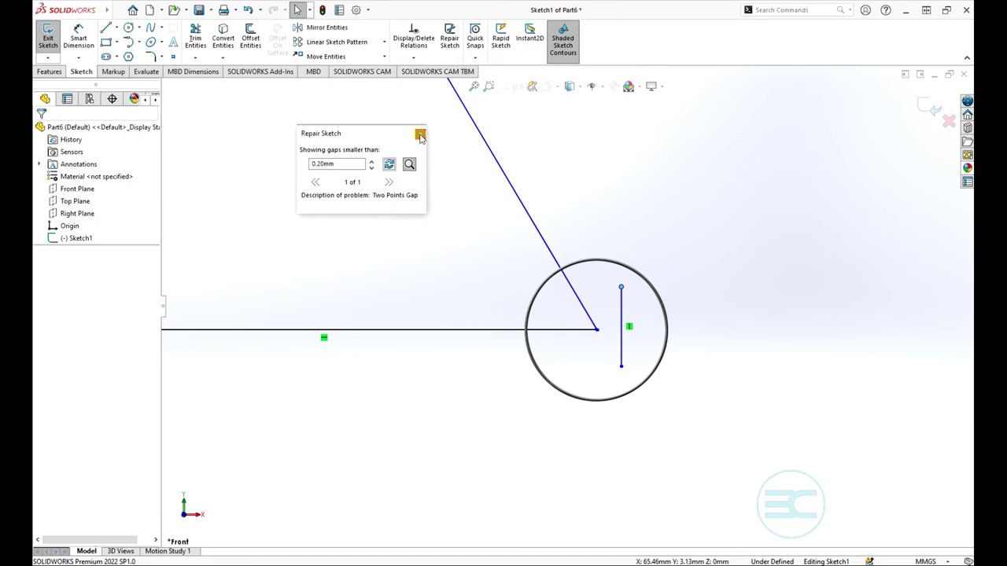
pyautogui.click(420, 135)
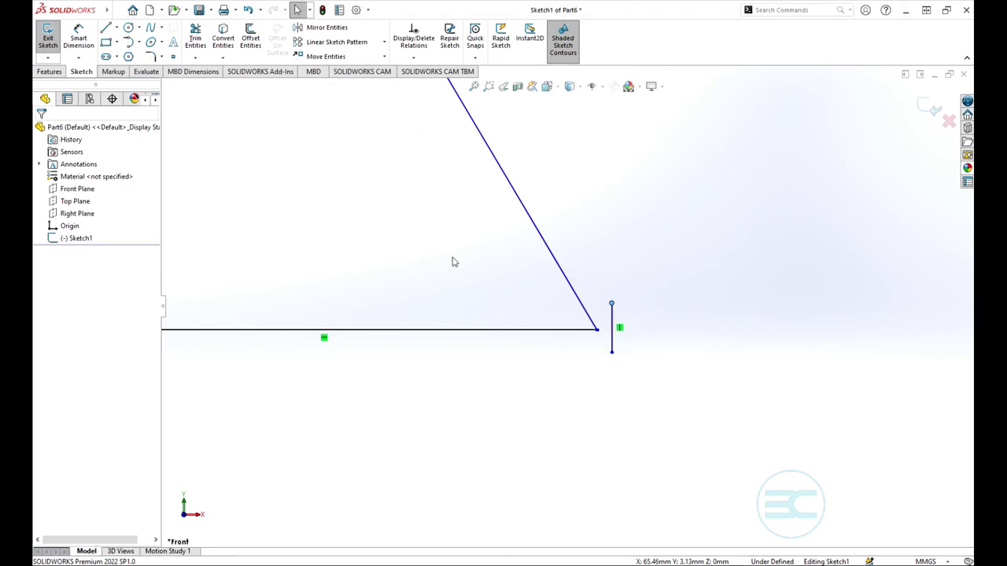
# Move the slanted line's lower endpoint onto the base line's right endpoint to close the trapezoid profile.
pyautogui.click(583, 324)
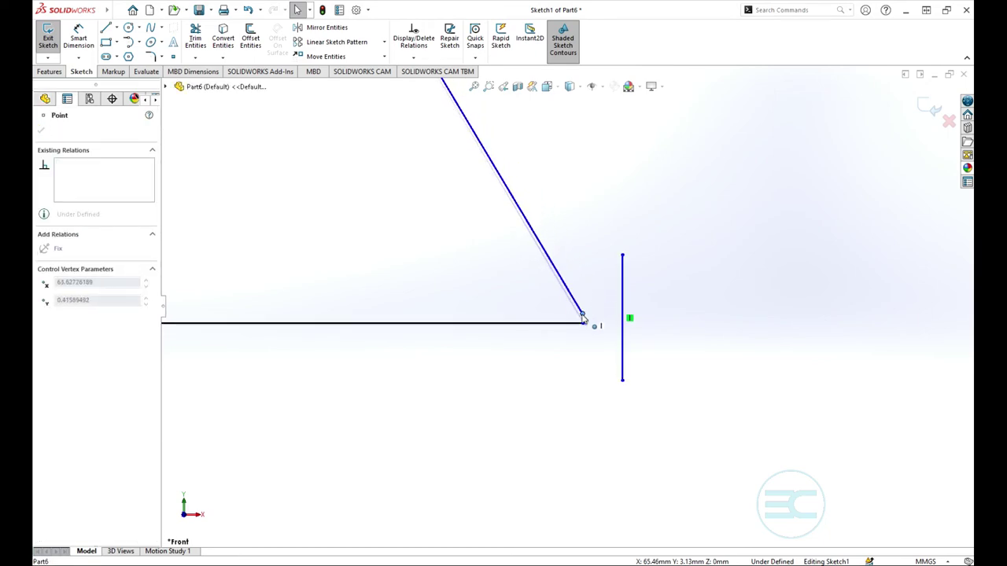
pyautogui.moveTo(584, 332)
pyautogui.mouseDown()
pyautogui.moveTo(596, 333)
pyautogui.moveTo(590, 316)
pyautogui.mouseUp()
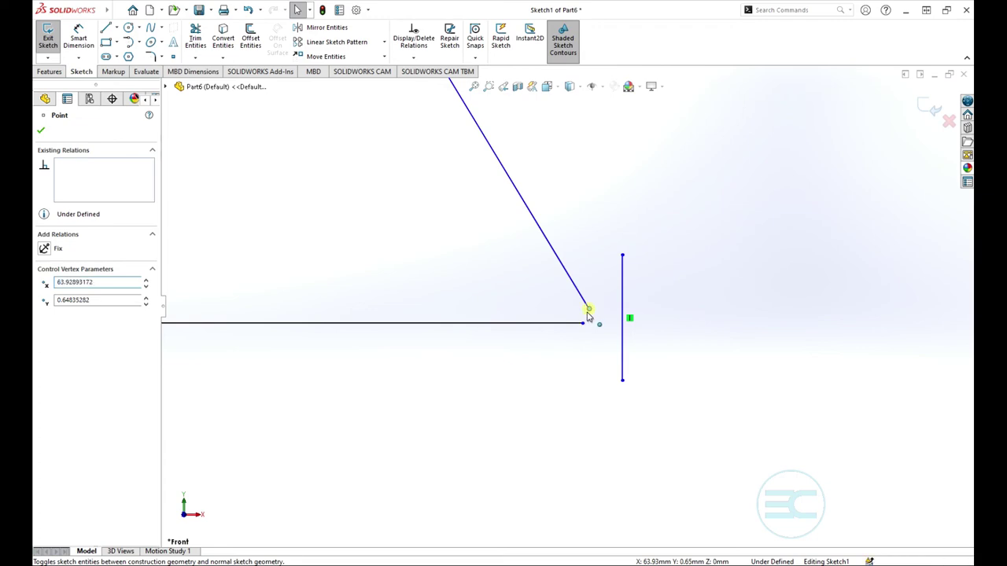
pyautogui.moveTo(588, 314); pyautogui.dragTo(583, 324)
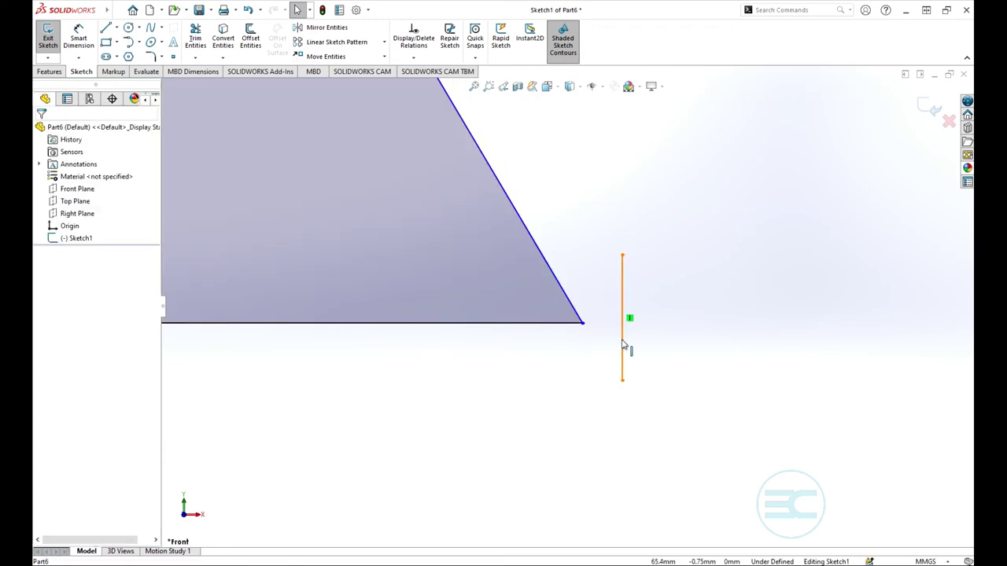
# Delete the short stray vertical line beside the trapezoid's lower-right corner.
pyautogui.click(622, 345)
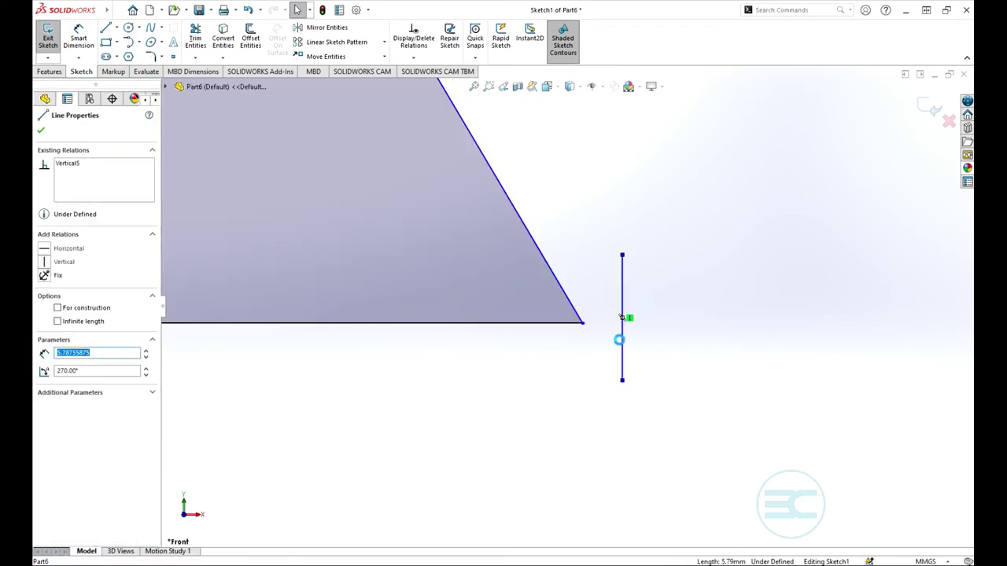
pyautogui.press('Delete')
pyautogui.press('f')
pyautogui.scroll(5, 598, 333)
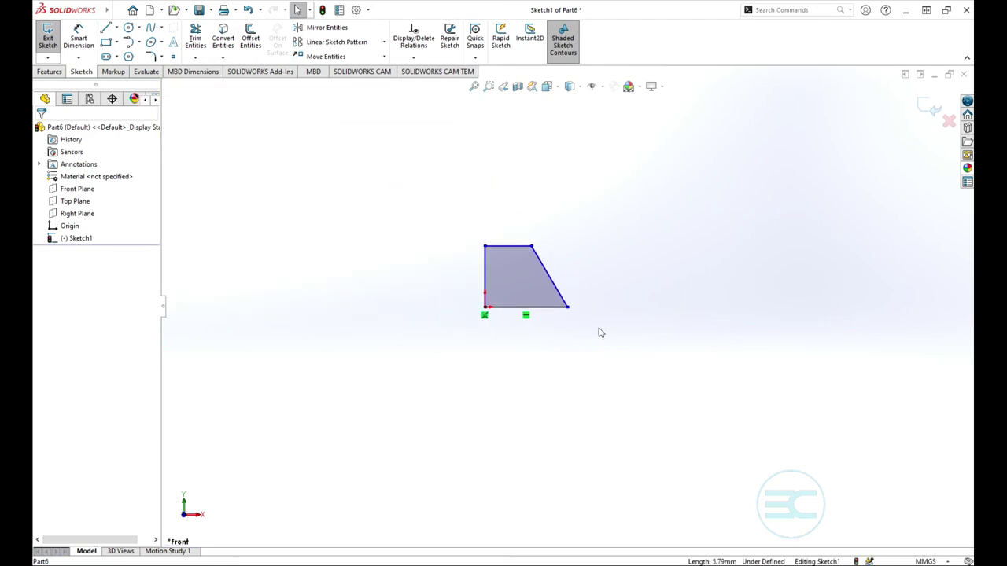
pyautogui.scroll(-4, 512, 283)
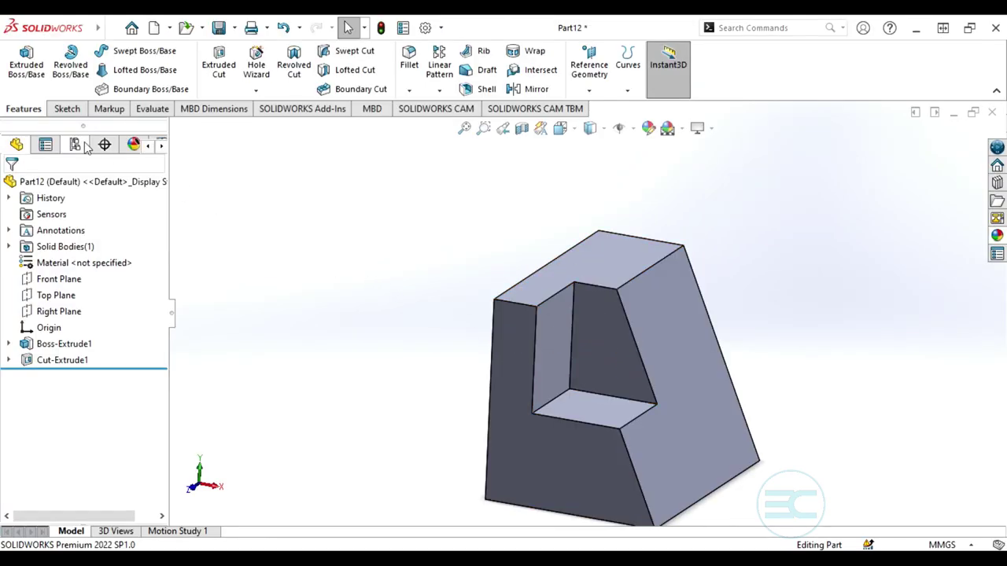
# Create a sketch on the block's top face, draw a circle on that face's upper part, and exit the sketch.
pyautogui.click(66, 110)
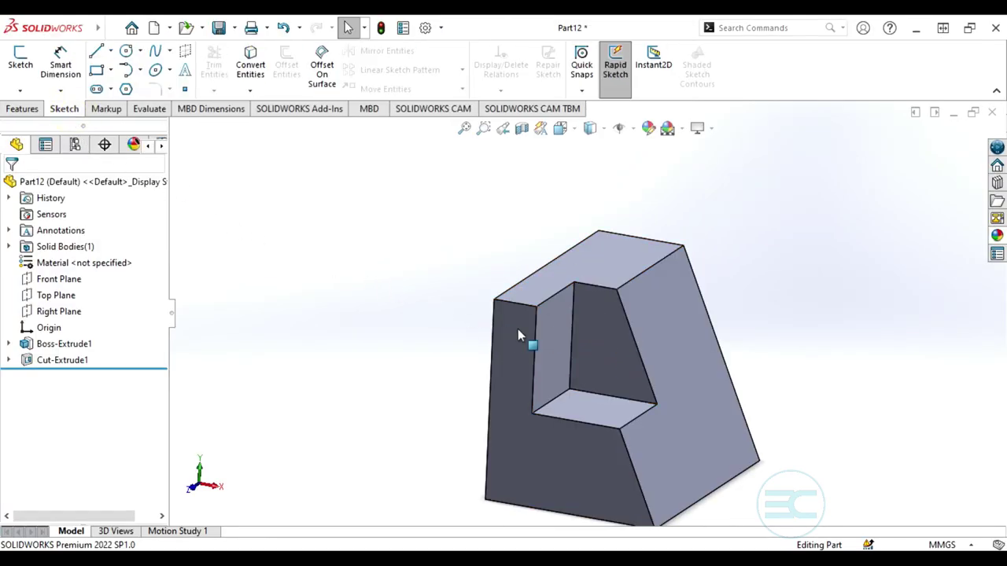
pyautogui.click(21, 59)
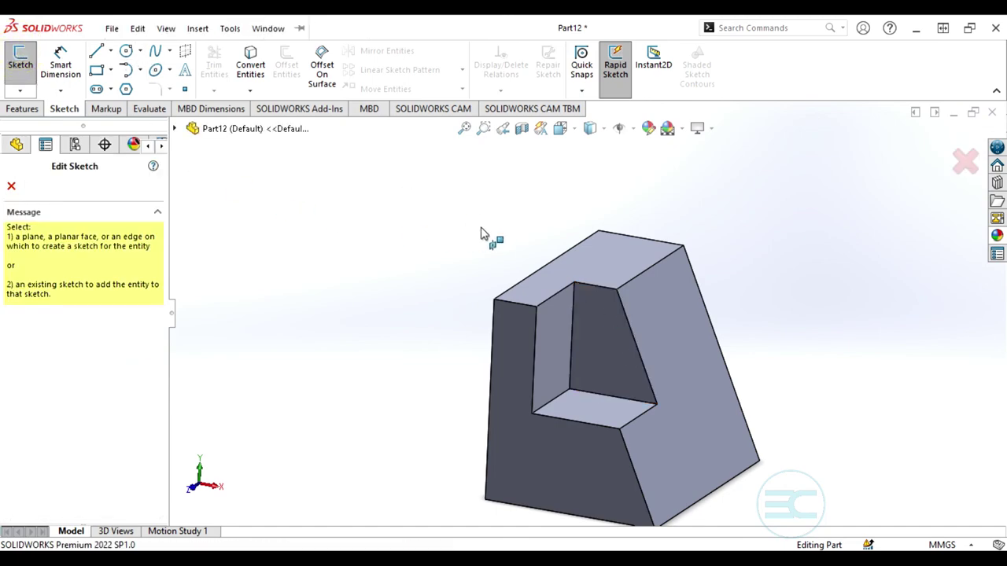
pyautogui.click(607, 256)
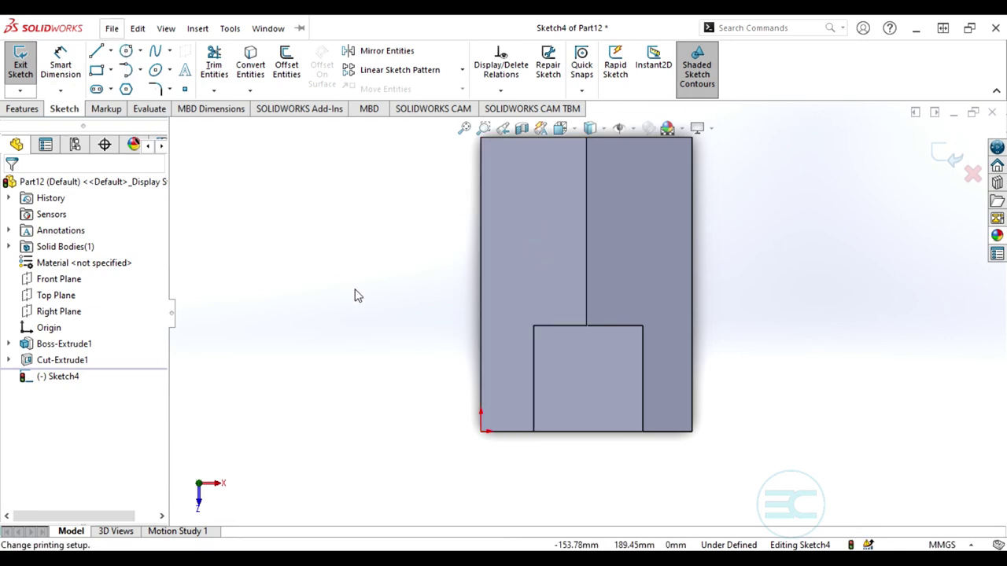
pyautogui.click(343, 252)
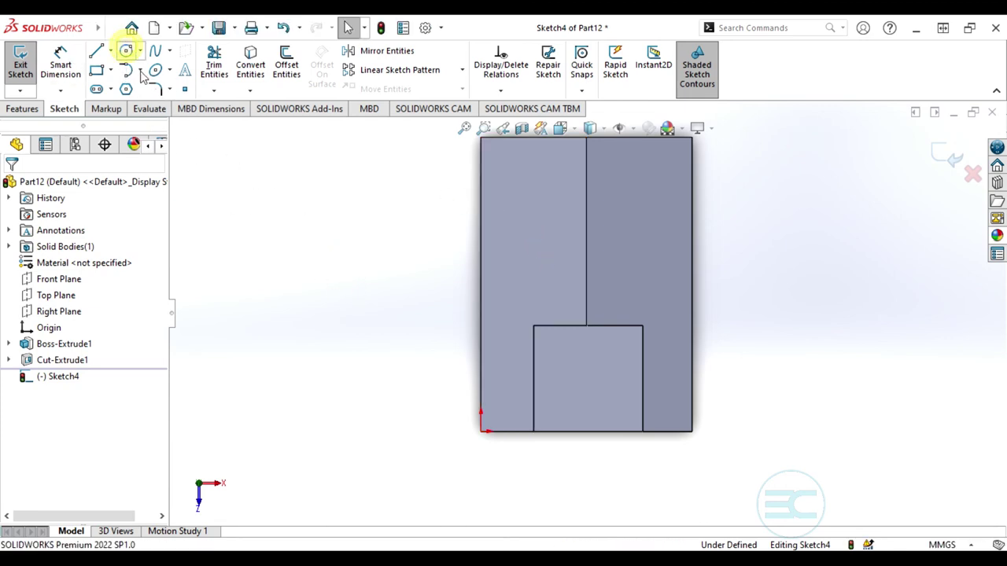
pyautogui.click(126, 50)
pyautogui.click(519, 215)
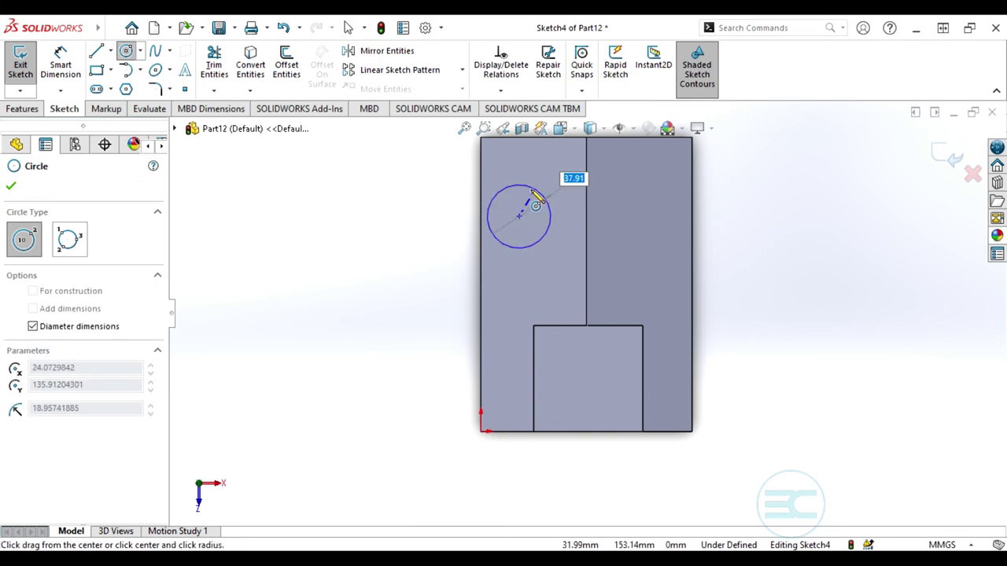
pyautogui.click(532, 202)
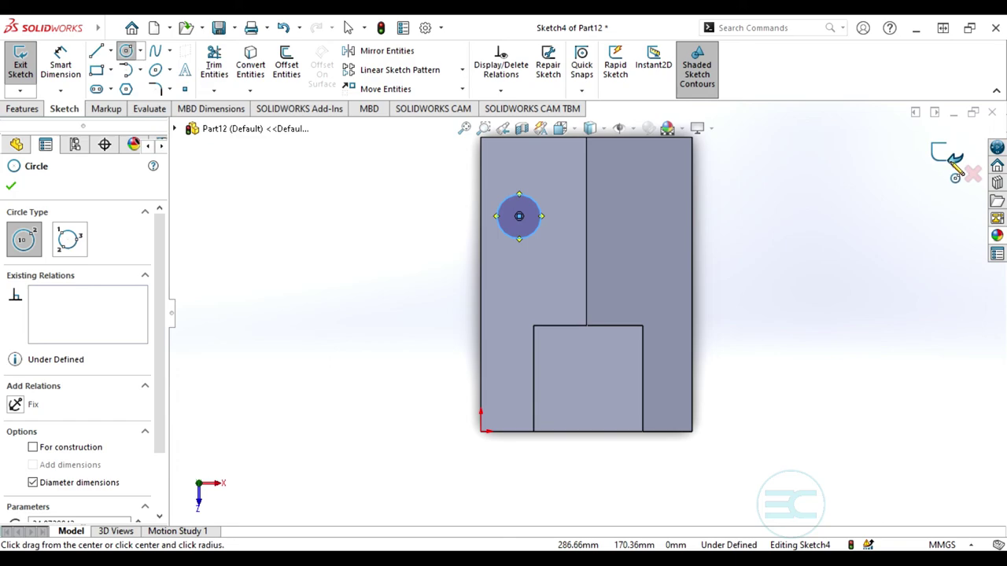
pyautogui.click(947, 155)
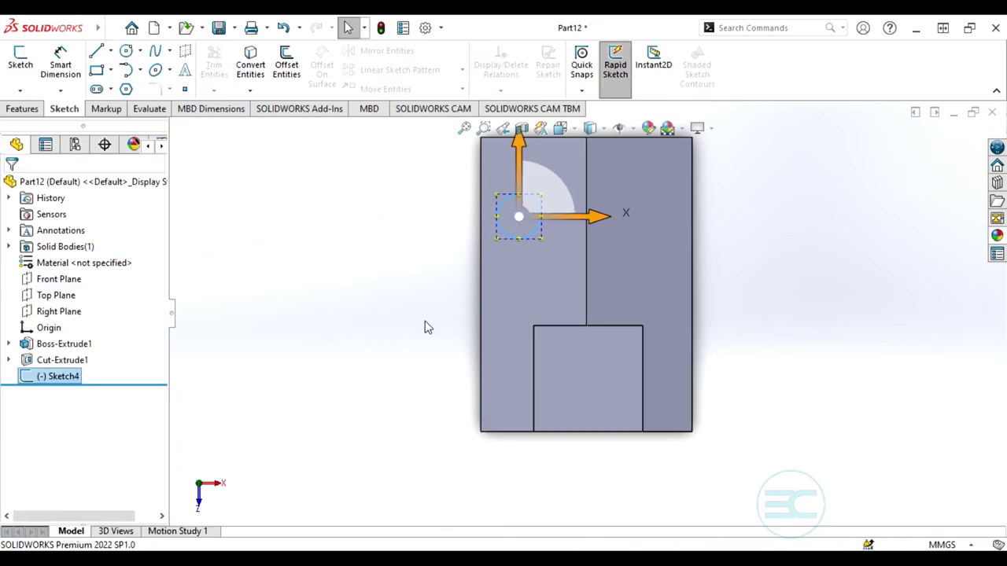
# Create a sketch on the block's front face, draw a circle below the cutout, exit the sketch and return to the isometric view.
pyautogui.moveTo(425, 327); pyautogui.dragTo(395, 316, button='middle')
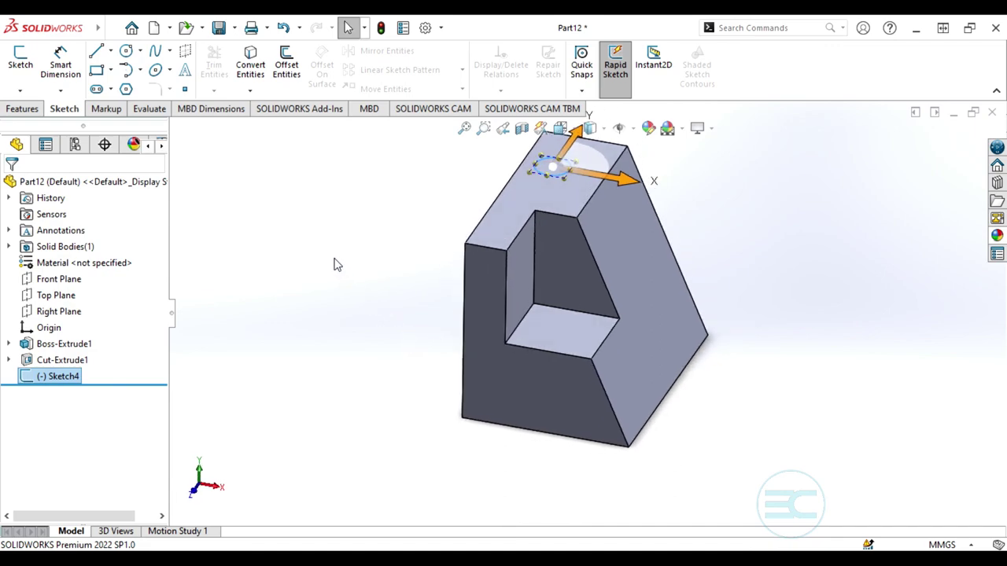
pyautogui.press('l')
pyautogui.click(602, 285)
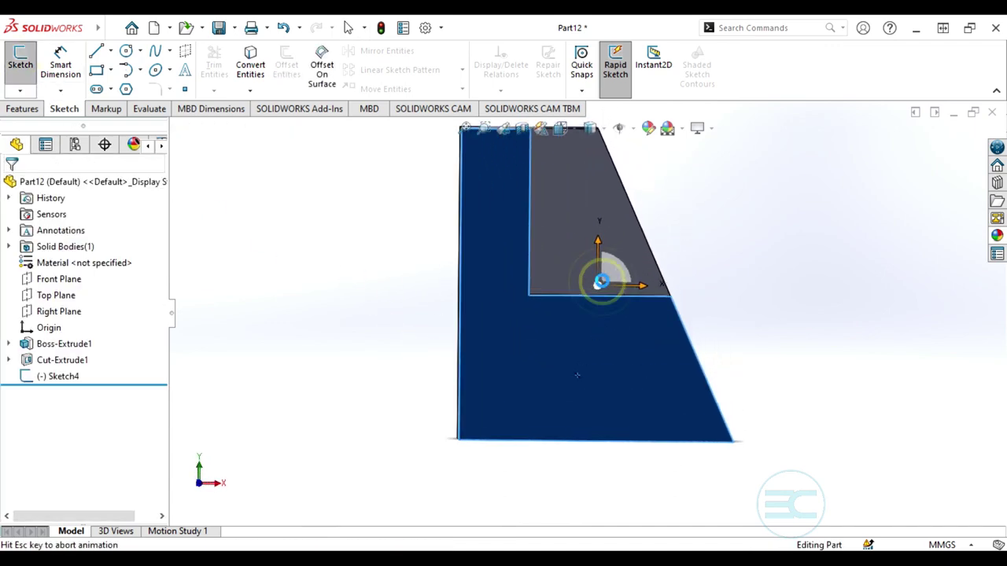
pyautogui.click(126, 52)
pyautogui.click(554, 381)
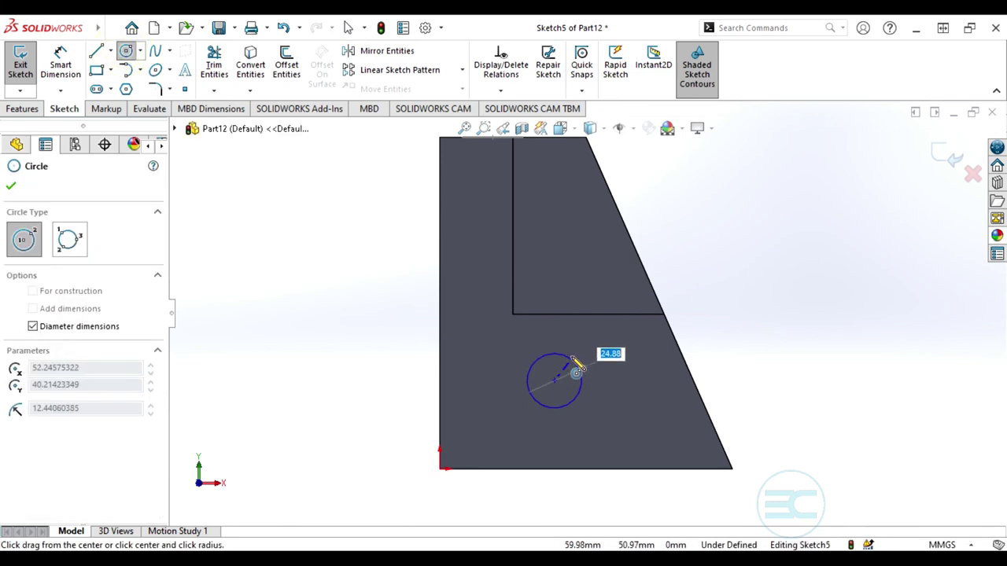
pyautogui.click(547, 339)
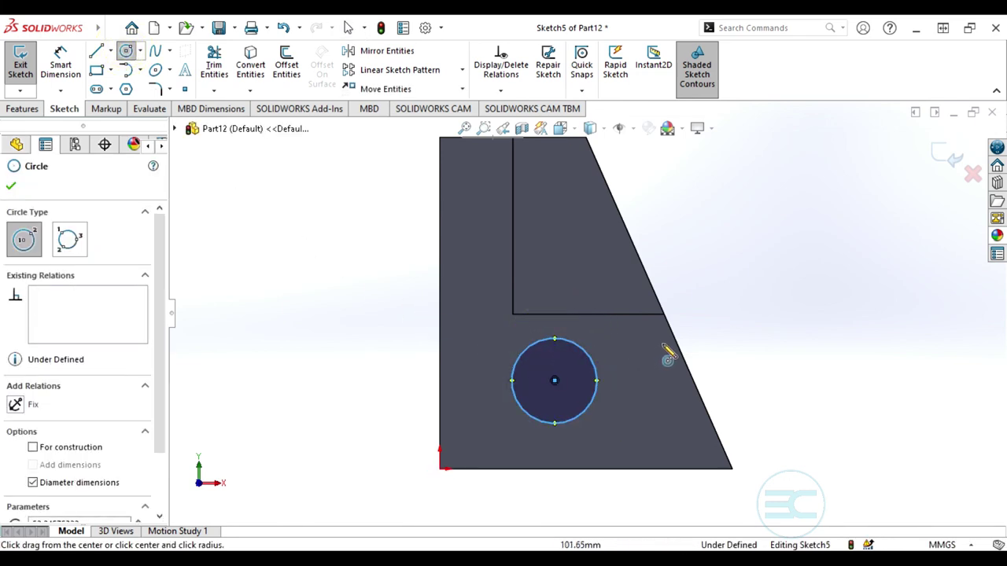
pyautogui.click(12, 187)
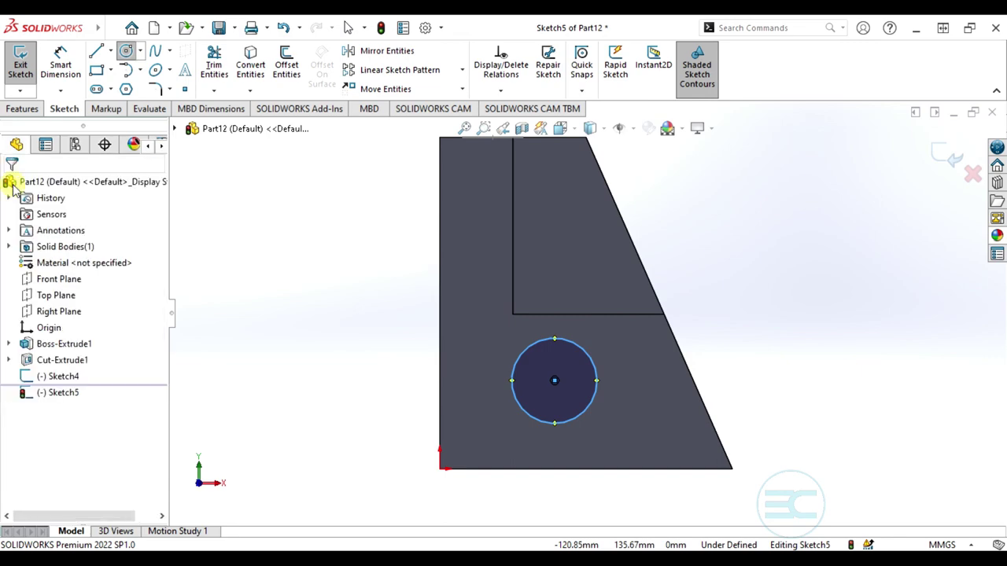
pyautogui.click(951, 169)
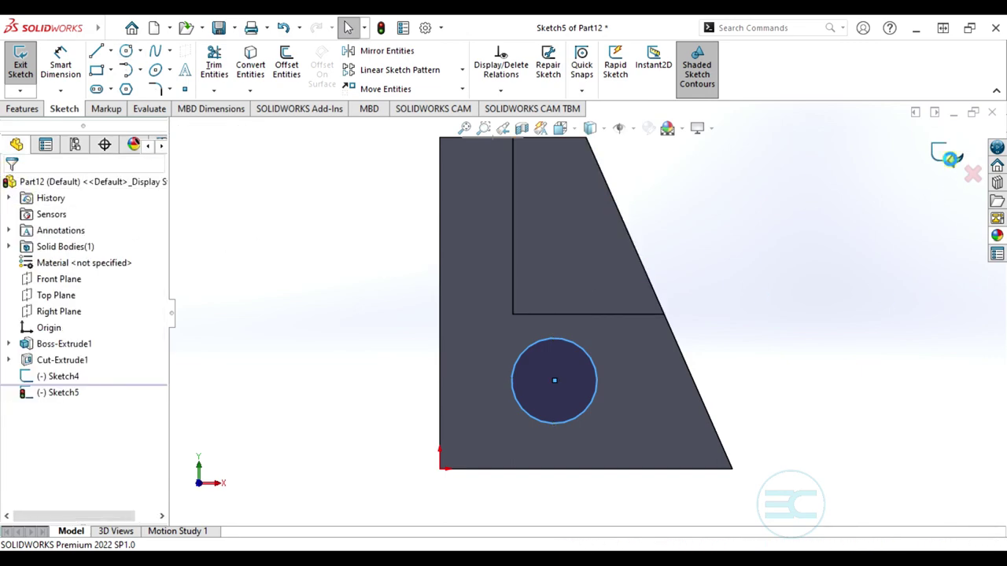
pyautogui.hotkey('ctrl', '7')
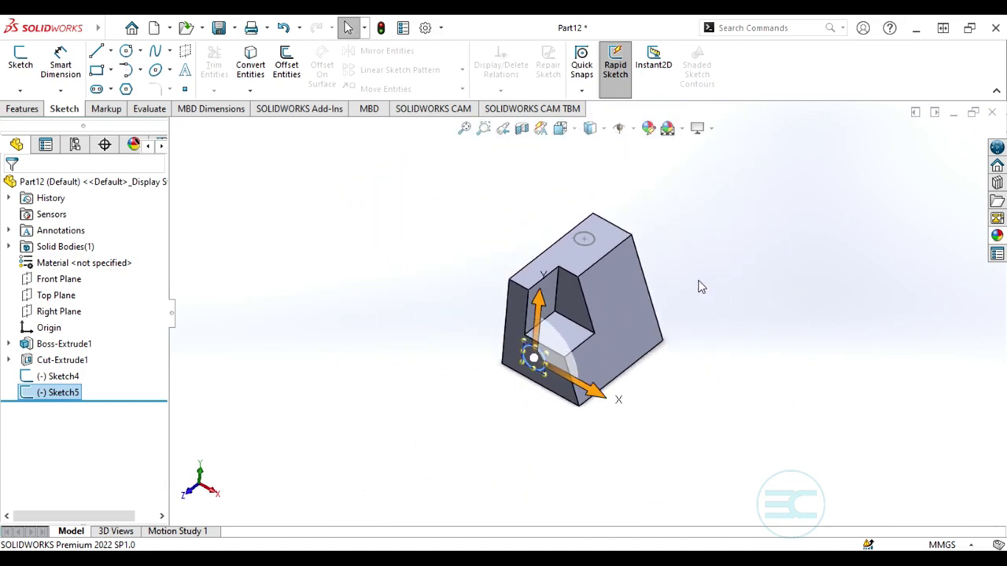
# Undo the front-face circle sketch and the circle drawn on the top face.
pyautogui.click(283, 29)
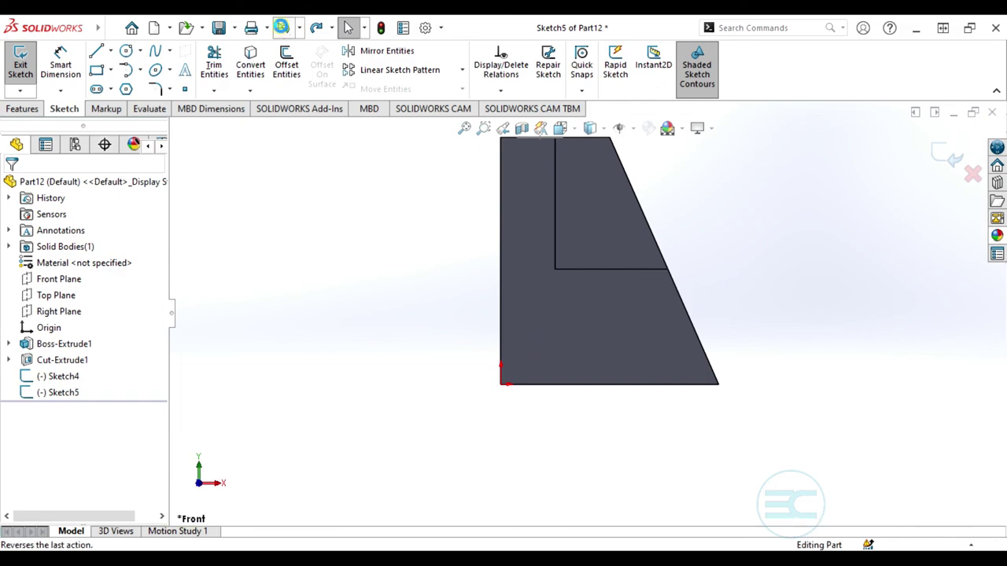
pyautogui.click(283, 29)
pyautogui.click(284, 29)
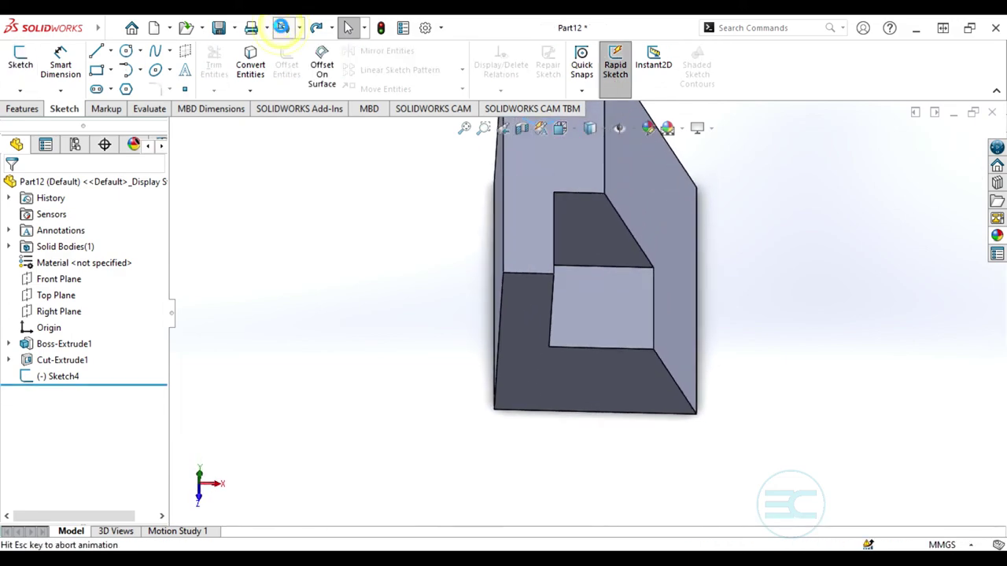
pyautogui.click(283, 29)
pyautogui.click(283, 29)
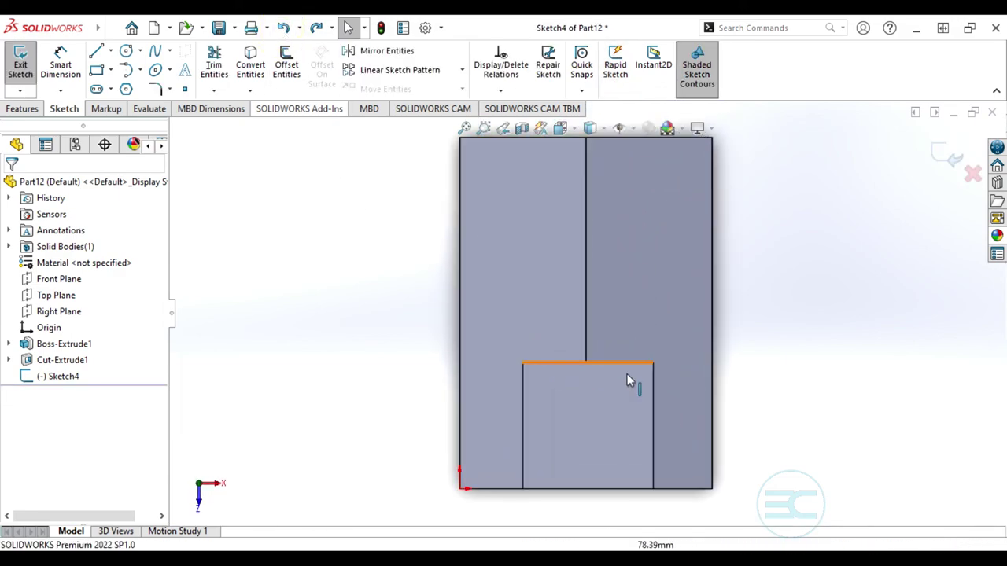
# Turn on Rapid Sketch with the block's top, slanted and front faces all in view.
pyautogui.moveTo(789, 375)
pyautogui.mouseDown(button='middle')
pyautogui.moveTo(724, 349)
pyautogui.moveTo(774, 315)
pyautogui.moveTo(734, 318)
pyautogui.mouseUp(button='middle')
pyautogui.scroll(5, 638, 299)
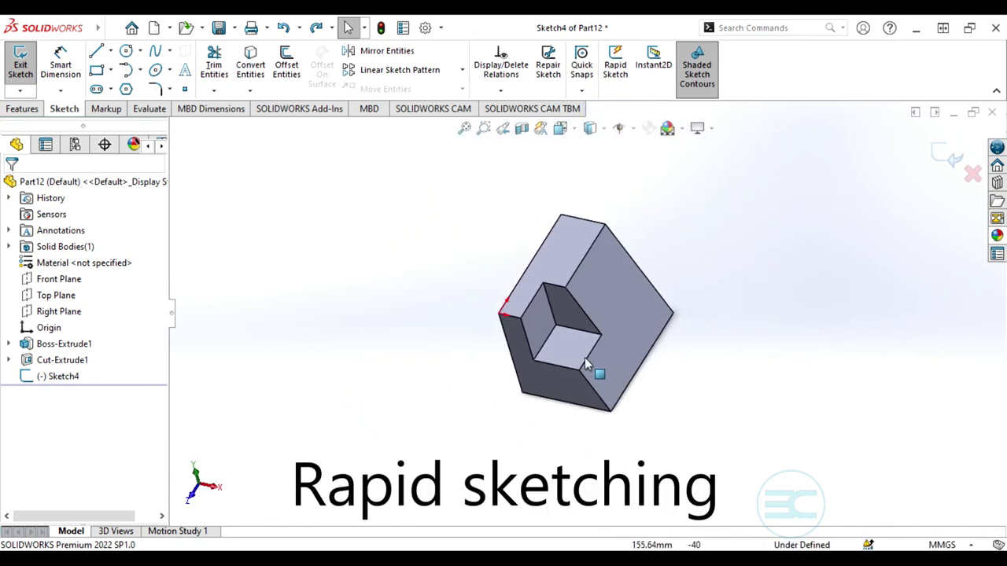
pyautogui.scroll(-2, 584, 358)
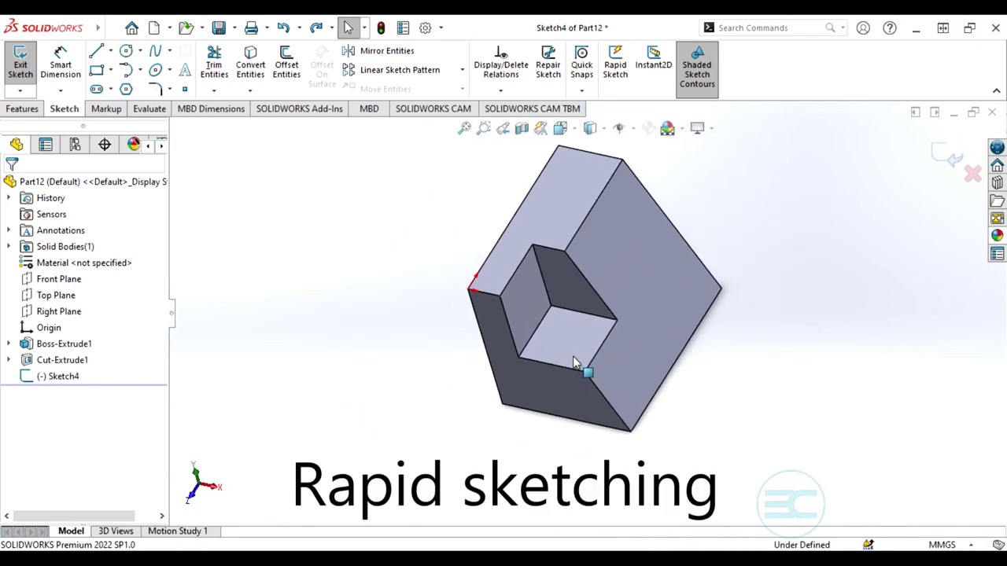
pyautogui.click(618, 83)
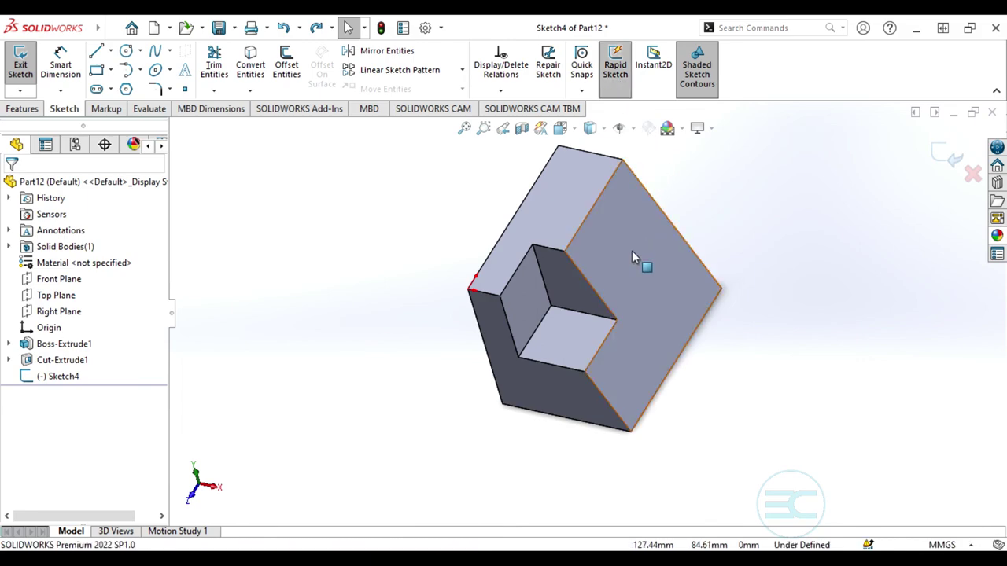
# Using Rapid Sketch, draw a circle about 119 mm in diameter on the slanted face and a smaller circle on the cutout's floor.
pyautogui.click(126, 51)
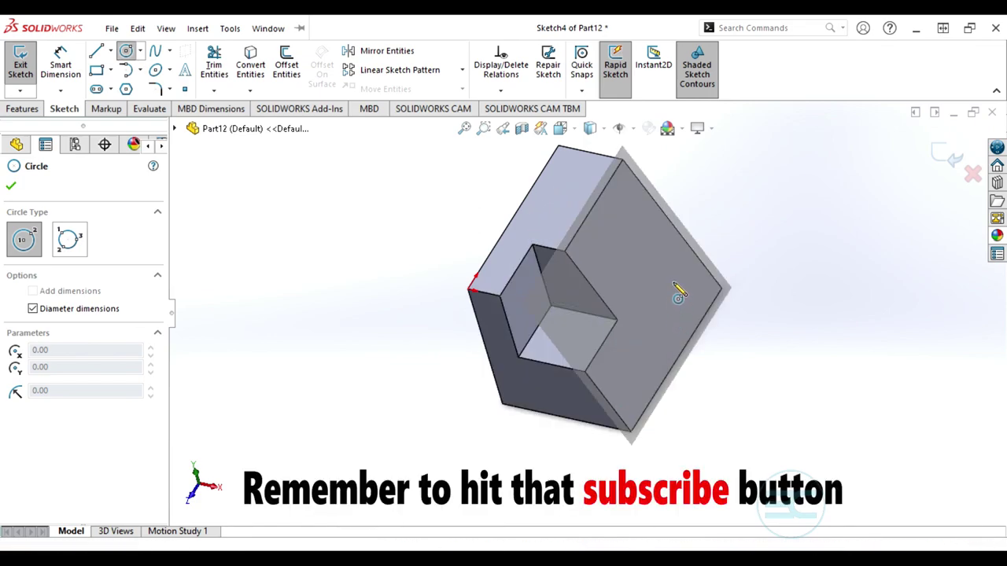
pyautogui.click(661, 275)
pyautogui.click(678, 303)
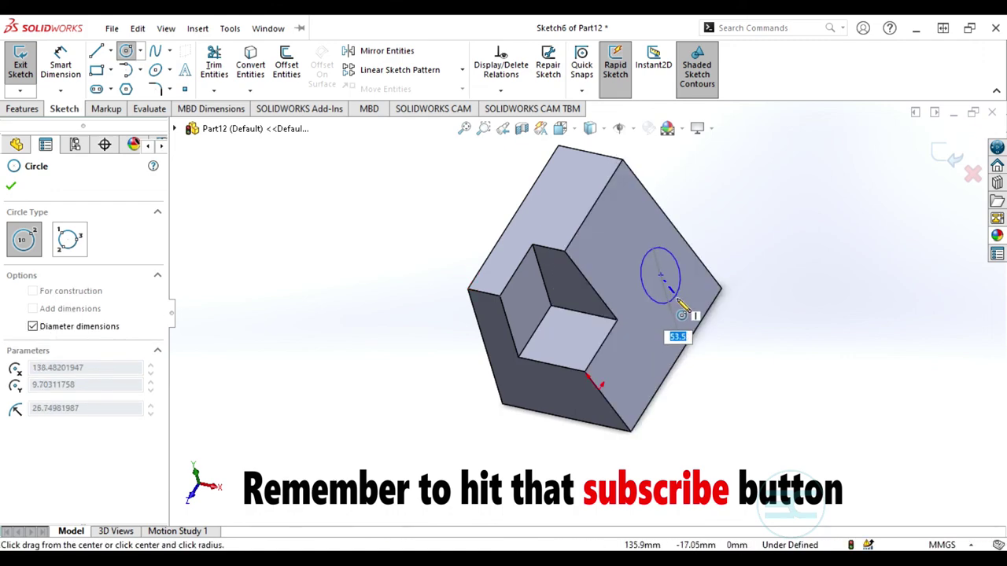
pyautogui.click(702, 250)
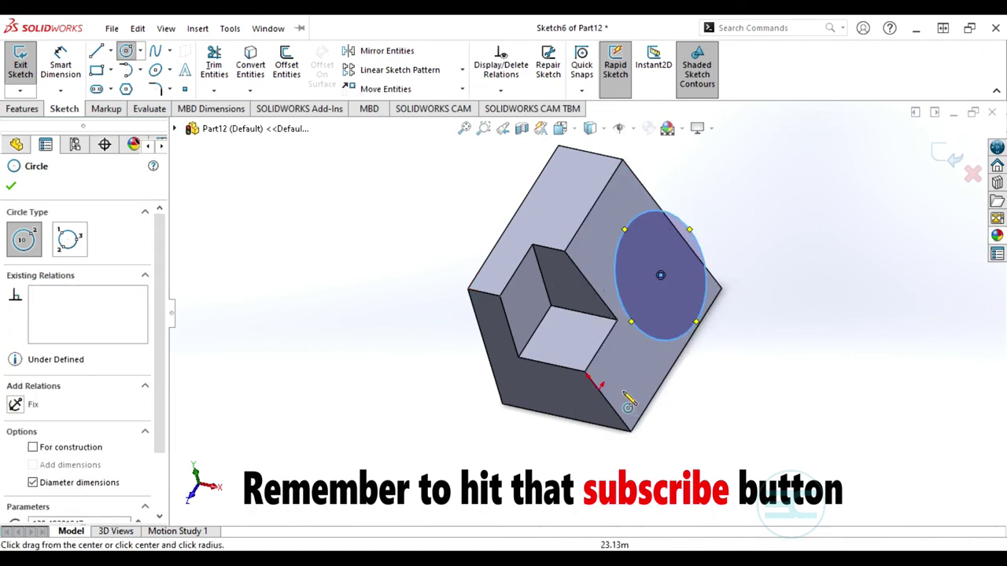
pyautogui.click(567, 332)
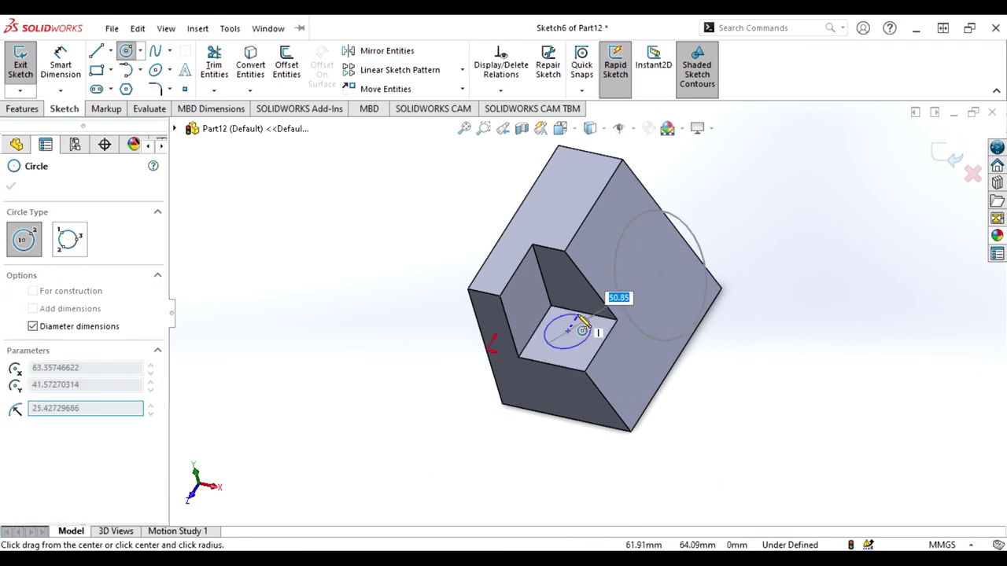
pyautogui.click(577, 353)
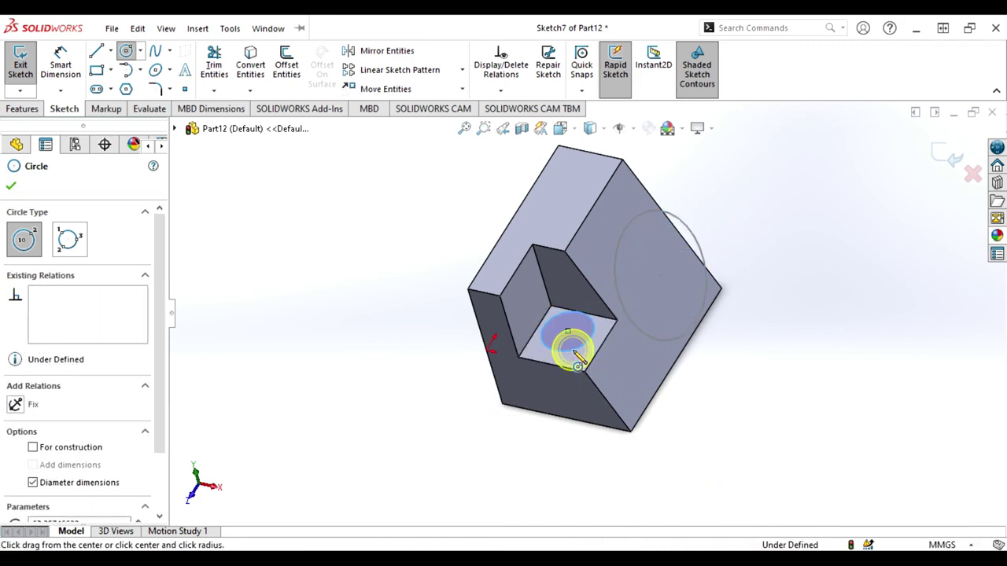
# Draw a corner rectangle on the block's front face below the cutout and exit the sketch.
pyautogui.click(97, 72)
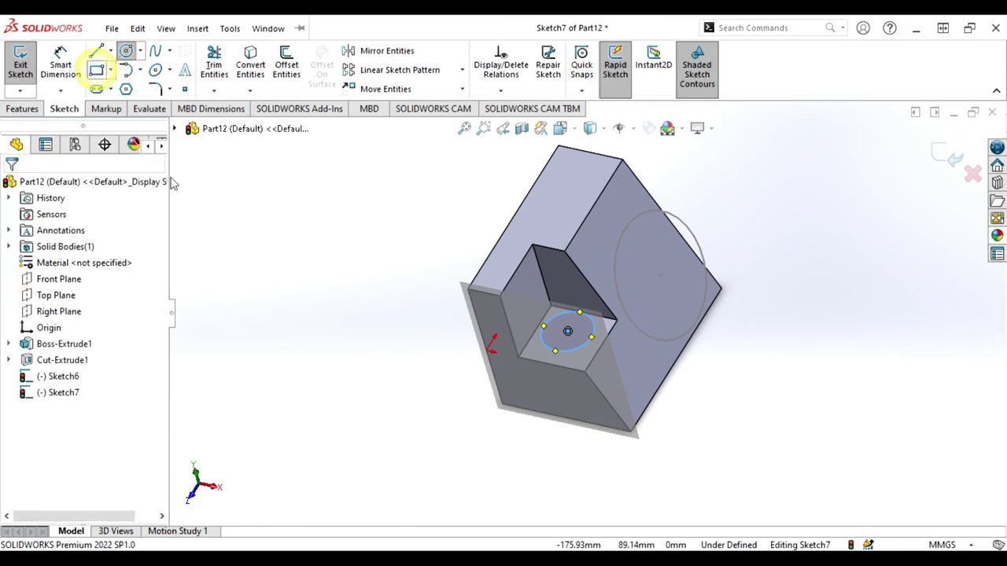
pyautogui.click(537, 387)
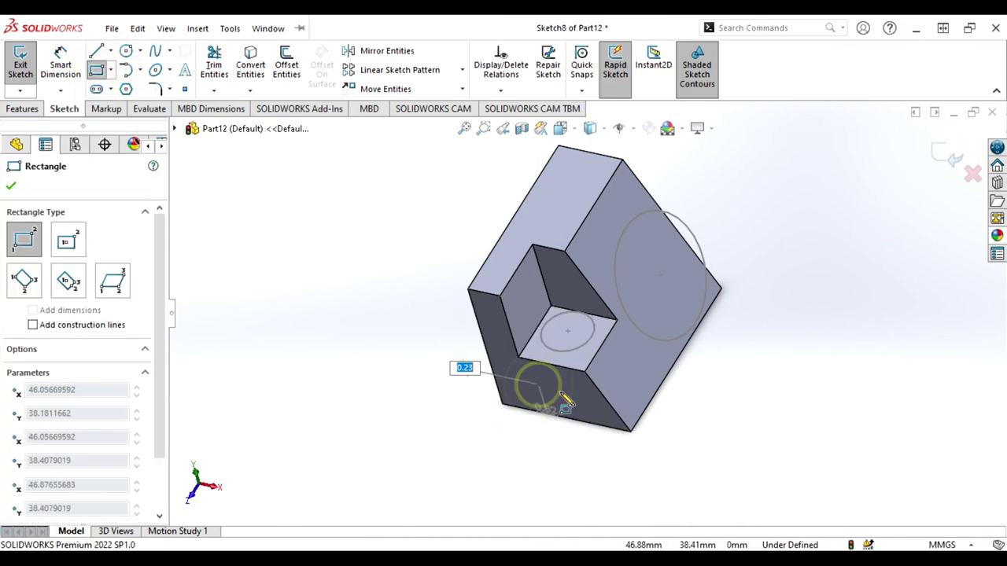
pyautogui.click(604, 419)
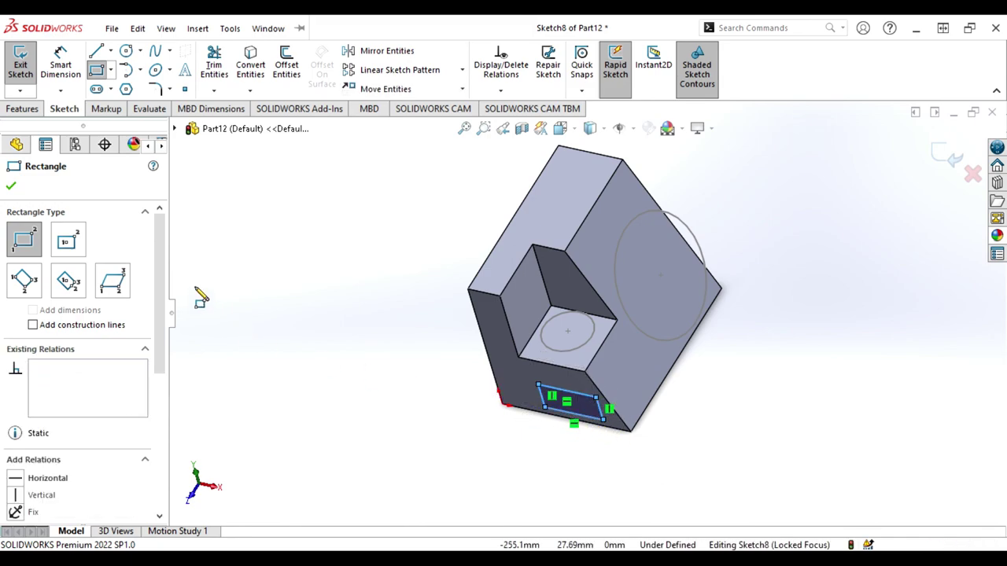
pyautogui.click(13, 189)
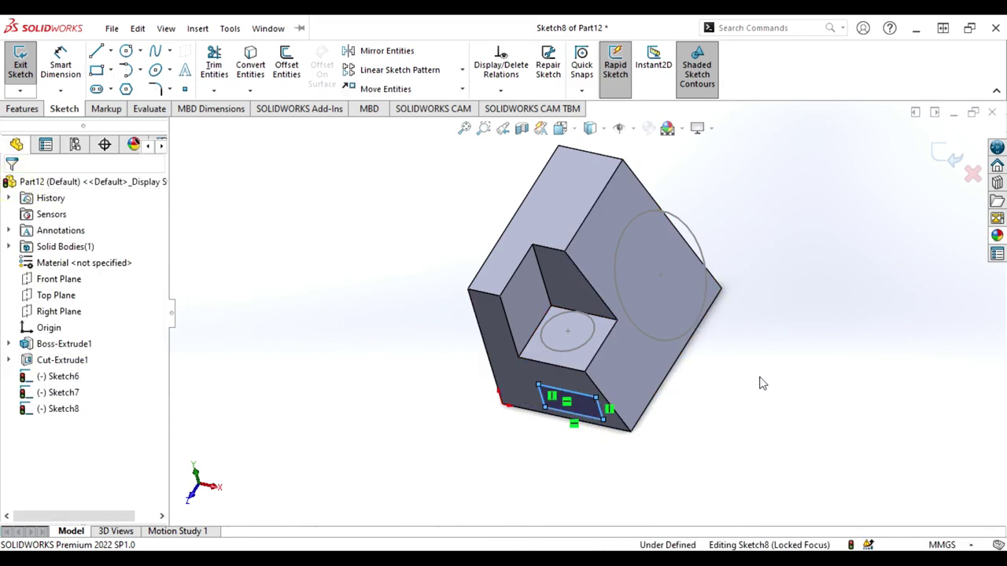
pyautogui.moveTo(760, 382); pyautogui.dragTo(764, 315, button='middle')
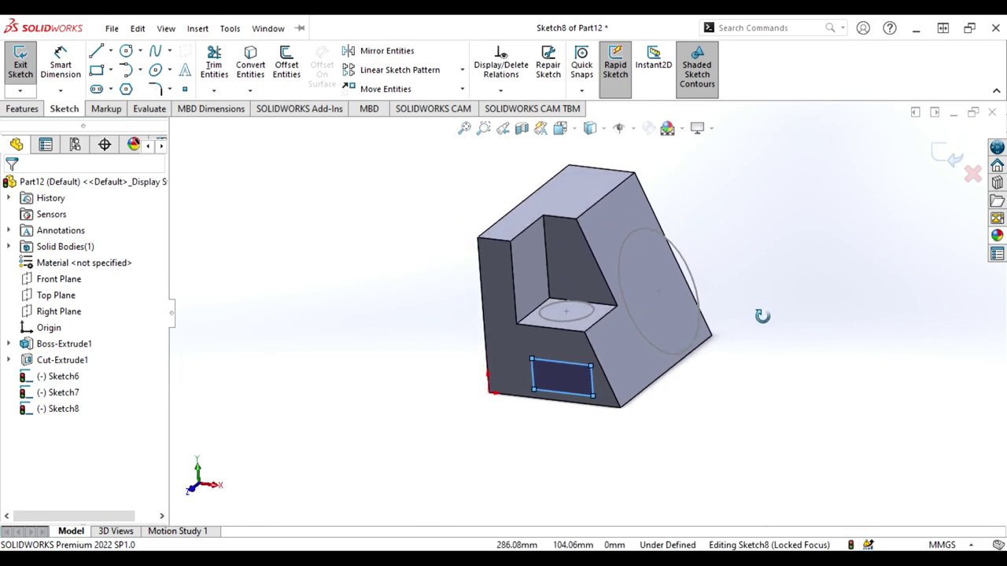
pyautogui.click(949, 165)
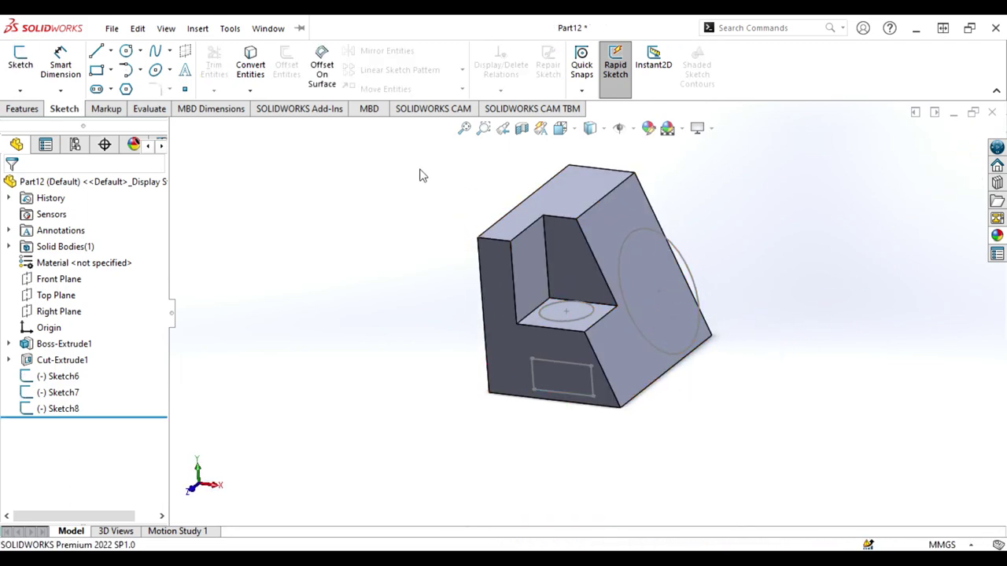
# Extrude the circle on the slanted face as a blind boss of 67 mm, merged with the block.
pyautogui.click(21, 110)
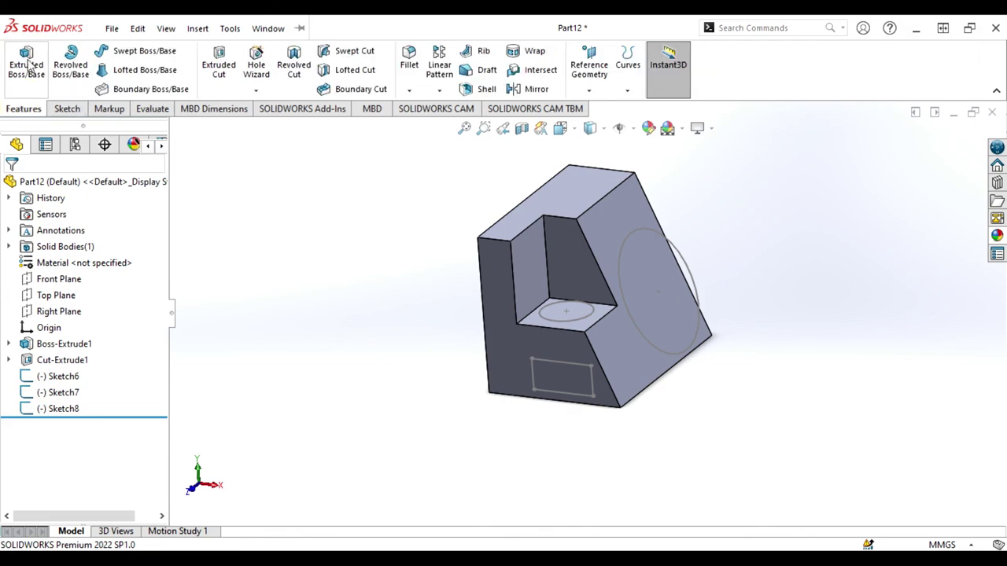
pyautogui.click(29, 66)
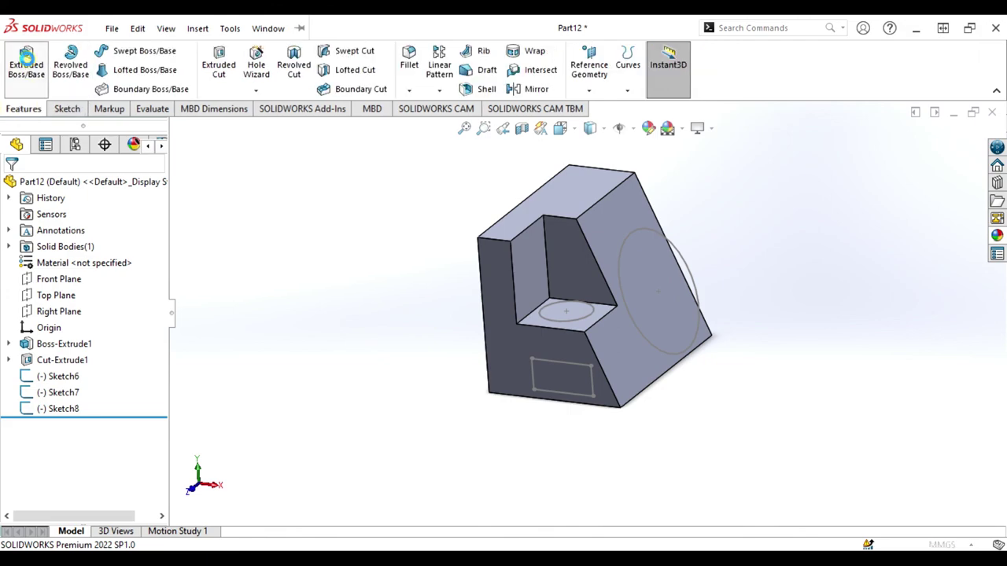
pyautogui.click(641, 335)
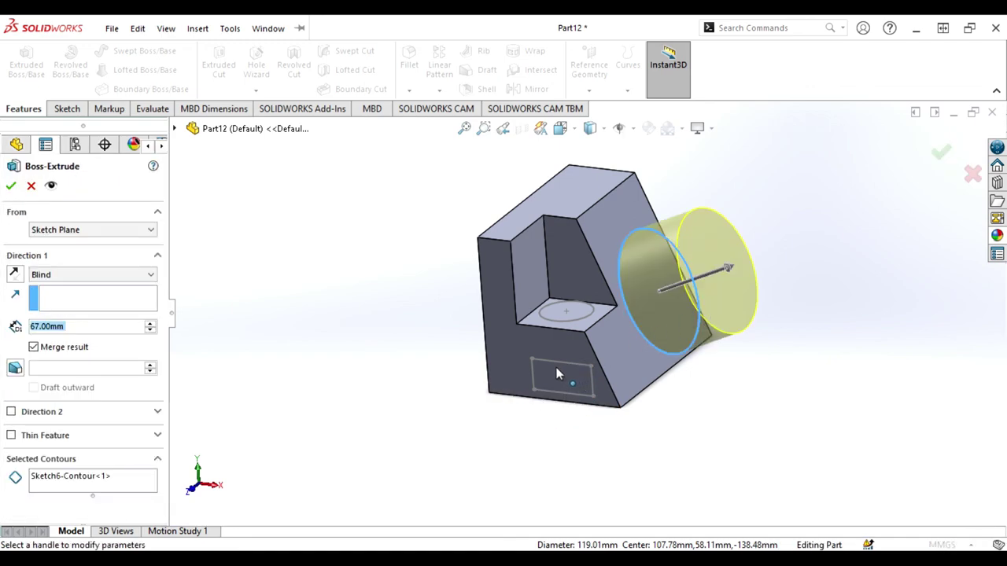
pyautogui.click(10, 187)
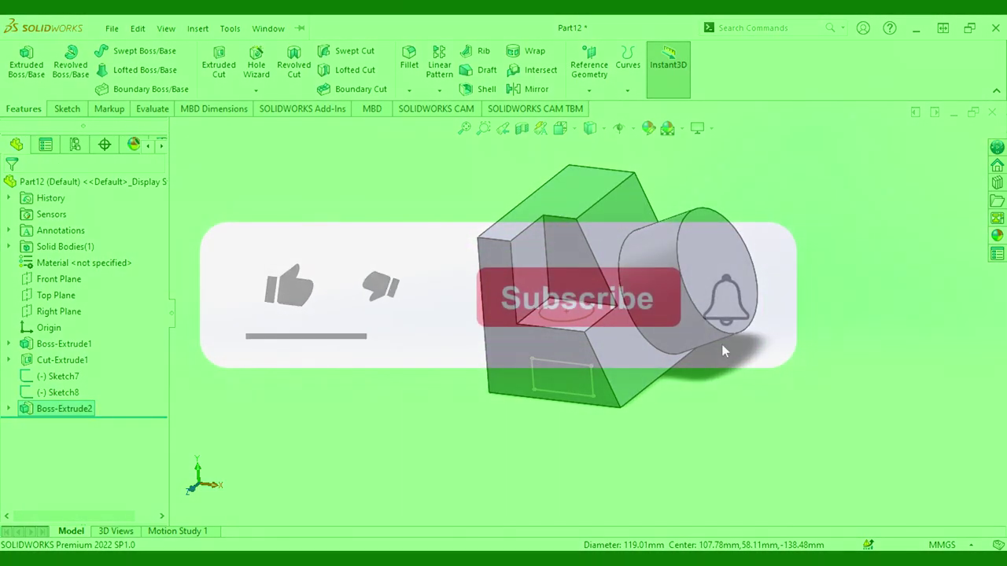